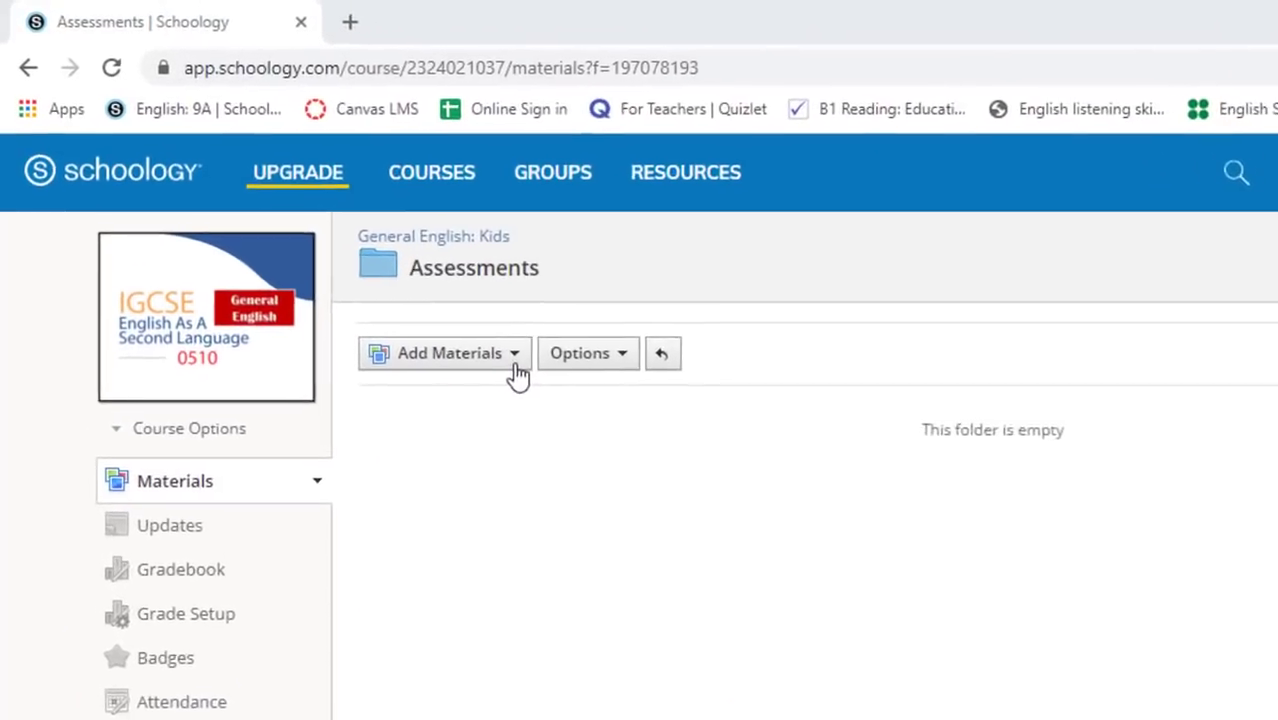
- Add a new assessment and name it 'English Exam'
click(385, 277)
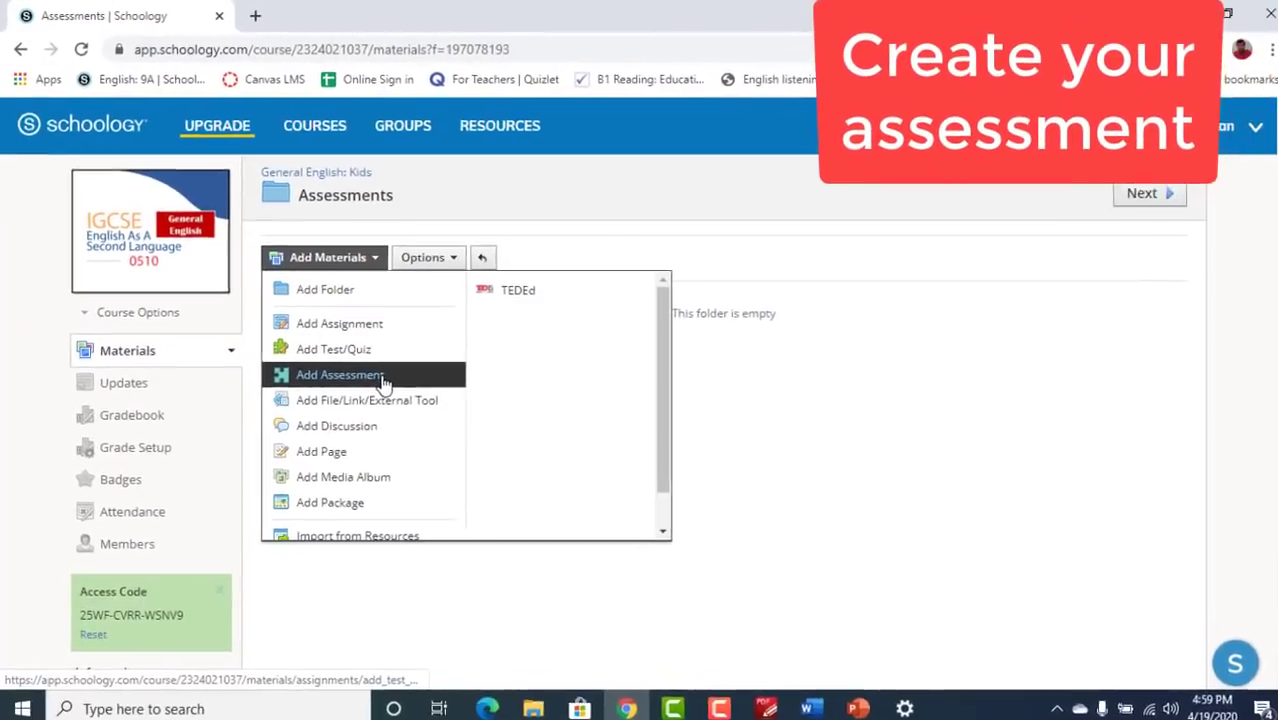
click(440, 526)
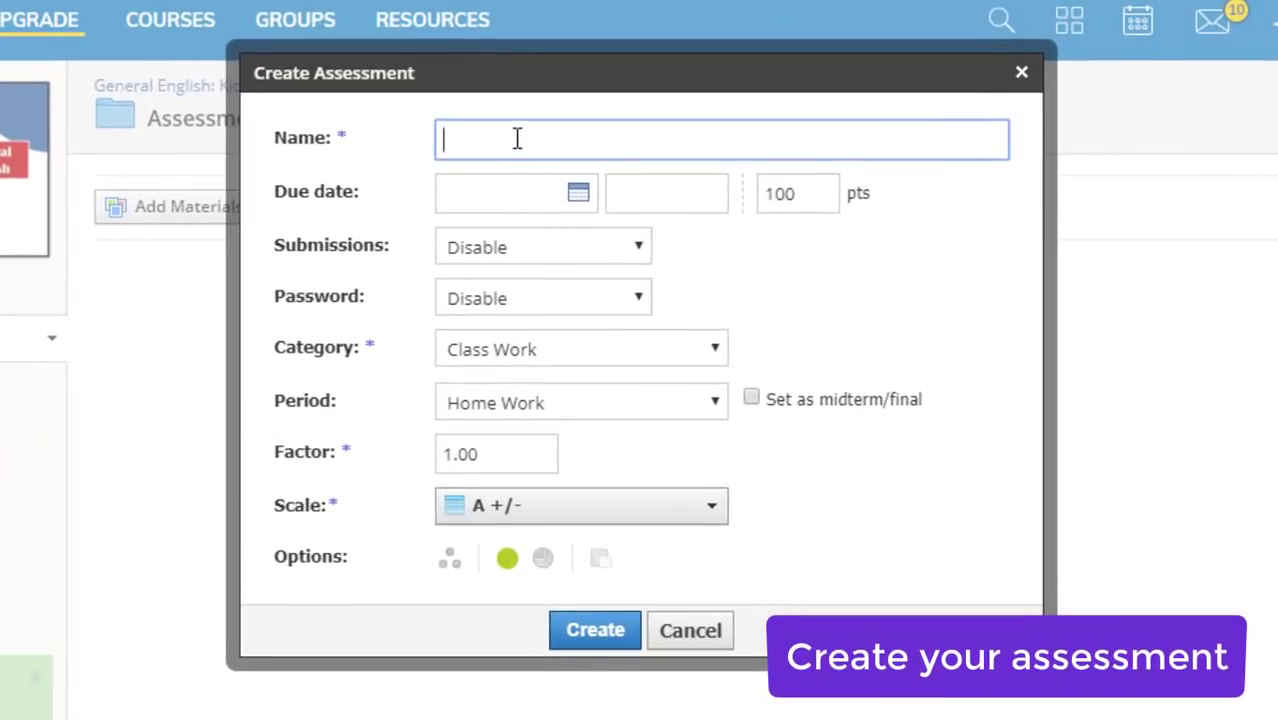
text(Ex)
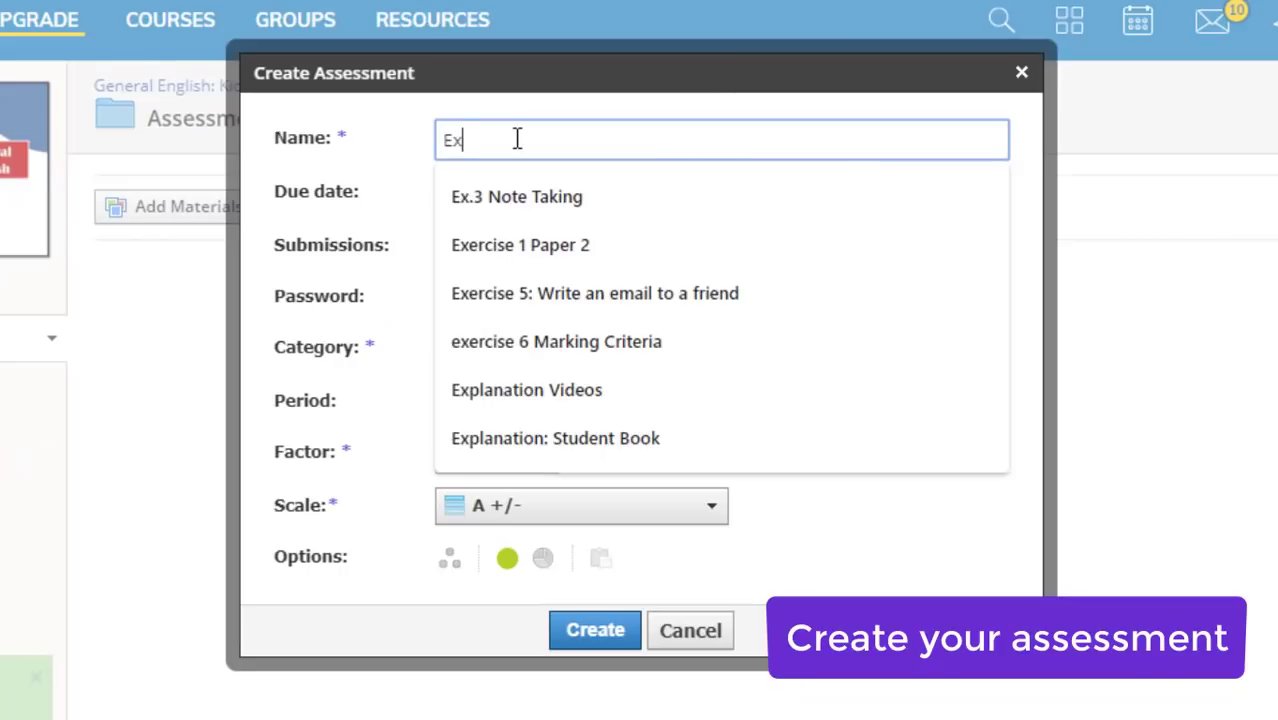
text(am)
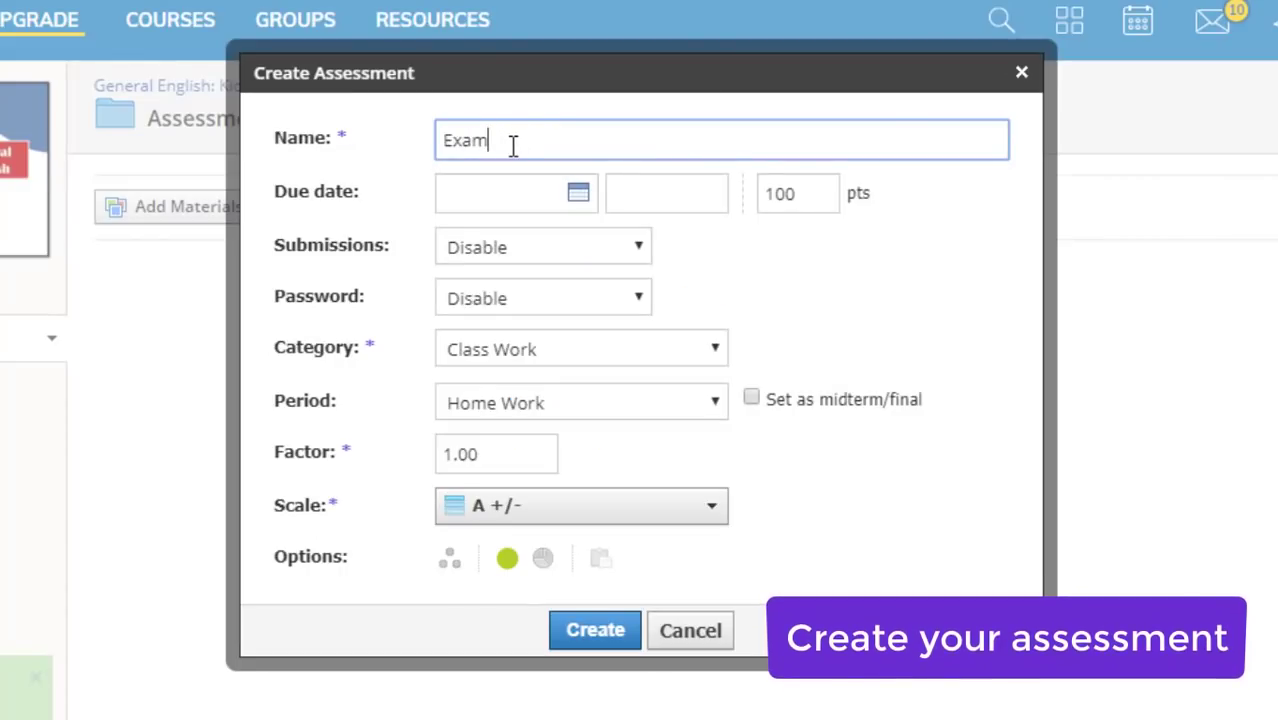
key(BackSpace)
key(BackSpace)
key(BackSpace)
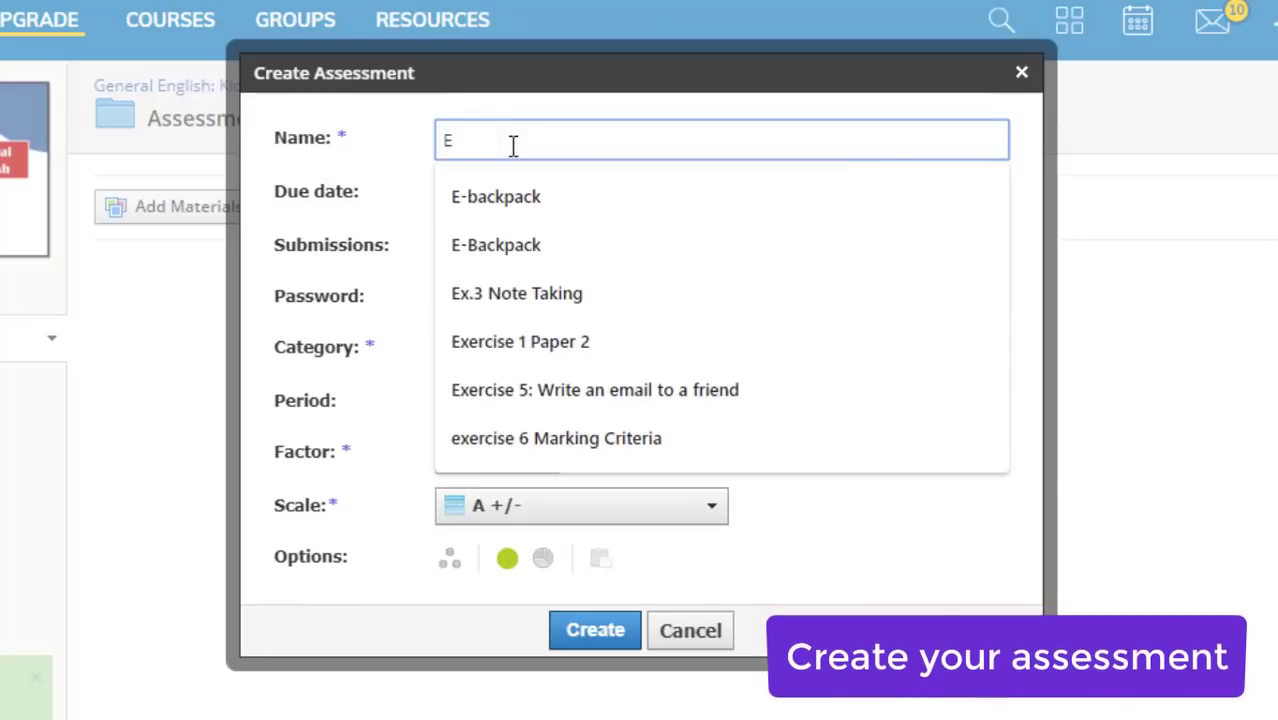
text(nglish Exa)
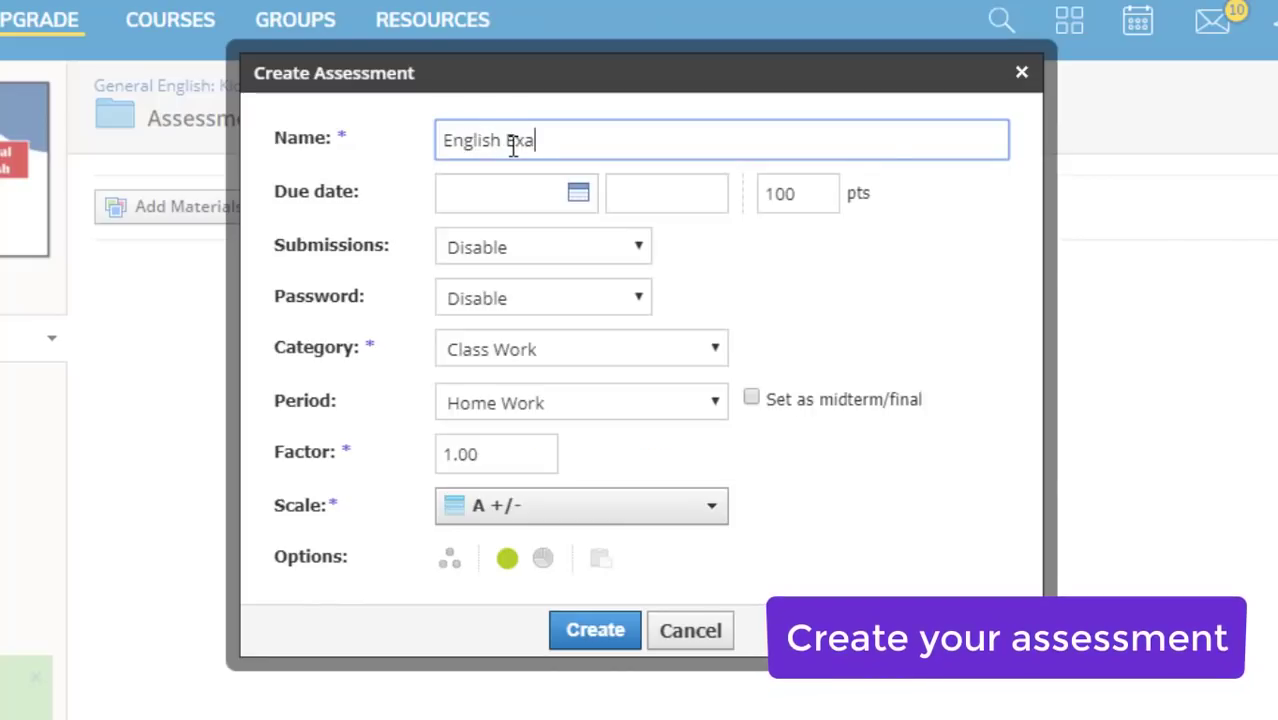
text(m)
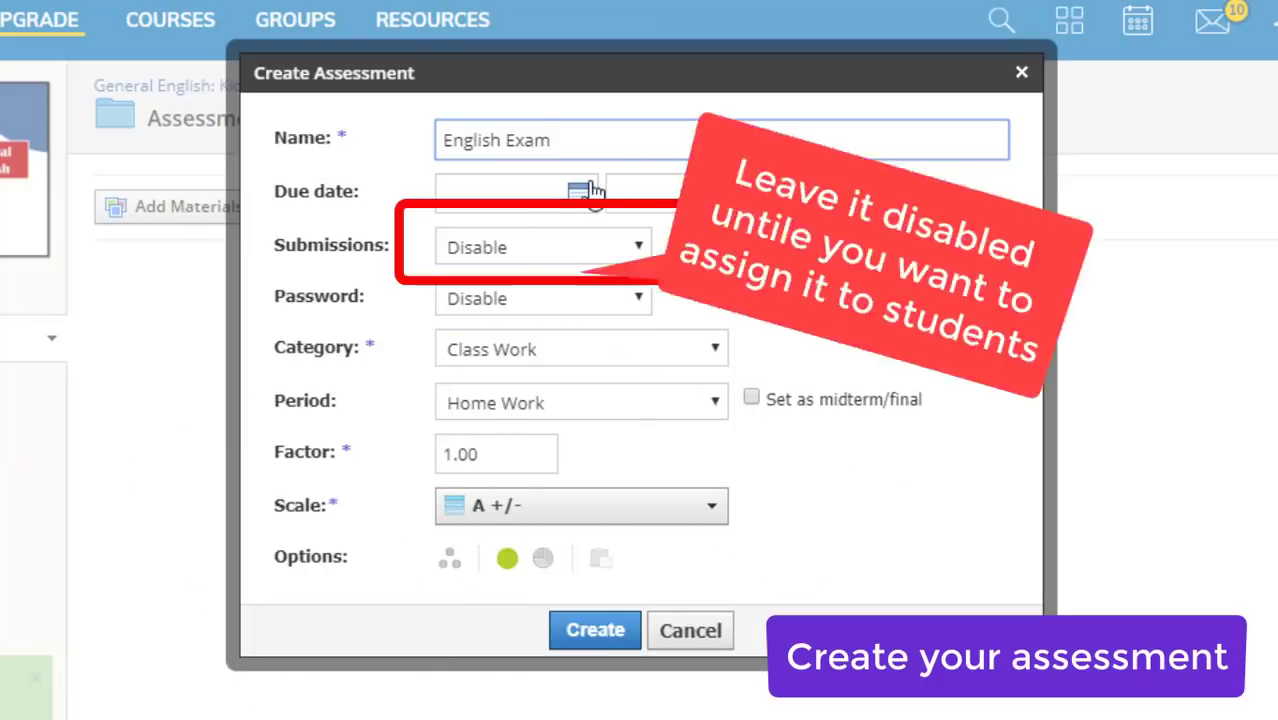
- Enable submissions, keep the password disabled, choose the Numeric grading scale, and create it
click(553, 243)
click(520, 285)
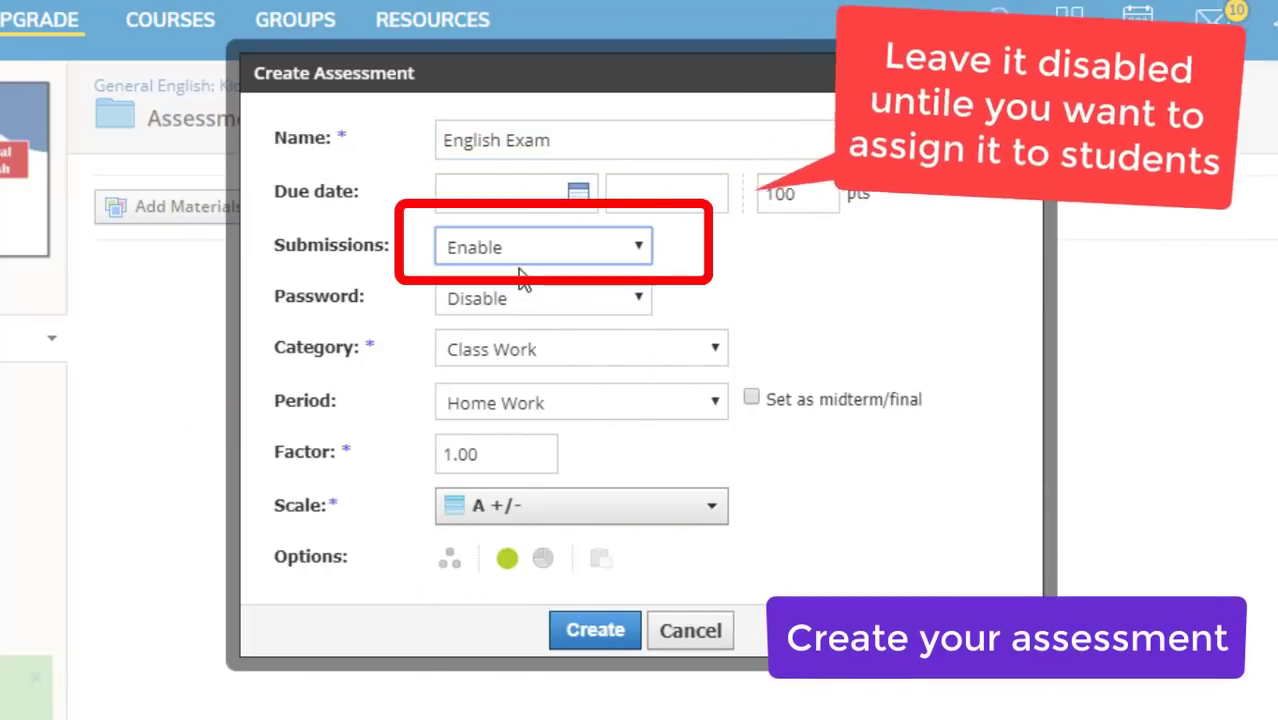
click(575, 300)
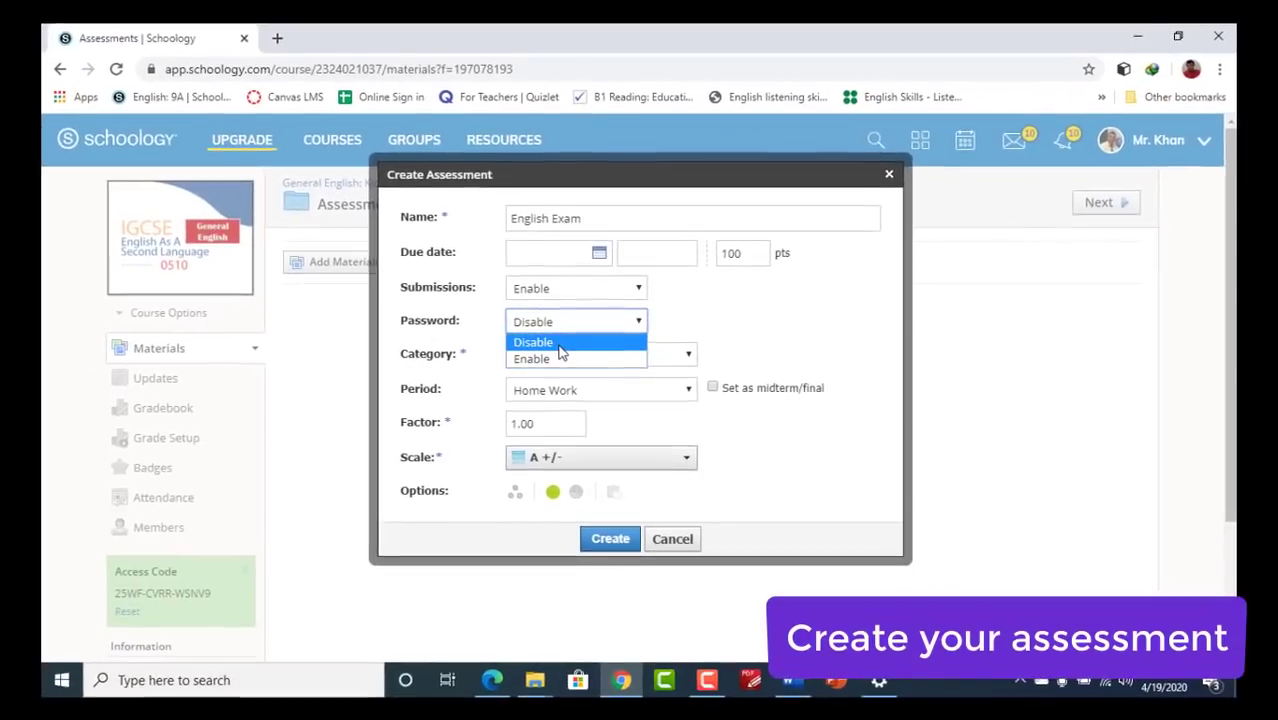
click(560, 345)
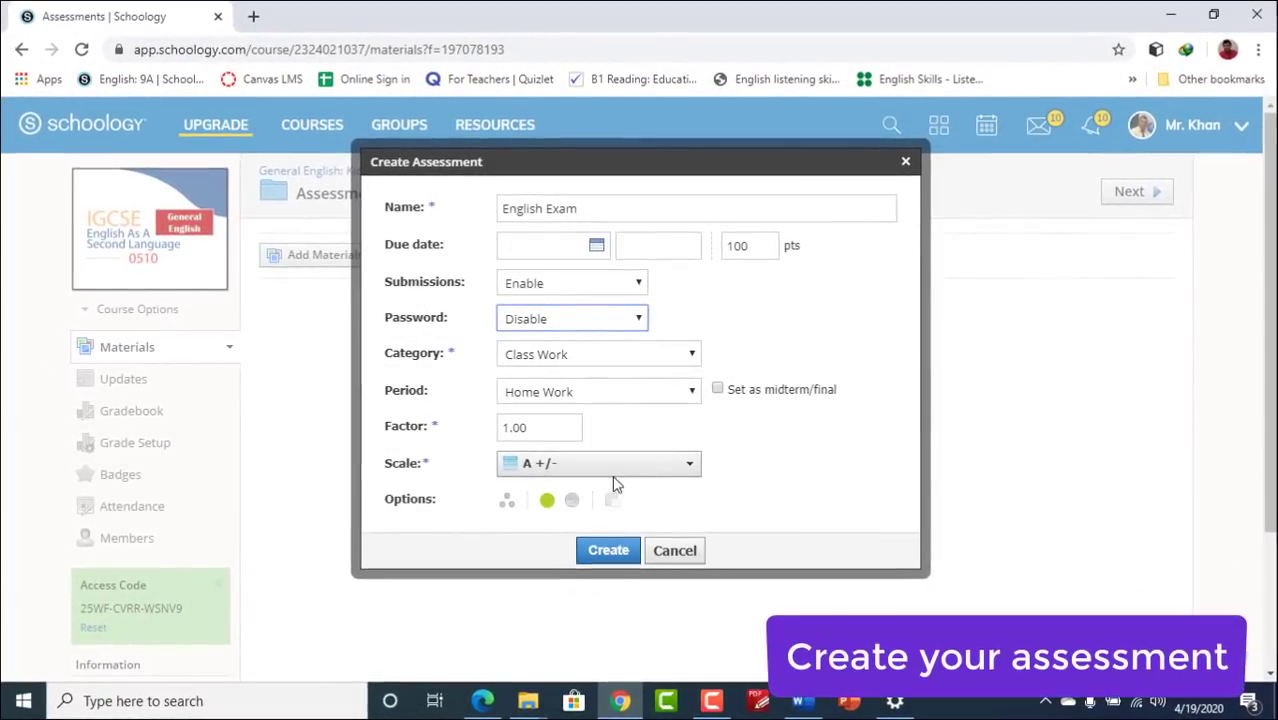
click(612, 475)
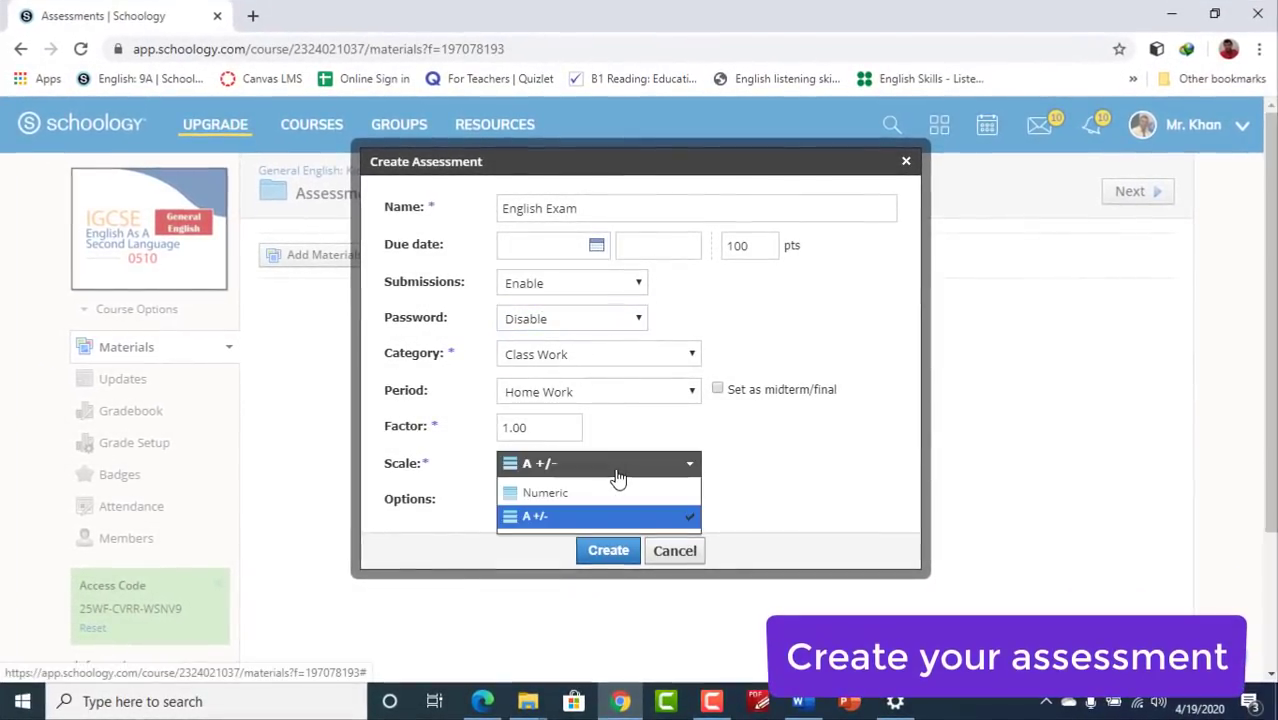
click(545, 488)
click(608, 550)
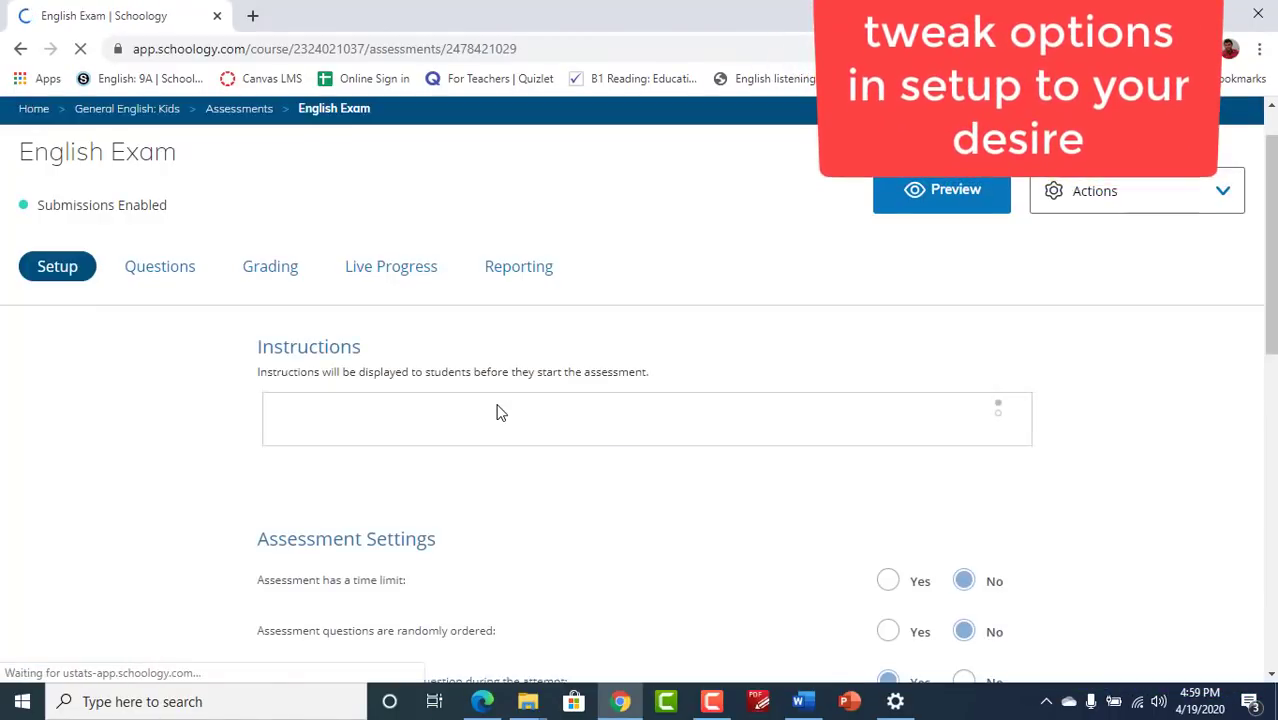
- Make the 'English Exam' line a Heading 2 and start a new line below it
click(449, 471)
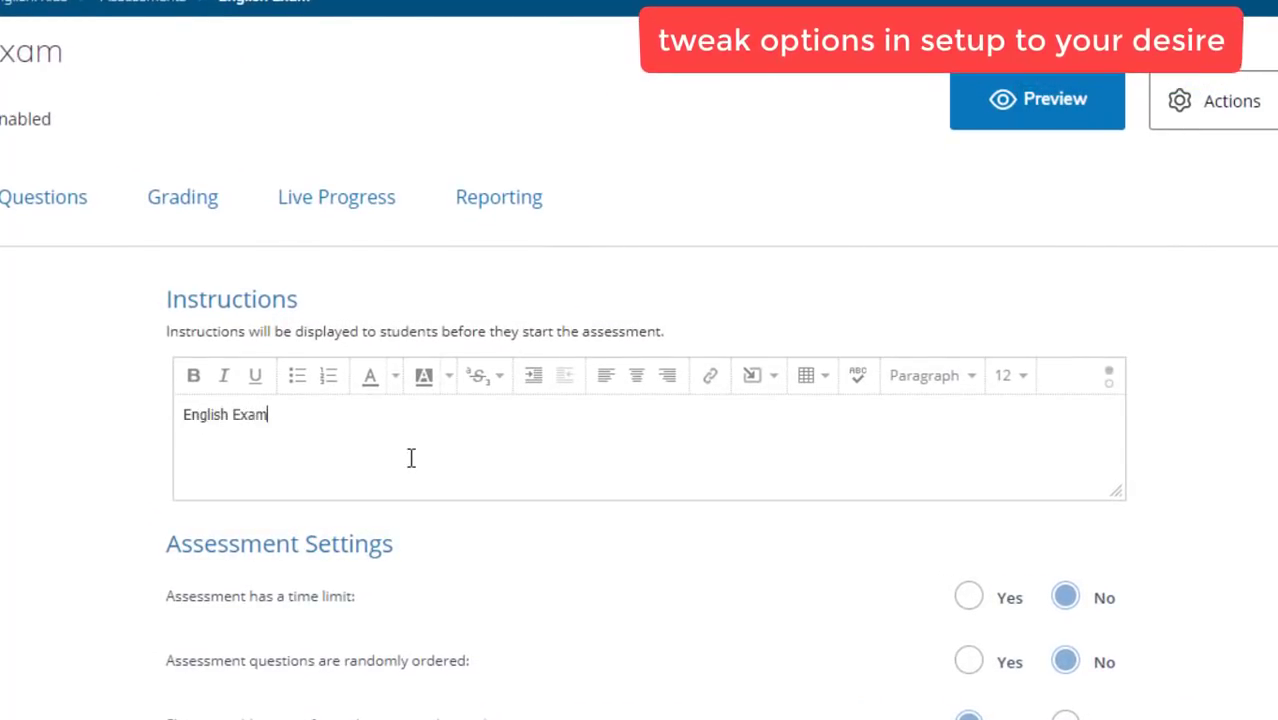
triple_click(355, 429)
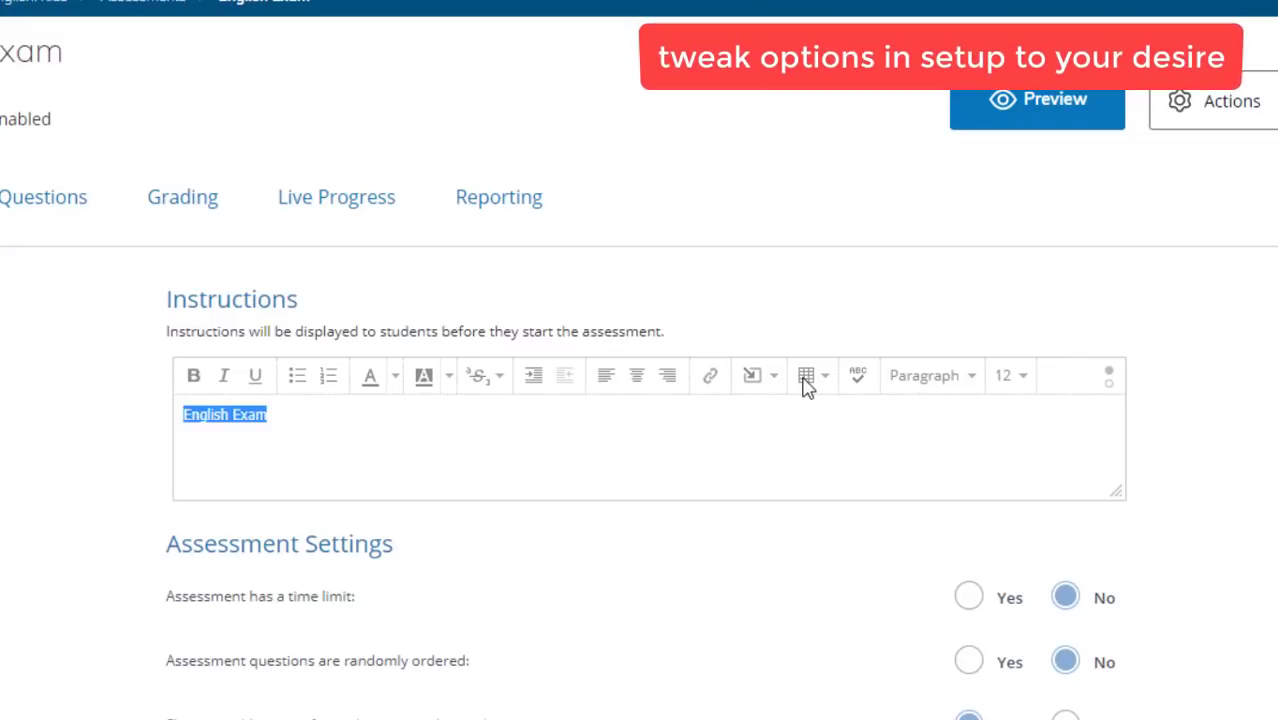
click(938, 392)
click(906, 496)
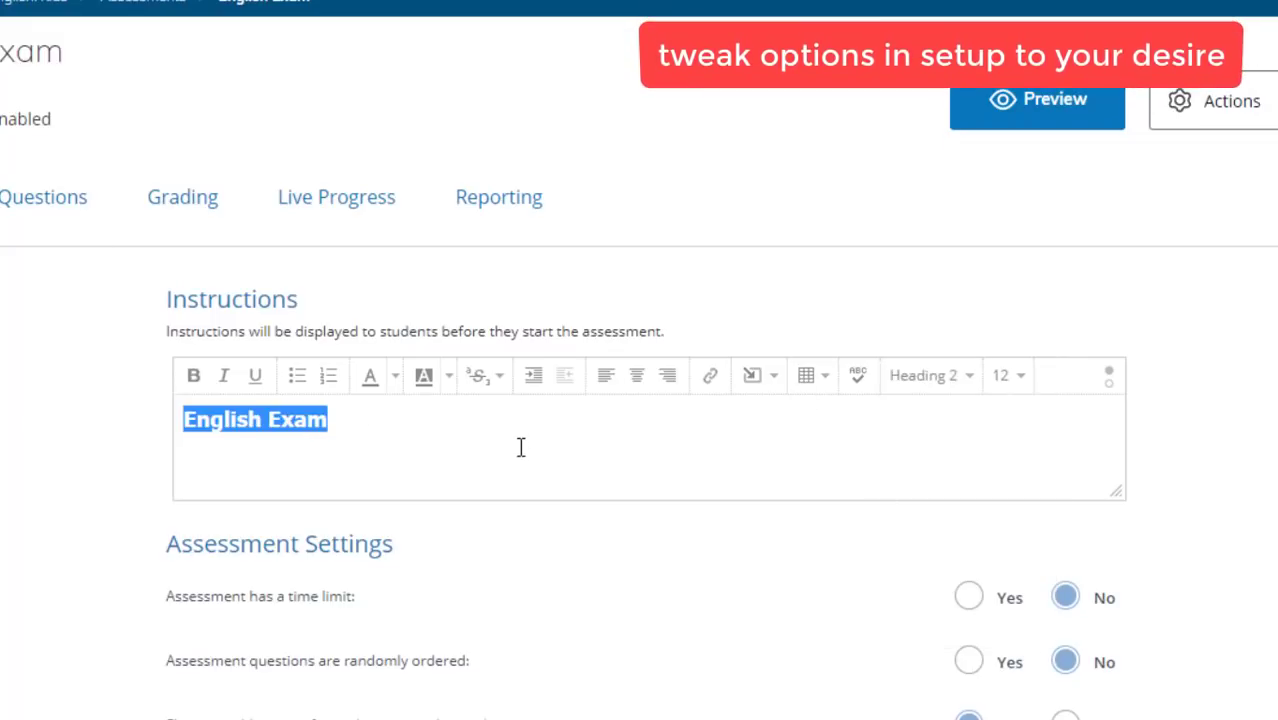
click(520, 447)
key(Return)
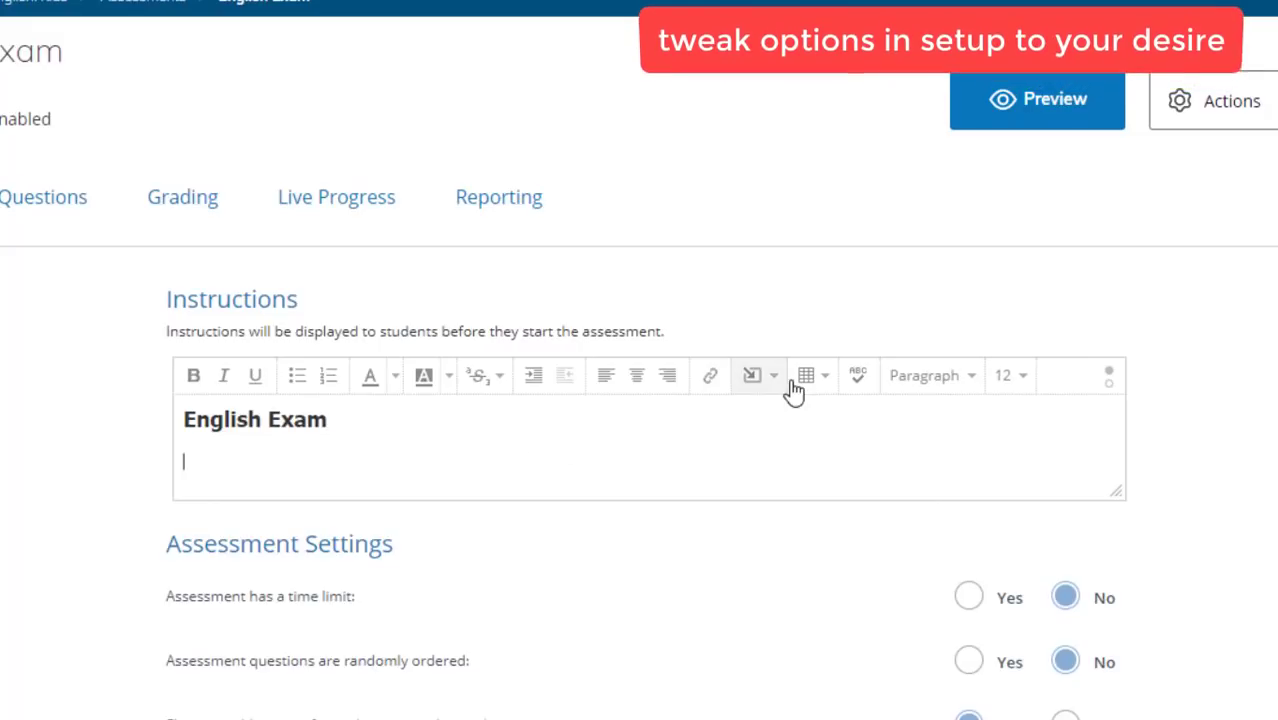
- Insert the Quiz header image file below the heading
click(800, 386)
click(773, 389)
click(764, 437)
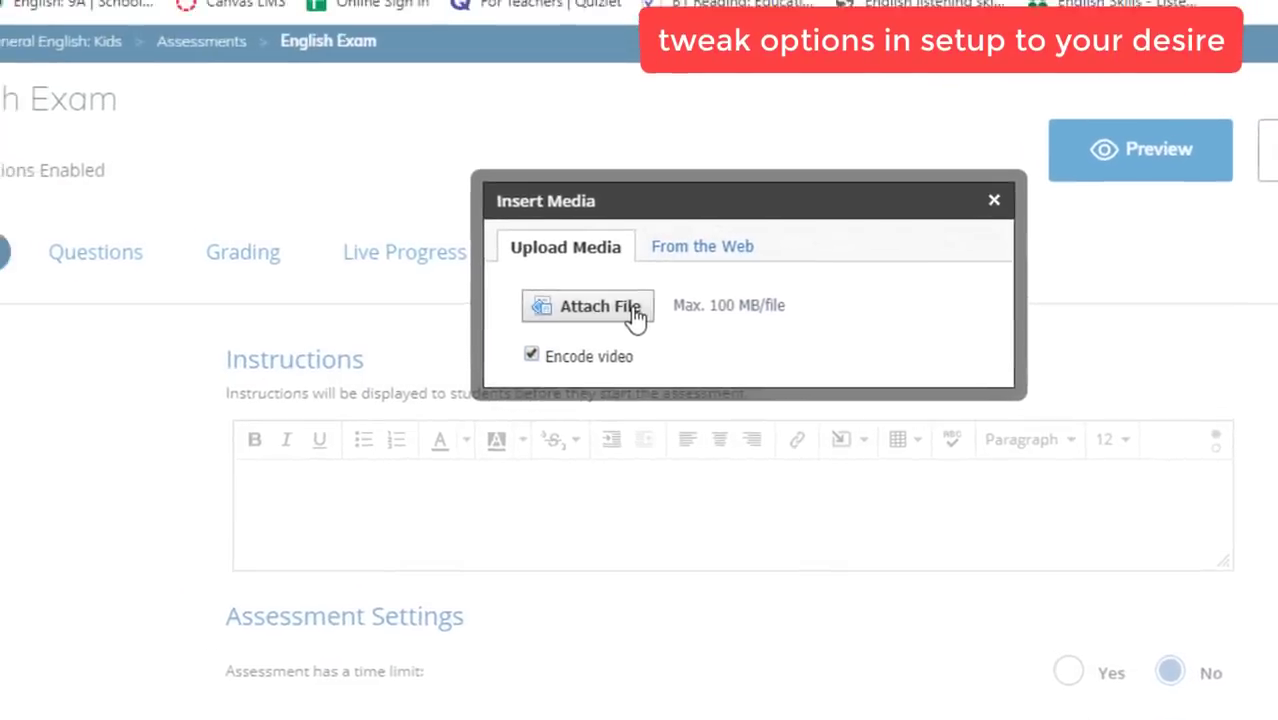
click(522, 249)
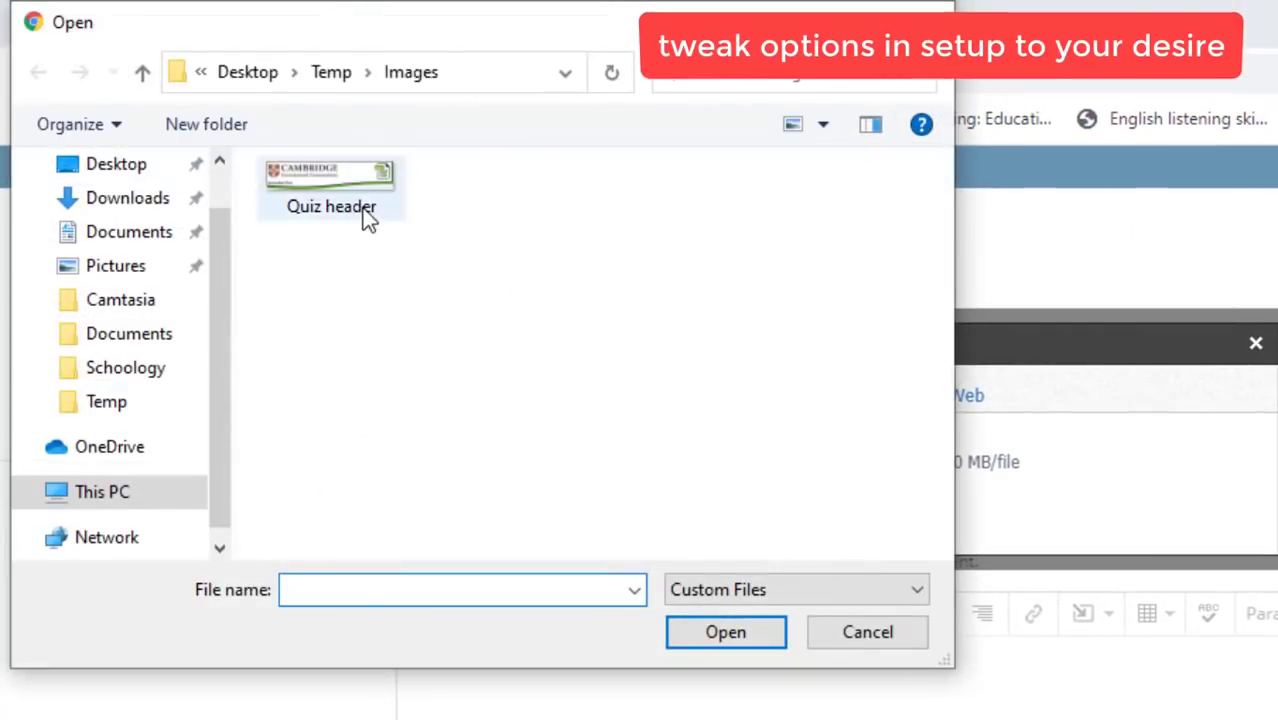
click(368, 220)
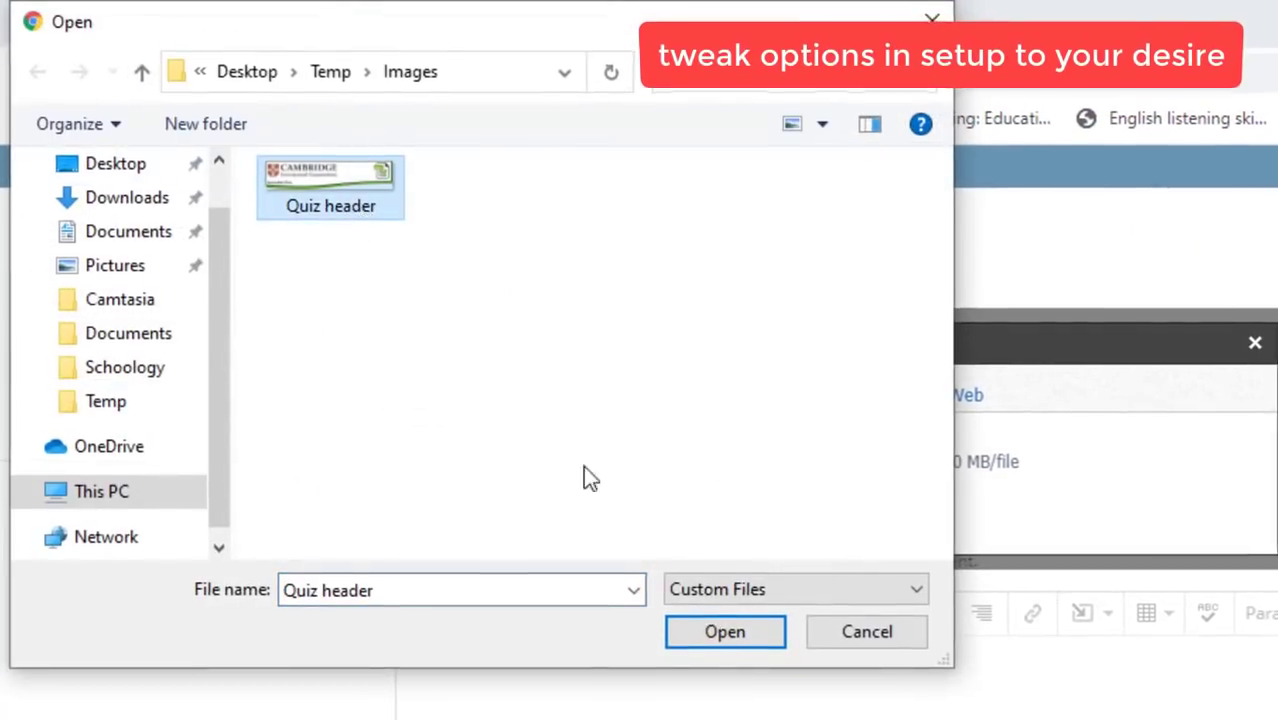
click(726, 632)
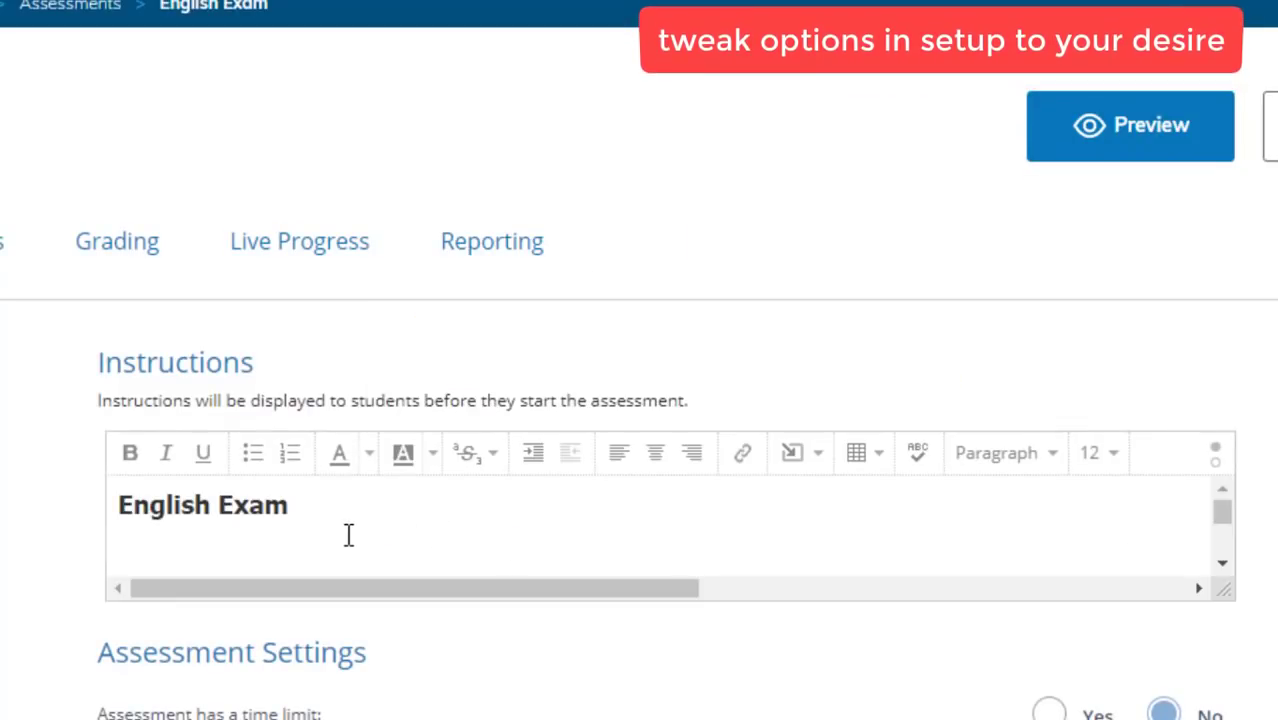
- Shrink the Cambridge header image to fit the editor
scroll(1218, 527, down, 5)
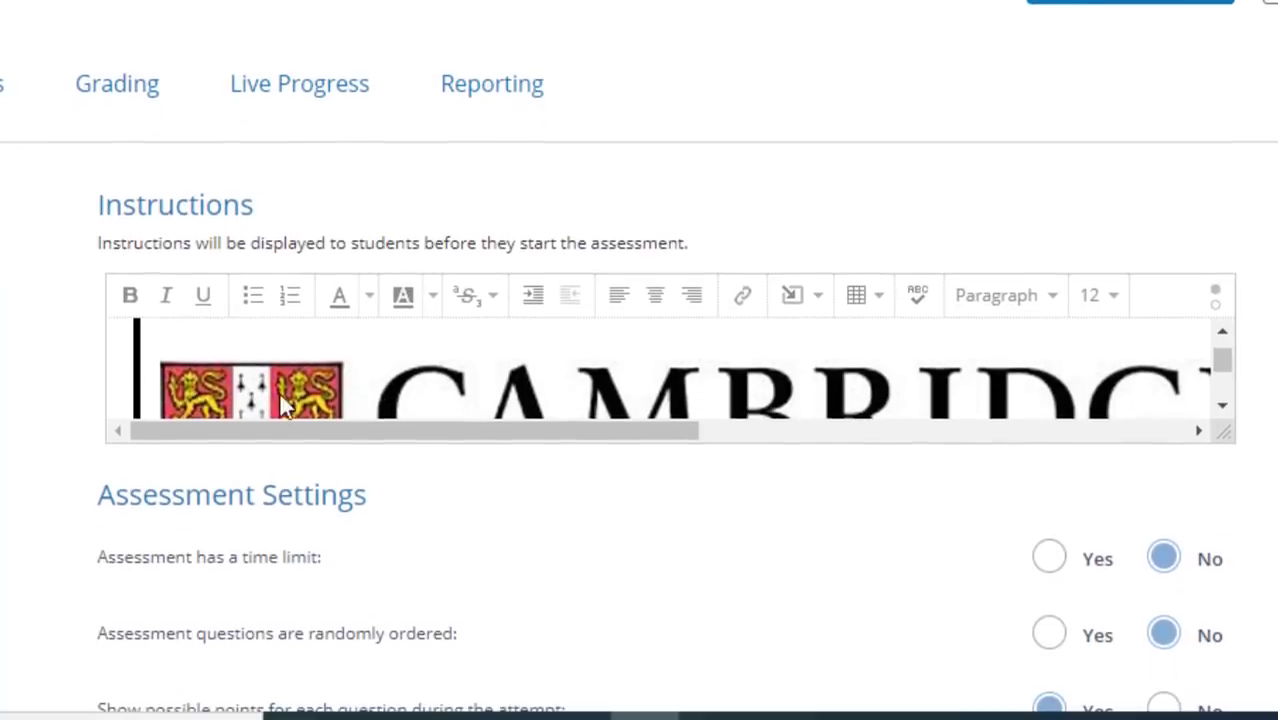
click(218, 394)
click(1222, 327)
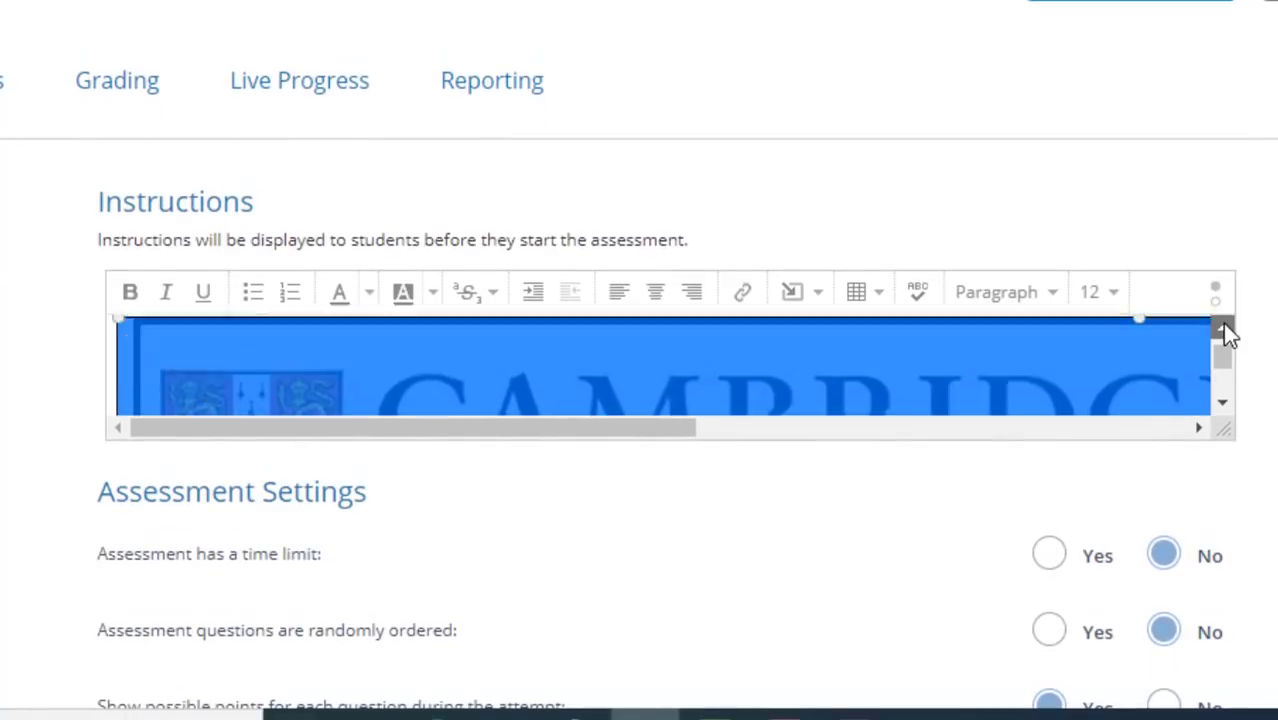
click(1222, 327)
drag(116, 362, 177, 414)
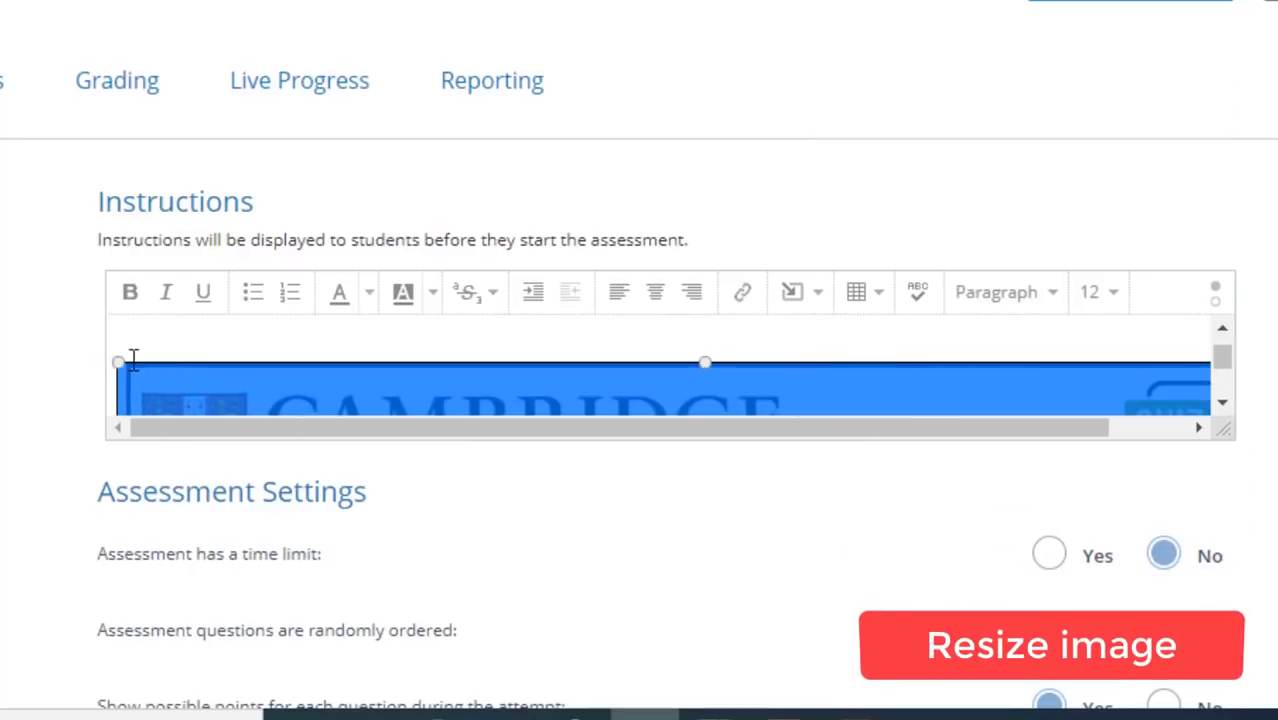
drag(118, 358, 173, 402)
- Centre-align the header image and the English Exam heading
click(684, 298)
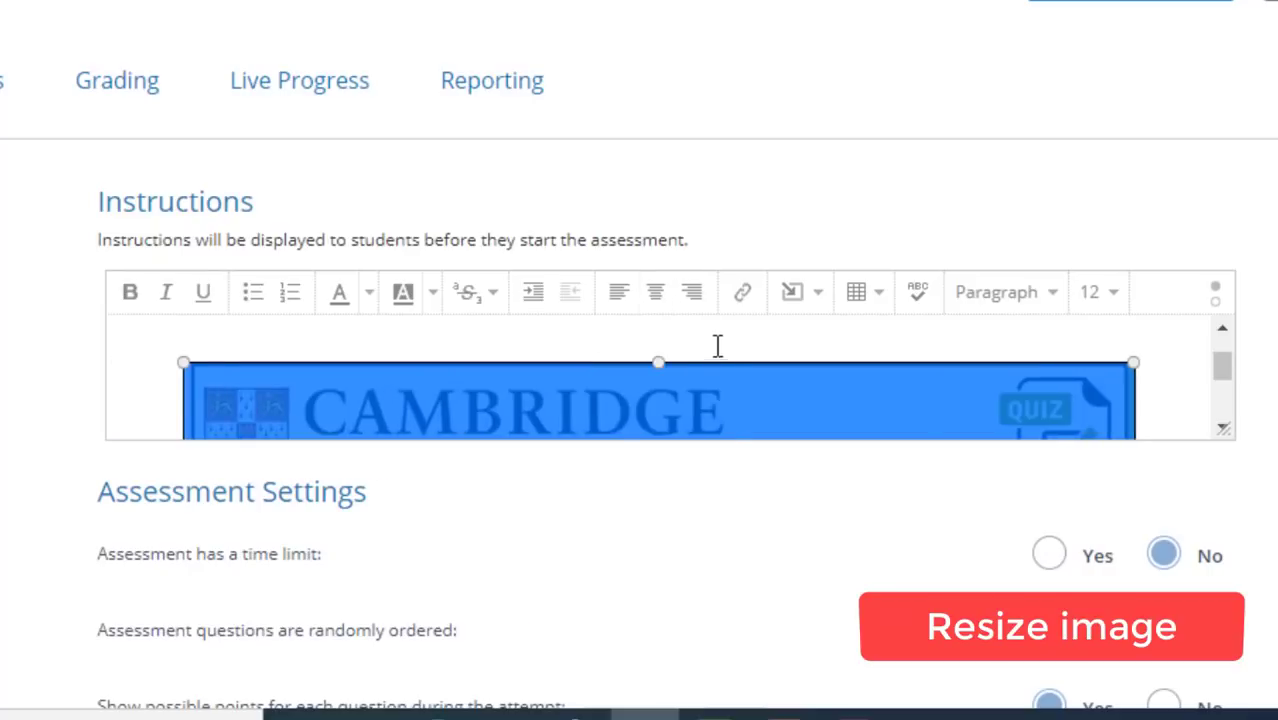
click(1243, 448)
drag(1227, 370, 1223, 340)
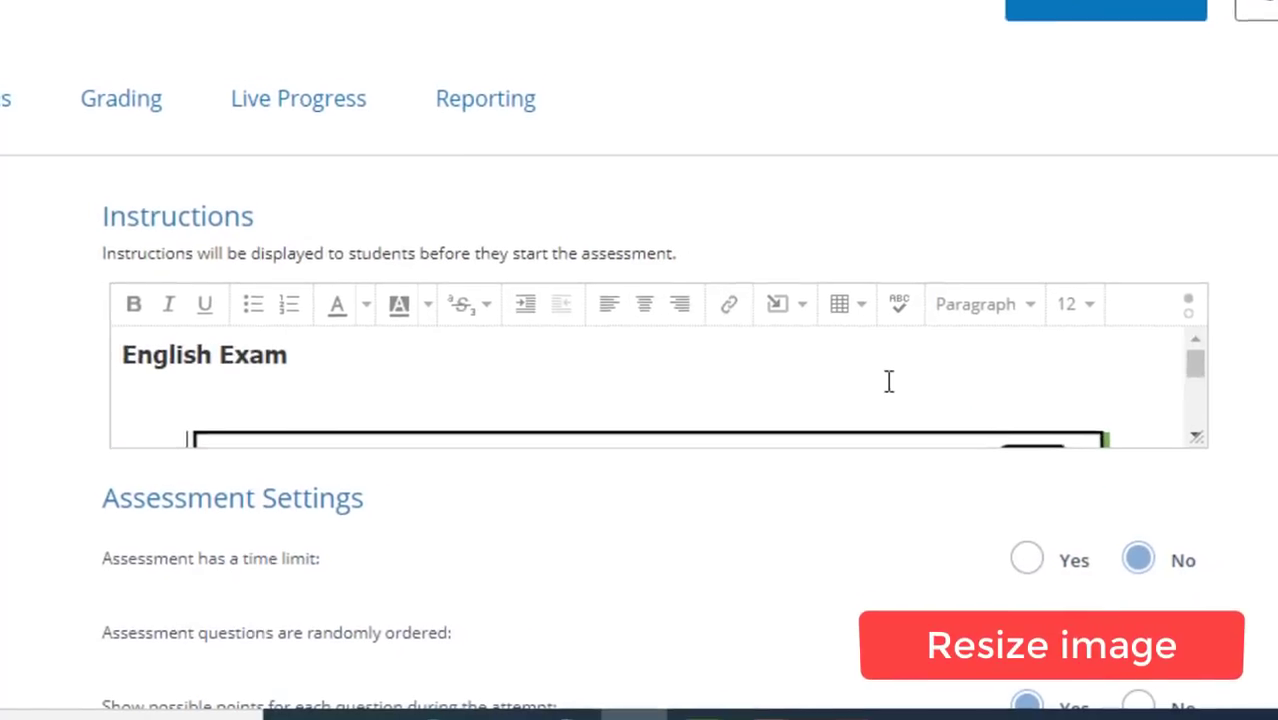
click(883, 370)
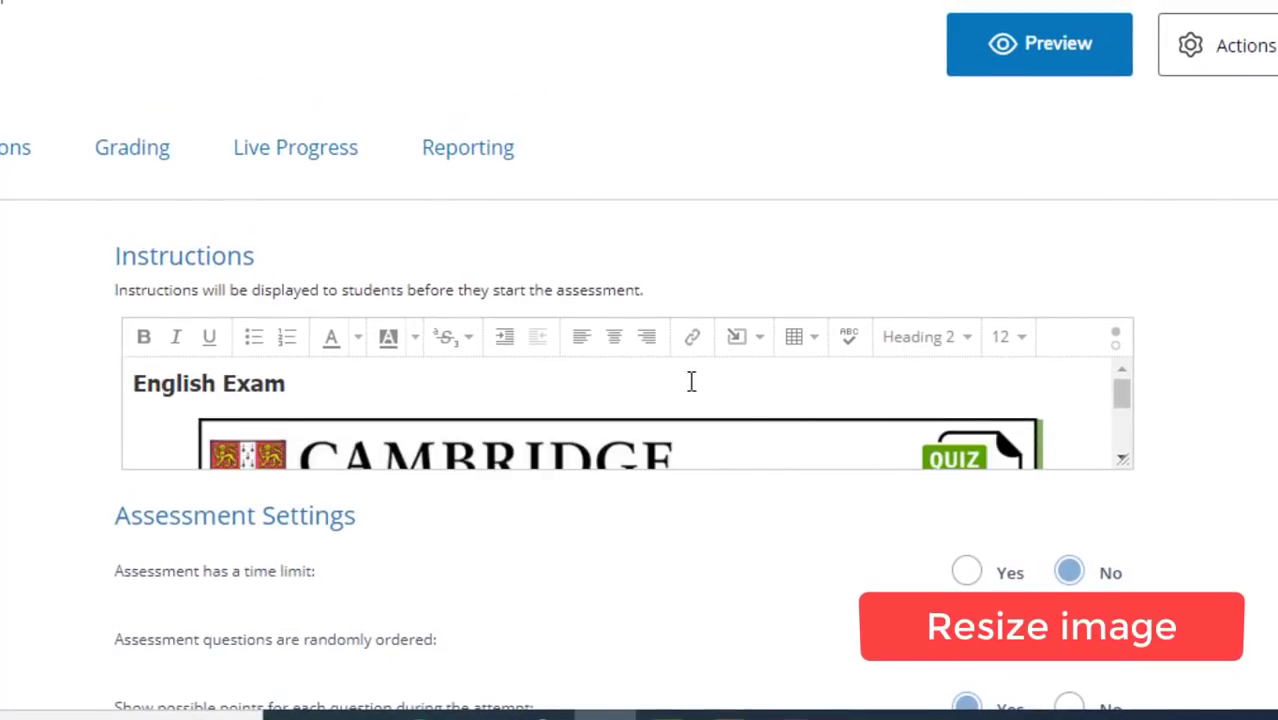
click(614, 337)
drag(1124, 399, 1128, 452)
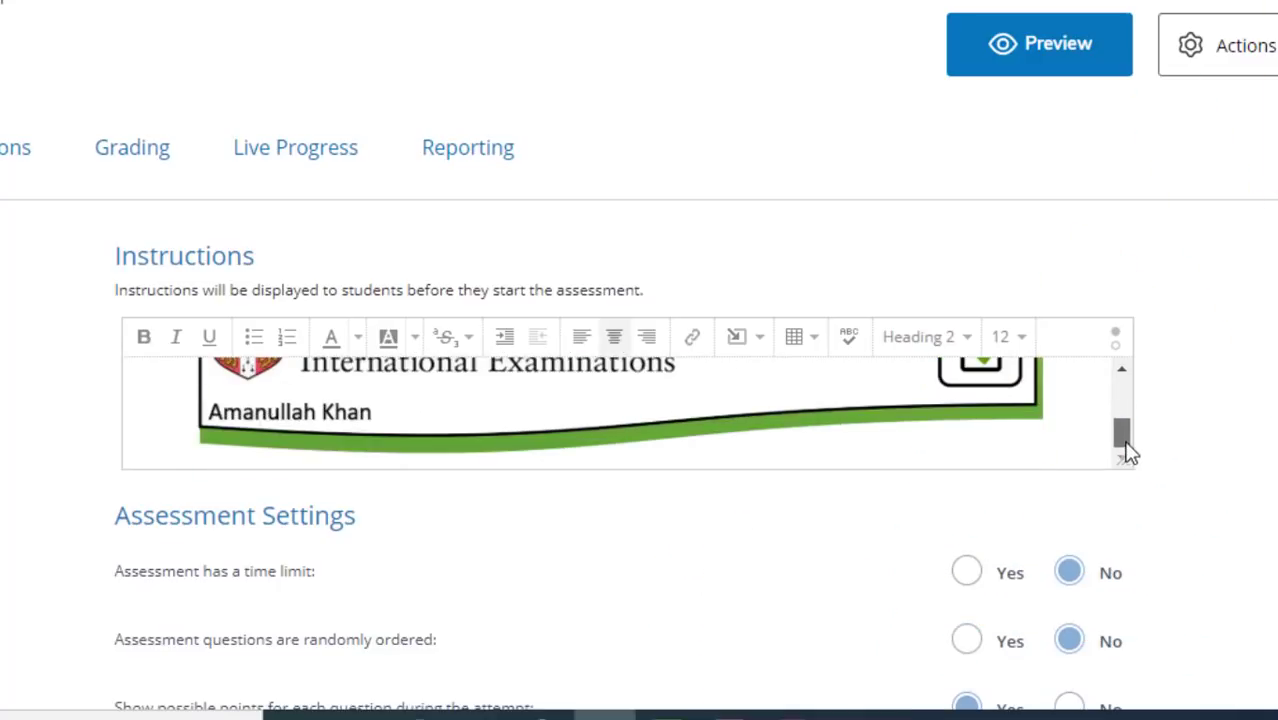
- Set a 60-minute time limit and let students flag questions for review
scroll(337, 210, down, 5)
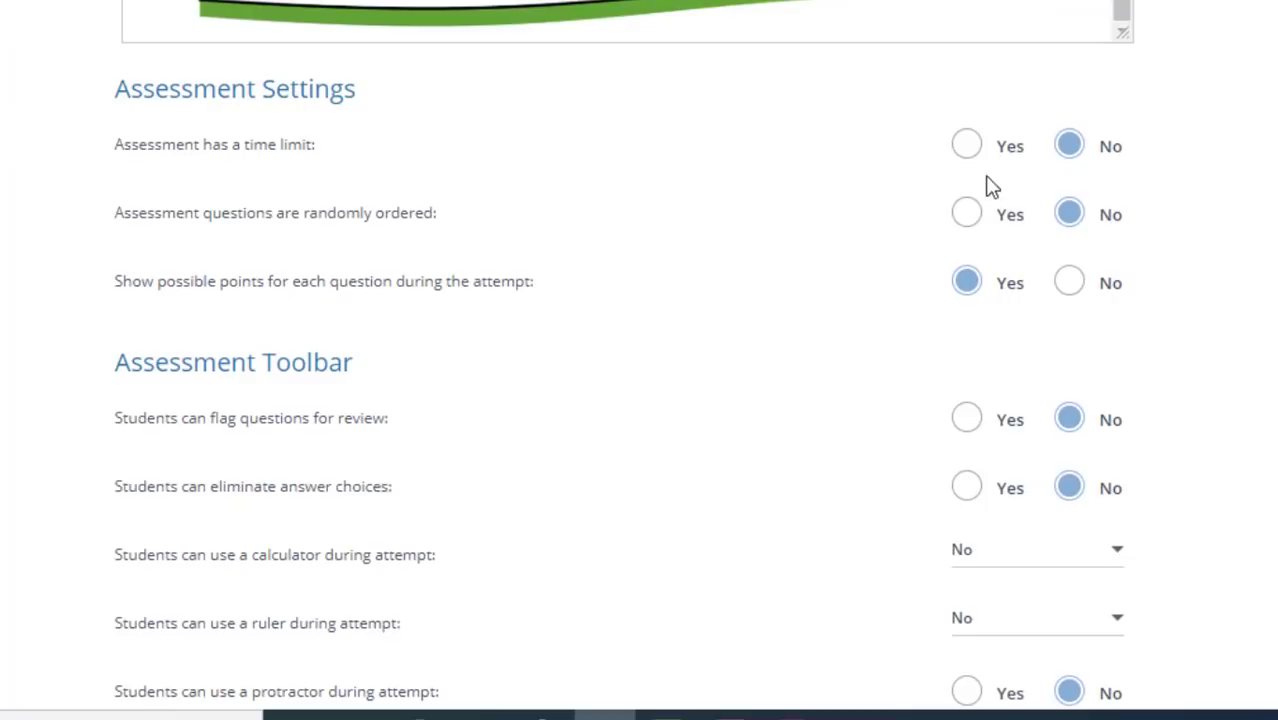
click(966, 146)
click(1028, 207)
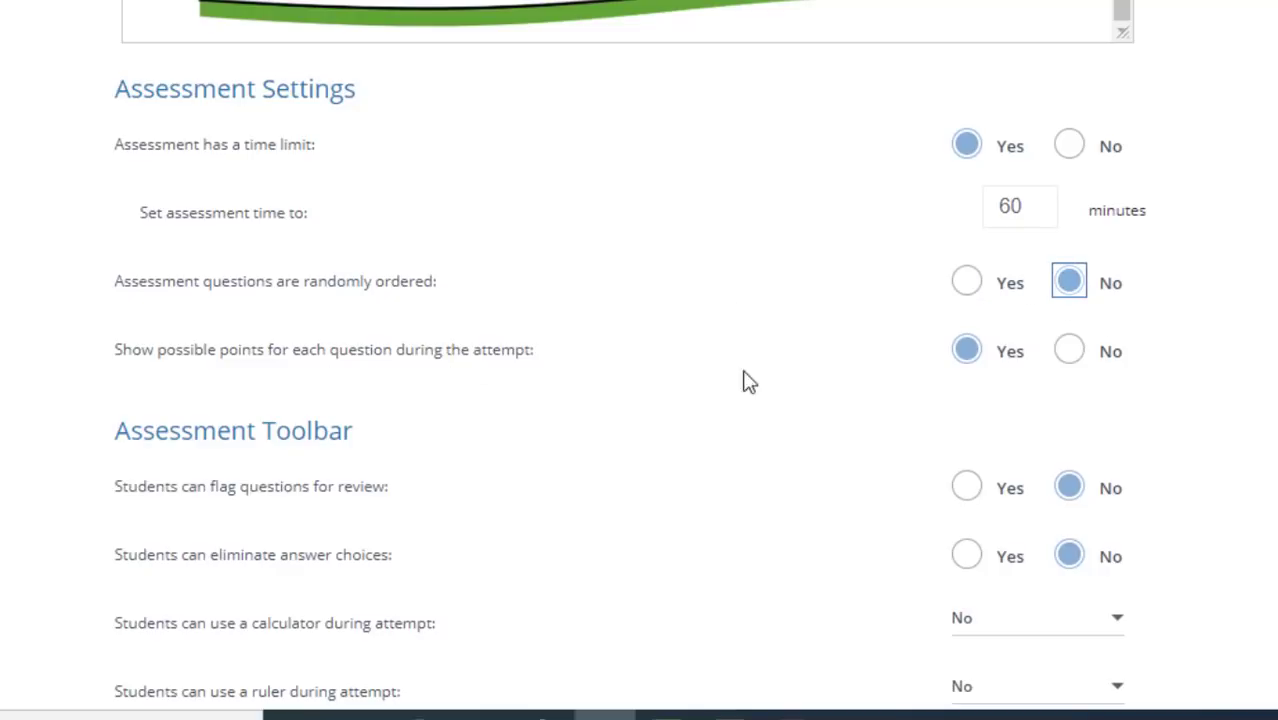
scroll(850, 352, down, 3)
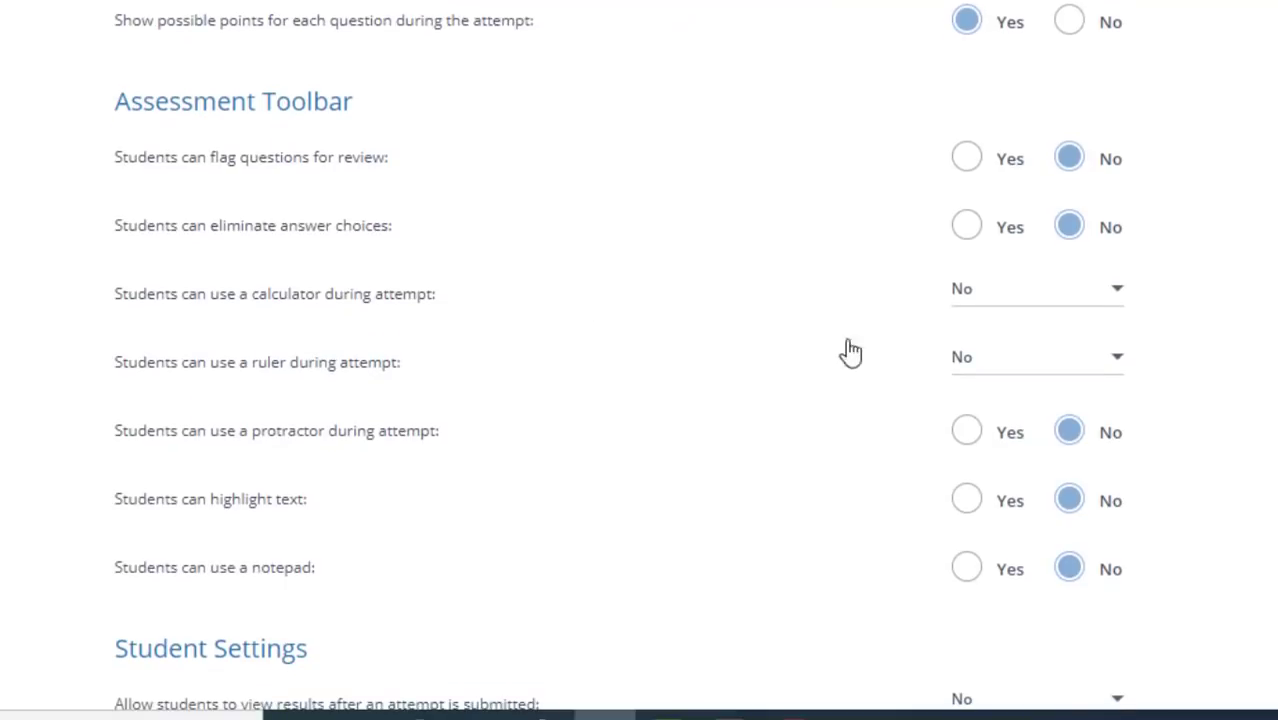
click(966, 162)
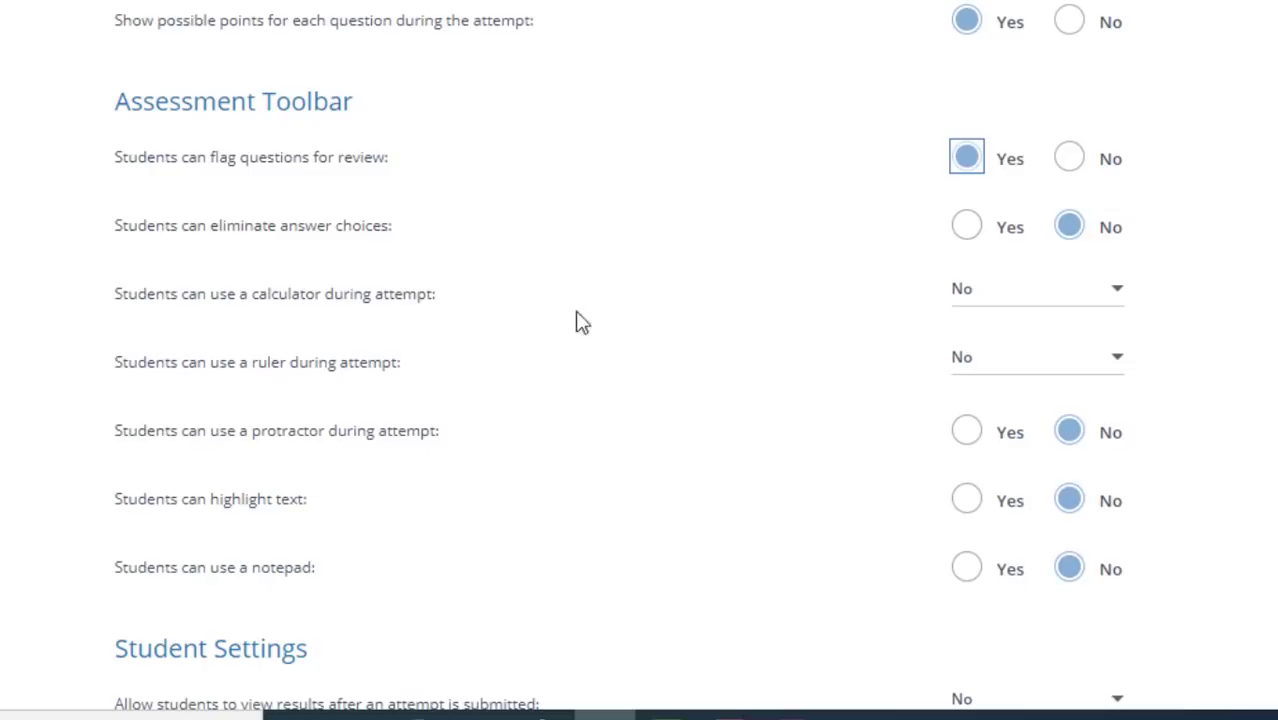
- Leave both the calculator and the ruler disallowed
click(993, 312)
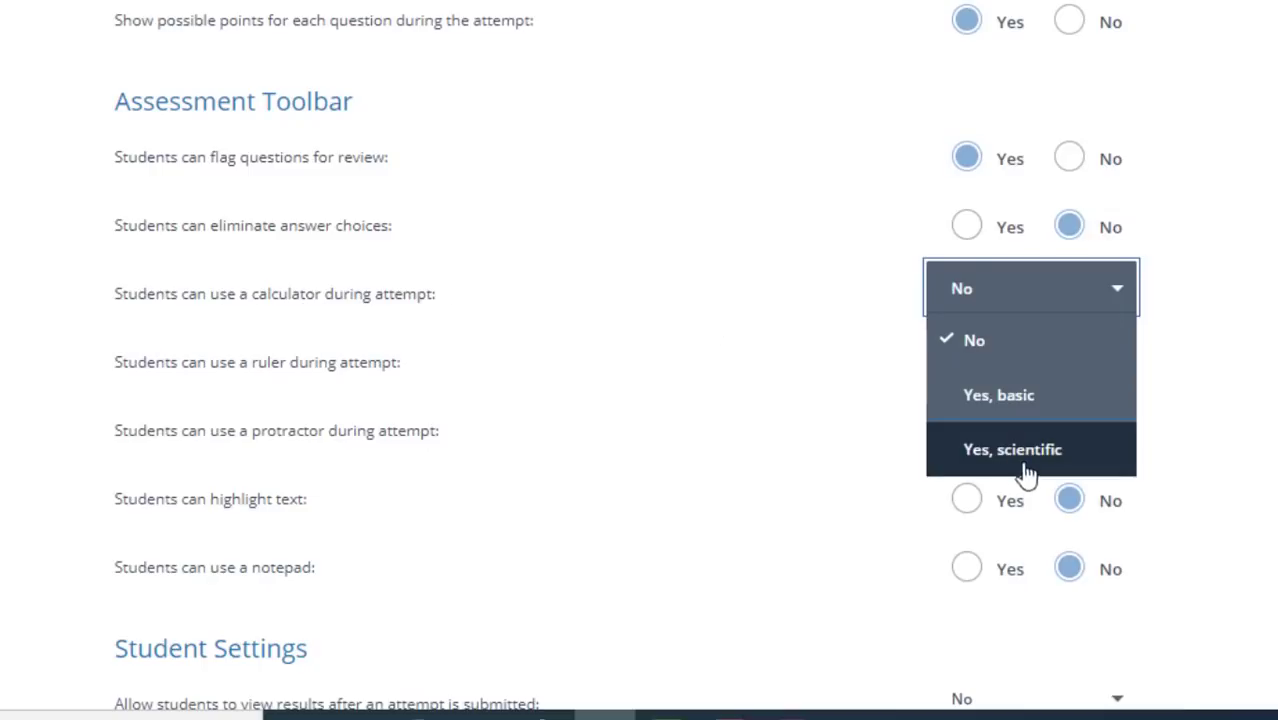
click(923, 411)
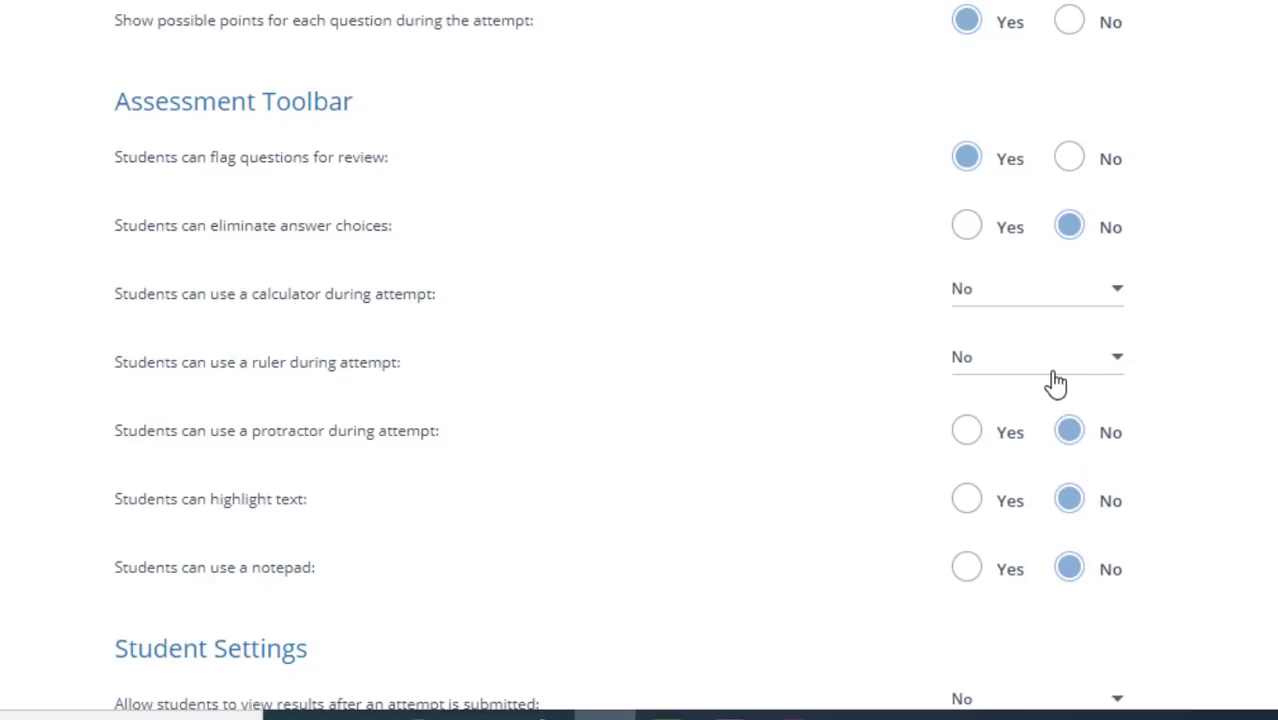
click(1056, 380)
click(850, 420)
scroll(1128, 322, down, 3)
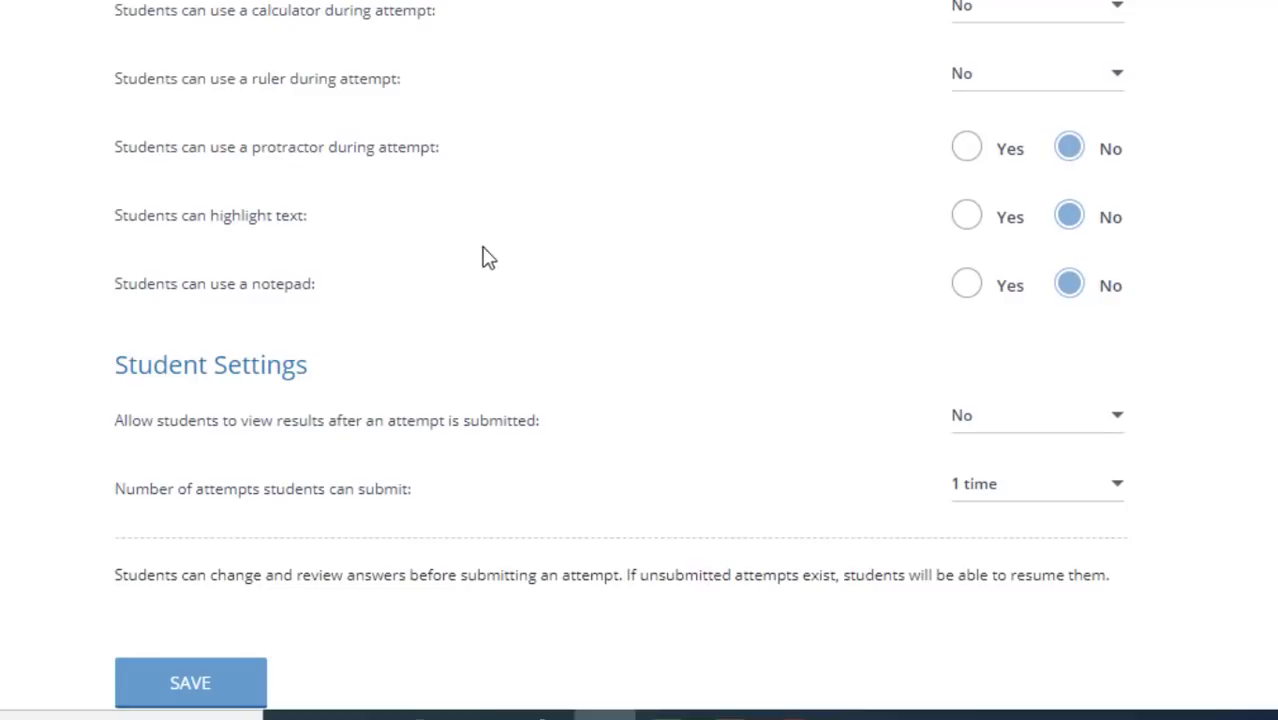
- Allow text highlighting and a notepad, keep results hidden, and save the settings
click(967, 218)
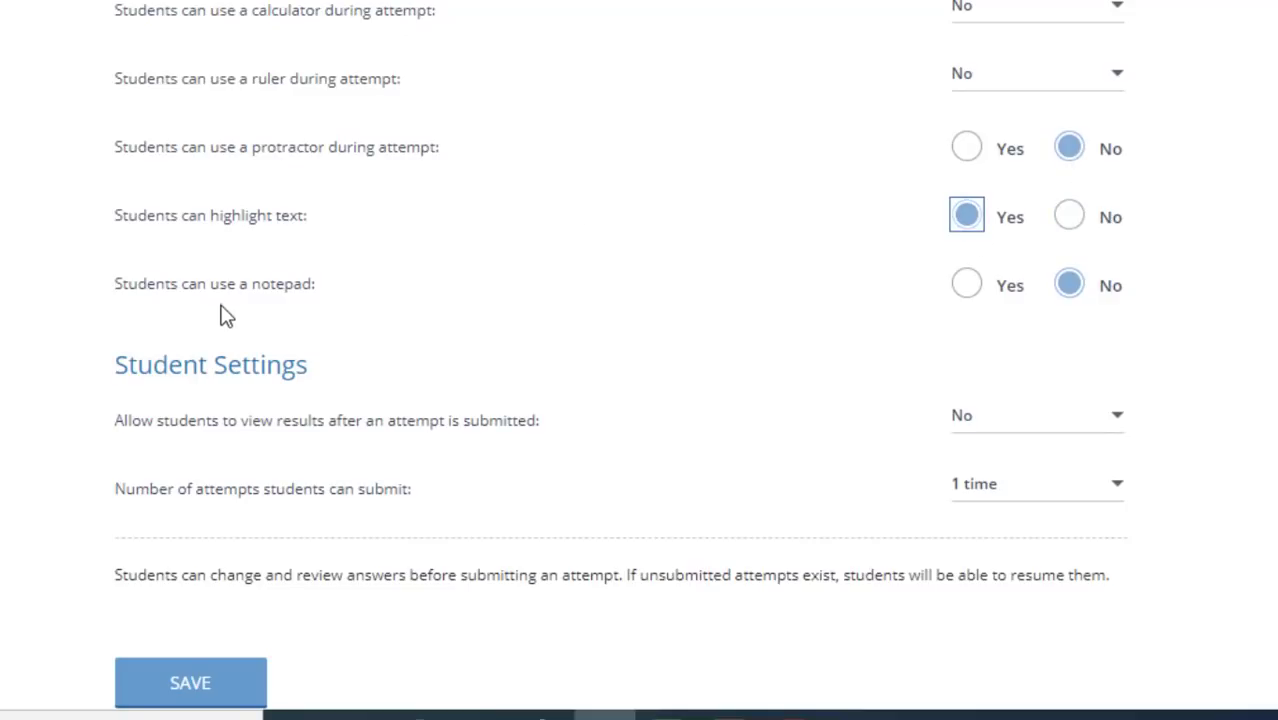
click(967, 286)
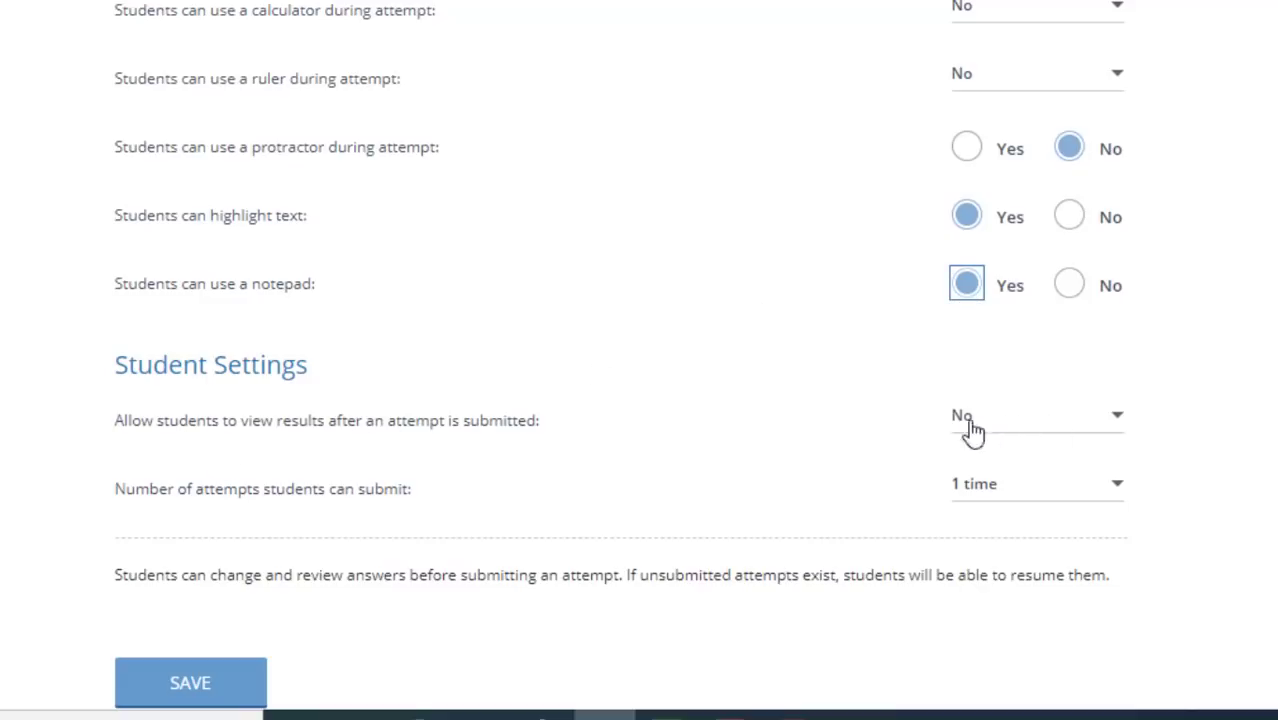
click(1054, 443)
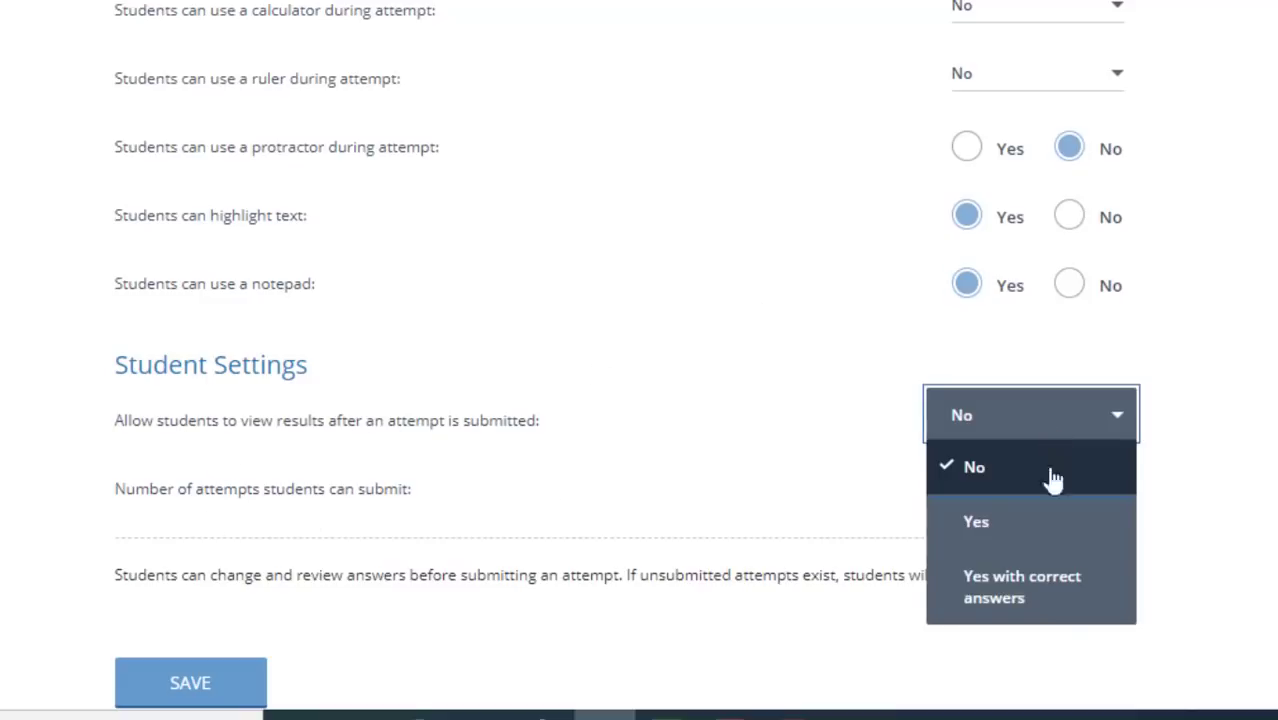
click(834, 470)
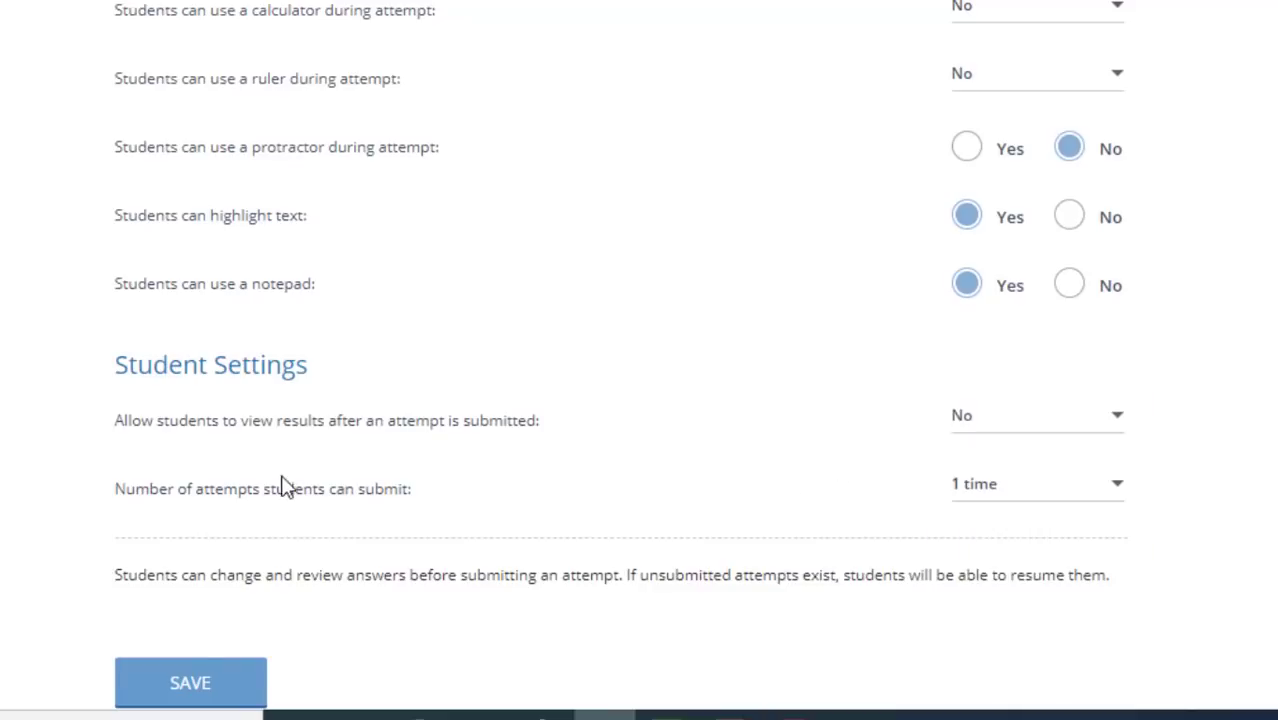
scroll(640, 400, down, 2)
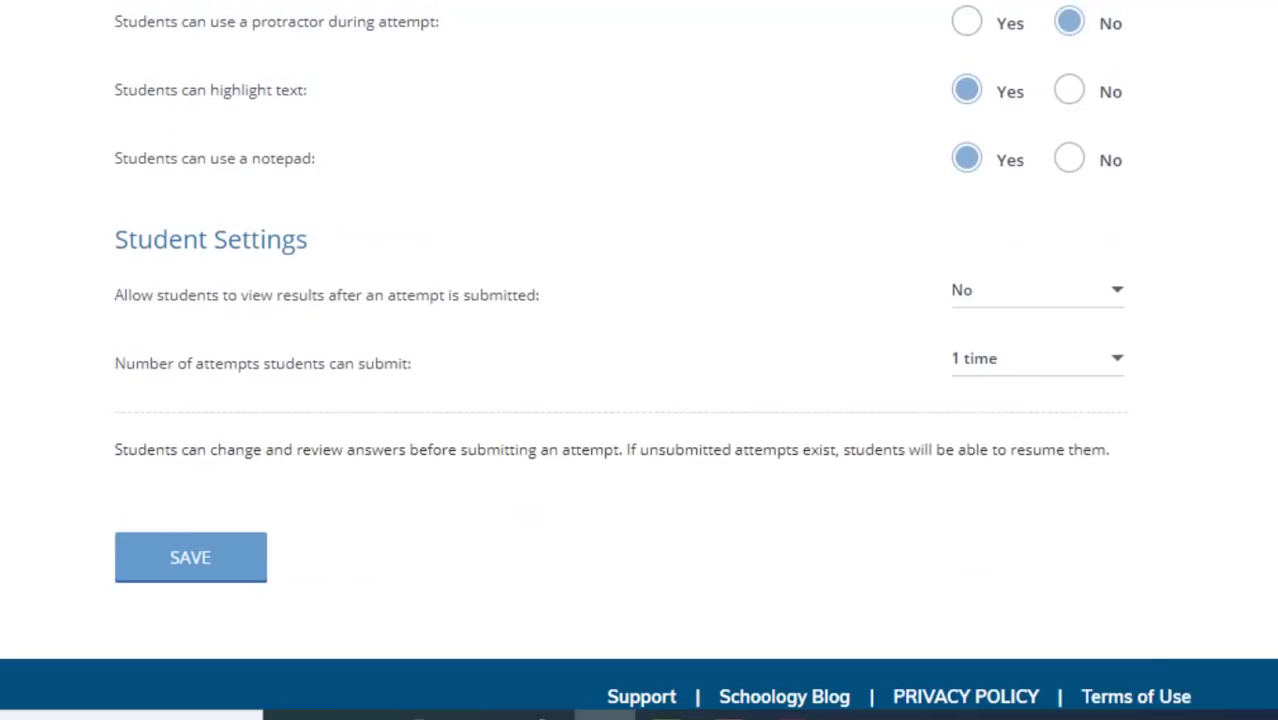
click(206, 552)
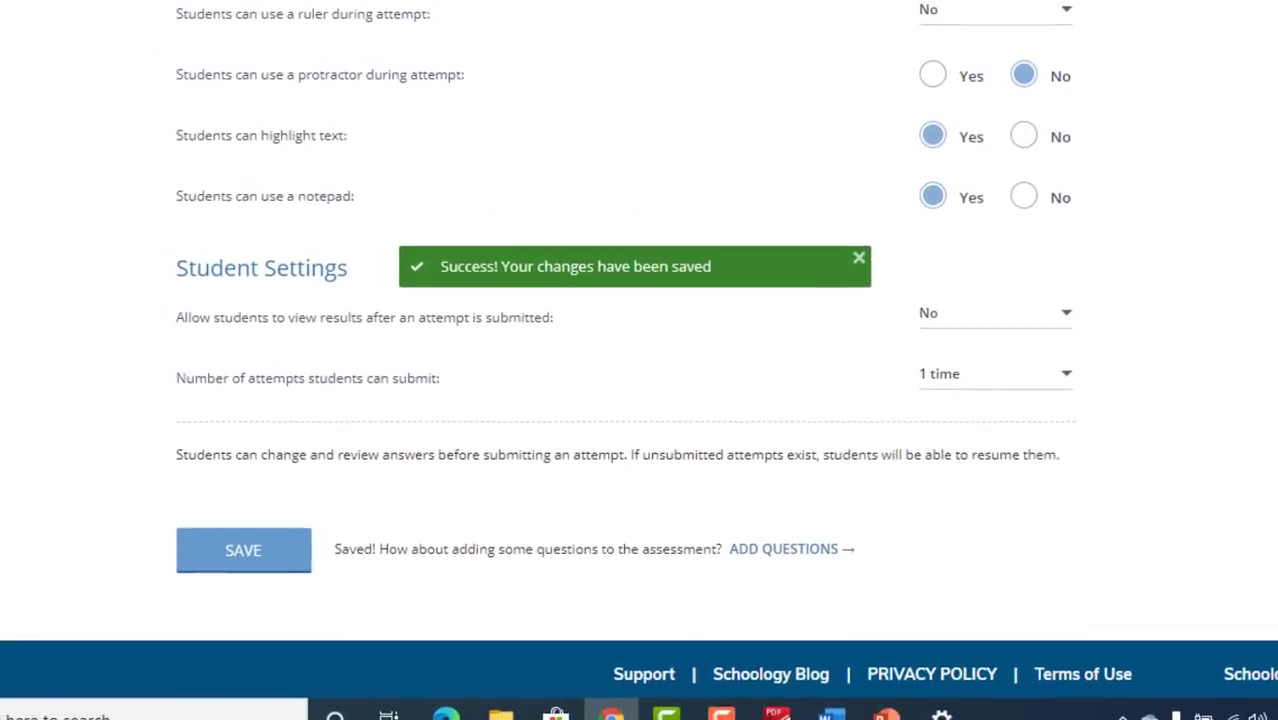
scroll(30, 360, up, 15)
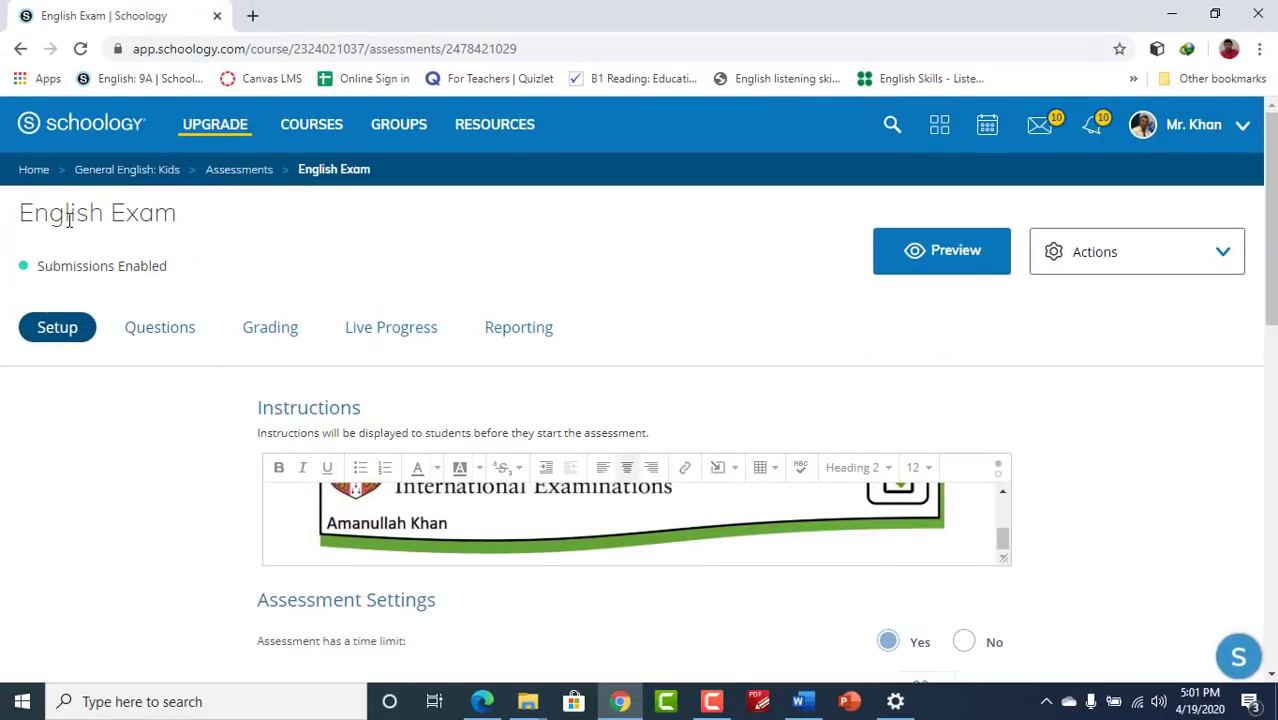
- Add a text item to the exam's questions reading Section 1 and Listening
click(159, 329)
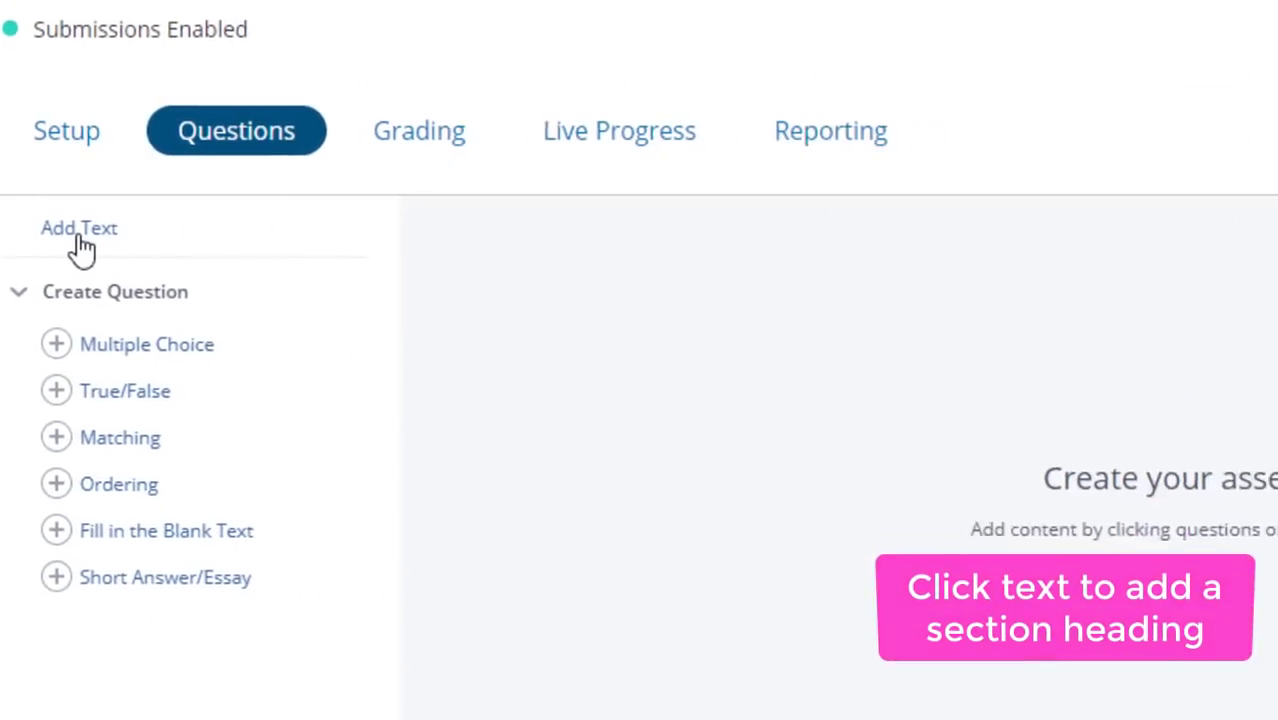
click(78, 236)
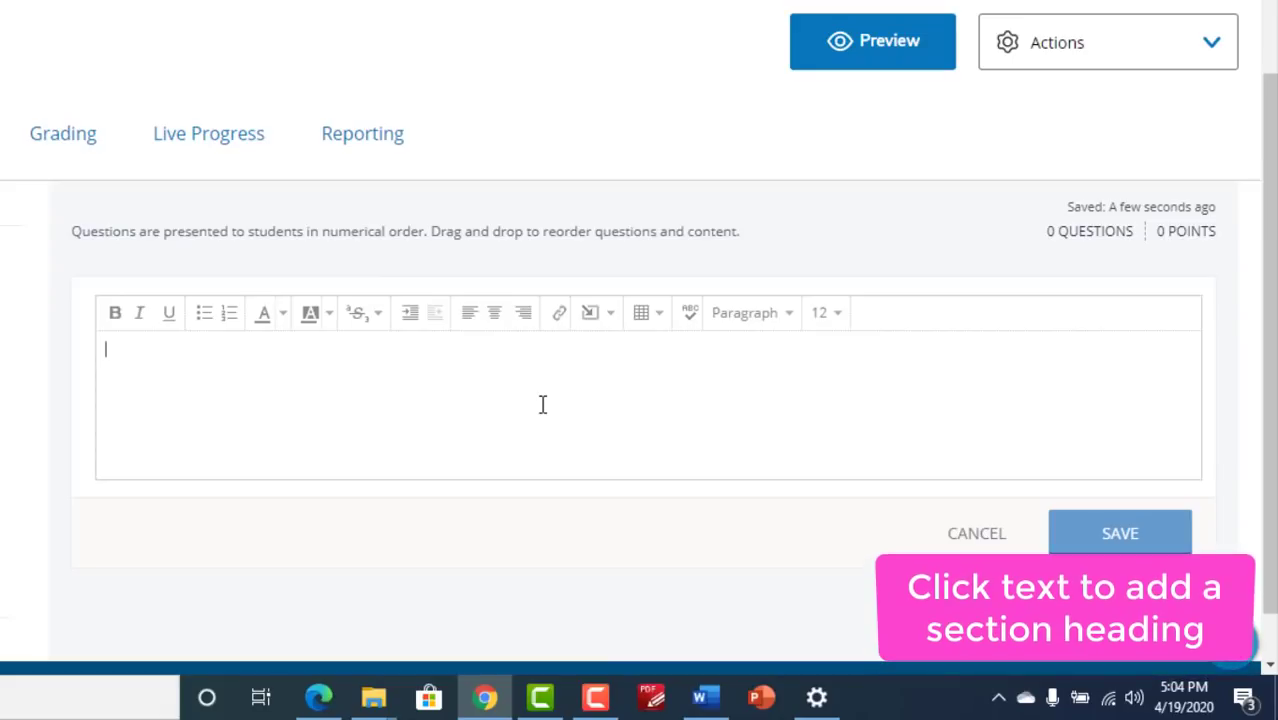
text(Section )
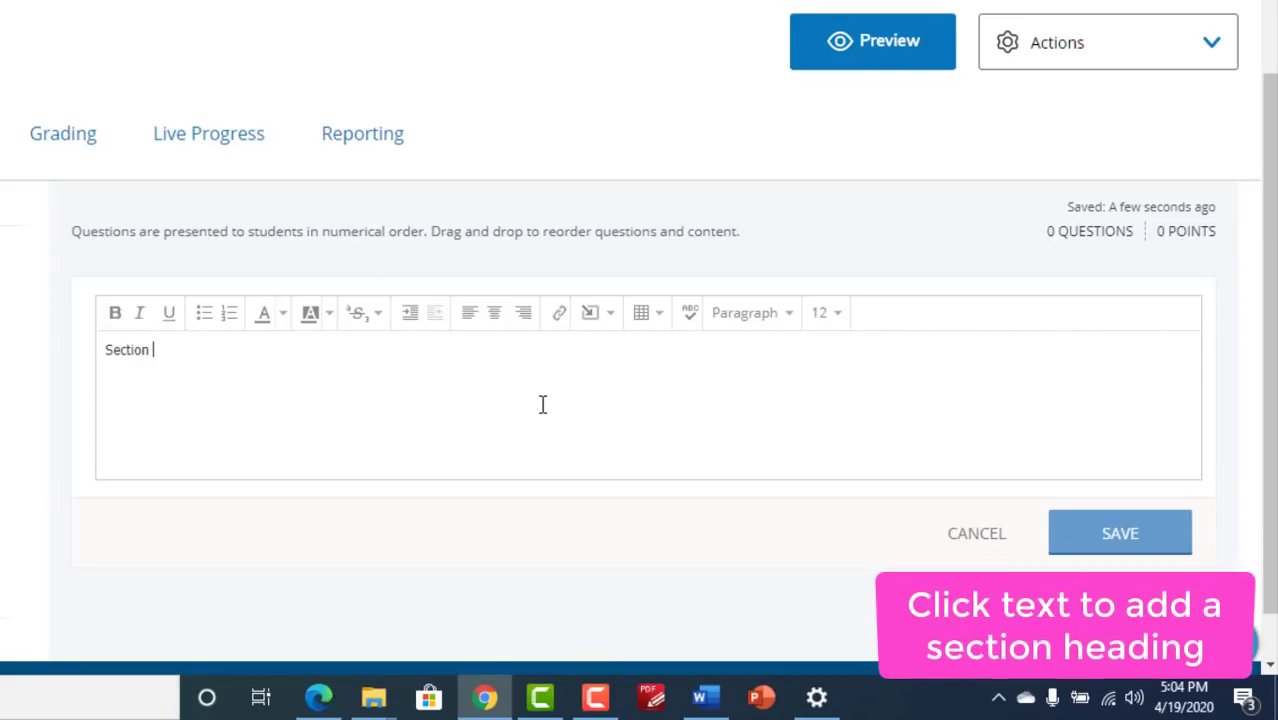
text(1Gr)
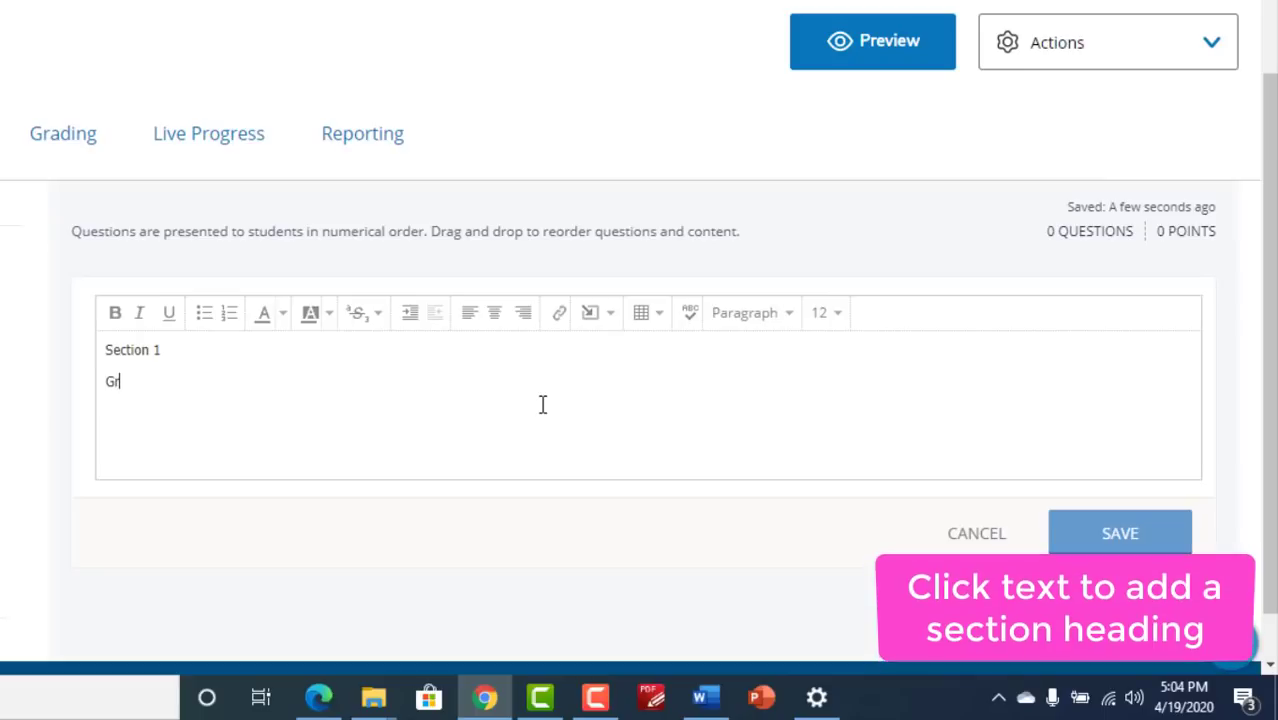
text(stening)
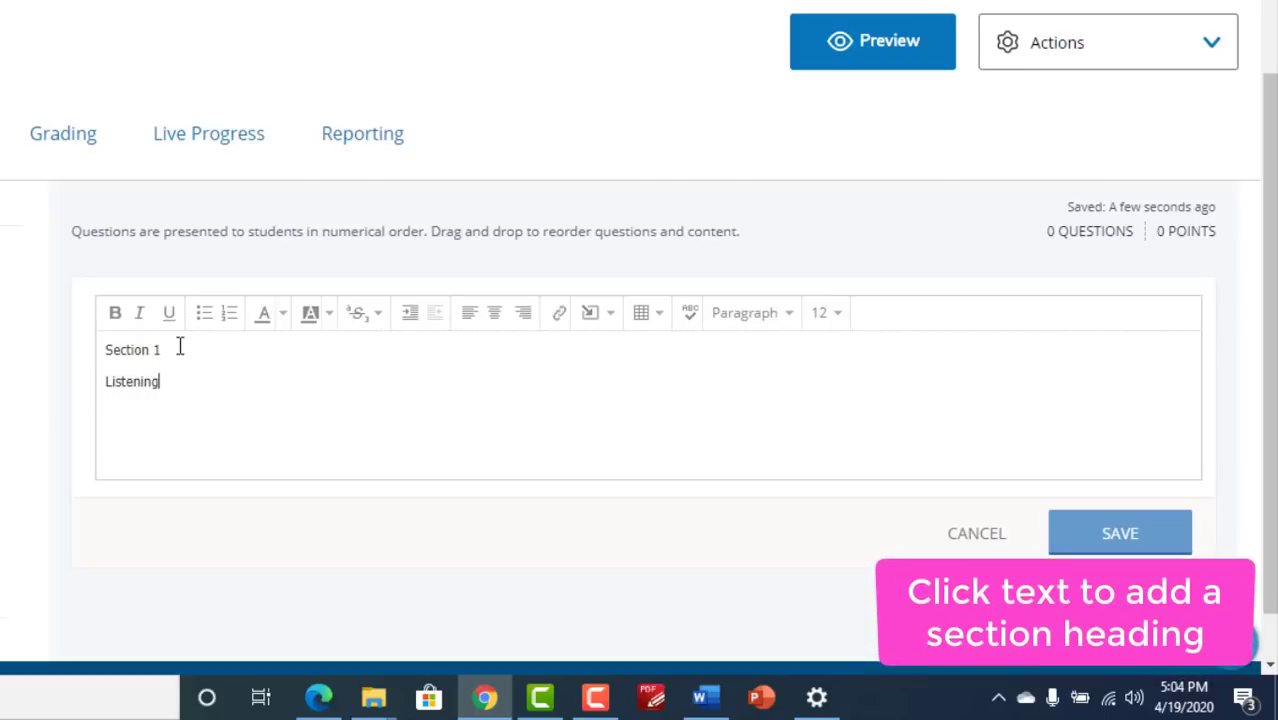
- Format Section 1 as Heading 1 and Listening as Heading 2, add 10 Marks, and save
drag(177, 349, 103, 349)
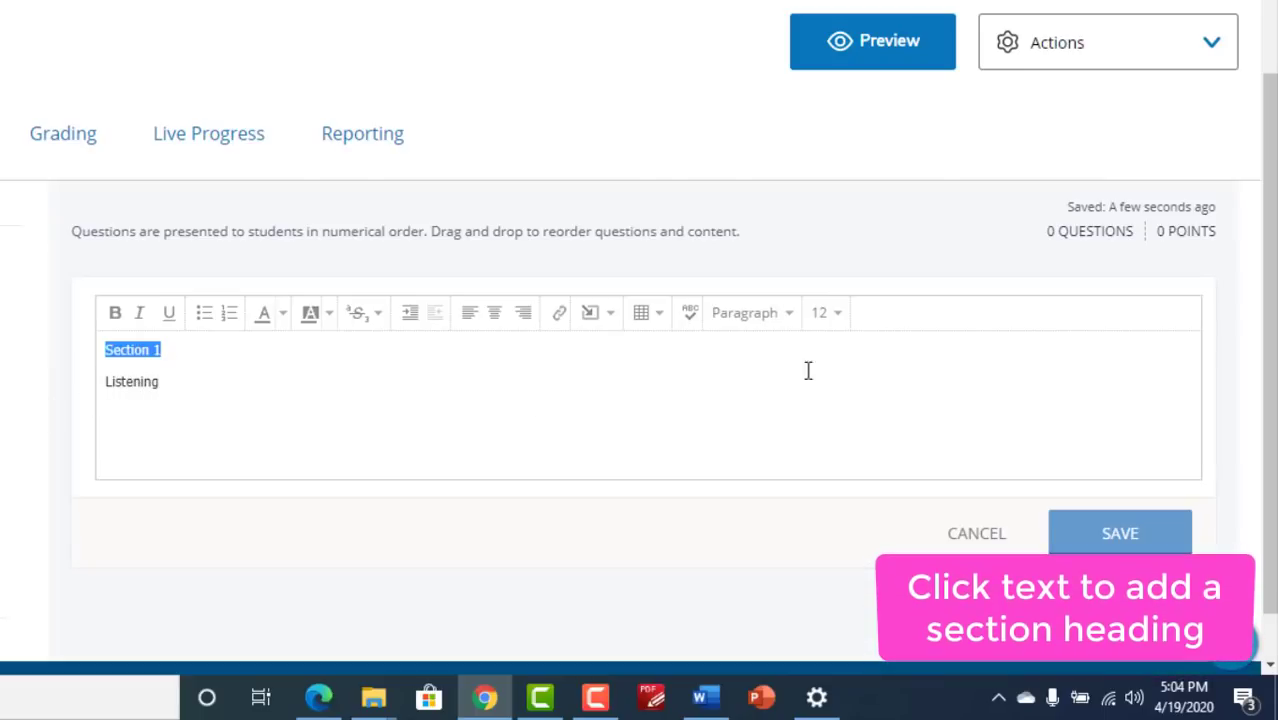
click(759, 313)
click(777, 386)
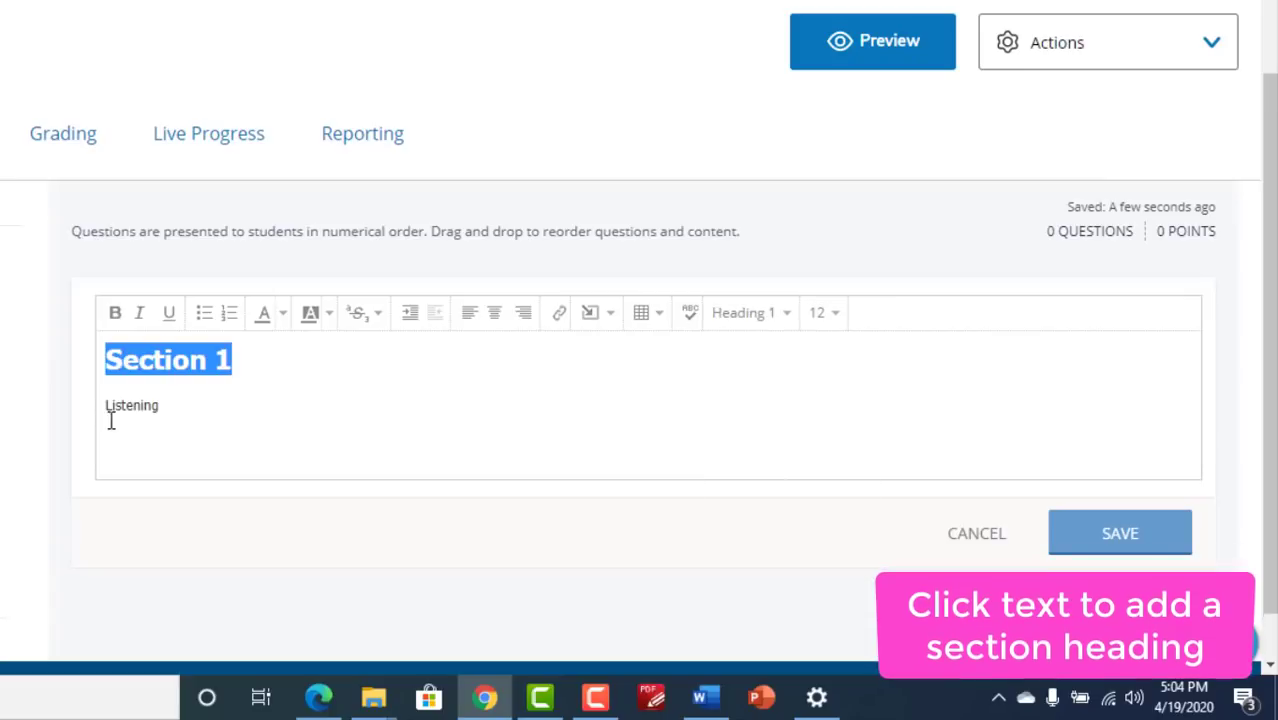
drag(164, 405, 104, 405)
click(770, 318)
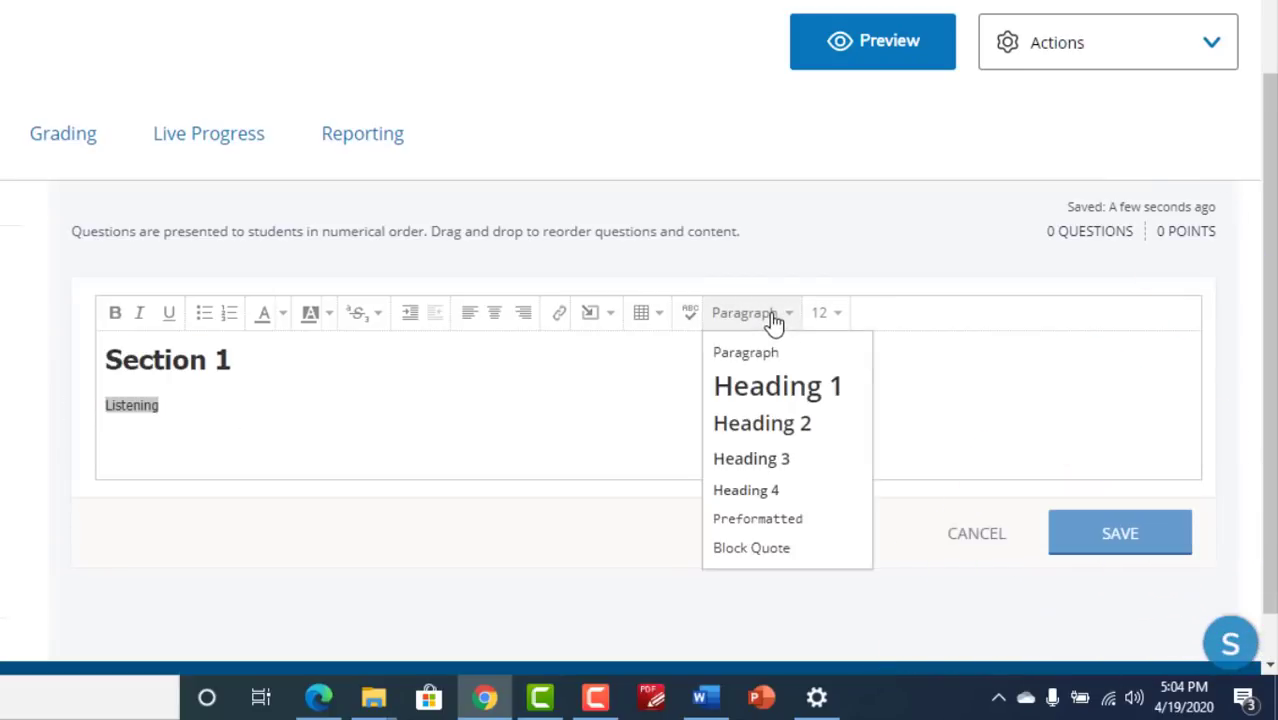
click(756, 422)
click(275, 421)
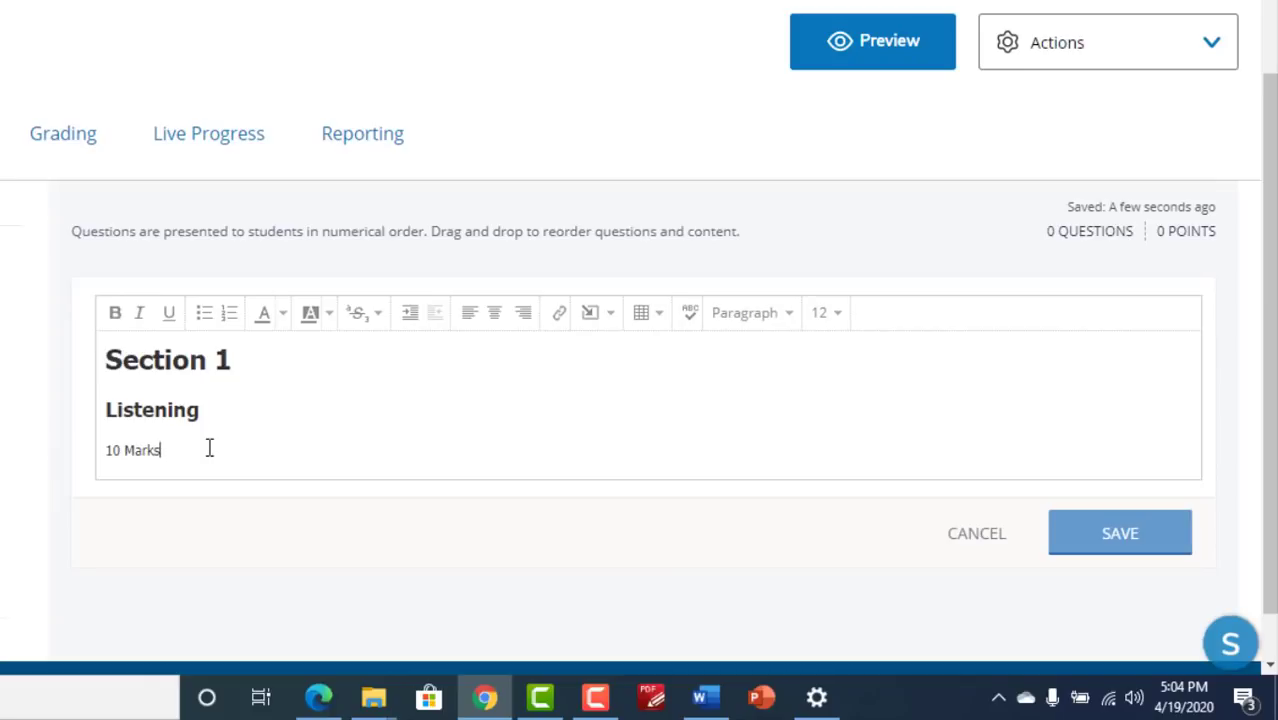
click(1090, 545)
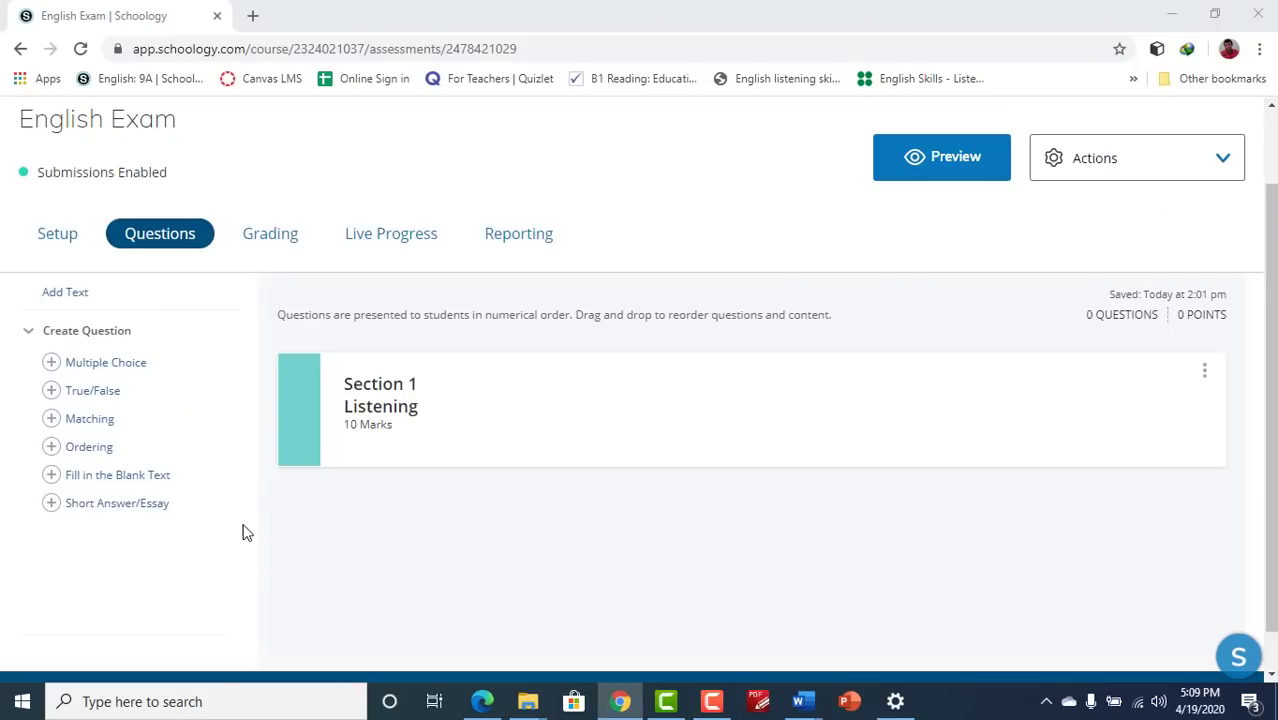
- Start a multiple choice question and paste the TV crime series question and answers from Word
click(139, 369)
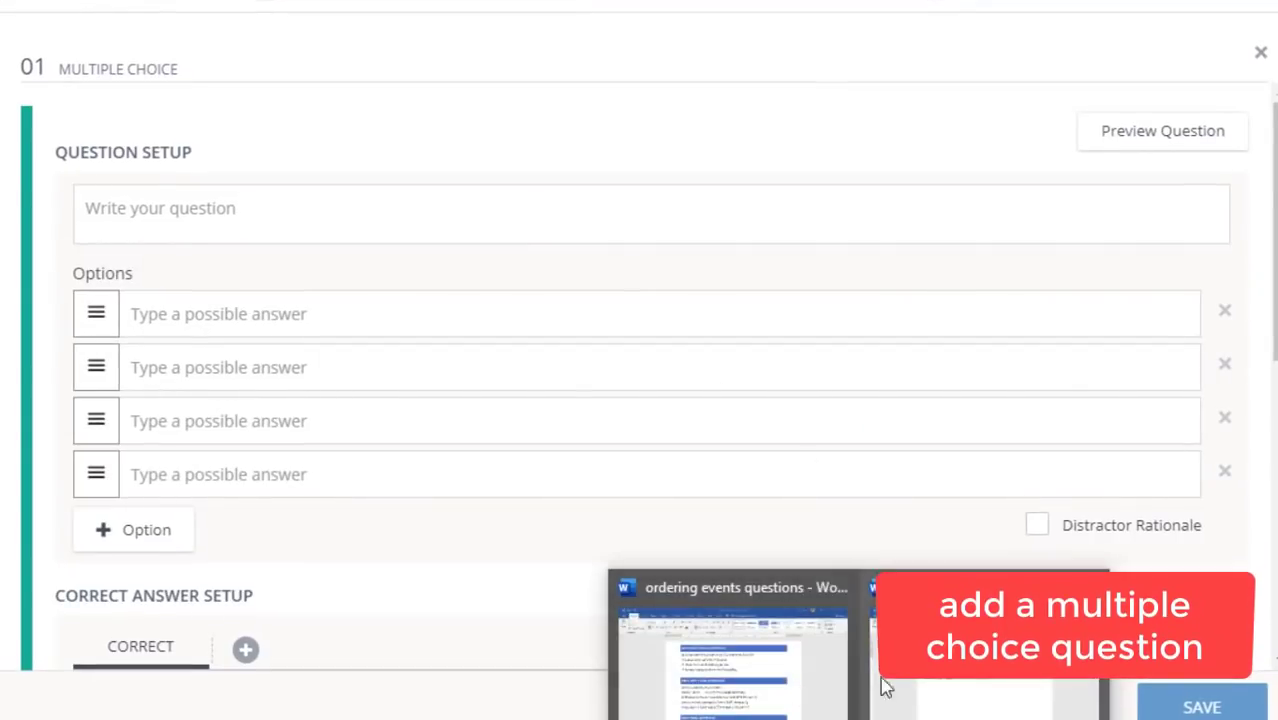
click(880, 680)
click(695, 315)
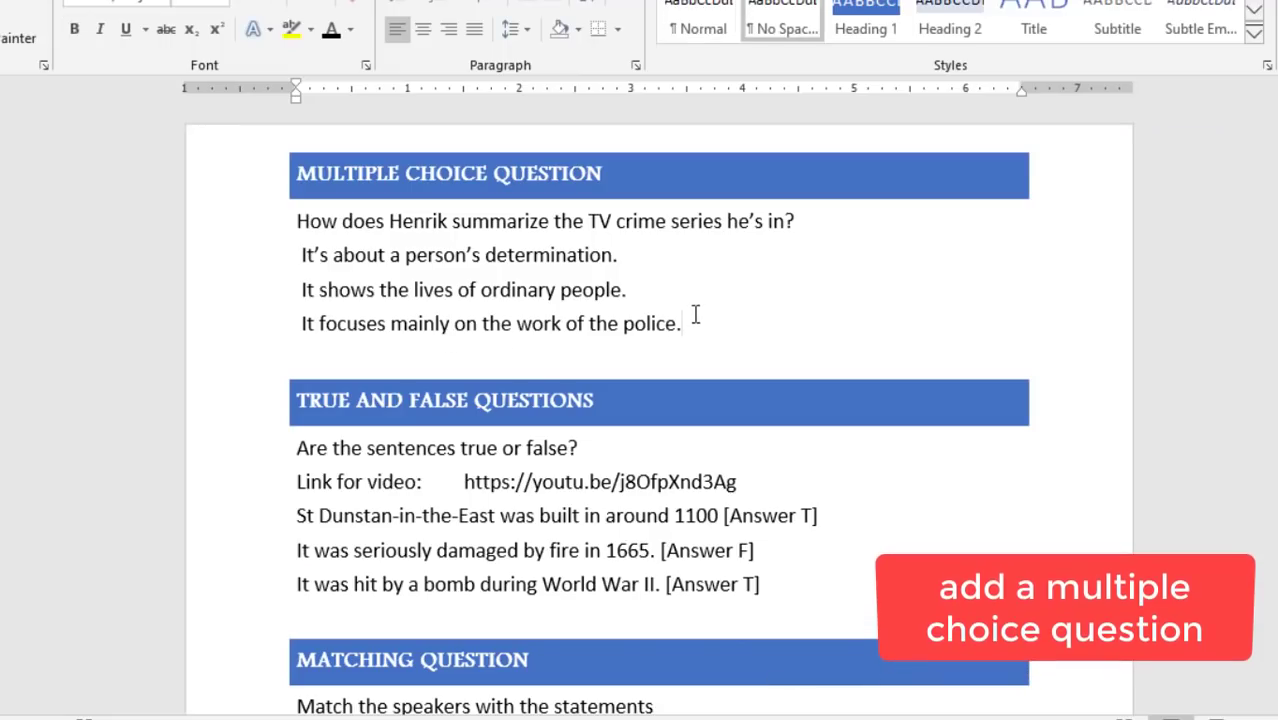
drag(694, 323, 297, 220)
key(ctrl+c)
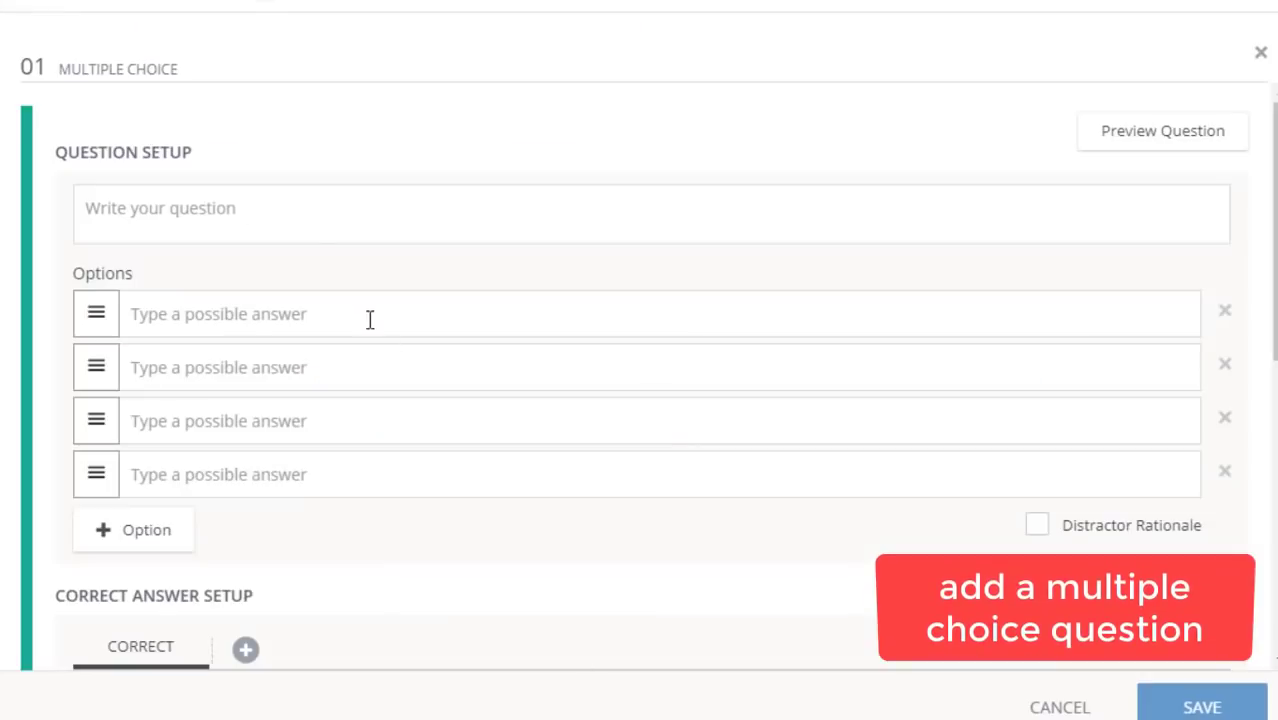
click(302, 225)
key(ctrl+v)
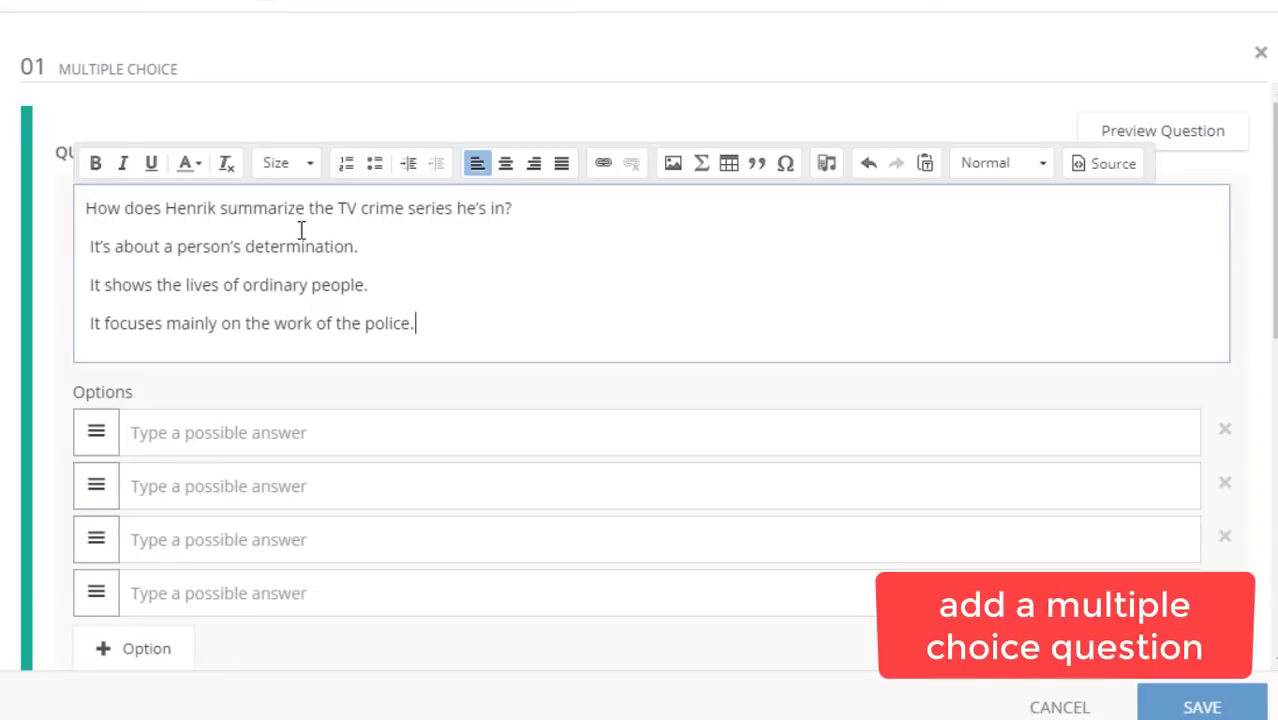
- Move the determination, police and ordinary people answers into the option fields
drag(418, 322, 183, 316)
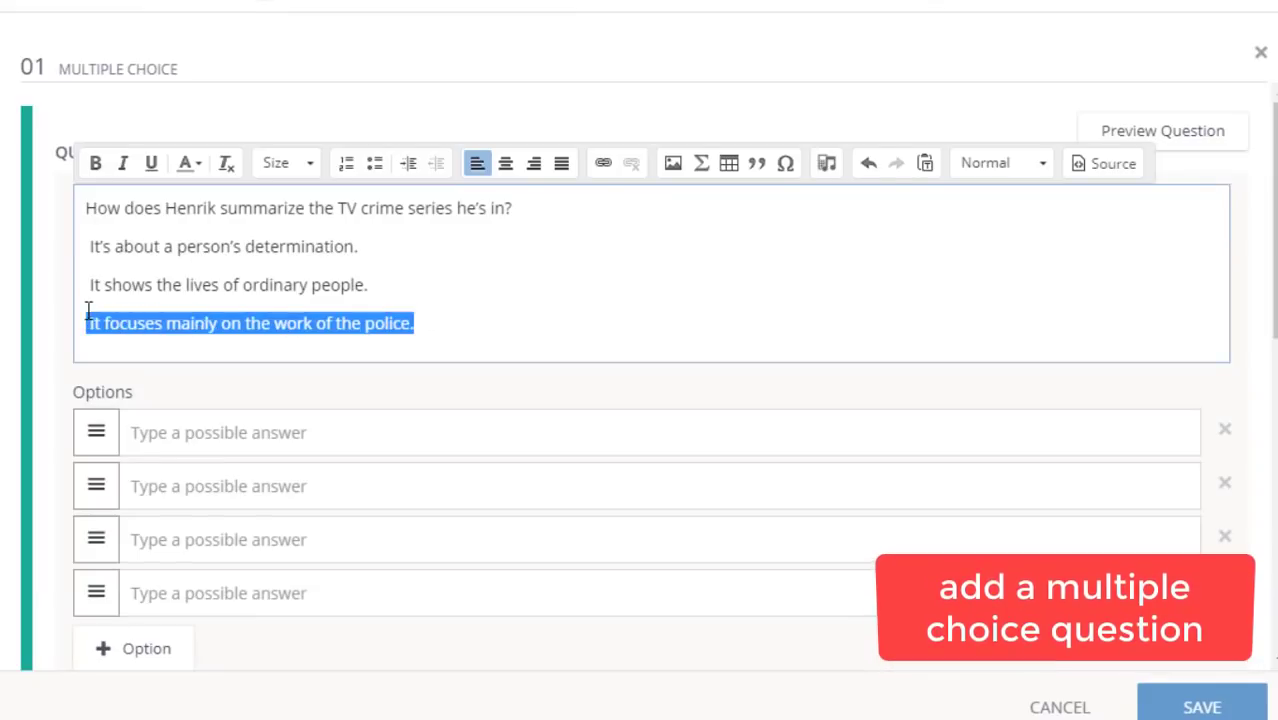
drag(144, 341, 210, 480)
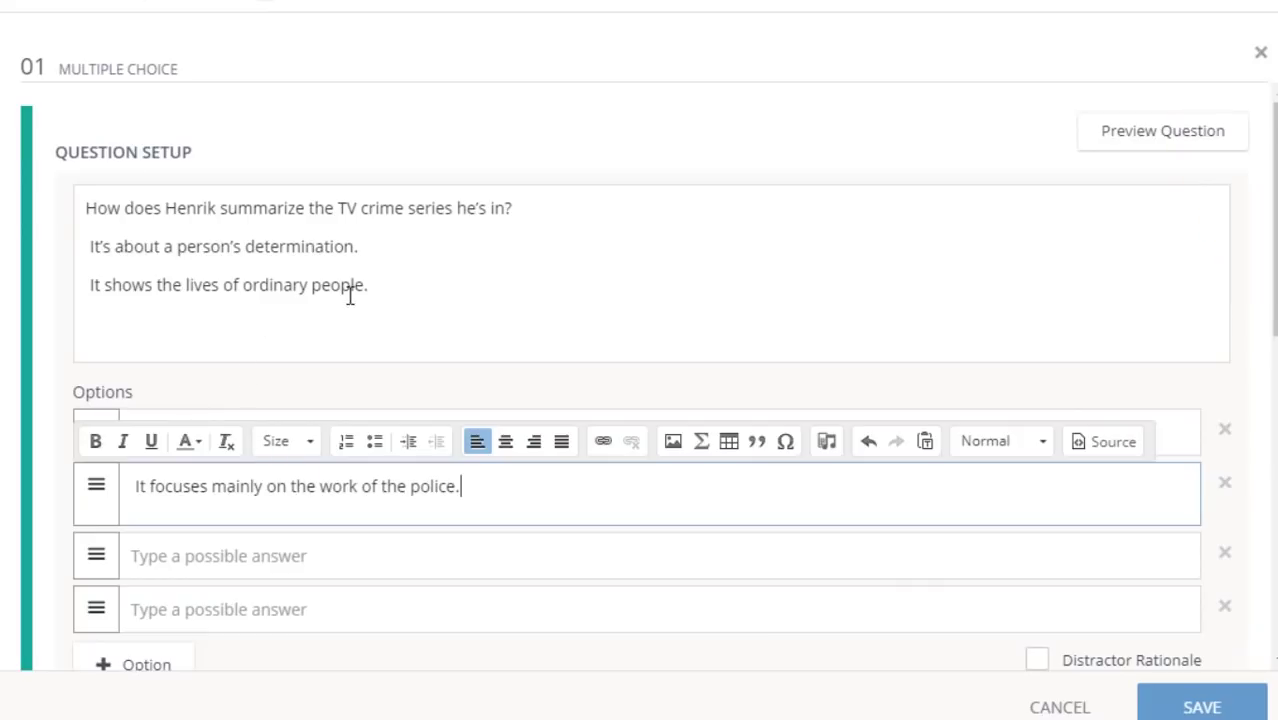
drag(385, 288, 270, 557)
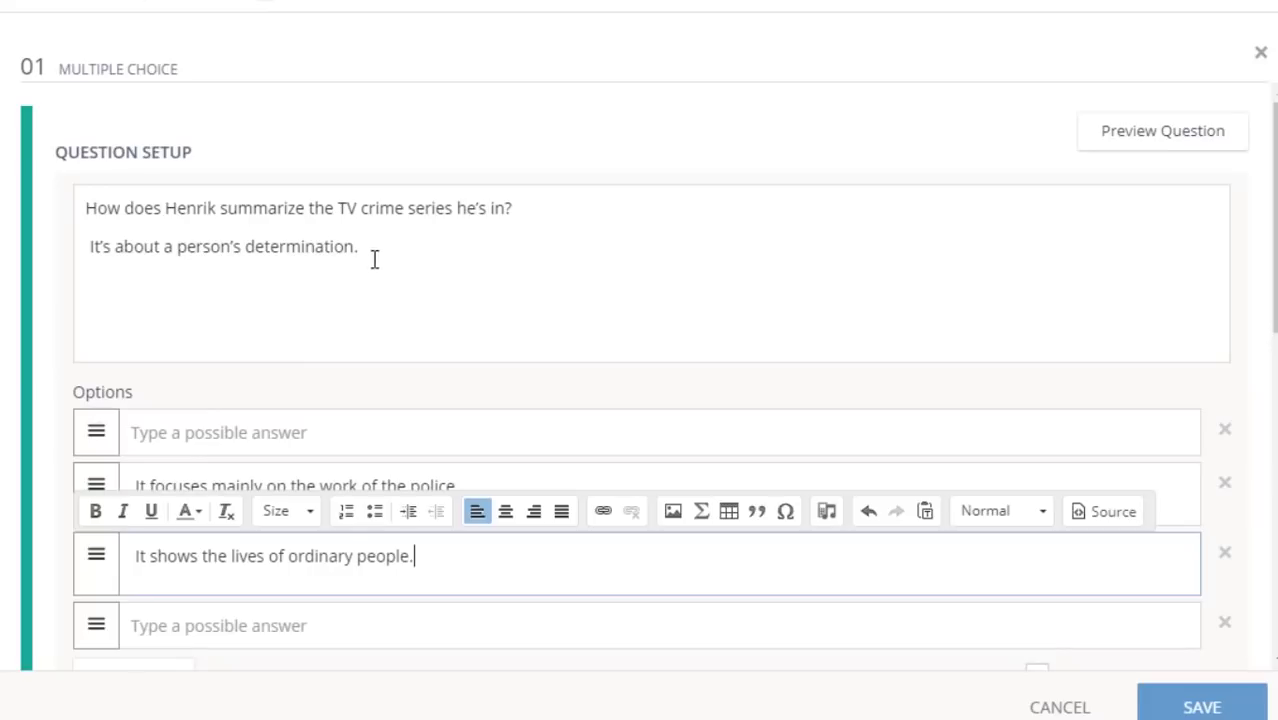
drag(374, 259, 38, 261)
drag(157, 245, 290, 465)
click(308, 275)
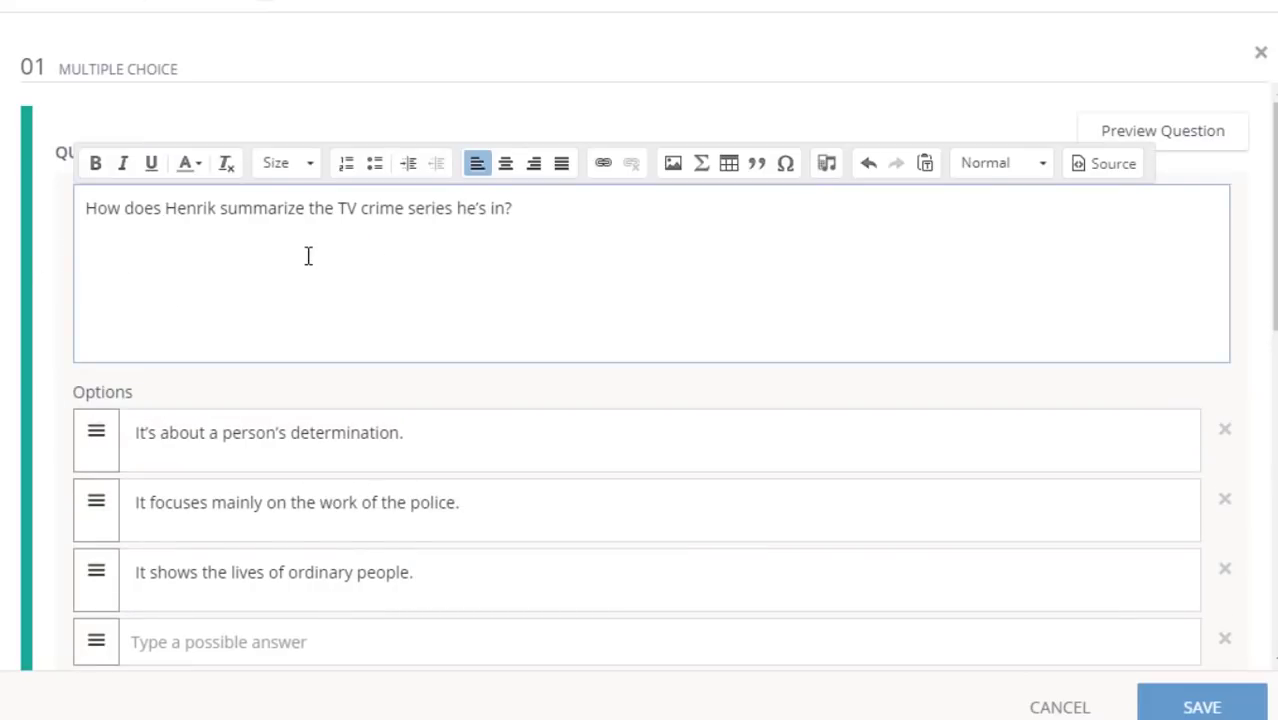
key(BackSpace)
key(BackSpace)
key(BackSpace)
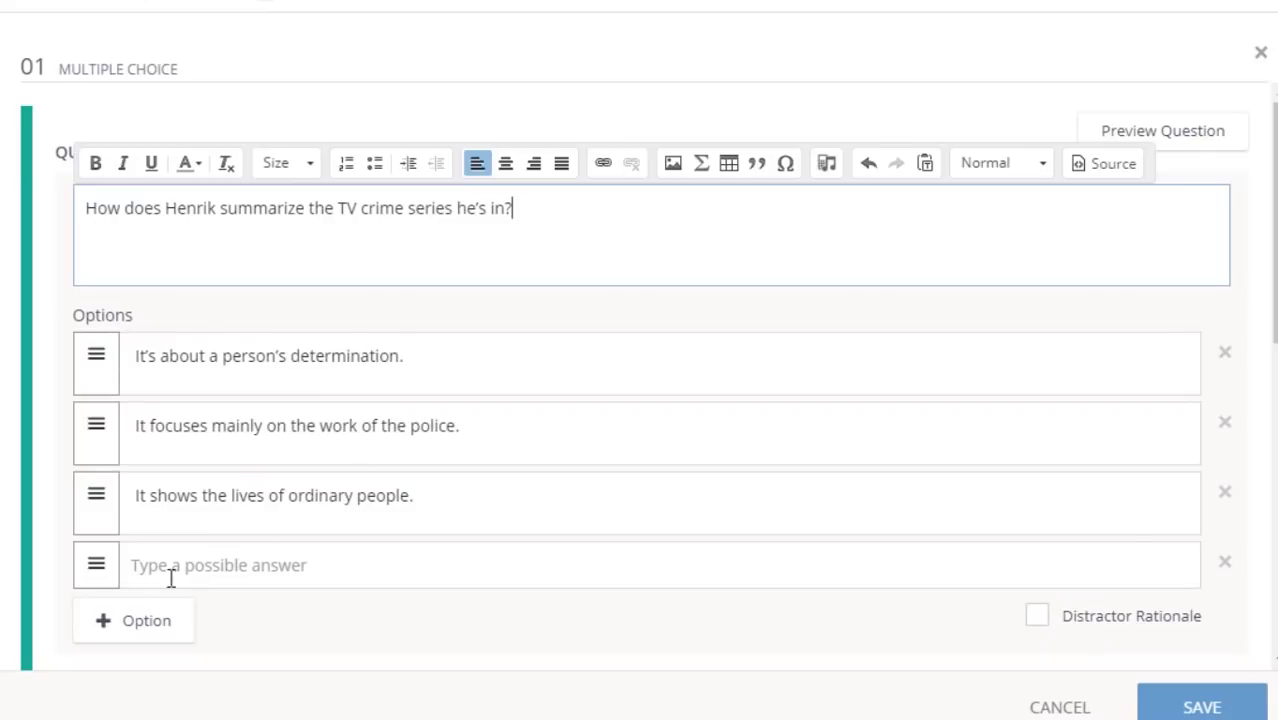
- Remove the empty fourth answer option
click(1224, 566)
scroll(787, 577, down, 1)
scroll(860, 496, down, 1)
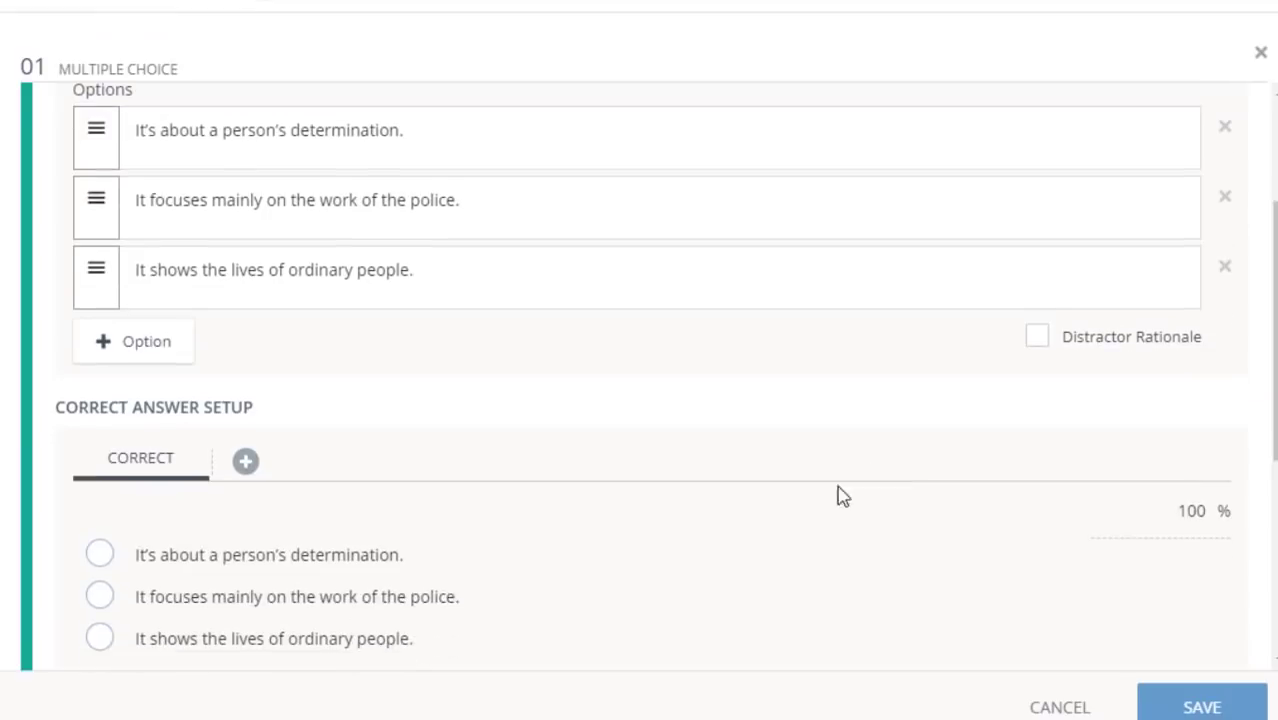
click(147, 335)
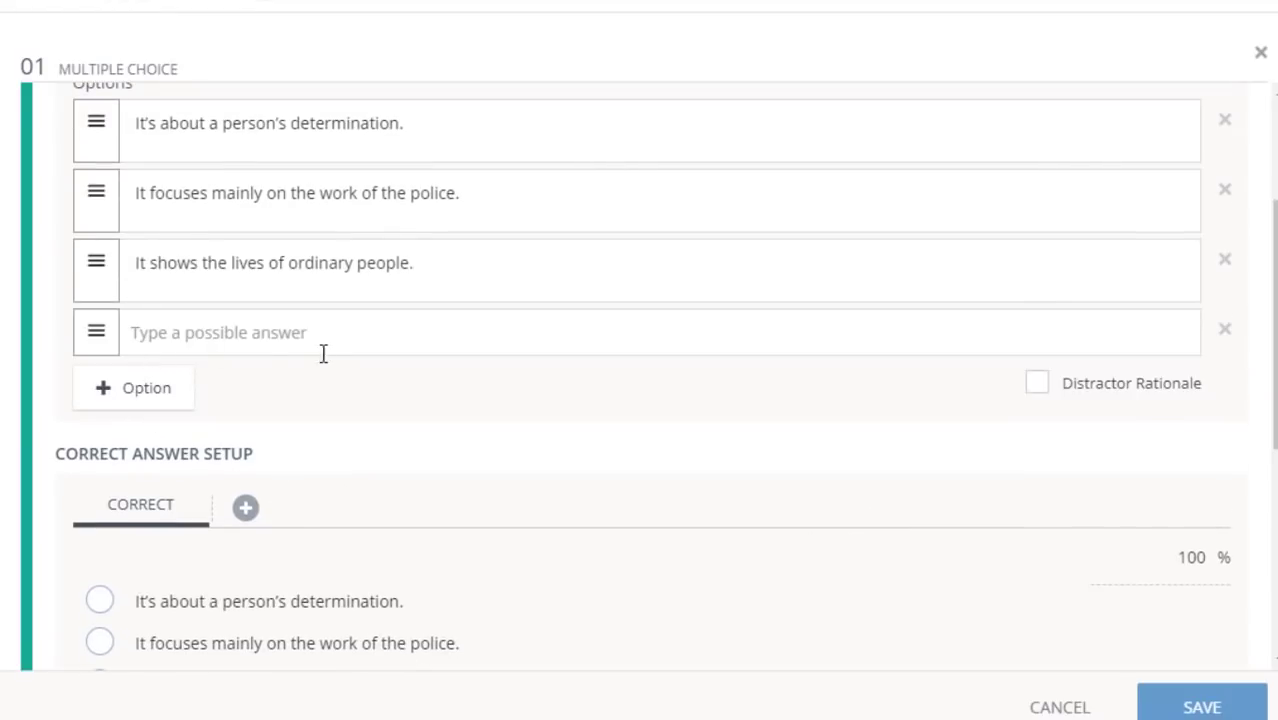
click(1226, 329)
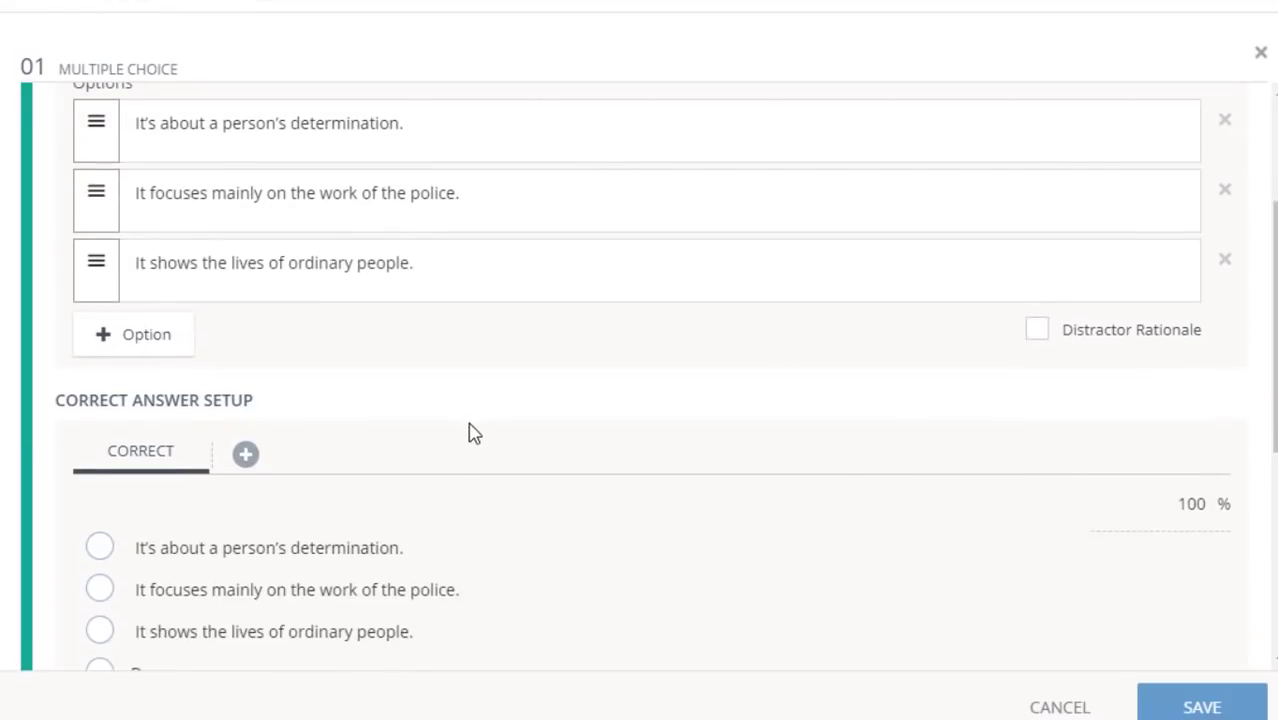
- Show the answer options in Block layout and mark option B as correct
scroll(212, 367, down, 3)
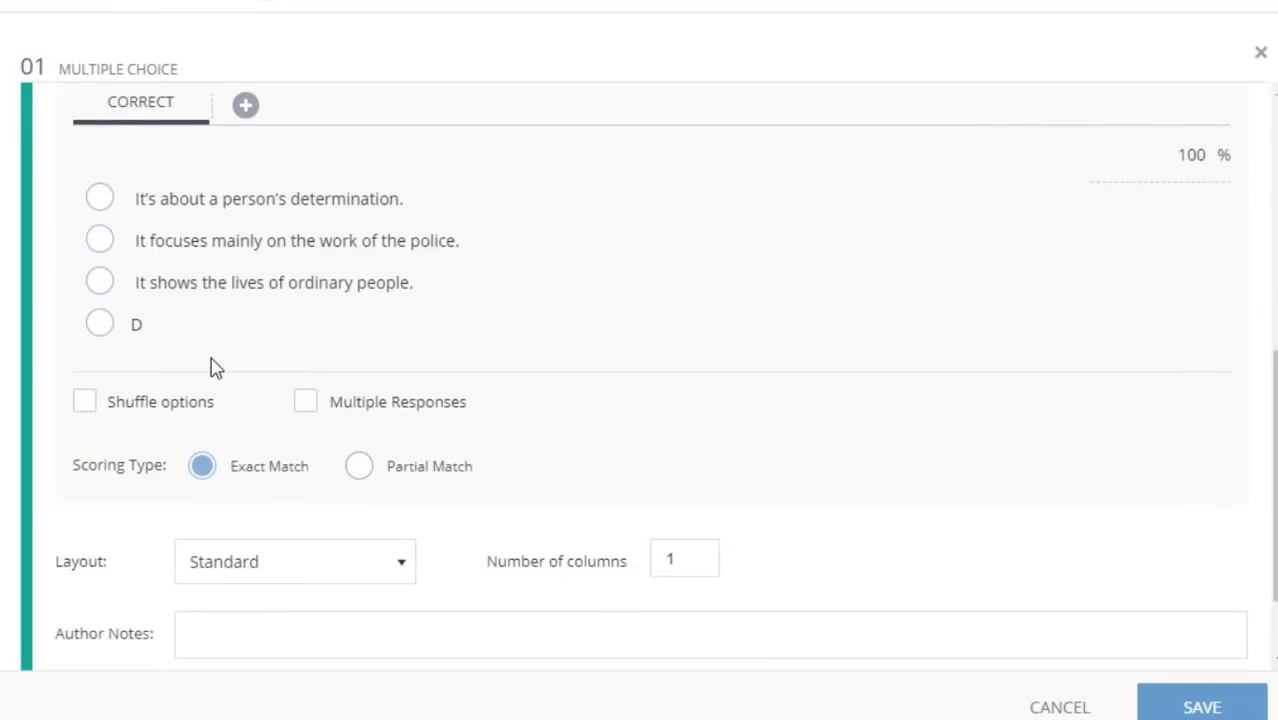
click(309, 548)
click(254, 585)
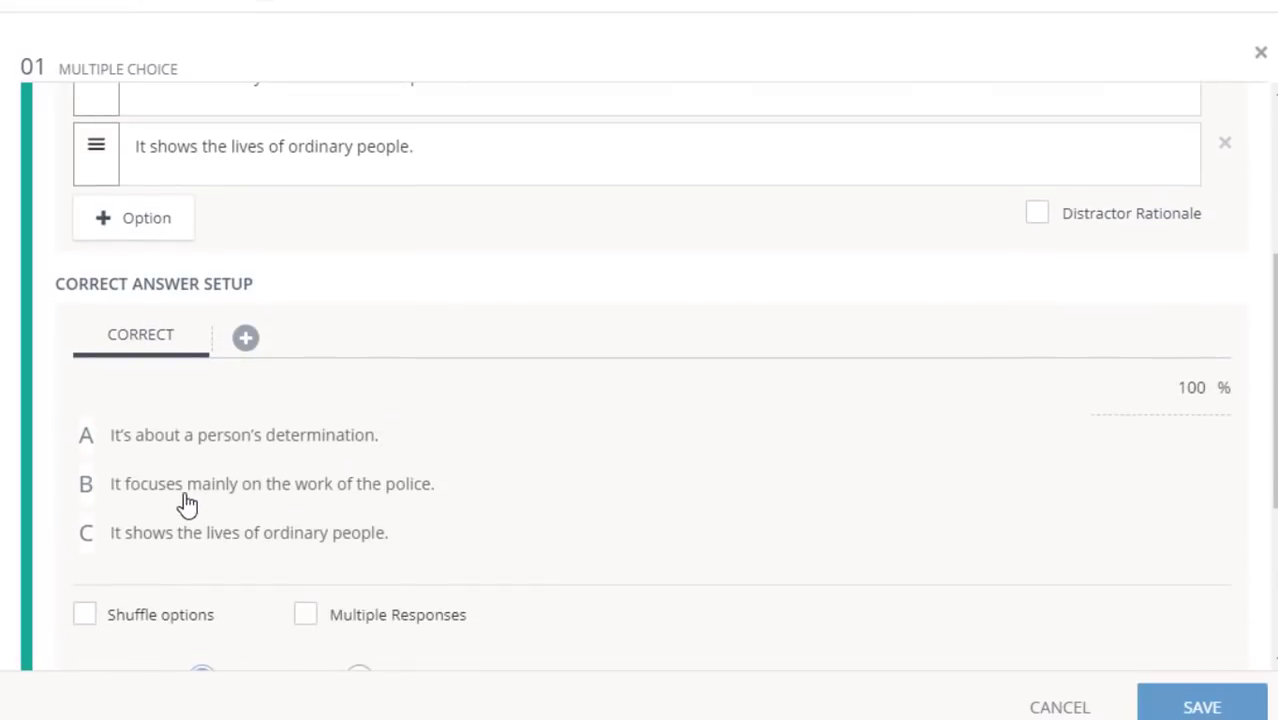
click(270, 484)
scroll(579, 465, down, 3)
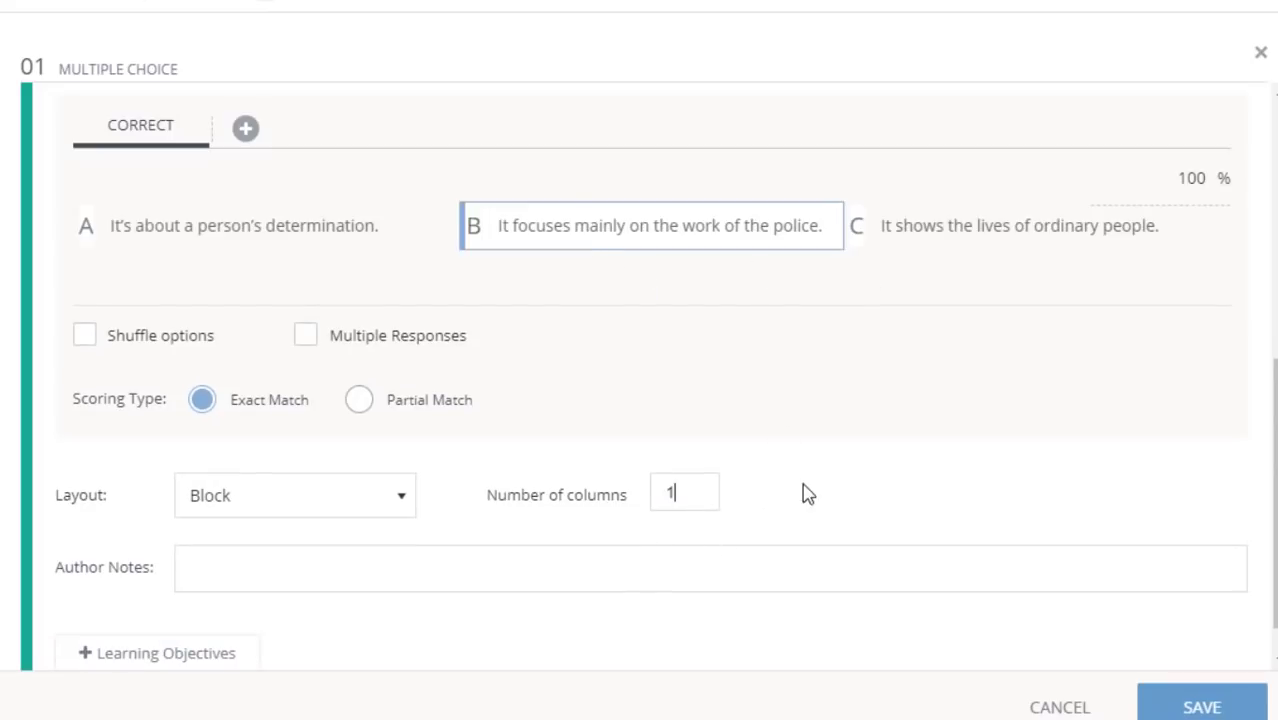
scroll(895, 516, down, 1)
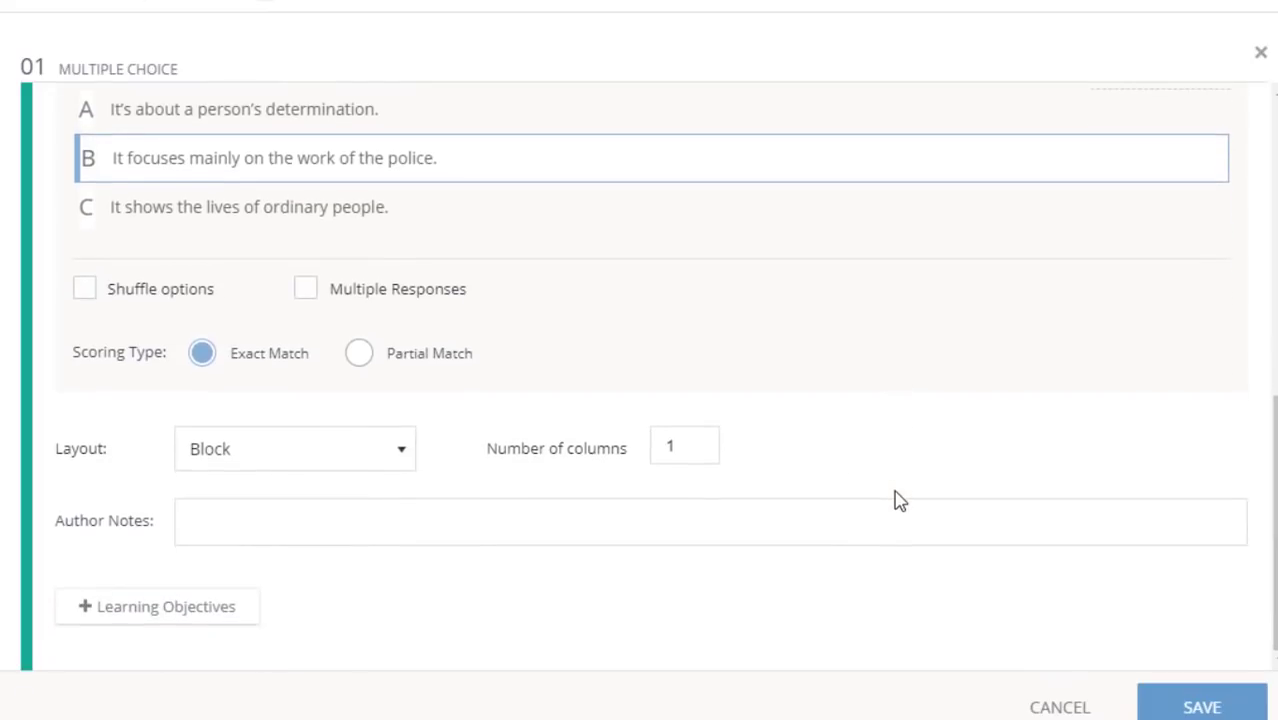
scroll(1244, 148, up, 7)
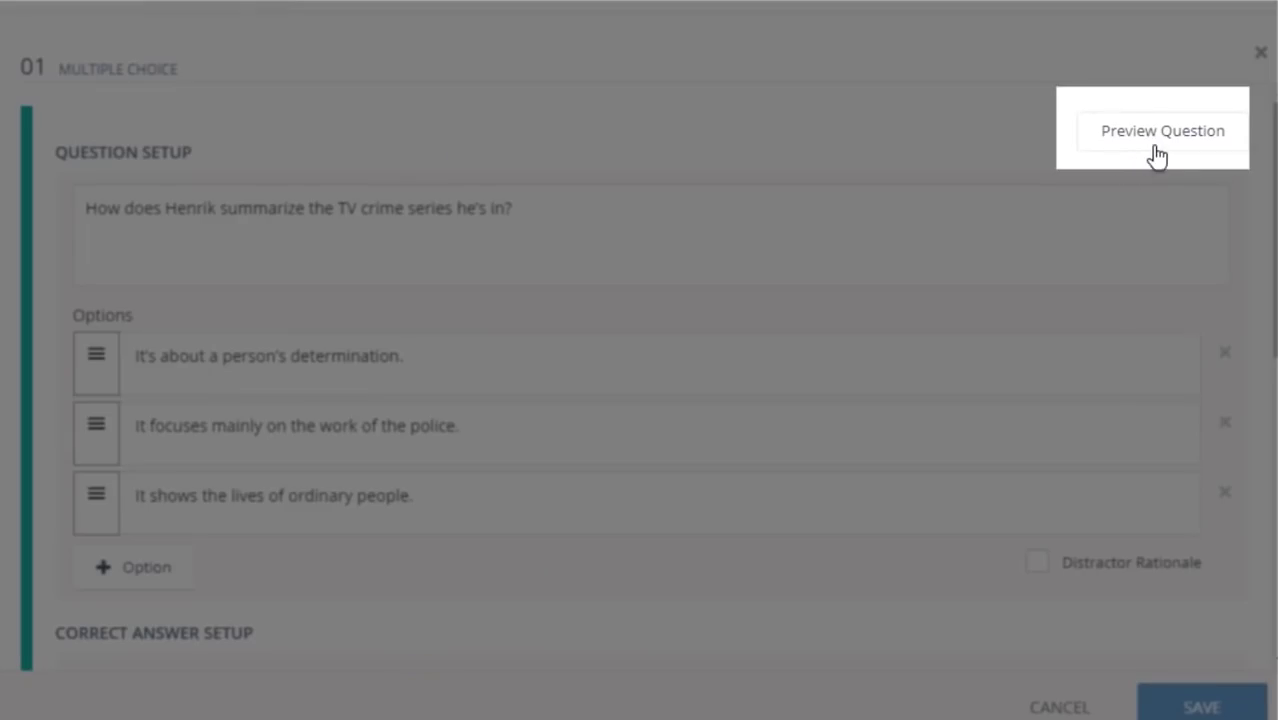
- Preview the question as a student, trying answers A, B and C, then save it
click(1157, 155)
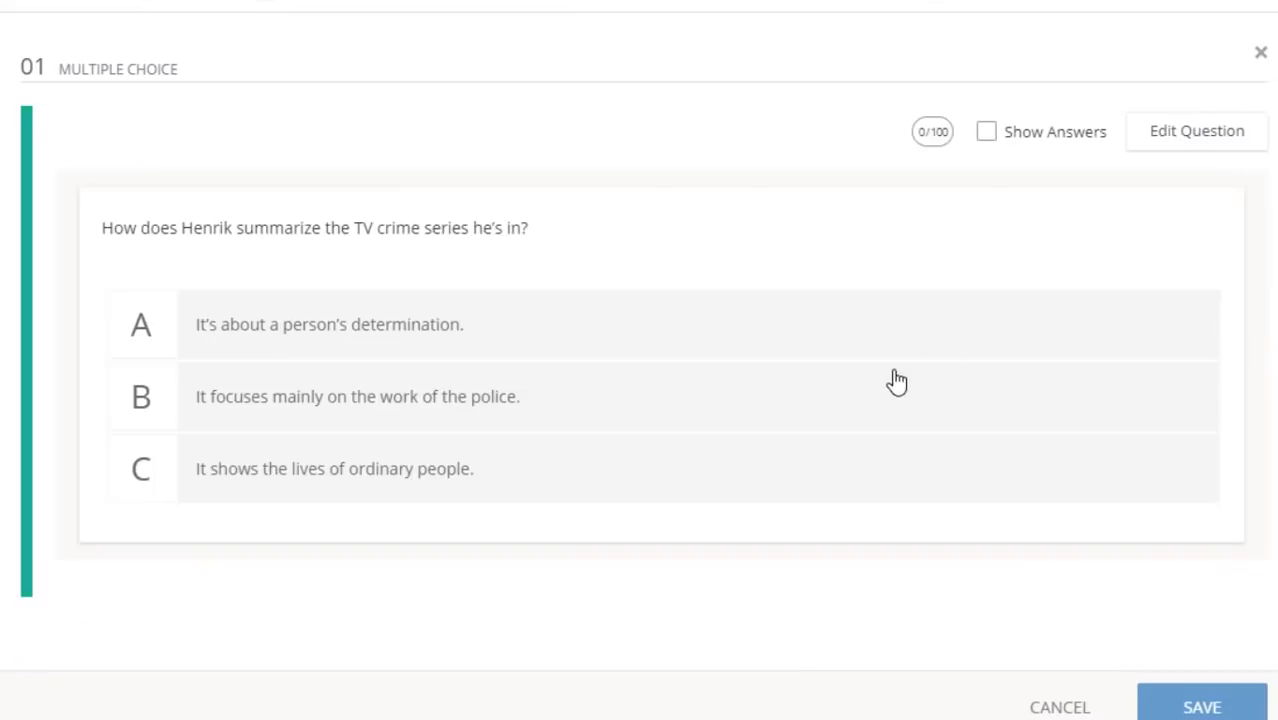
click(415, 400)
click(470, 354)
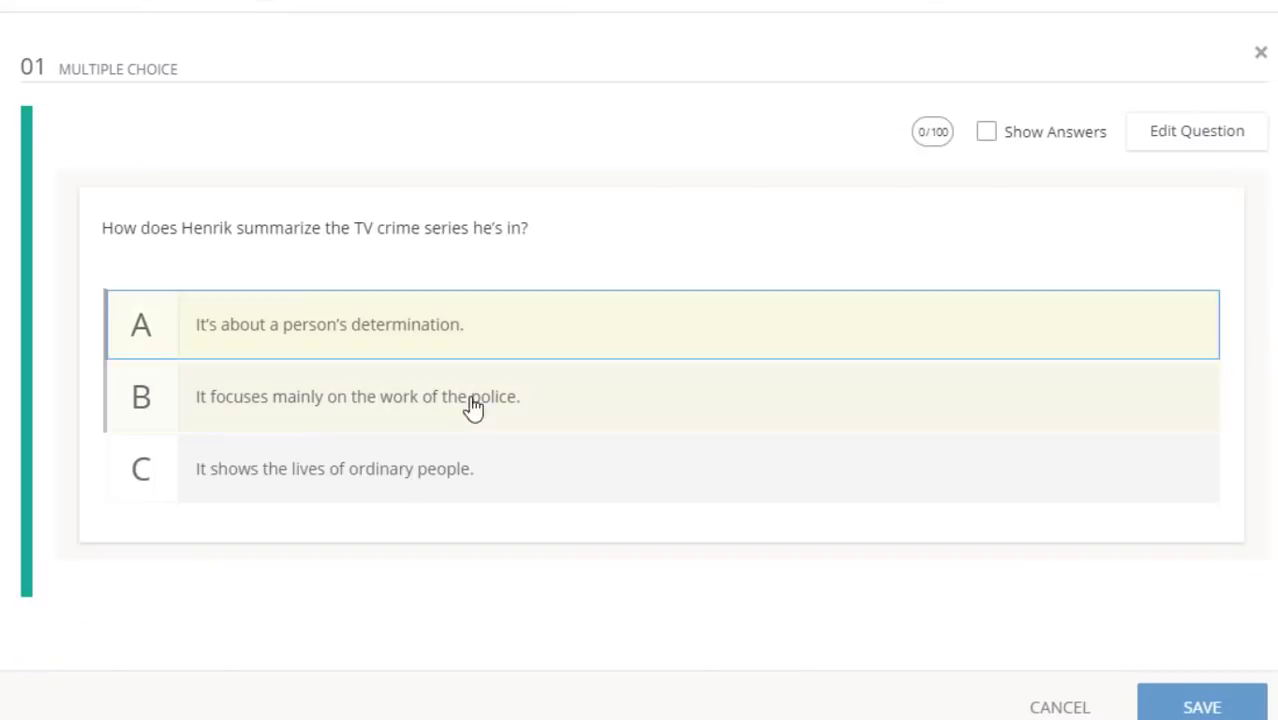
click(445, 486)
click(508, 422)
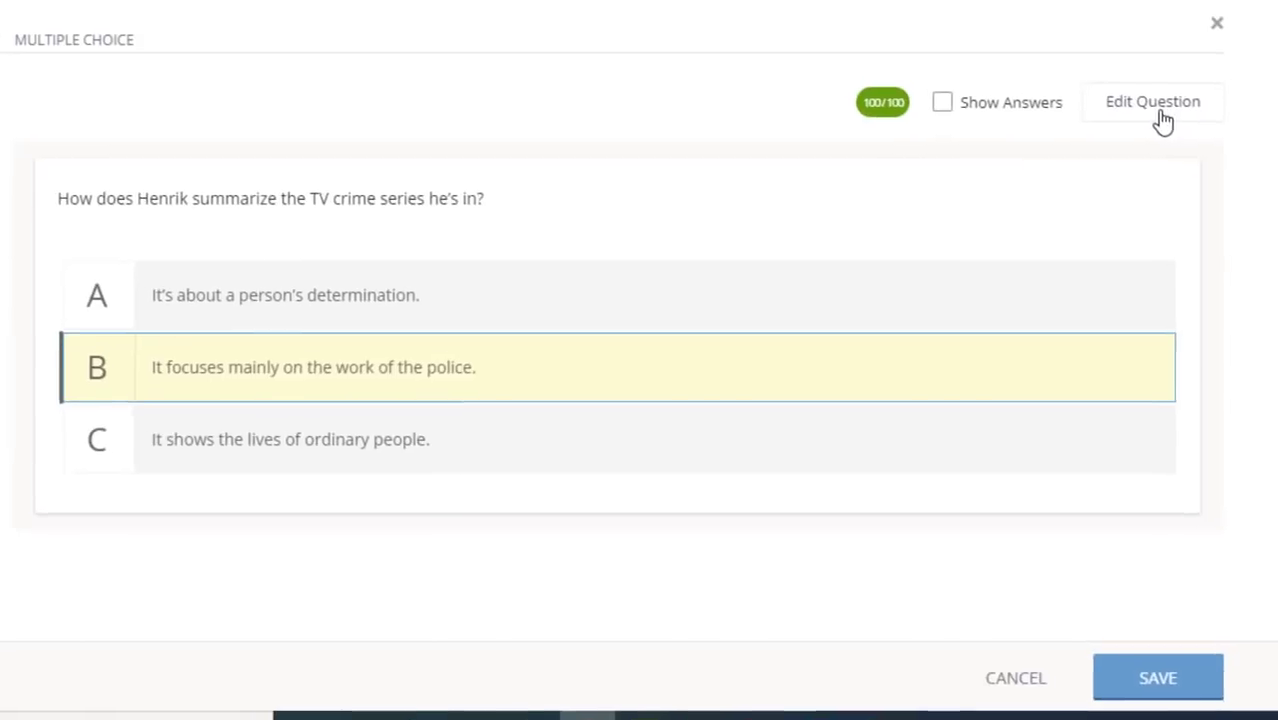
click(1140, 678)
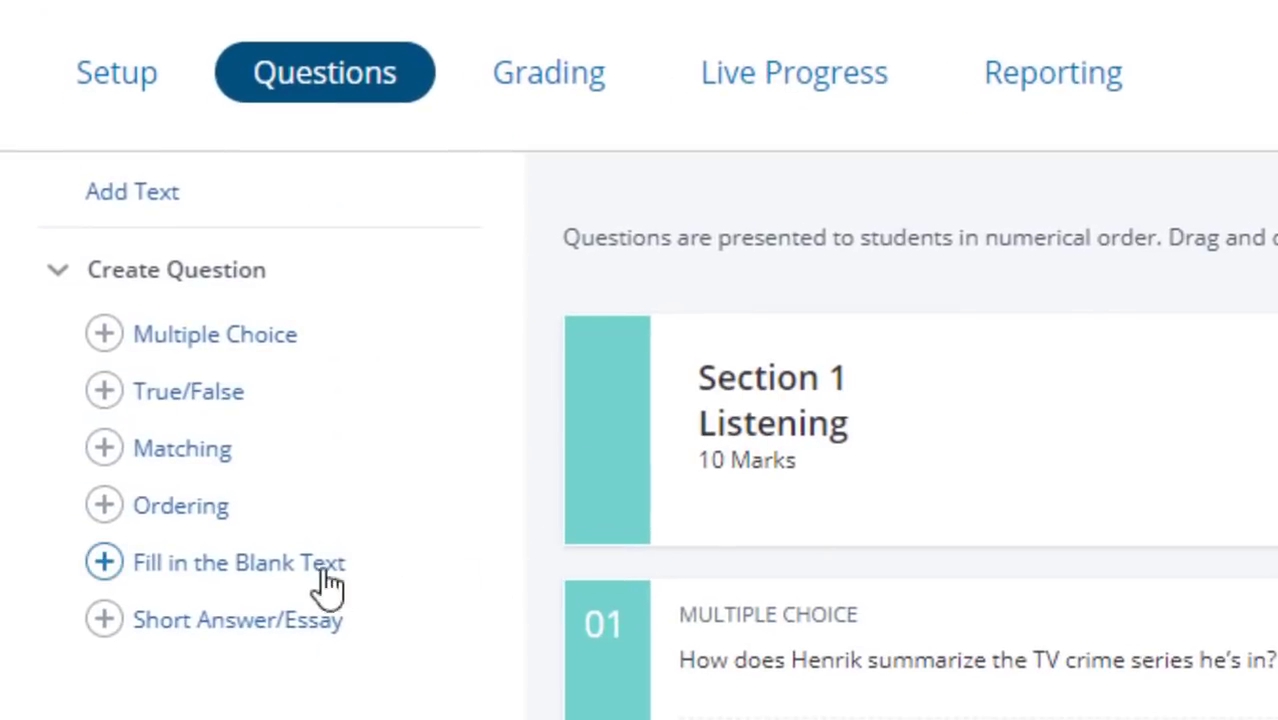
- Start True/False question 02 and copy the prompt, video link and St Dunstan sentence from Word
click(180, 395)
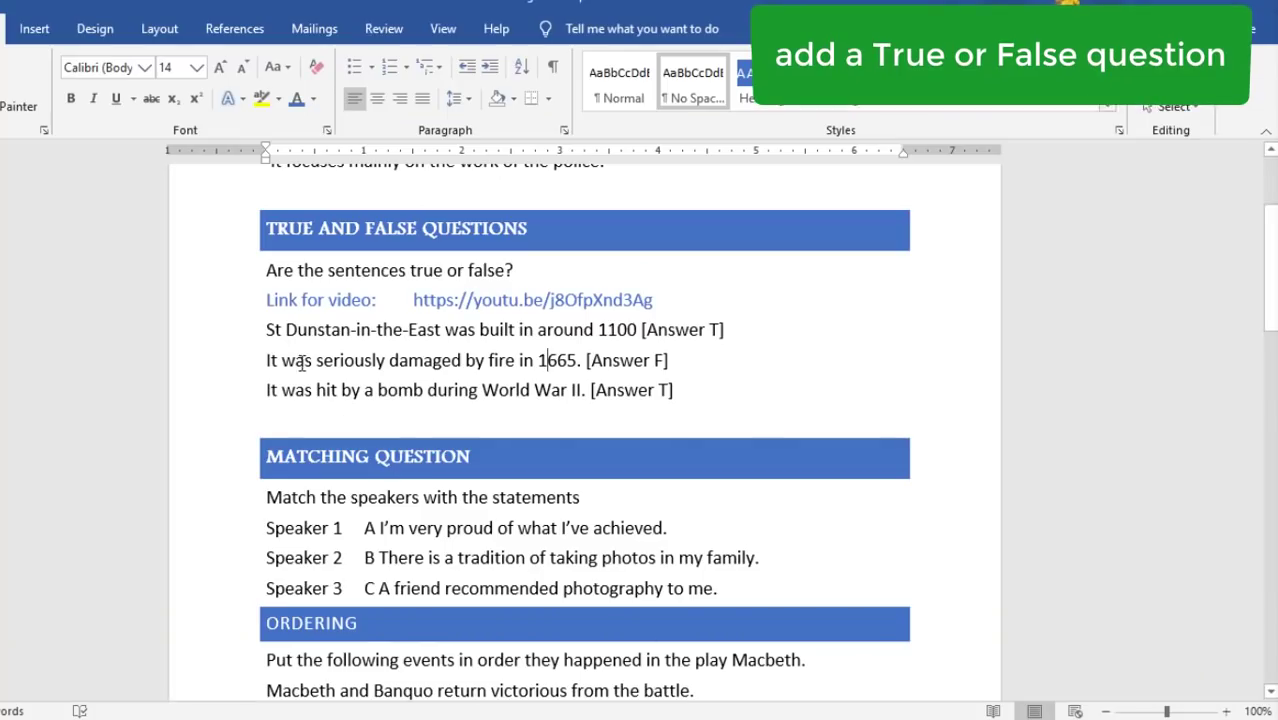
click(239, 282)
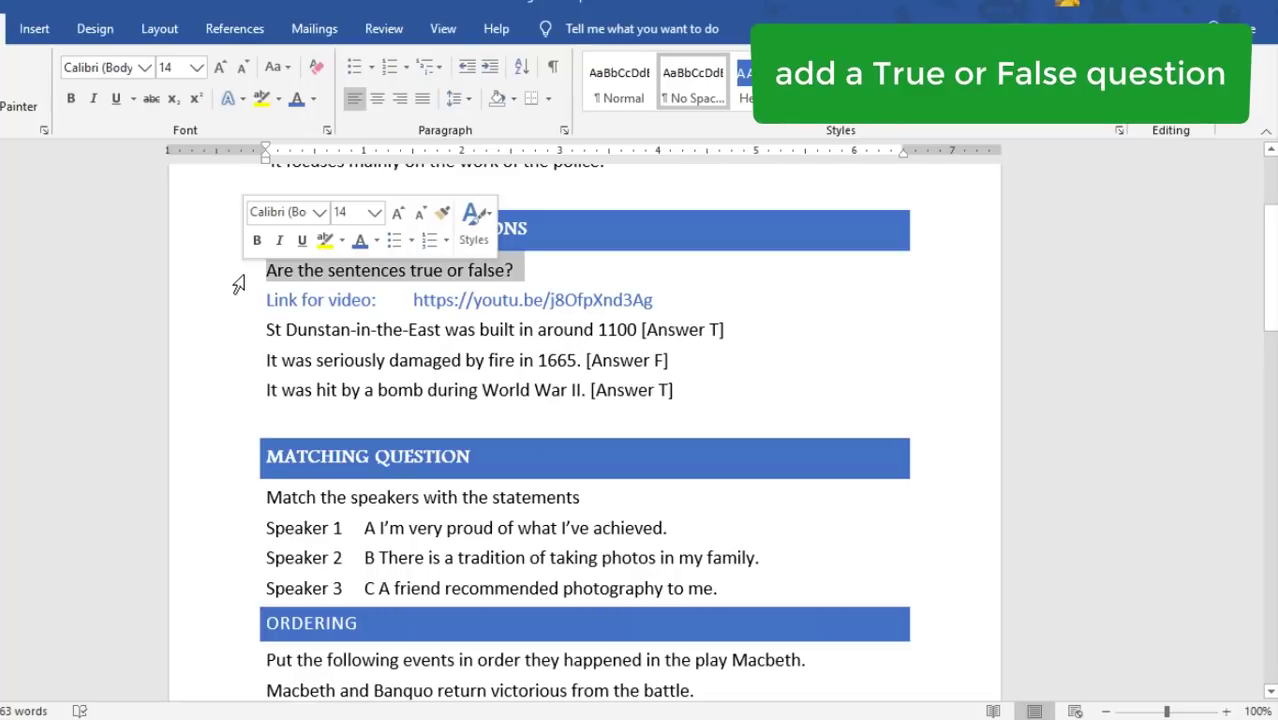
drag(240, 280, 252, 338)
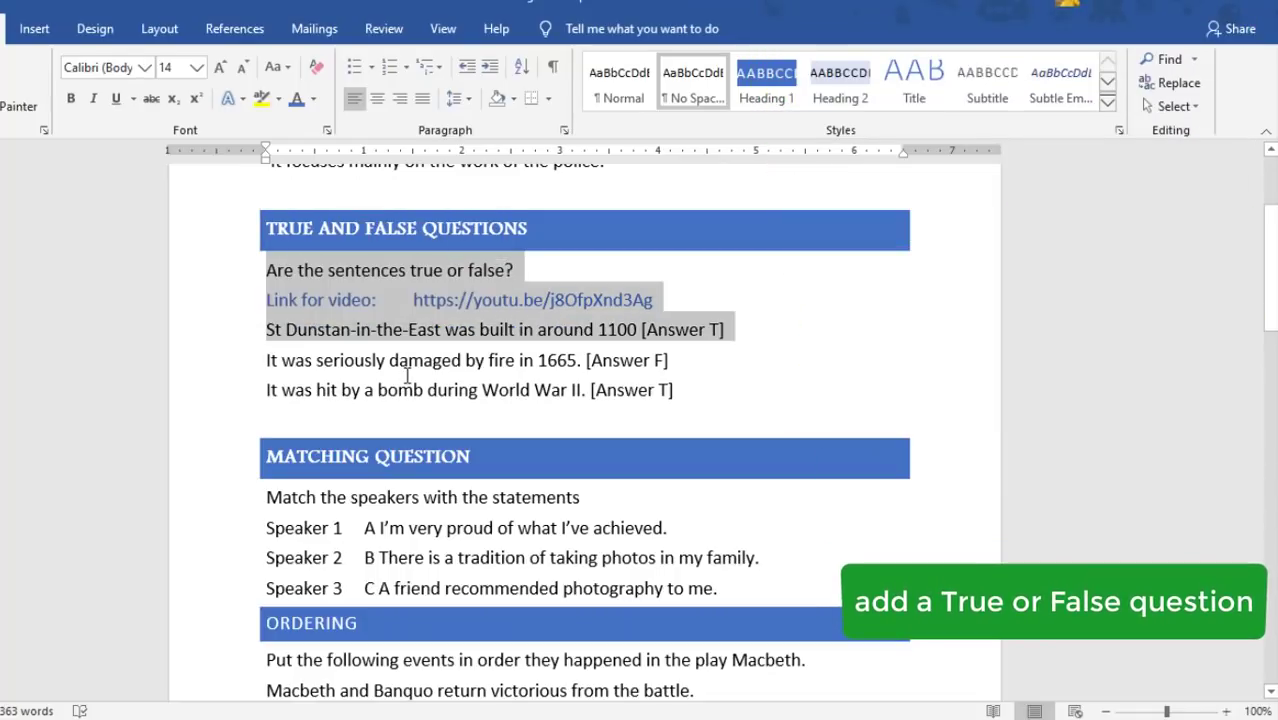
right_click(465, 332)
click(513, 363)
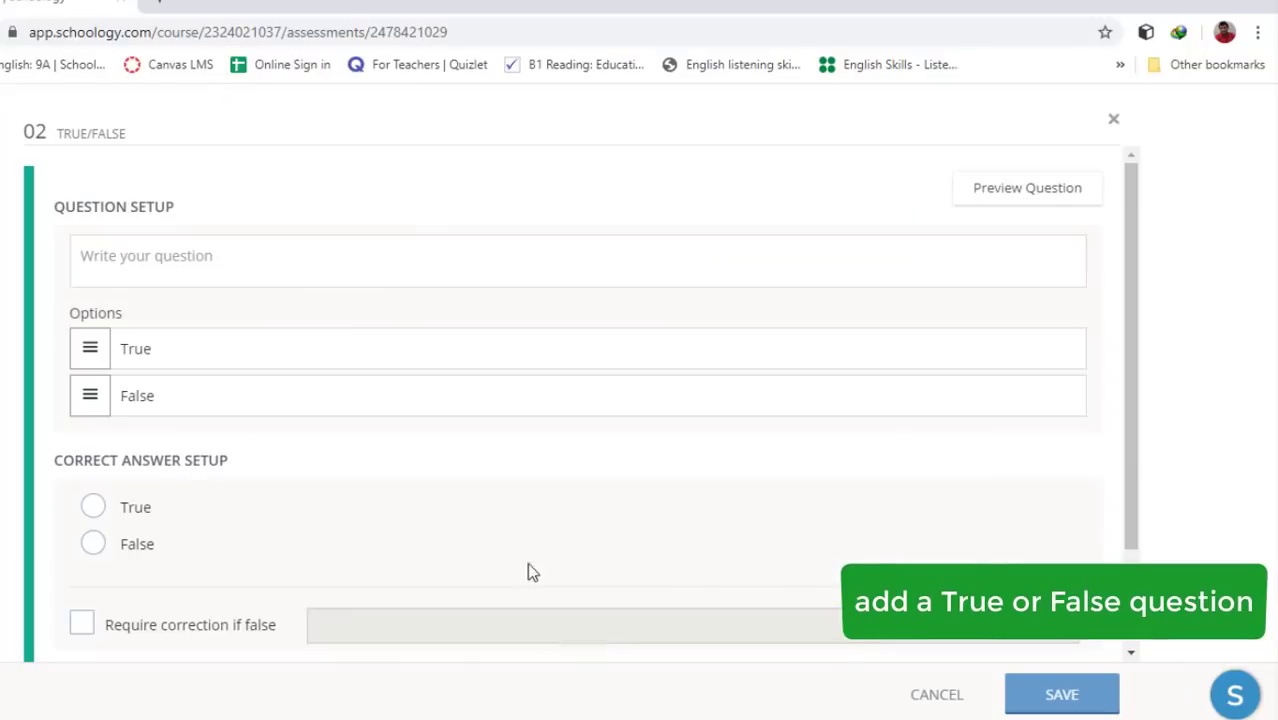
- Paste the St Dunstan sentence, strip the link, Top of Form and answer note, and save with True
click(339, 254)
key(ctrl+v)
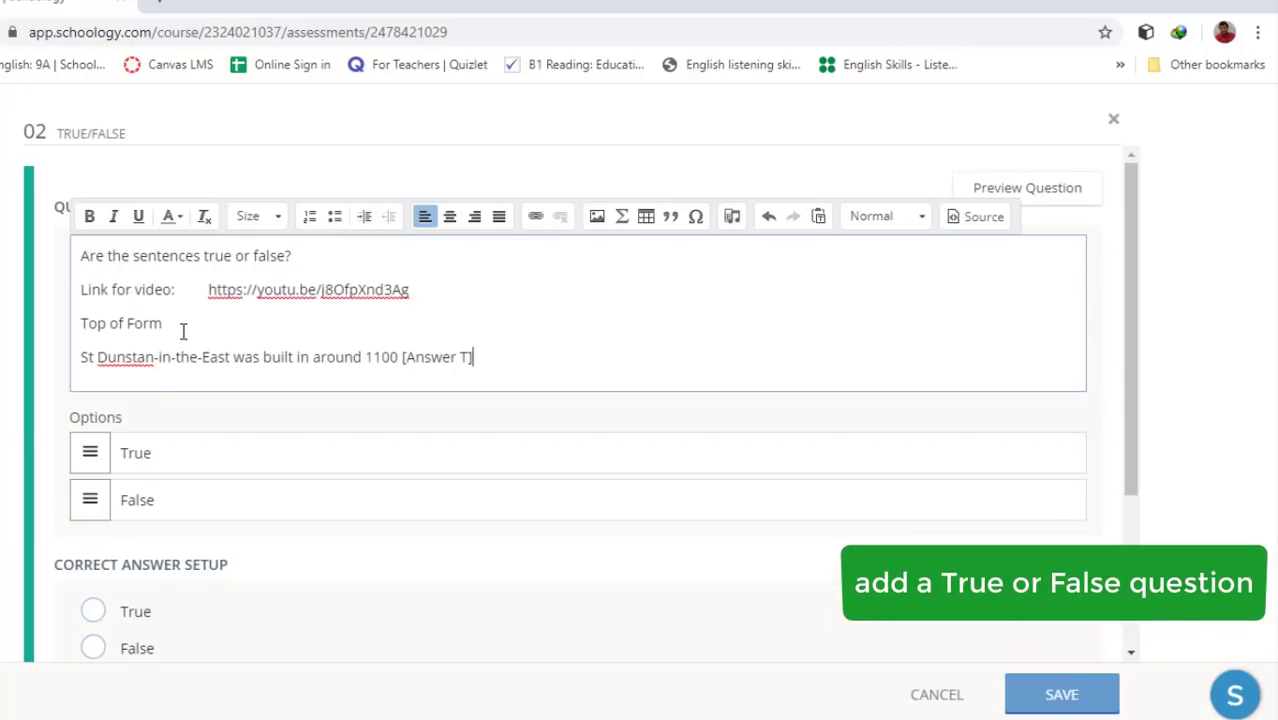
drag(161, 323, 77, 284)
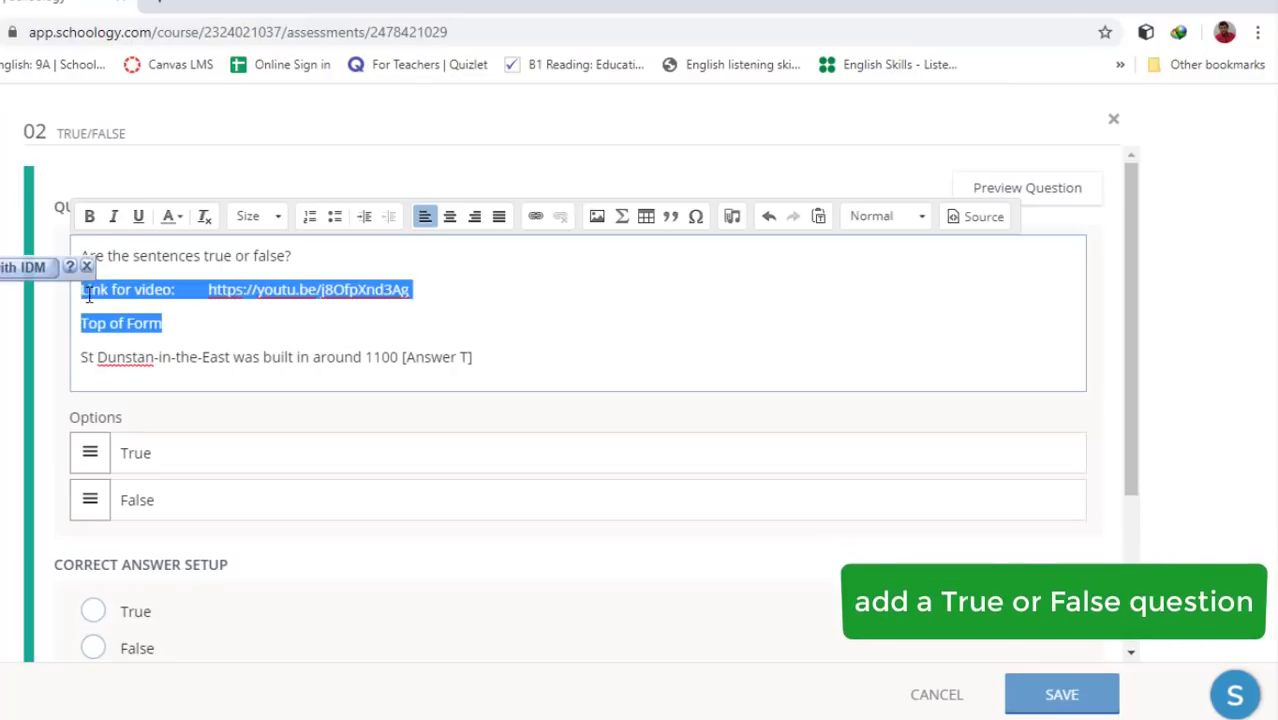
key(BackSpace)
key(BackSpace)
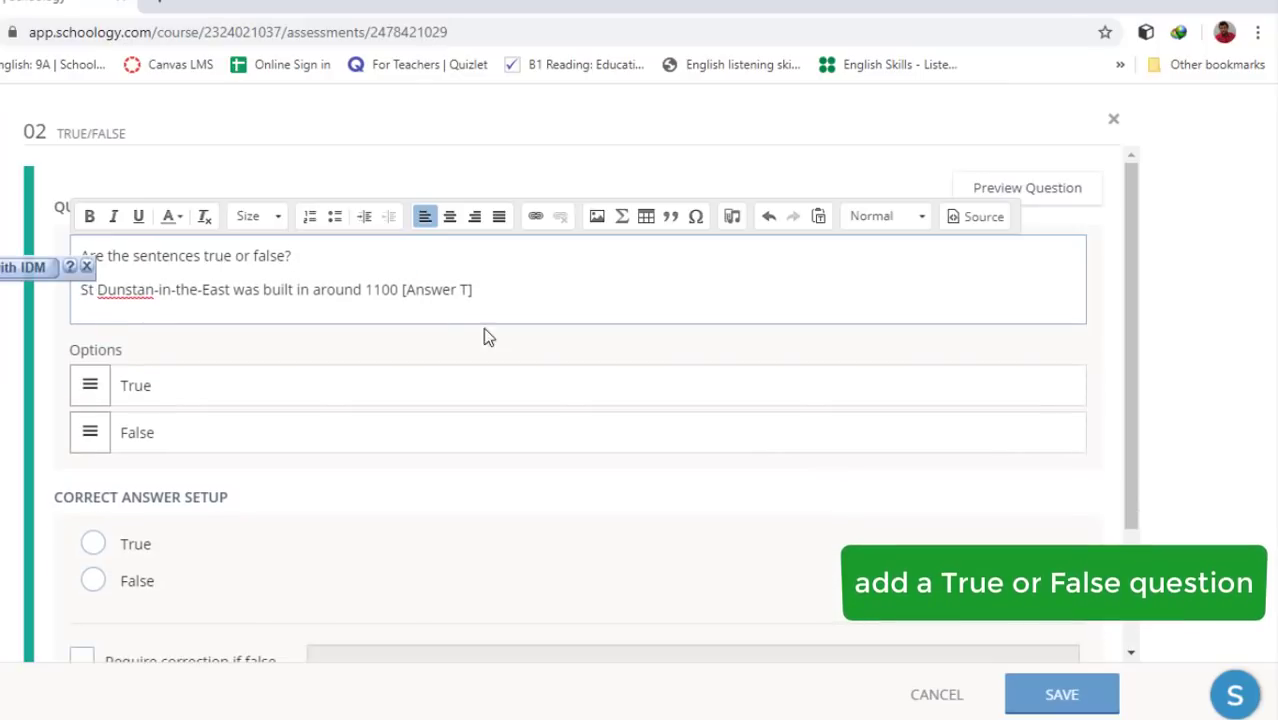
drag(491, 289, 424, 296)
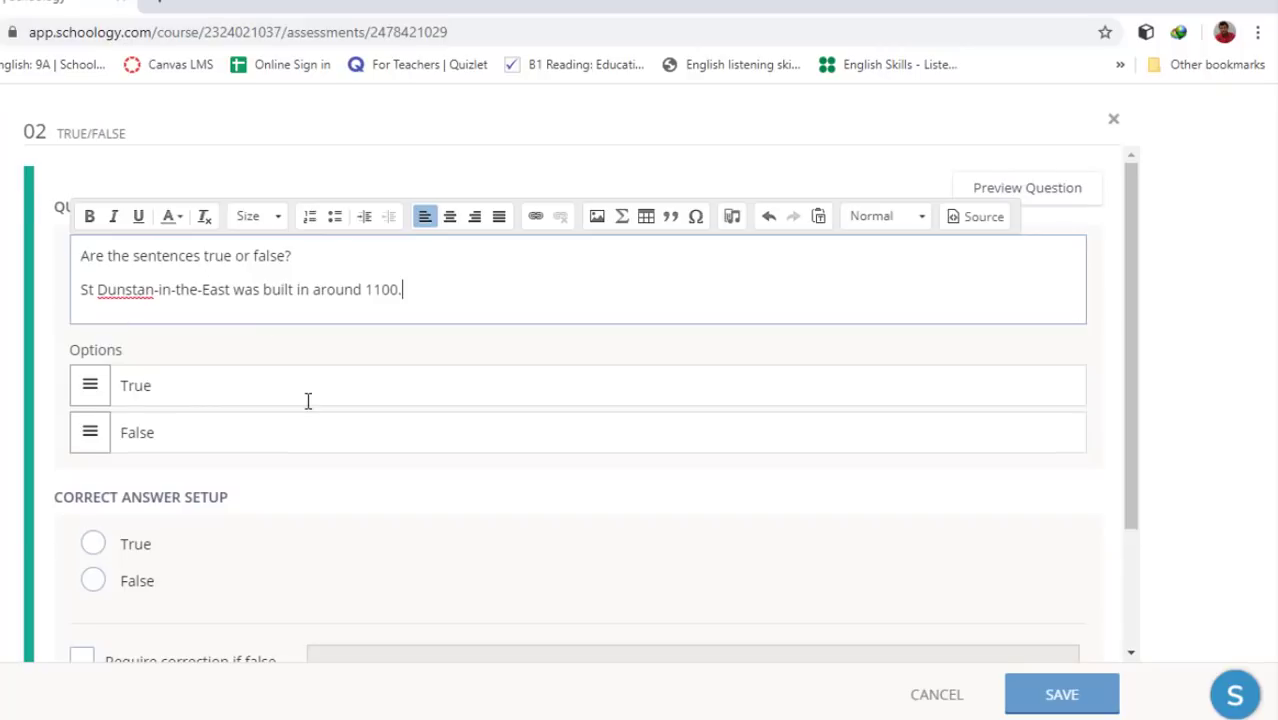
scroll(308, 400, down, 1)
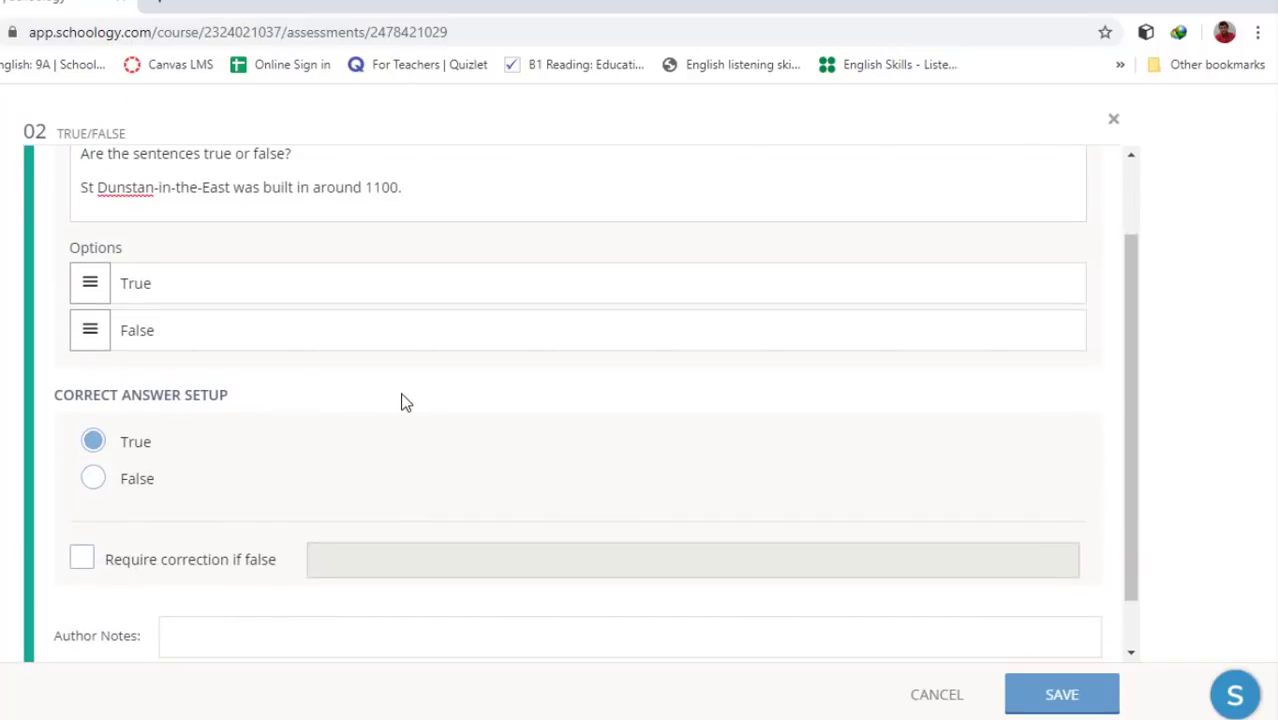
scroll(405, 401, down, 1)
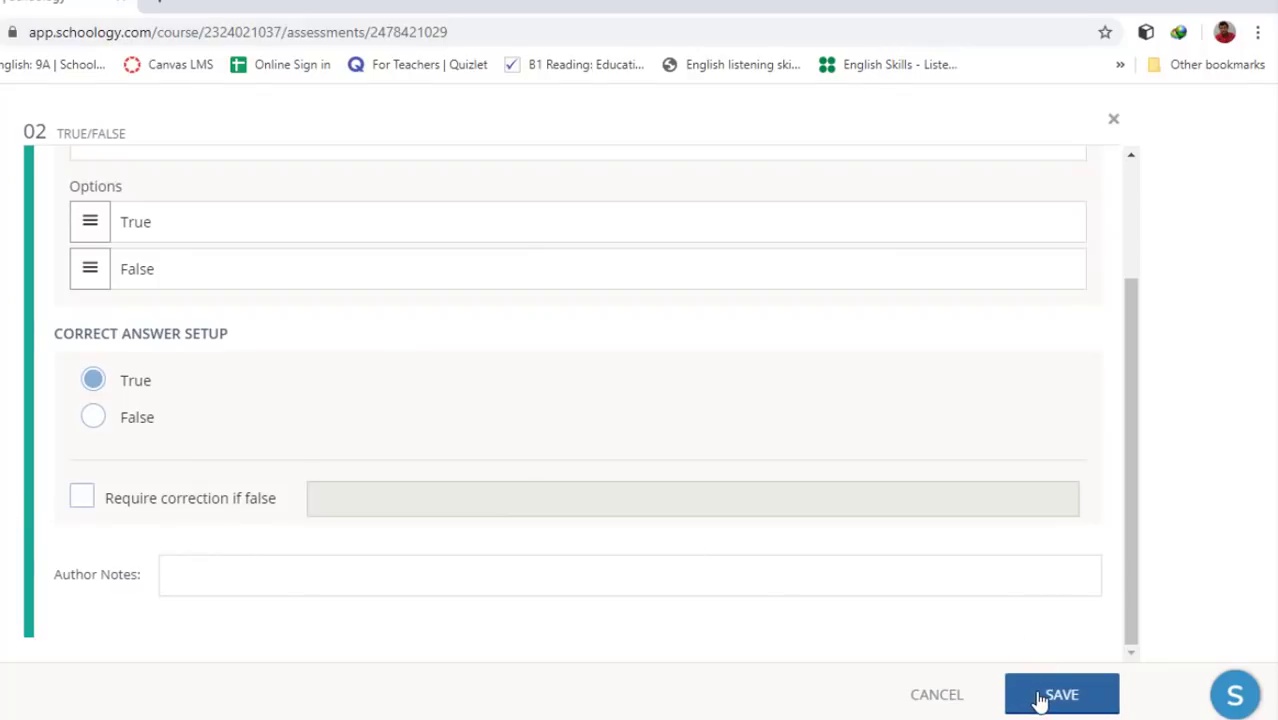
click(1040, 700)
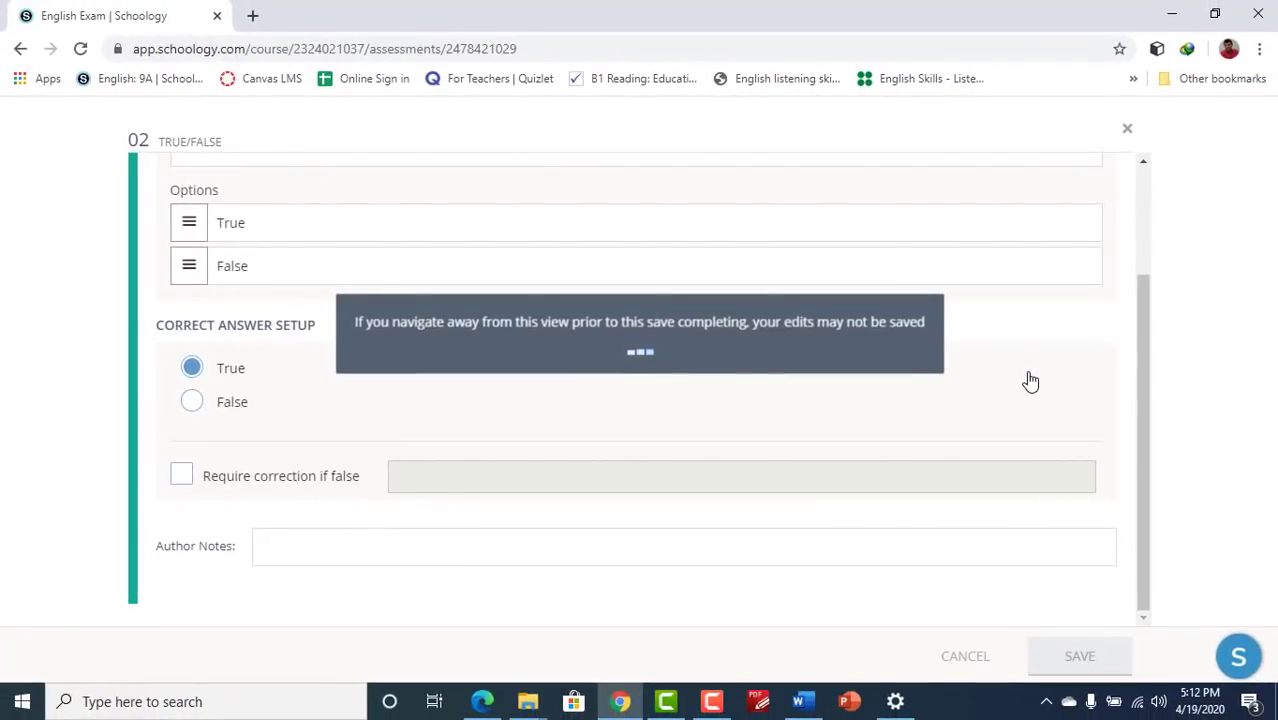
scroll(1030, 381, up, 2)
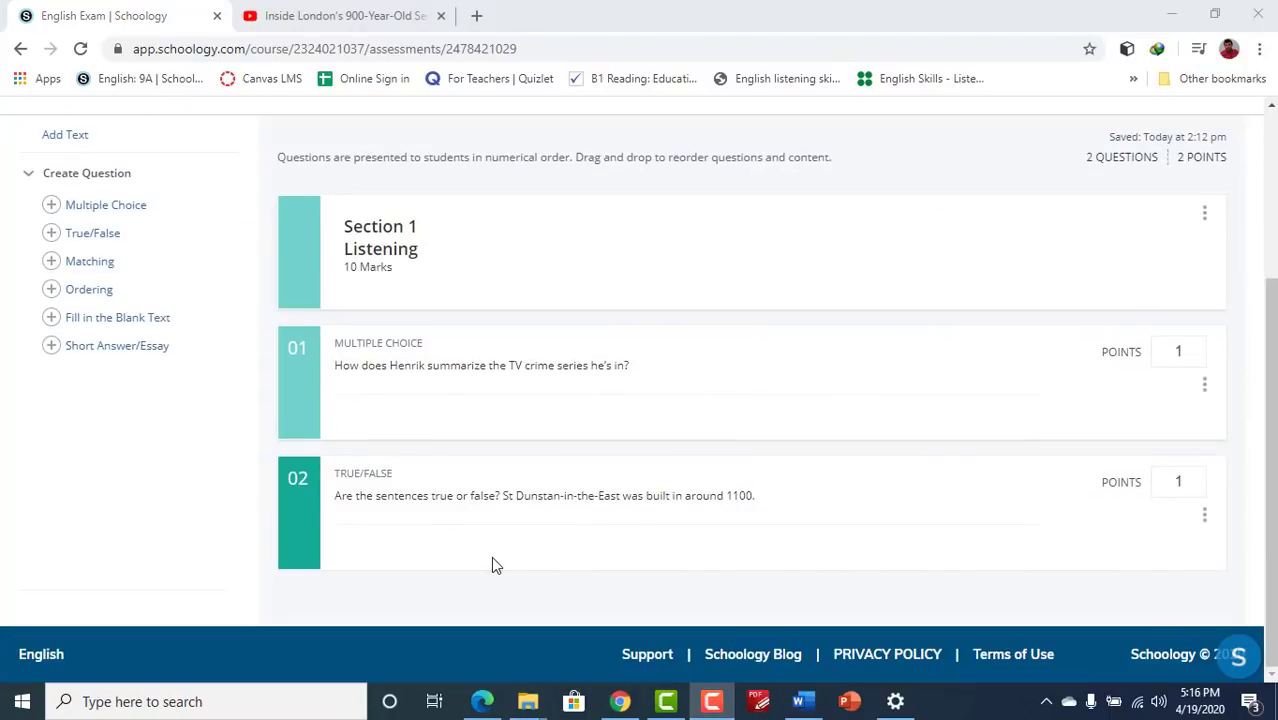
- Reopen question 02 and copy the YouTube share link of the secret garden video
click(539, 531)
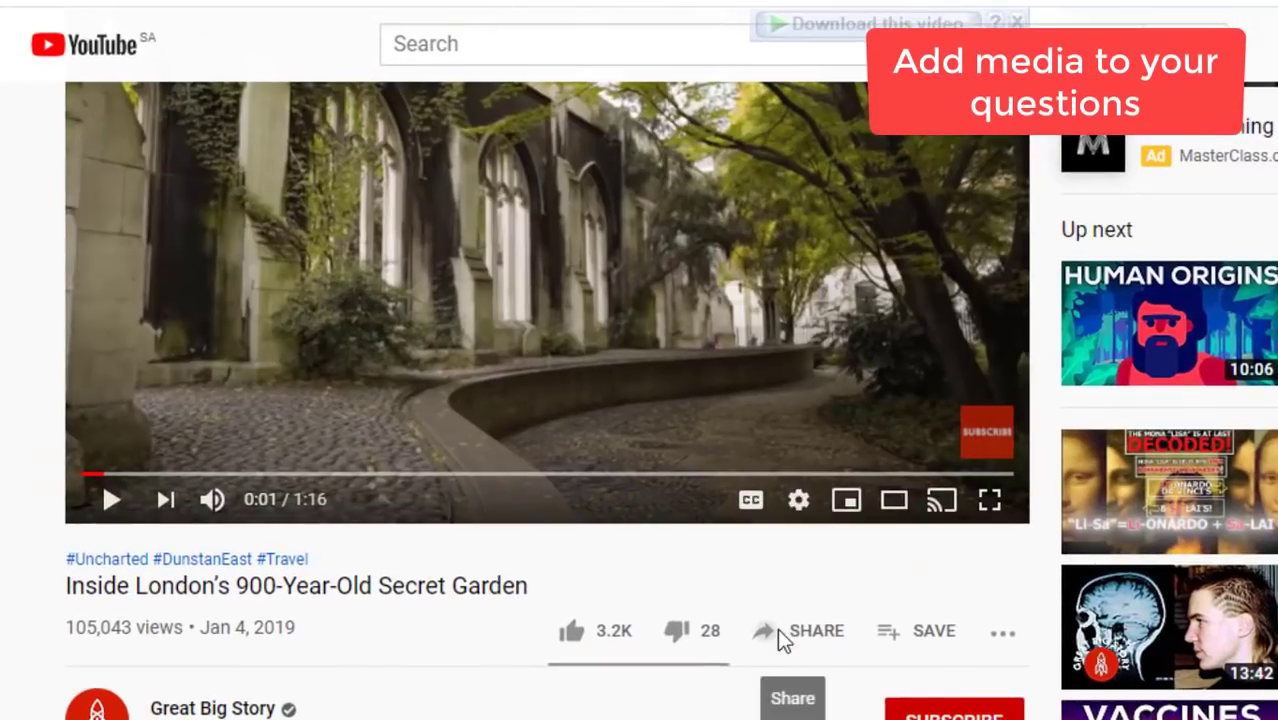
click(778, 630)
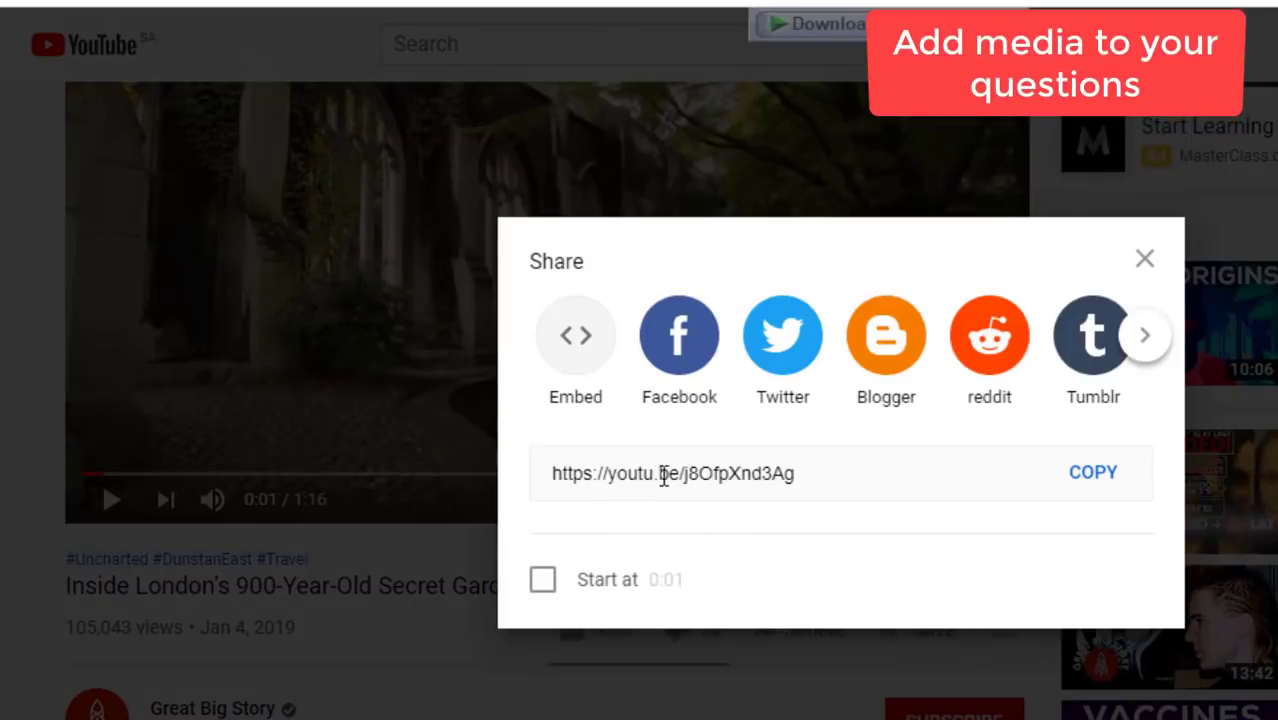
click(1076, 478)
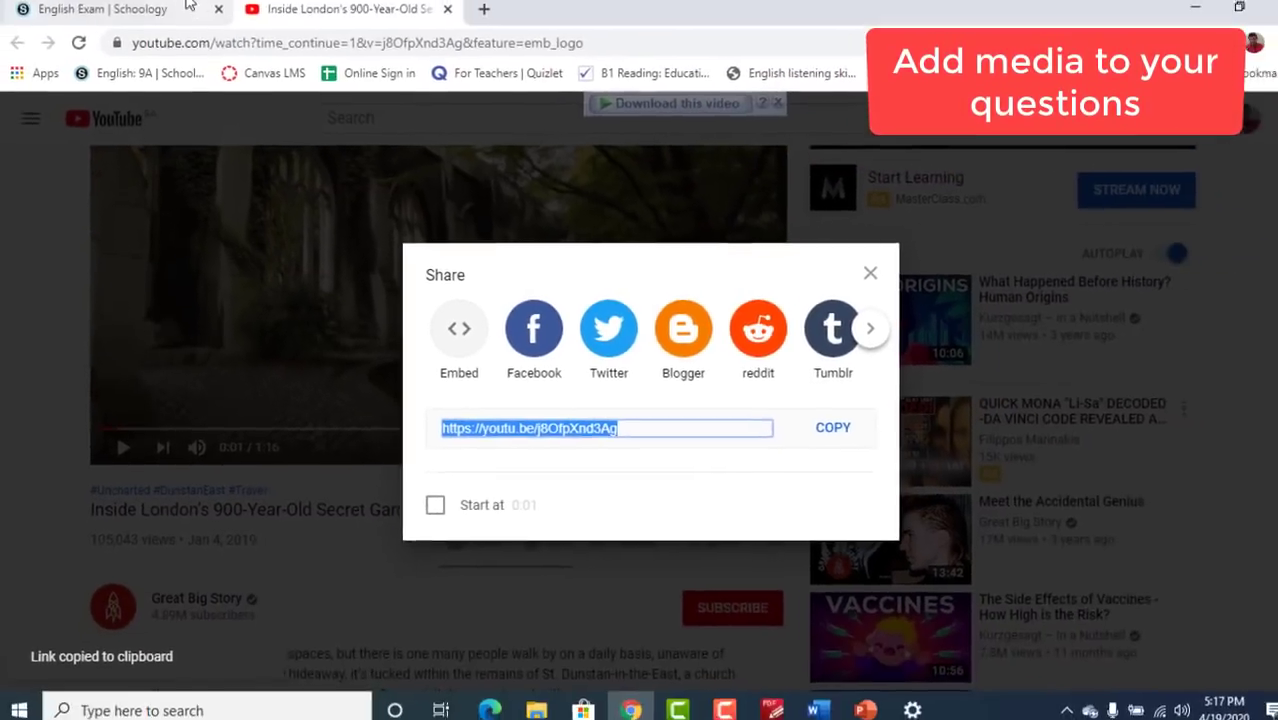
click(188, 6)
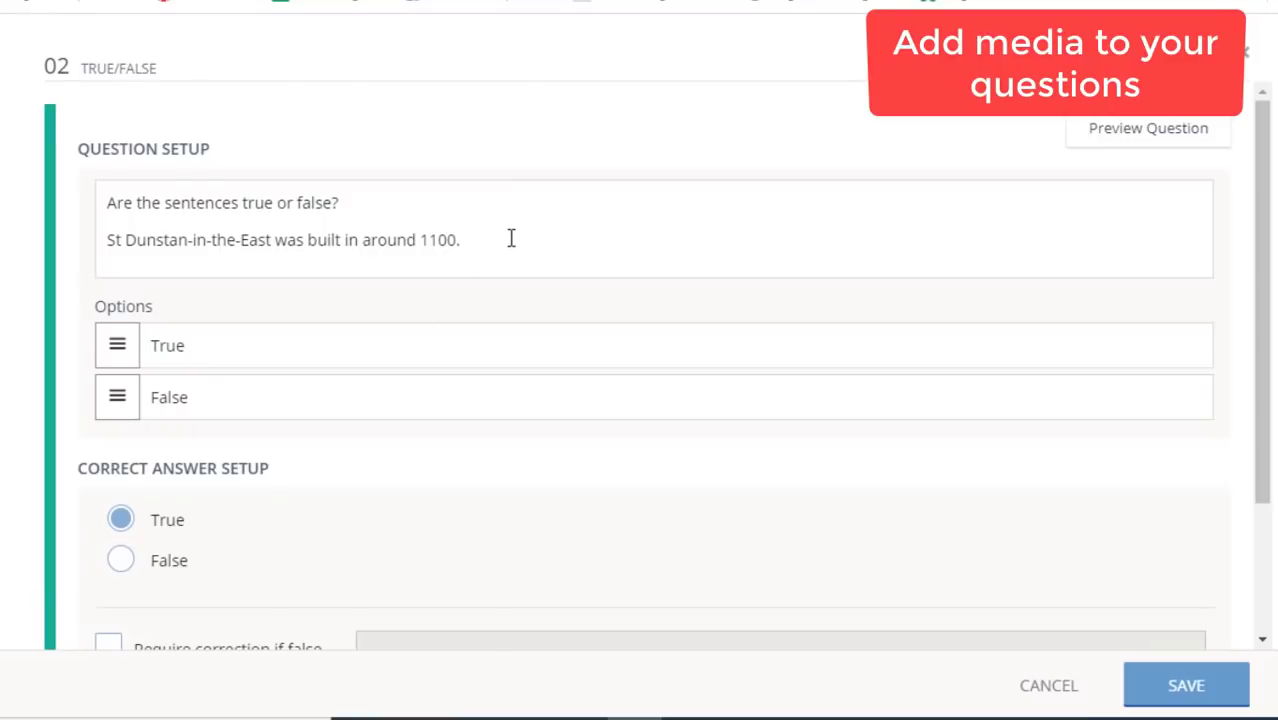
- Add a line after the St Dunstan sentence and load the pasted YouTube link into the Video Player
click(510, 238)
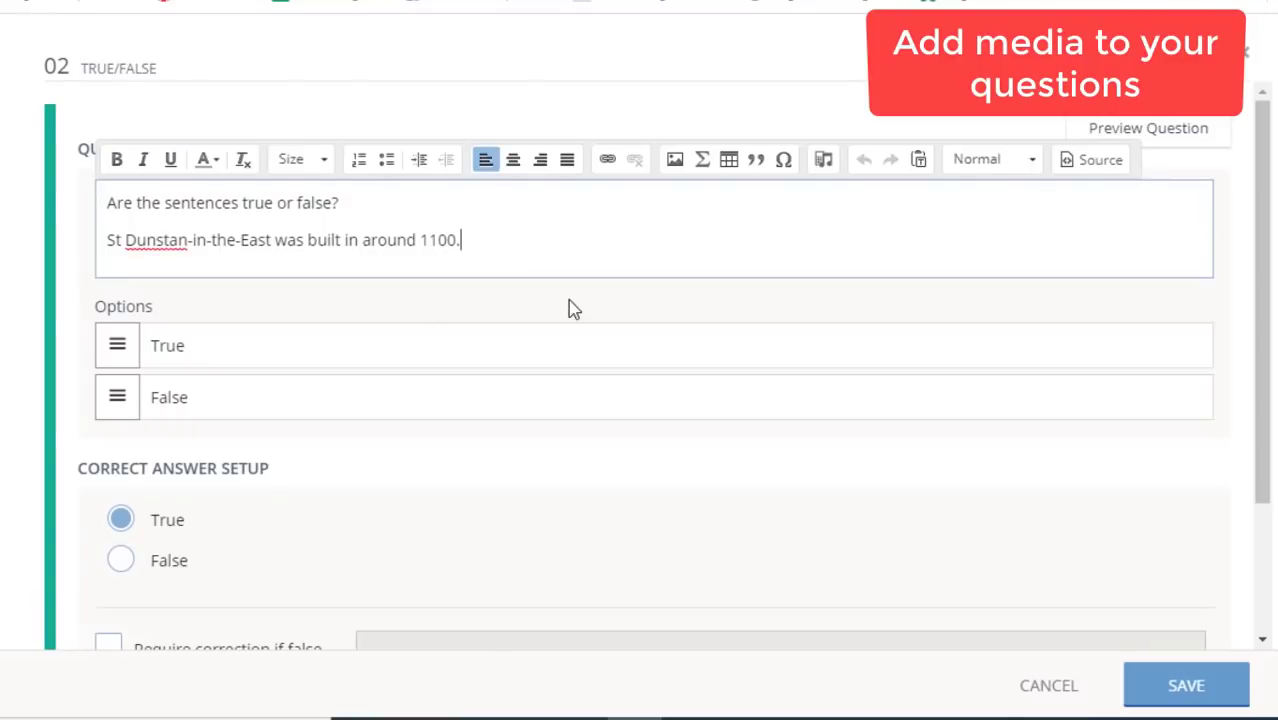
key(Return)
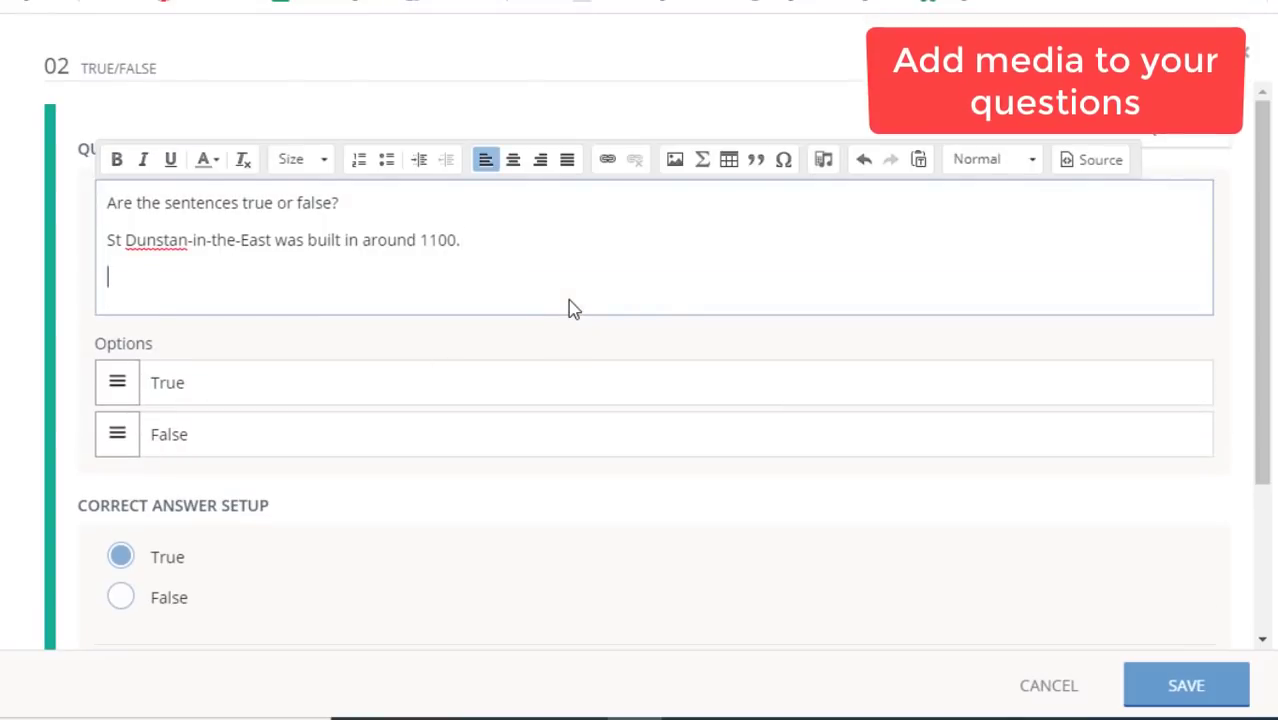
click(824, 162)
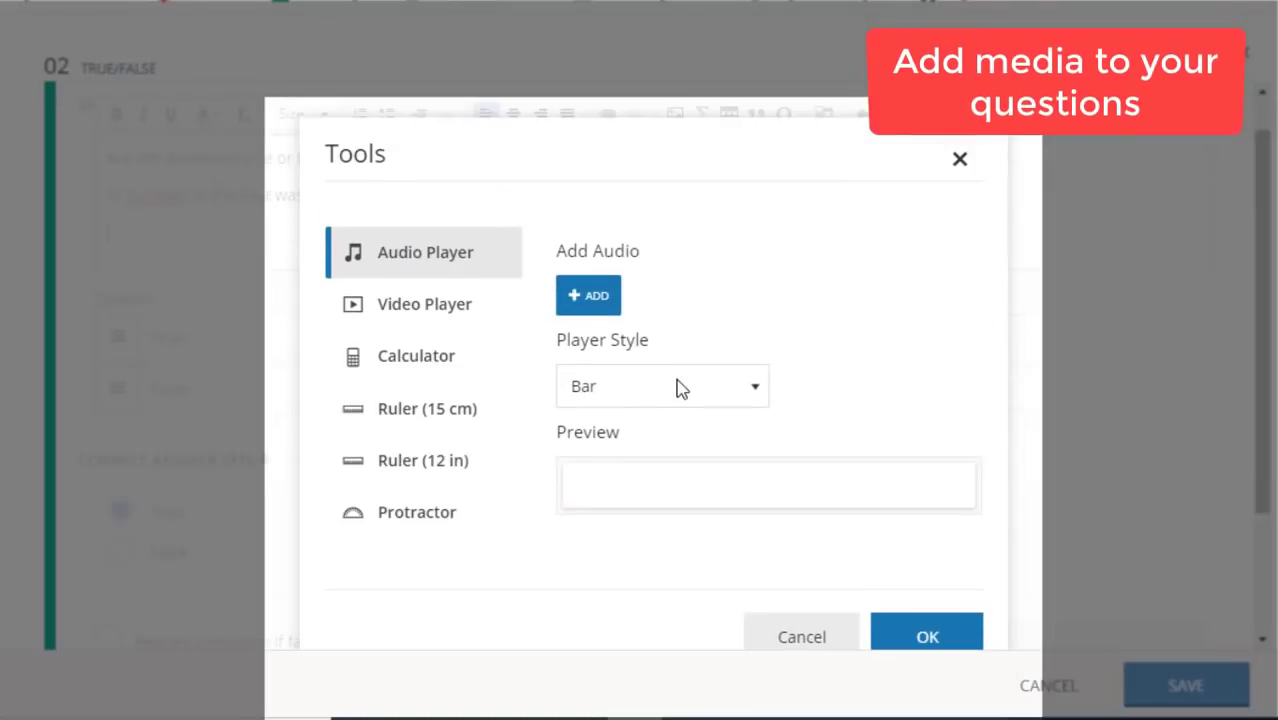
click(425, 320)
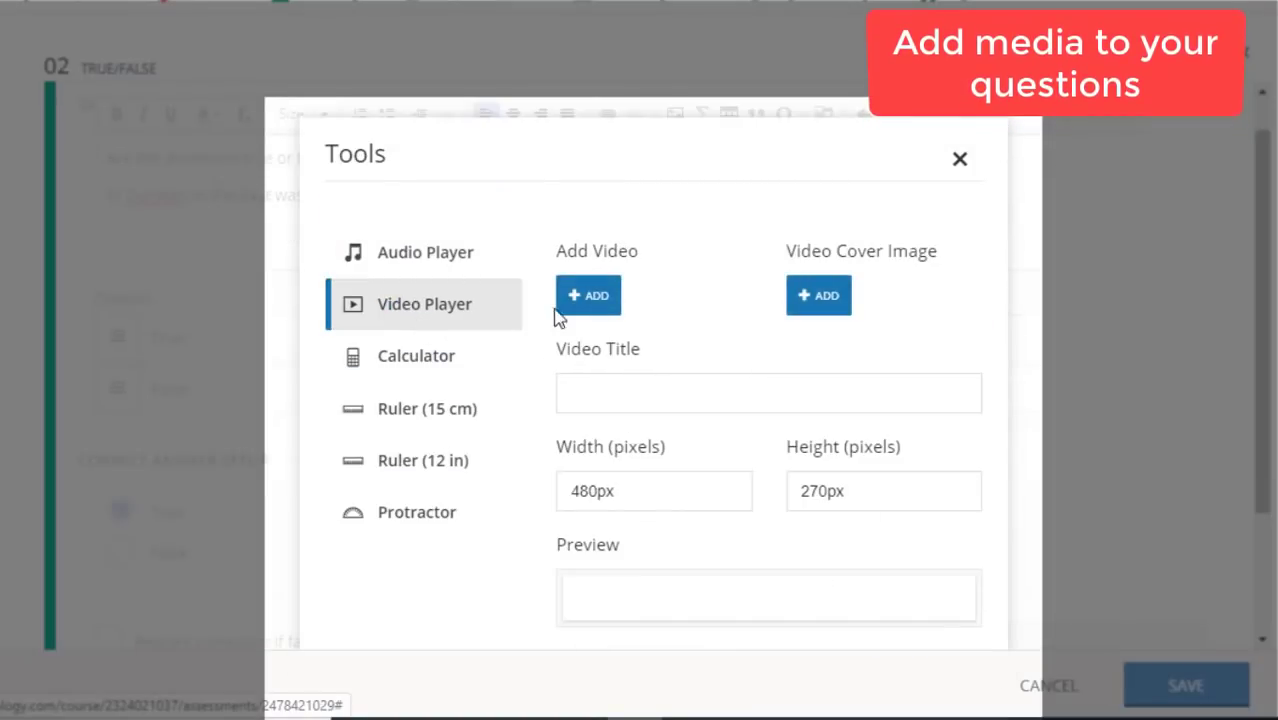
click(589, 300)
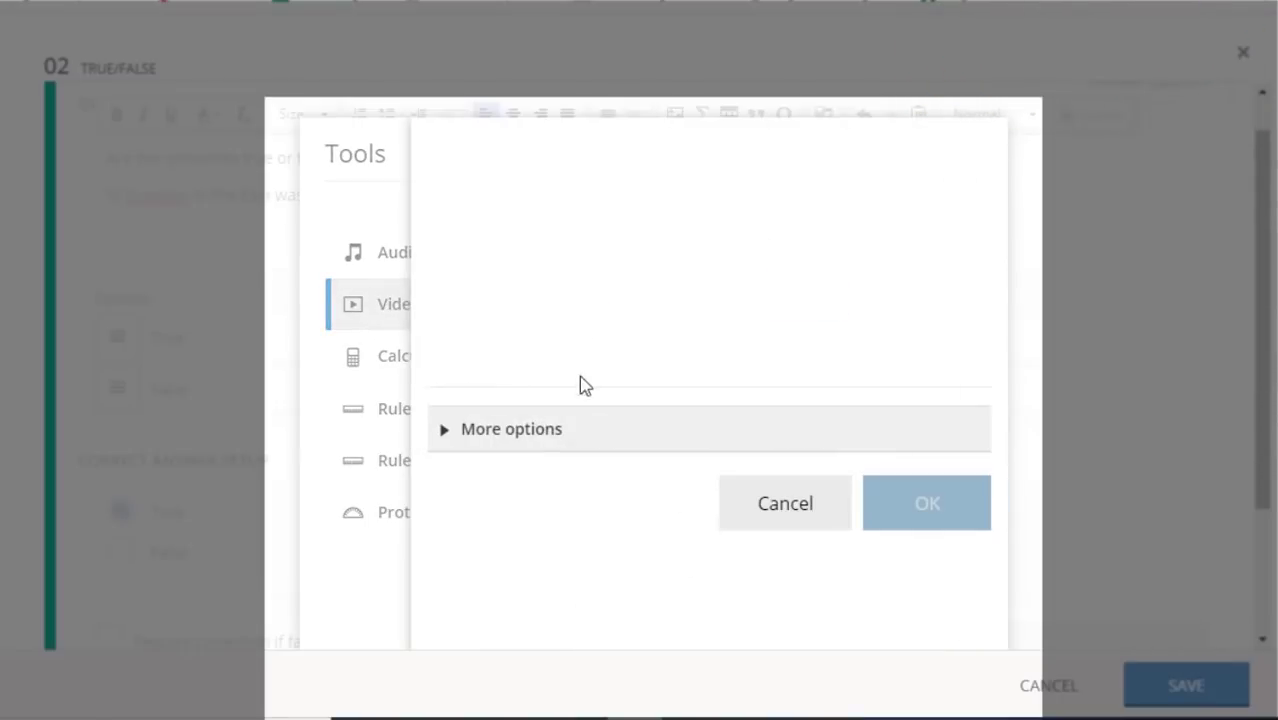
click(490, 435)
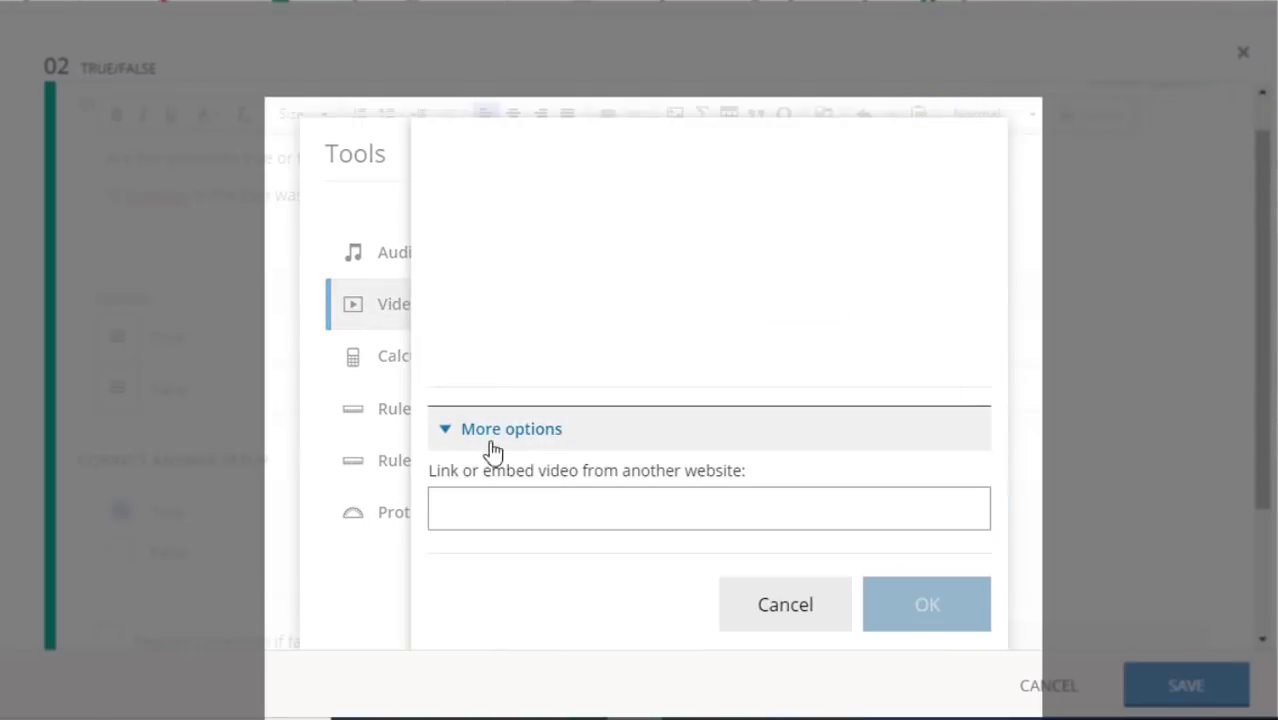
click(481, 505)
right_click(479, 505)
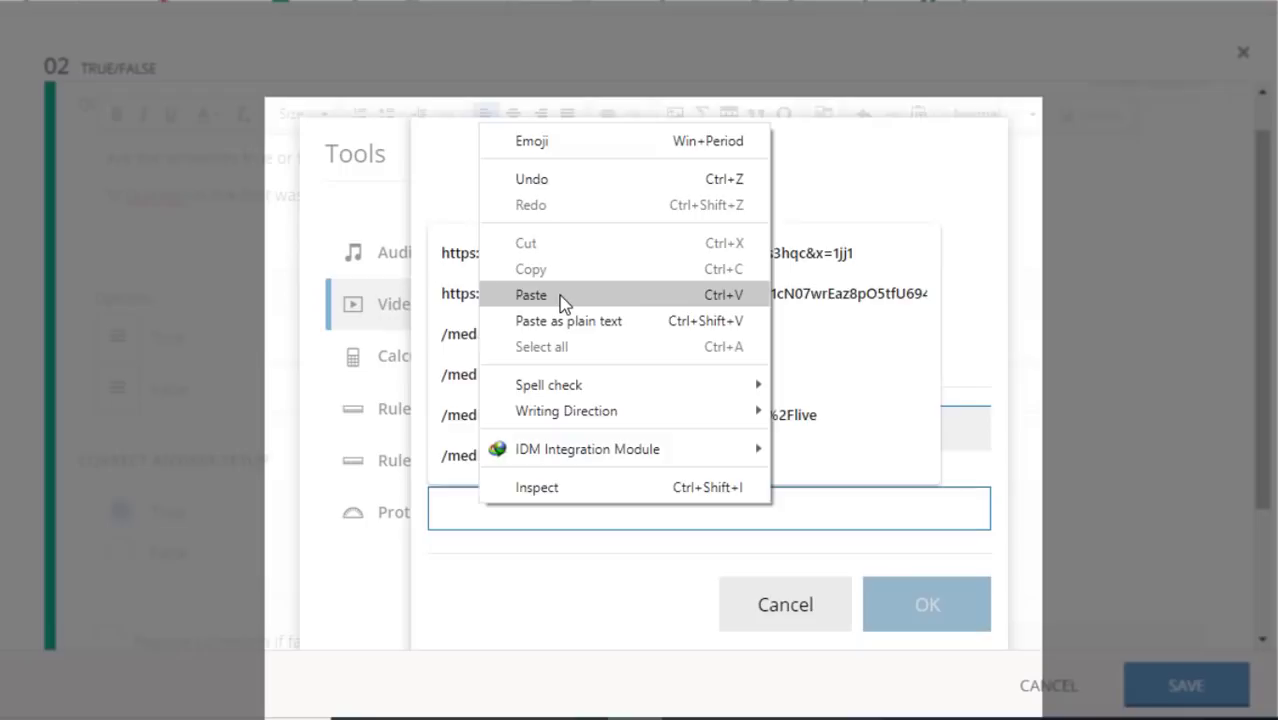
click(531, 295)
click(905, 603)
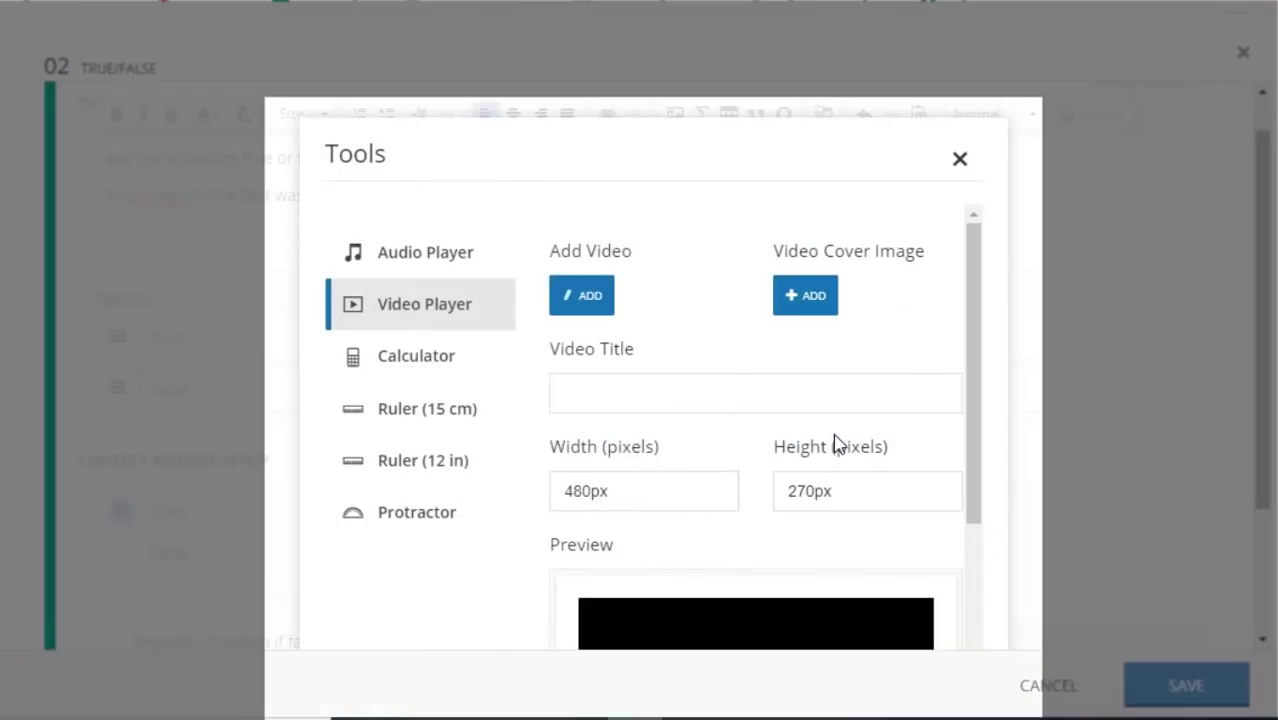
drag(975, 355, 974, 540)
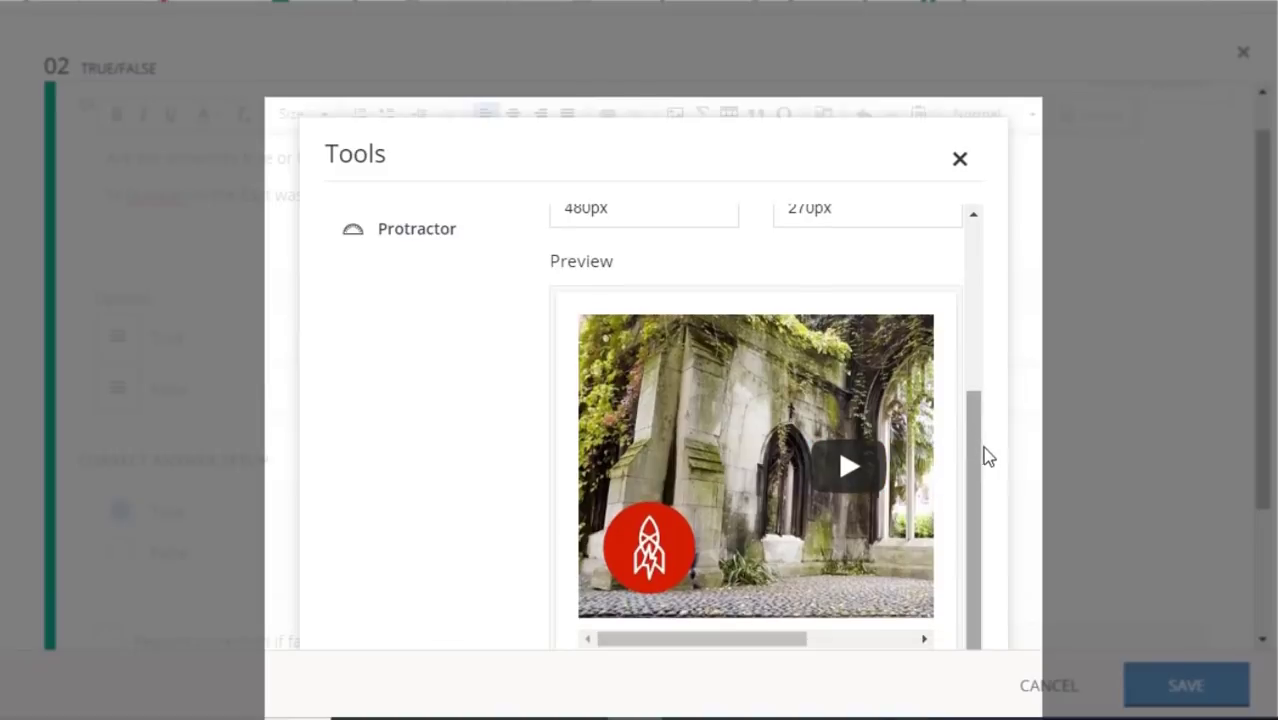
scroll(984, 456, down, 3)
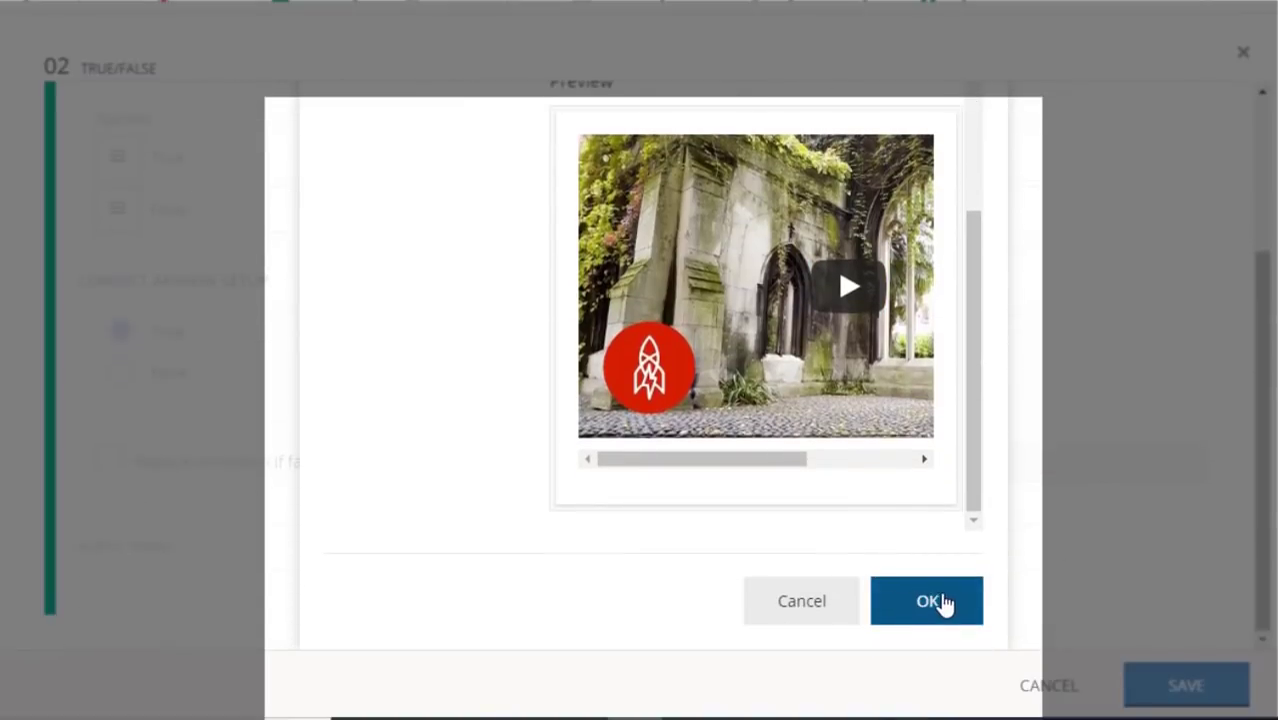
- Insert the garden video into question 02, test its playback in student preview, and save
click(940, 603)
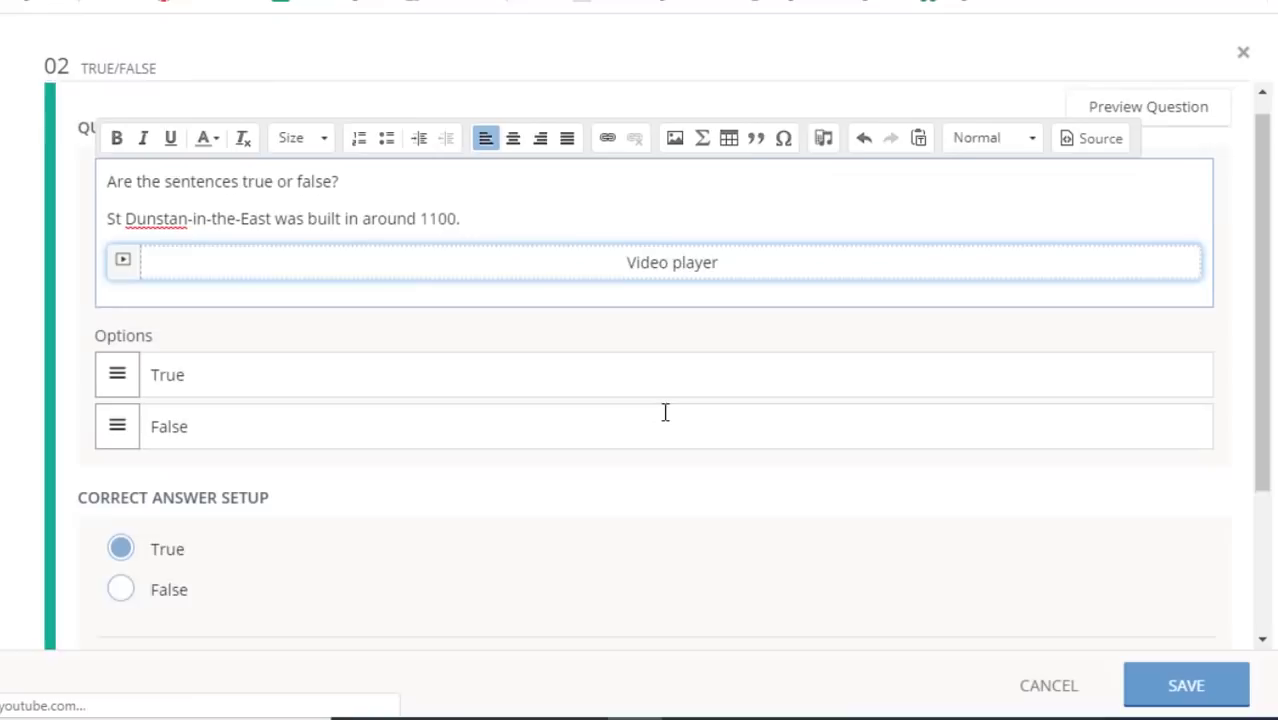
click(1172, 138)
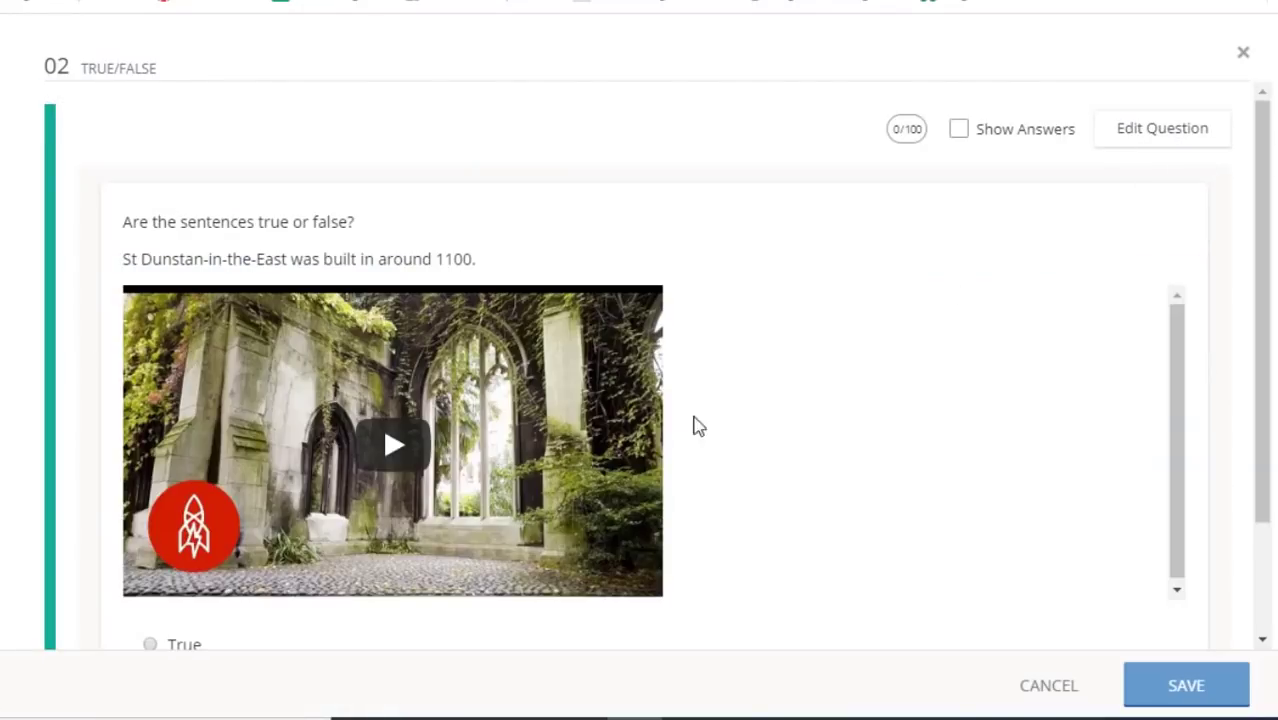
click(400, 470)
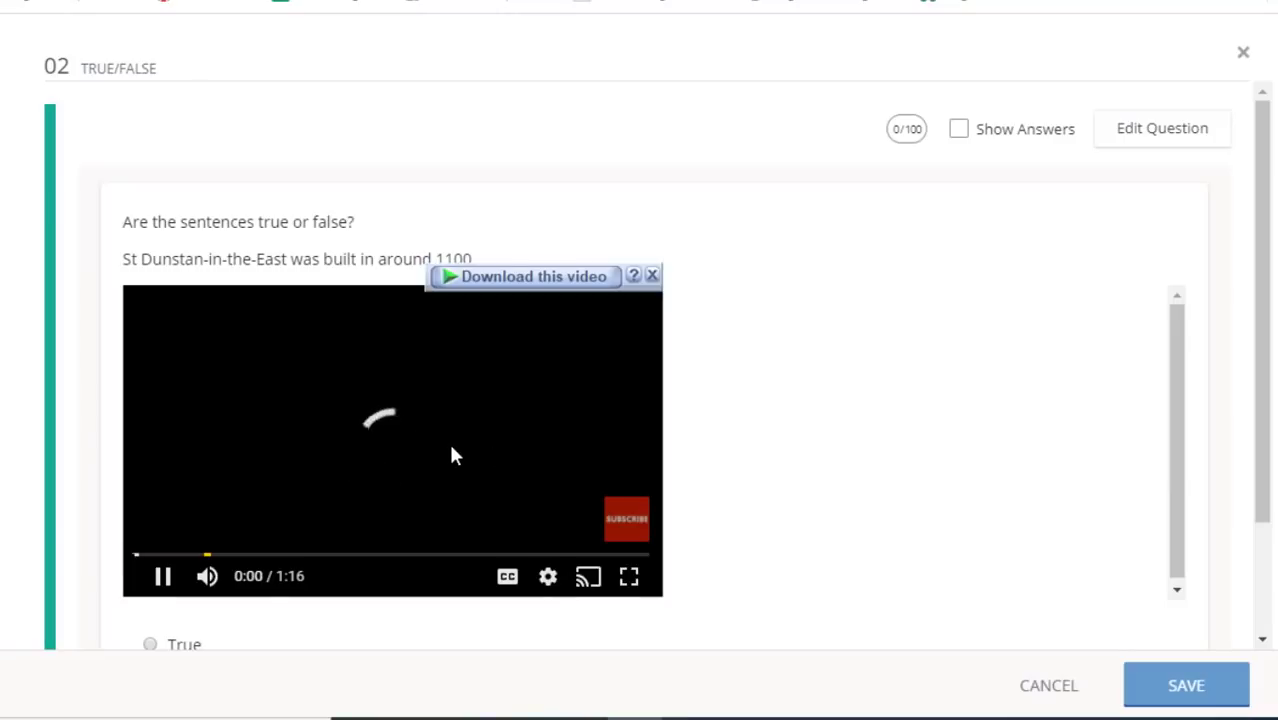
click(404, 452)
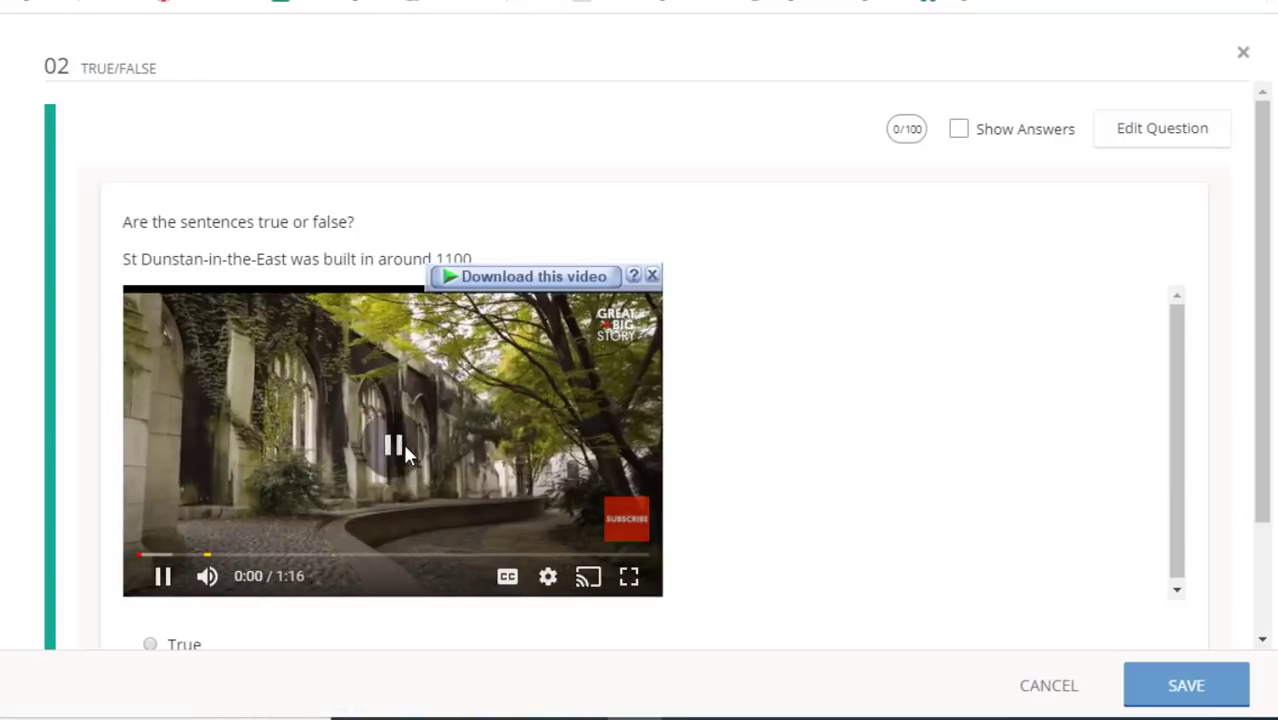
click(1172, 682)
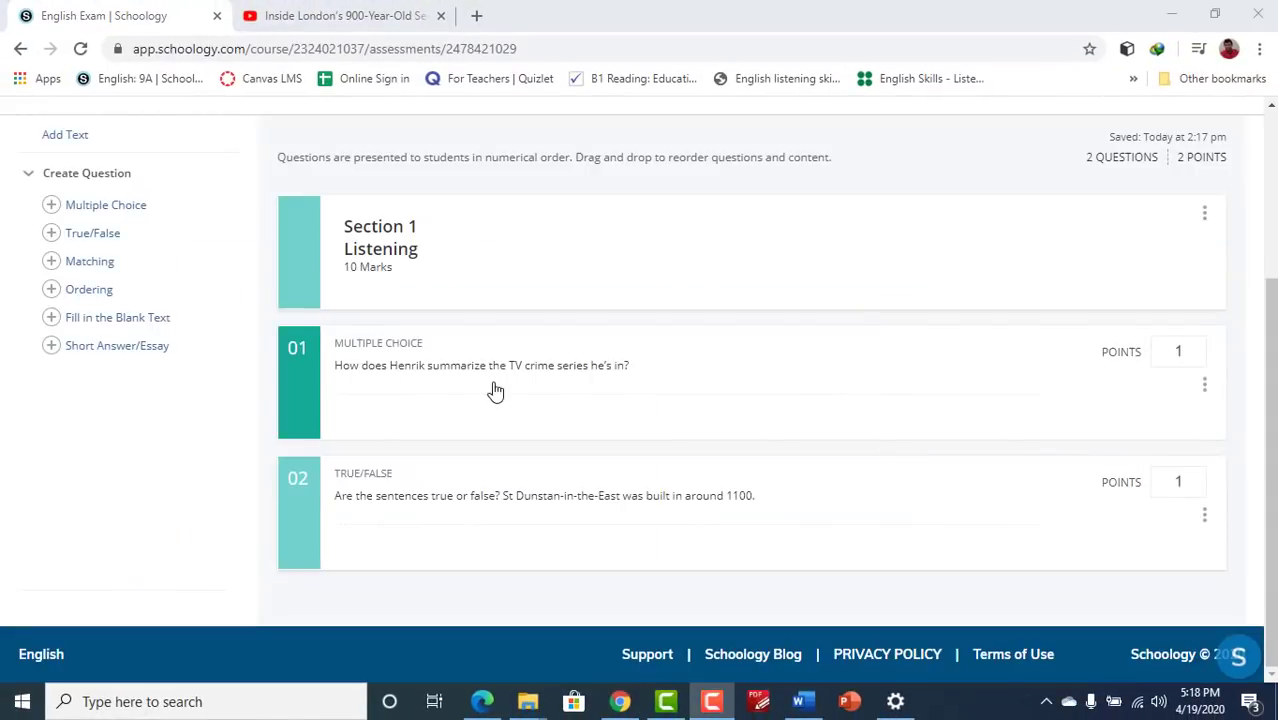
- Open question 01 for editing and start a new line below its text
click(495, 391)
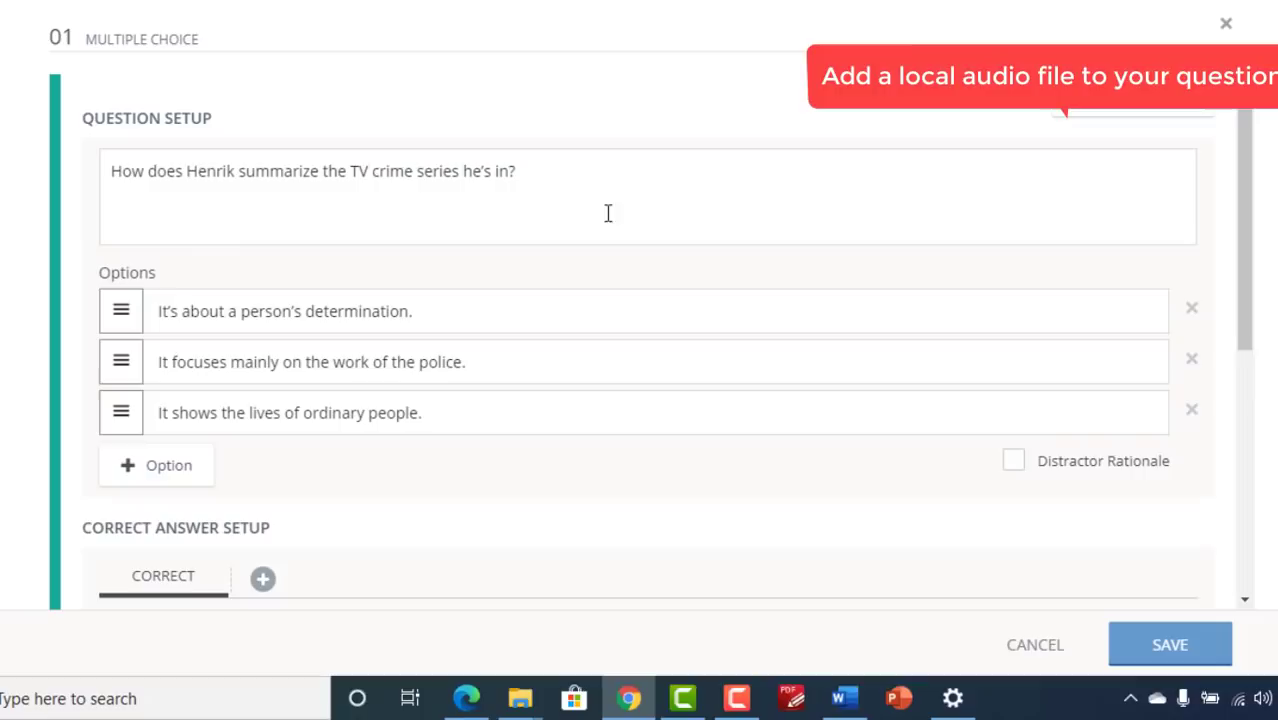
click(590, 196)
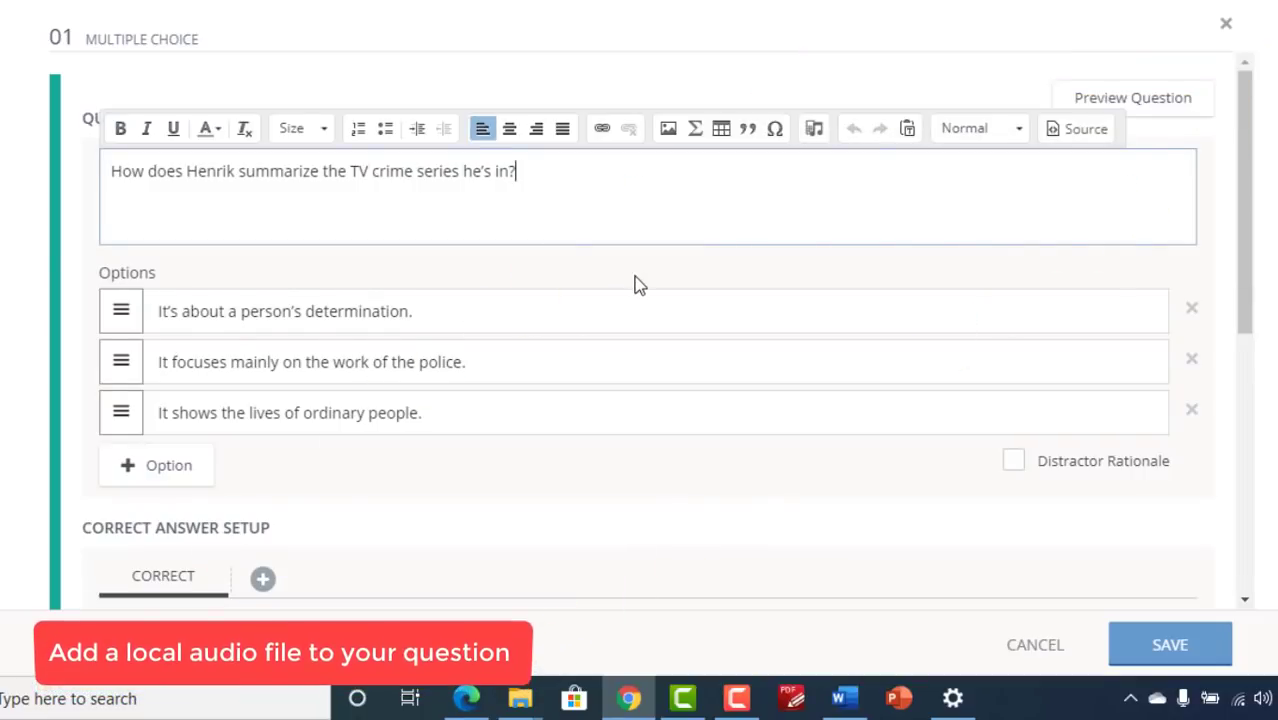
key(Return)
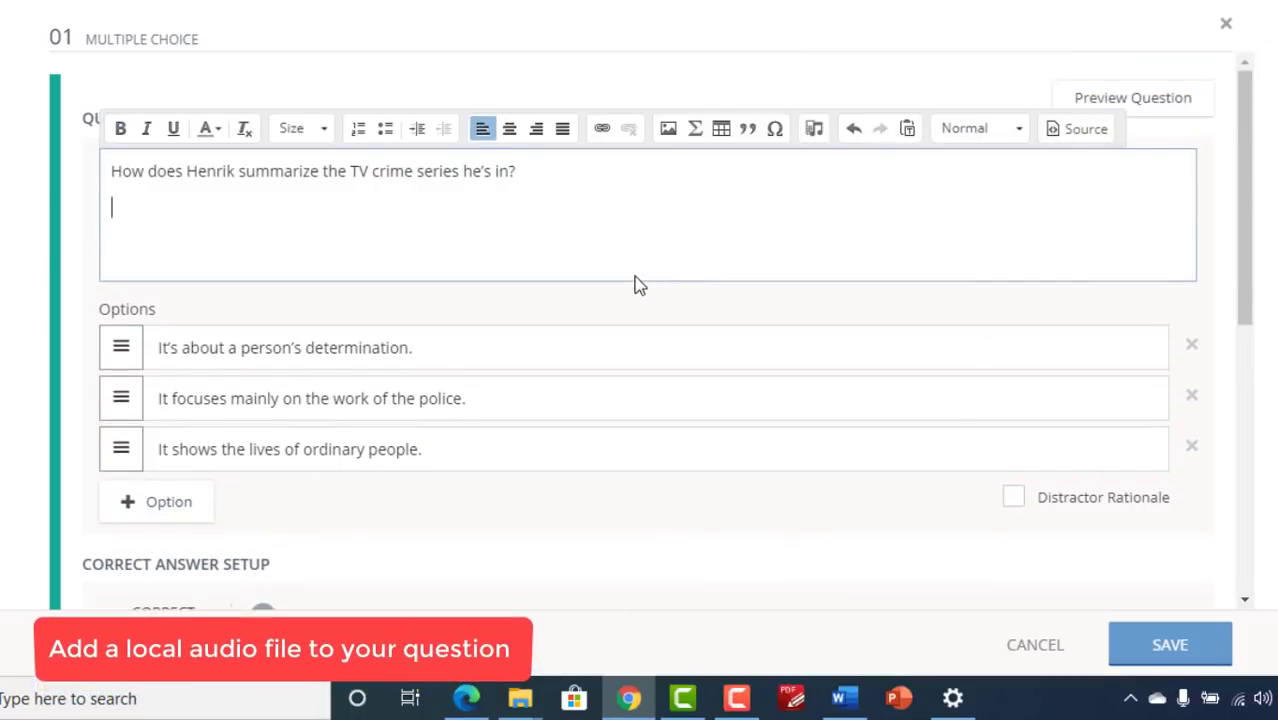
- Upload the audio file 0510_s18_sf_42 from Temp\Schoology into the Audio Player tool
click(815, 130)
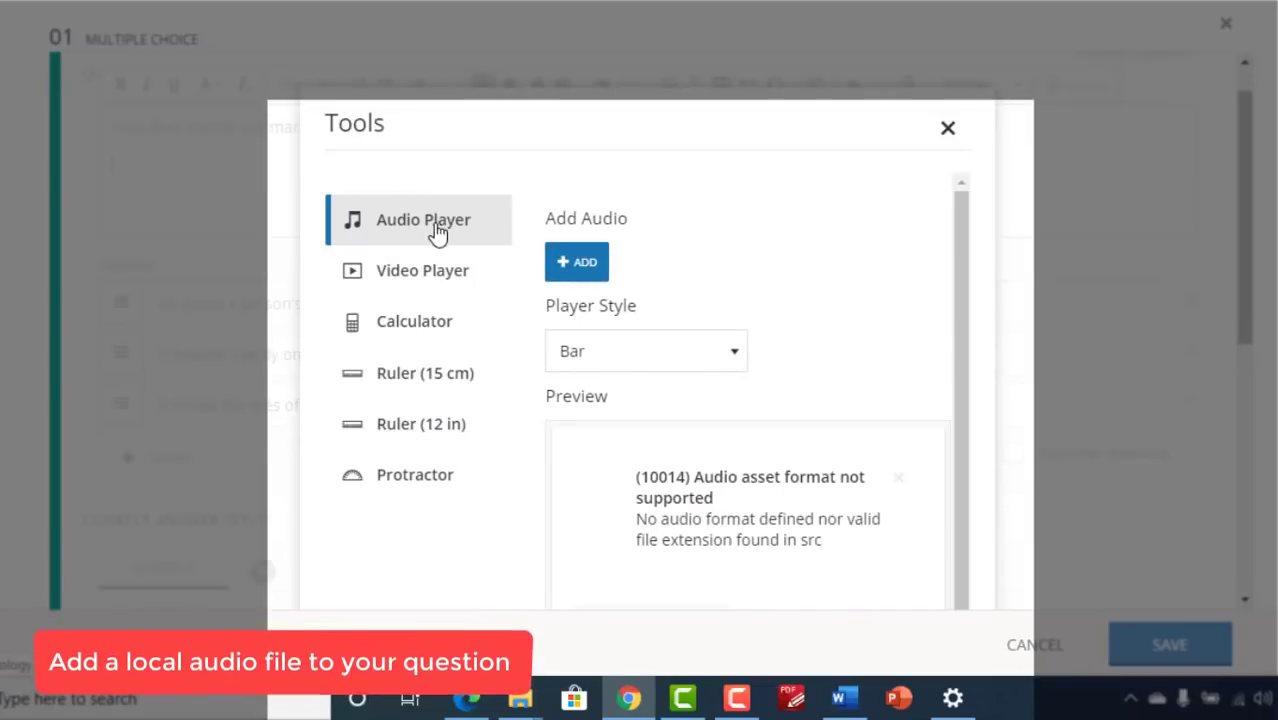
click(573, 265)
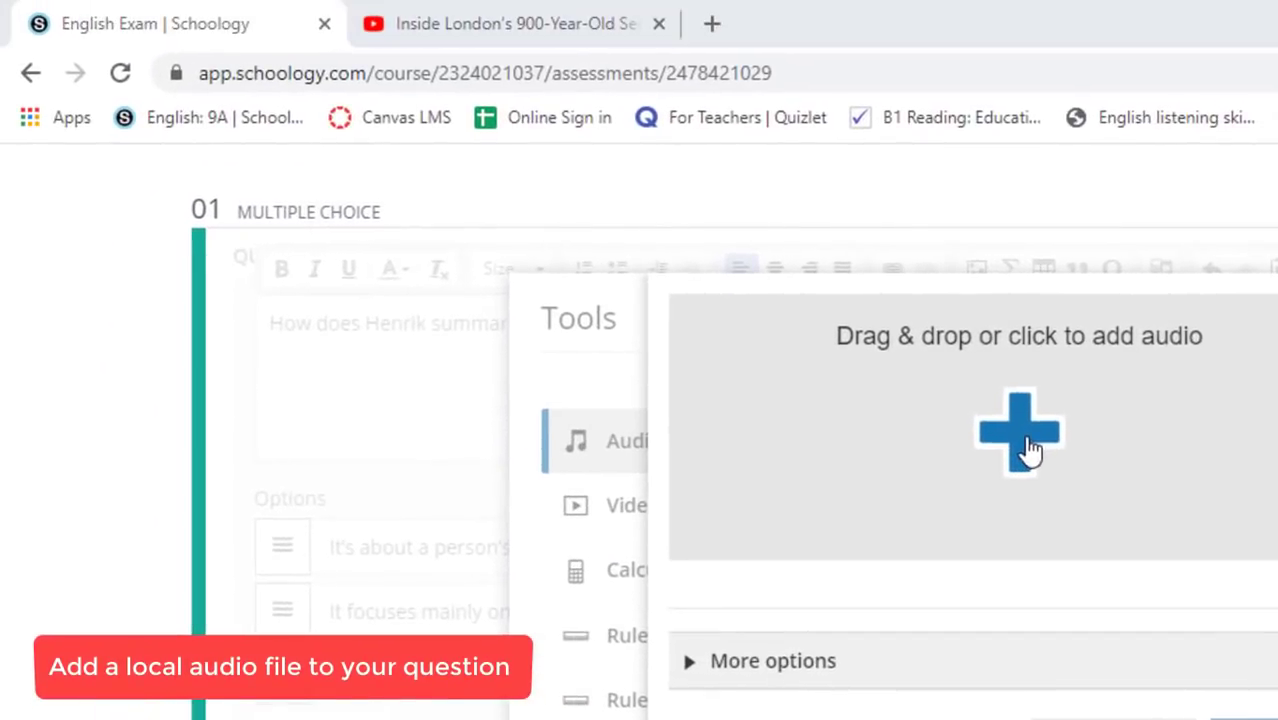
click(702, 215)
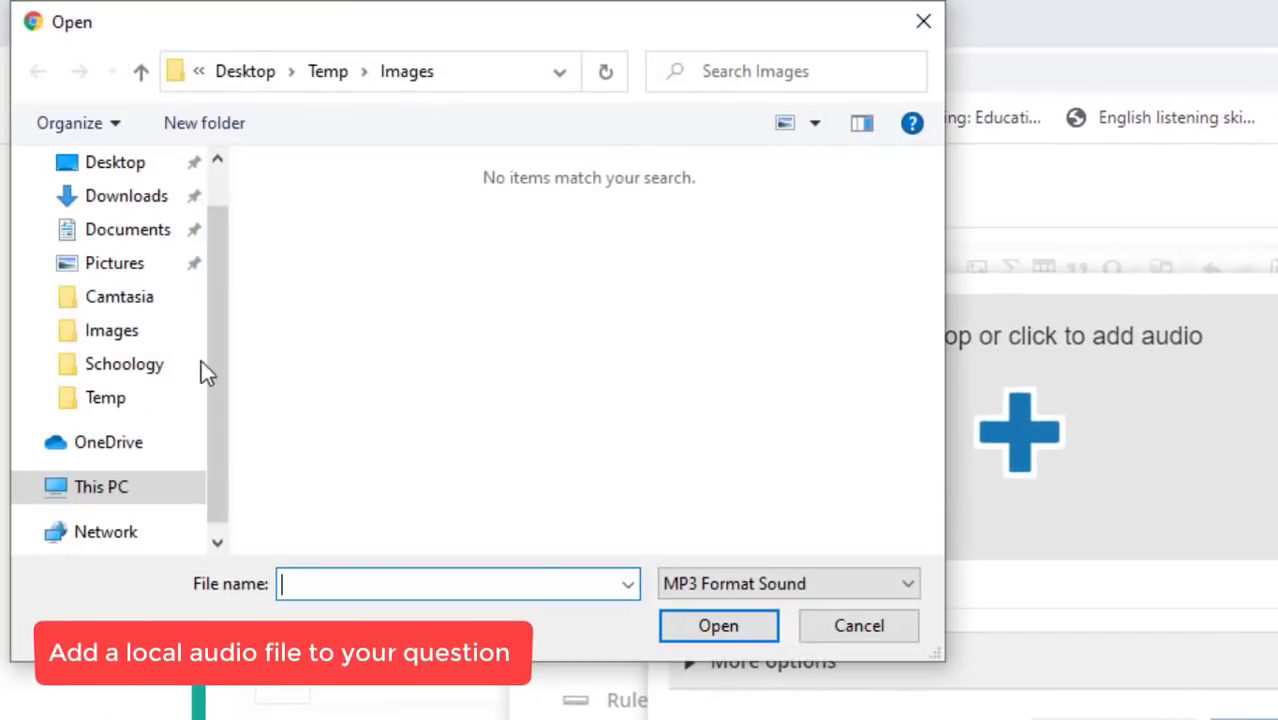
click(149, 366)
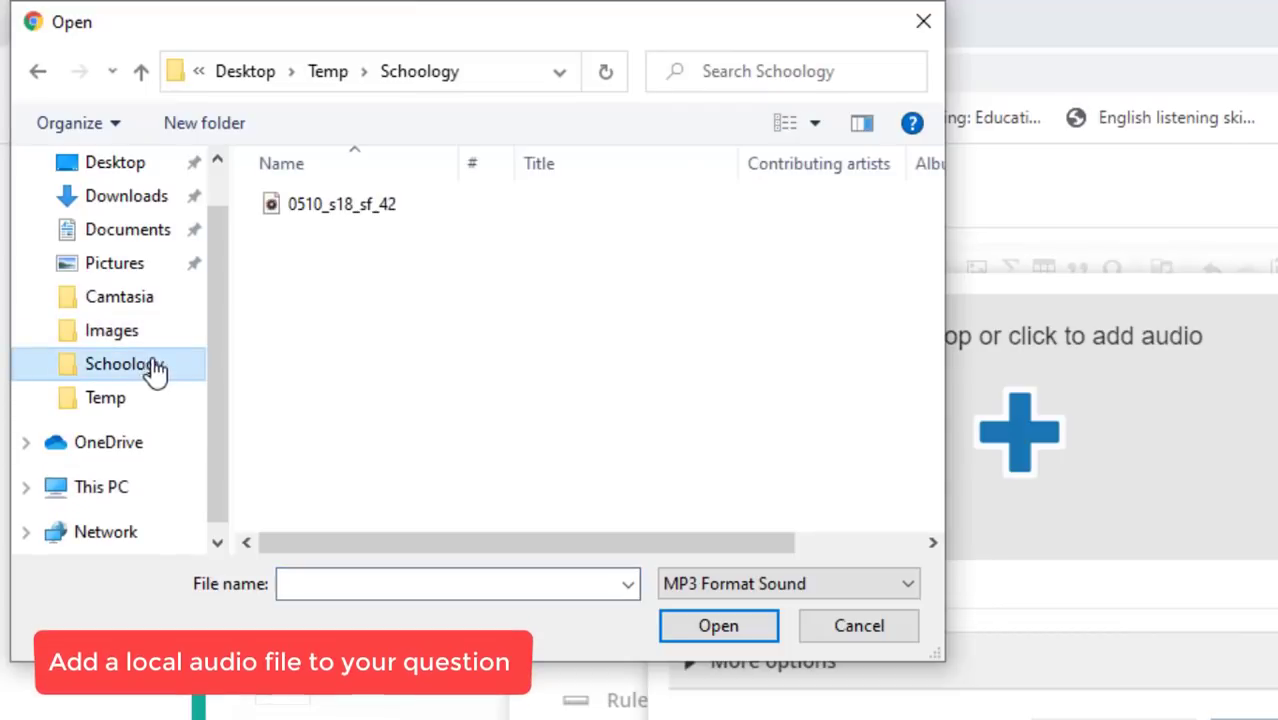
click(328, 72)
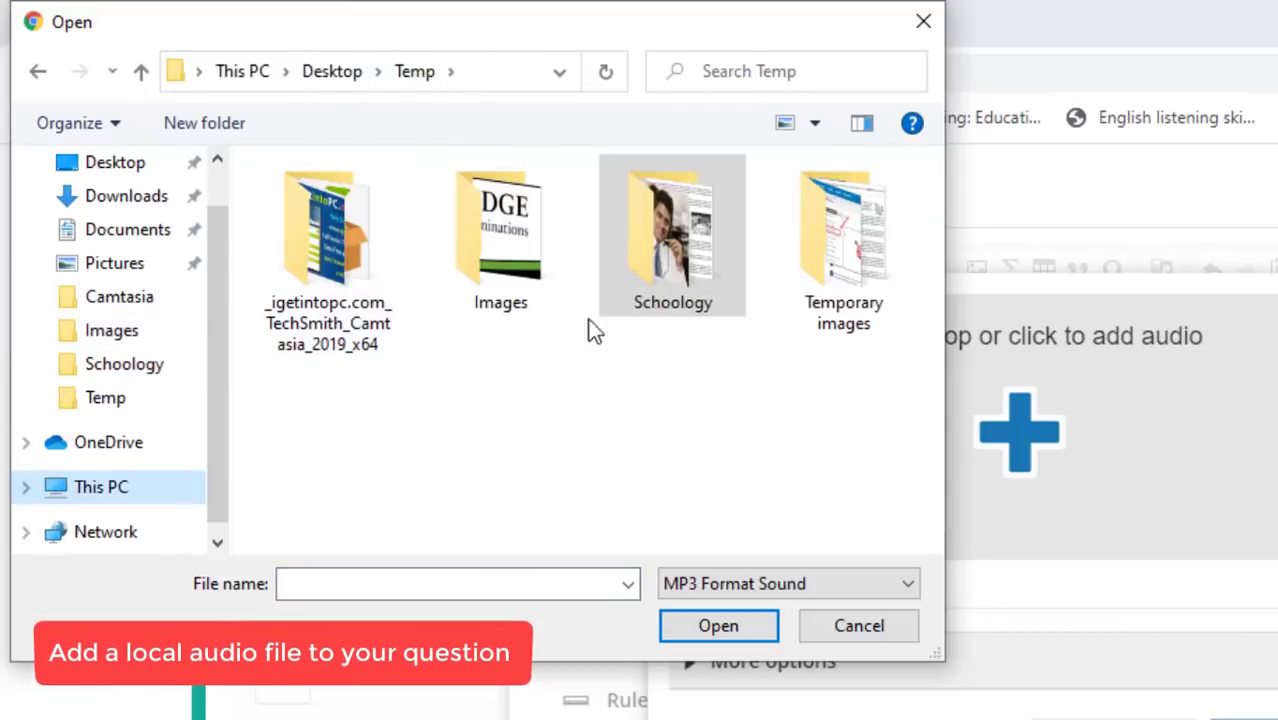
double_click(644, 279)
click(366, 206)
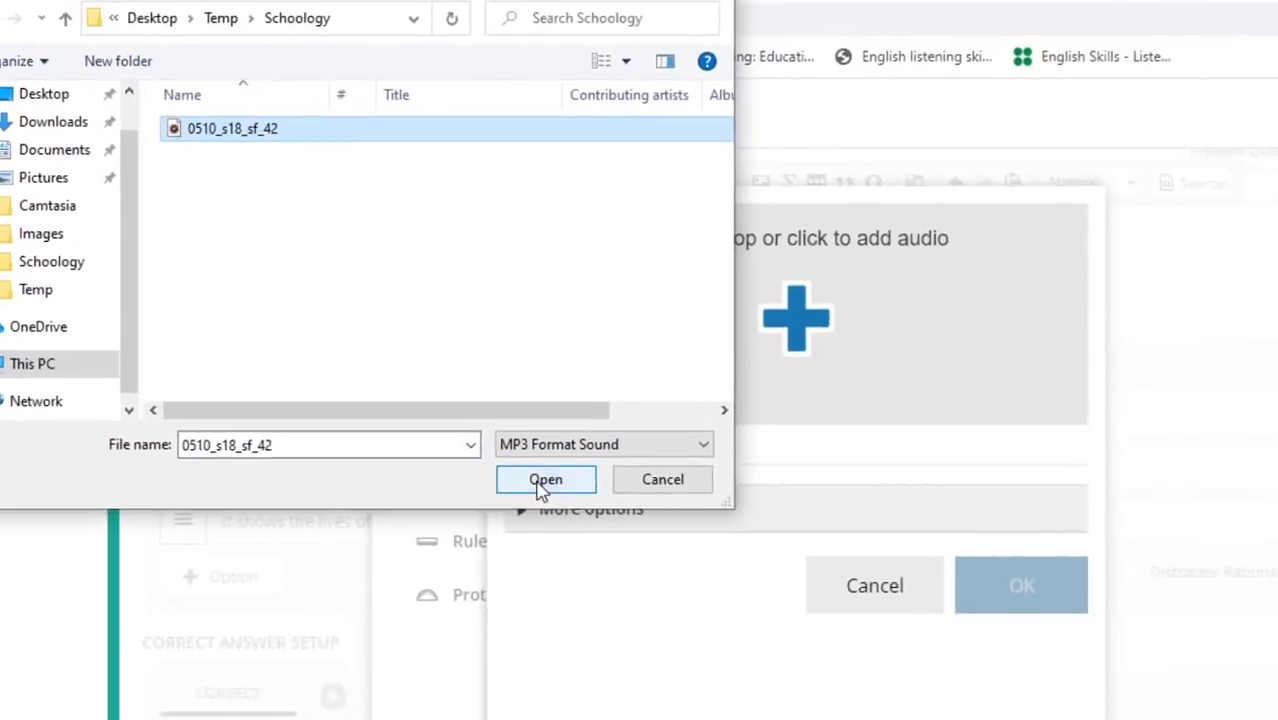
click(712, 625)
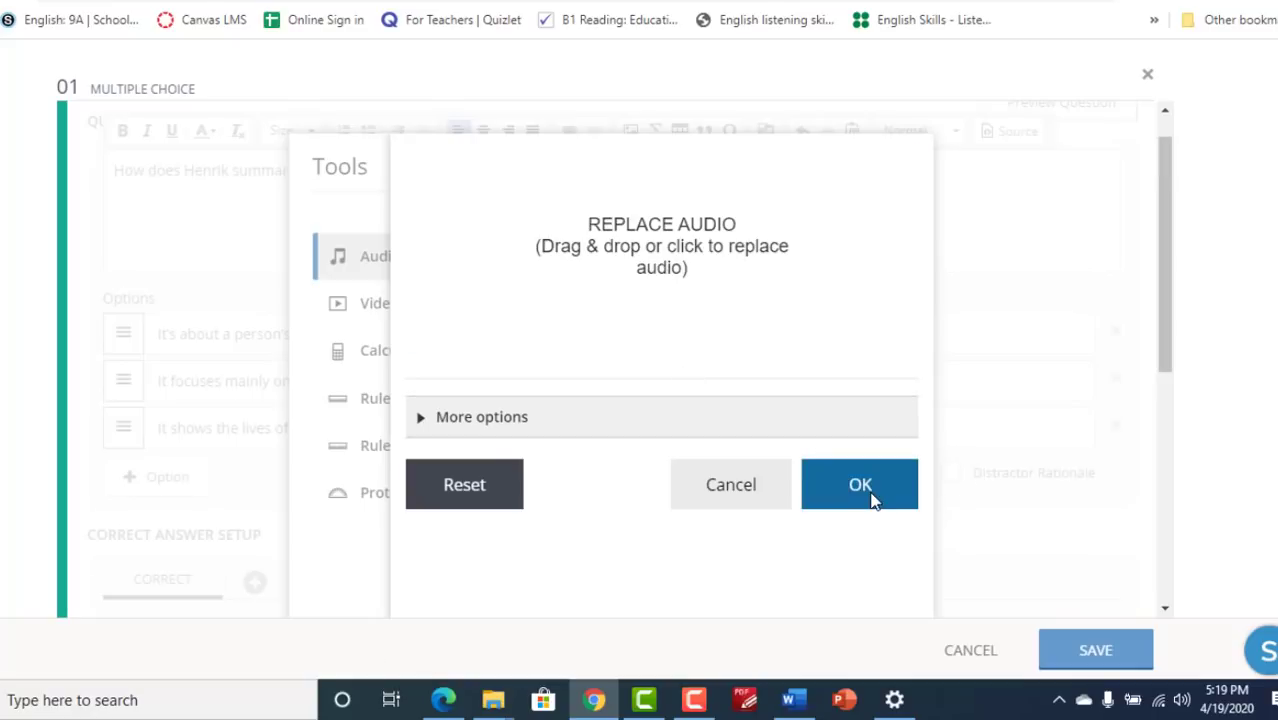
- Confirm the uploaded audio and try the Minimal, Display as text and Button player styles
click(860, 485)
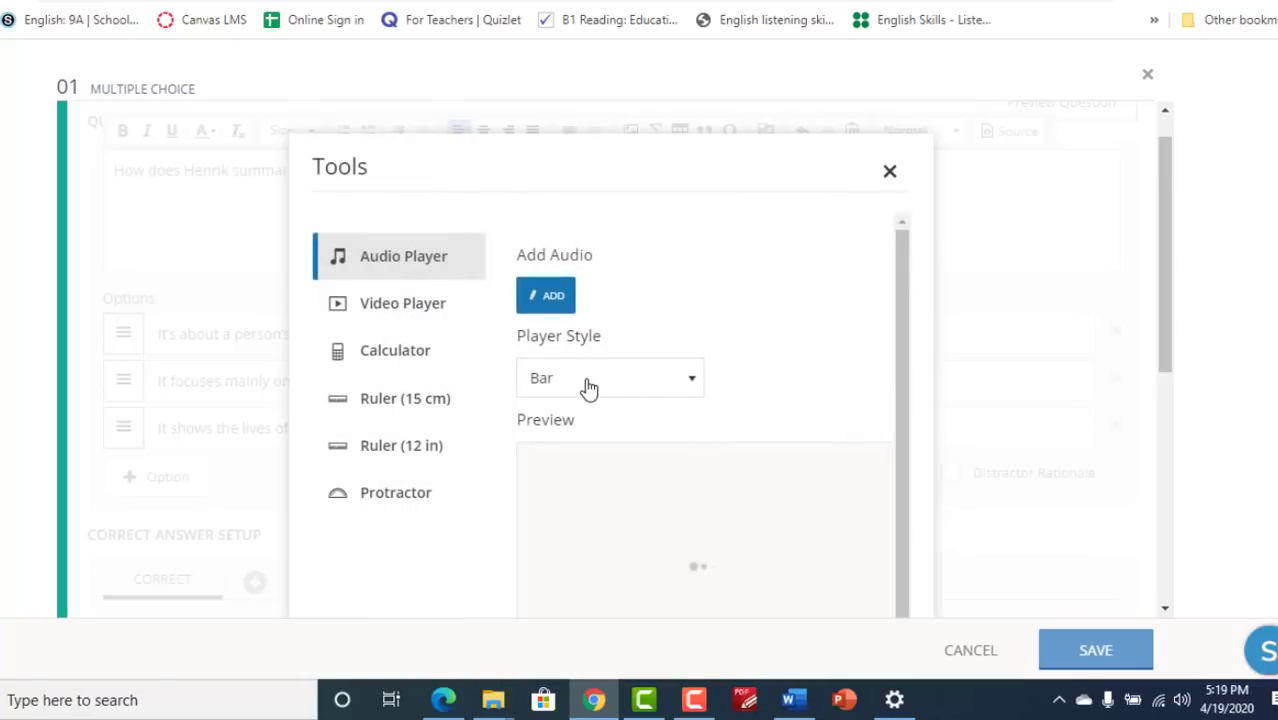
click(604, 388)
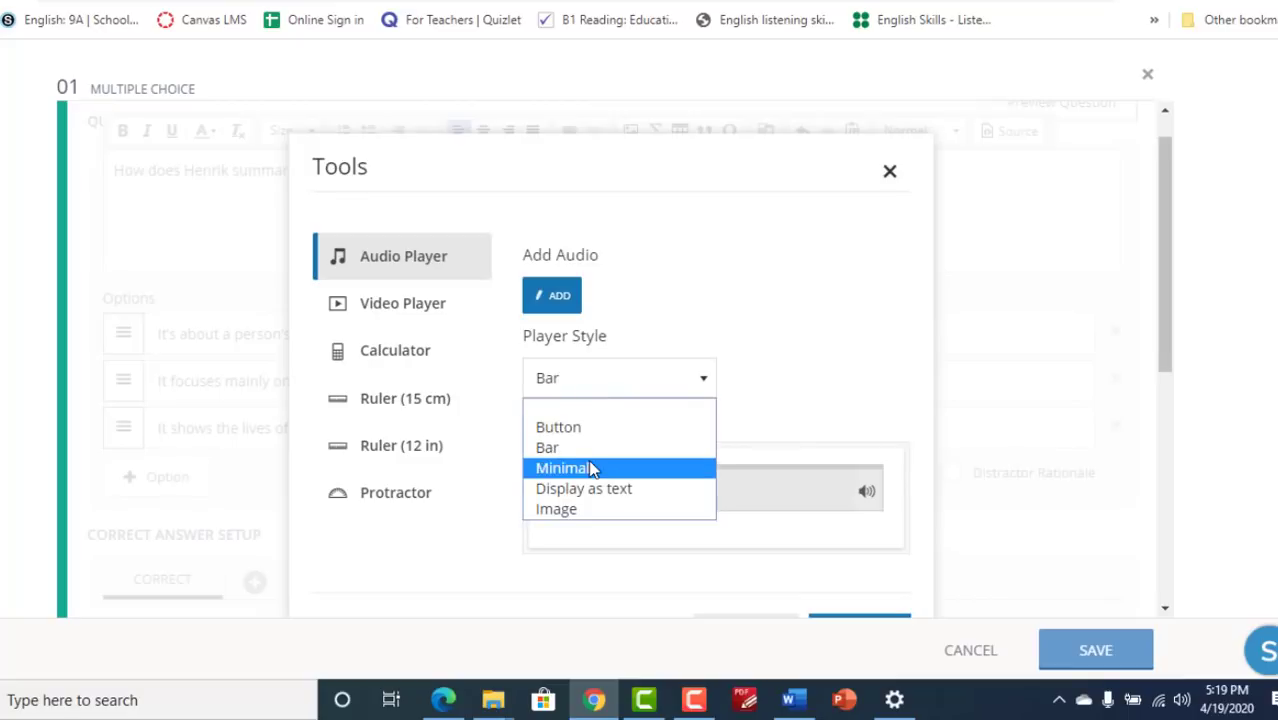
click(590, 465)
click(641, 391)
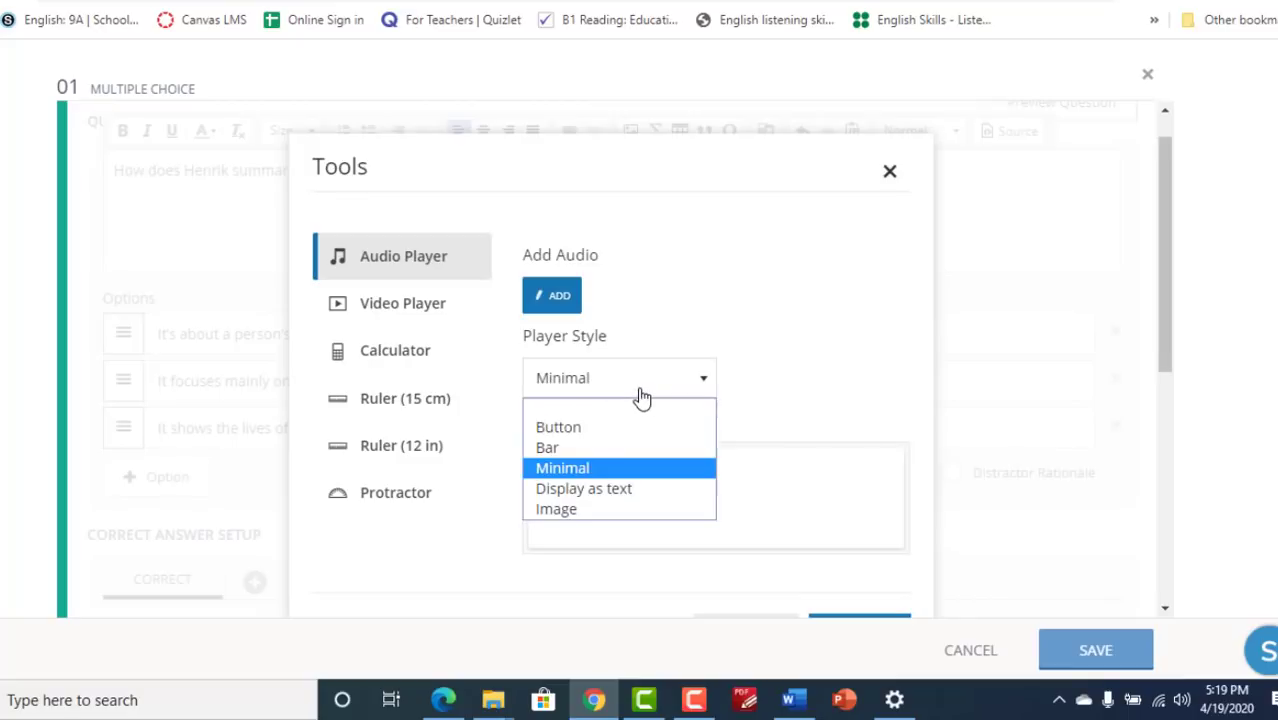
click(616, 493)
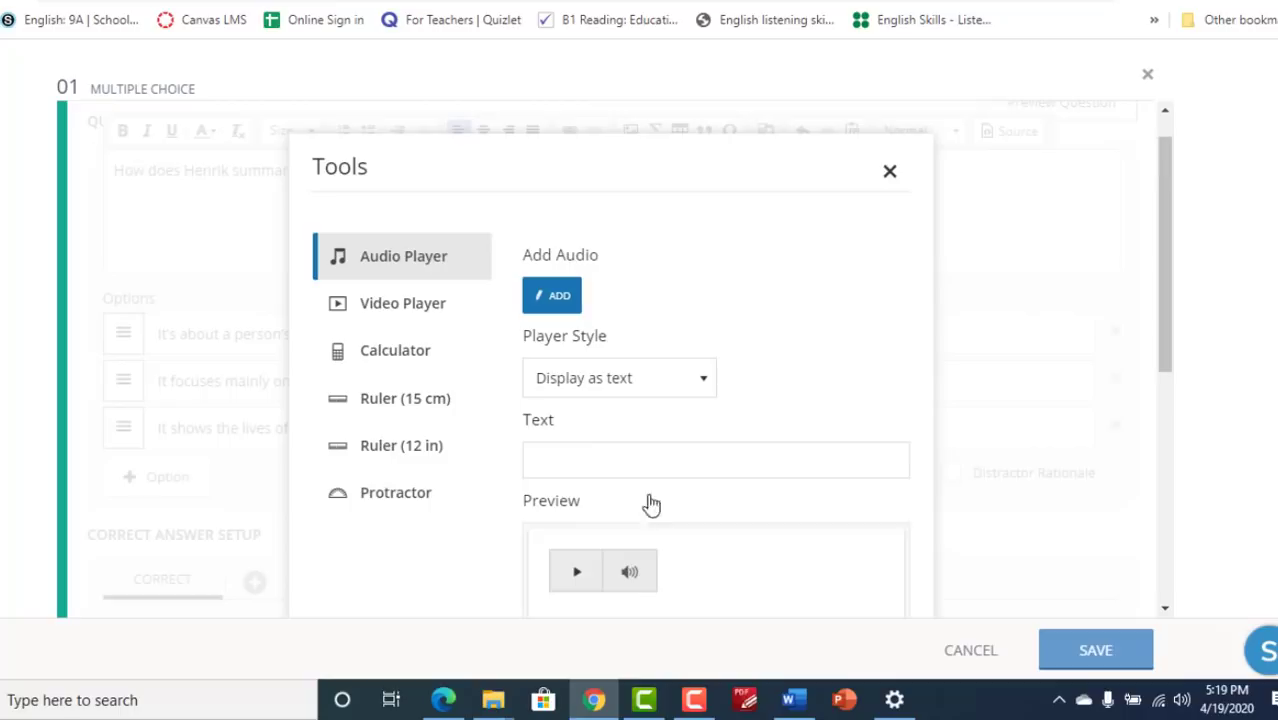
click(619, 462)
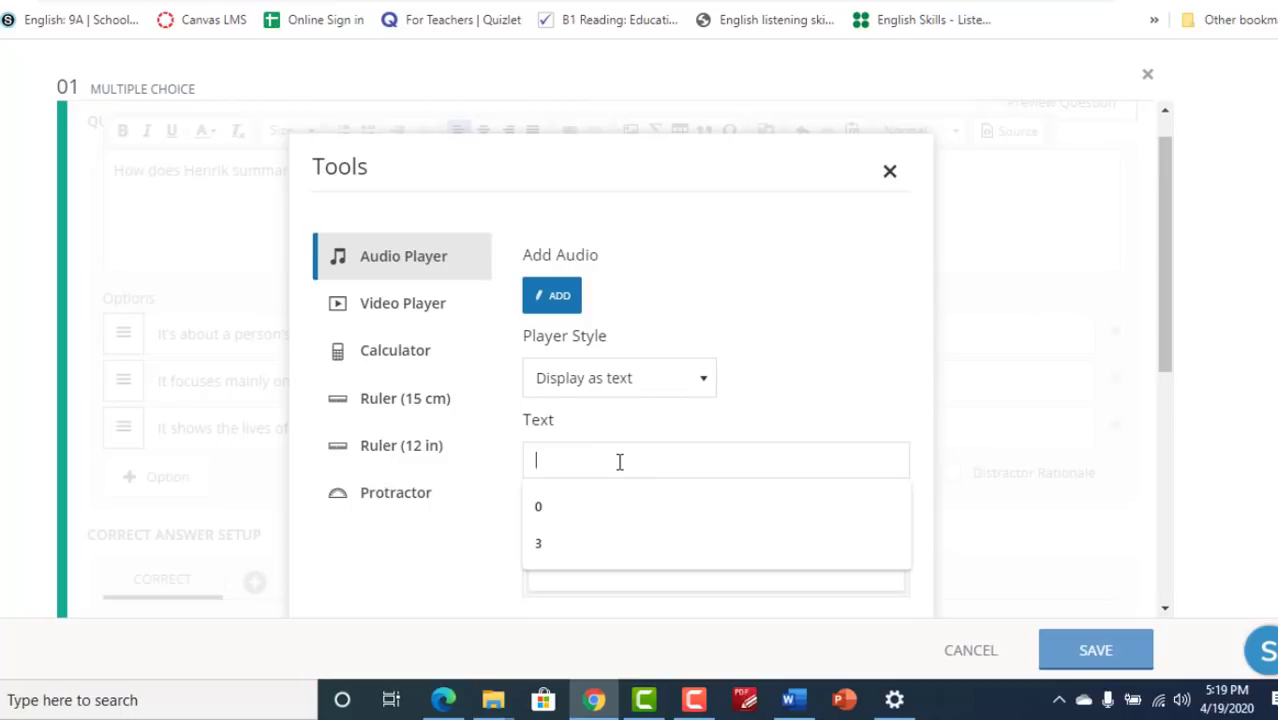
text(Play)
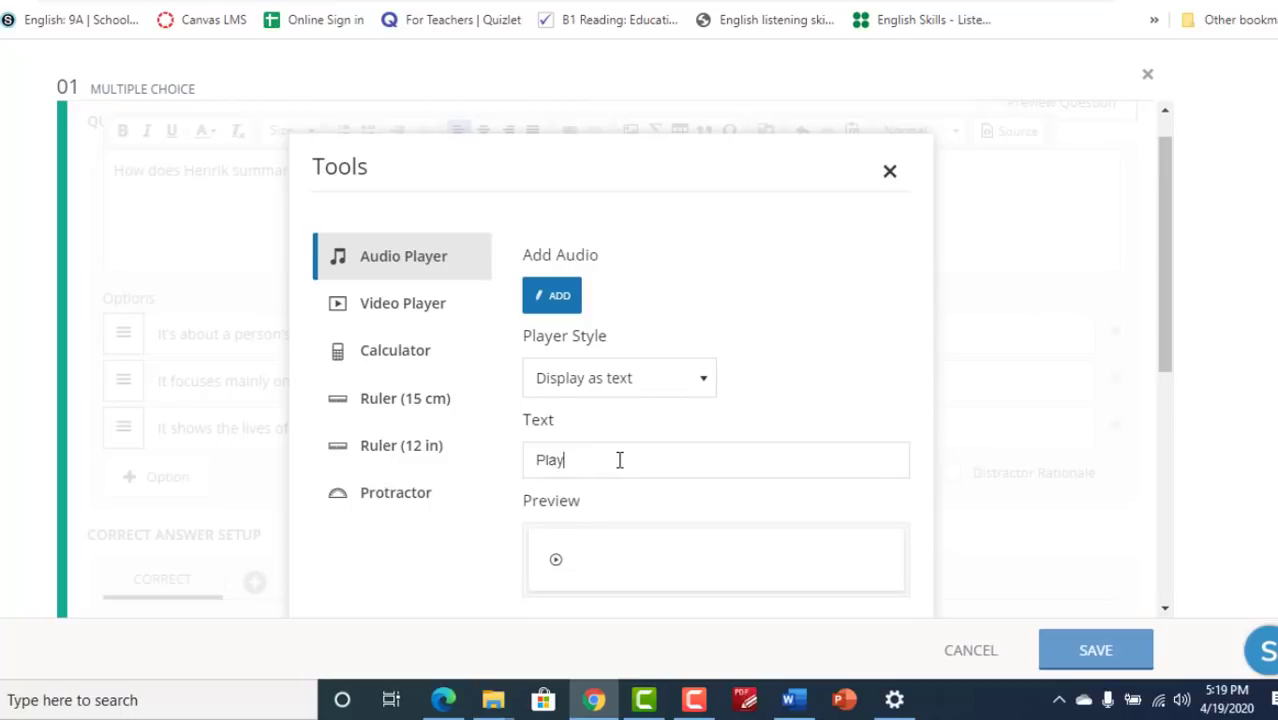
click(636, 376)
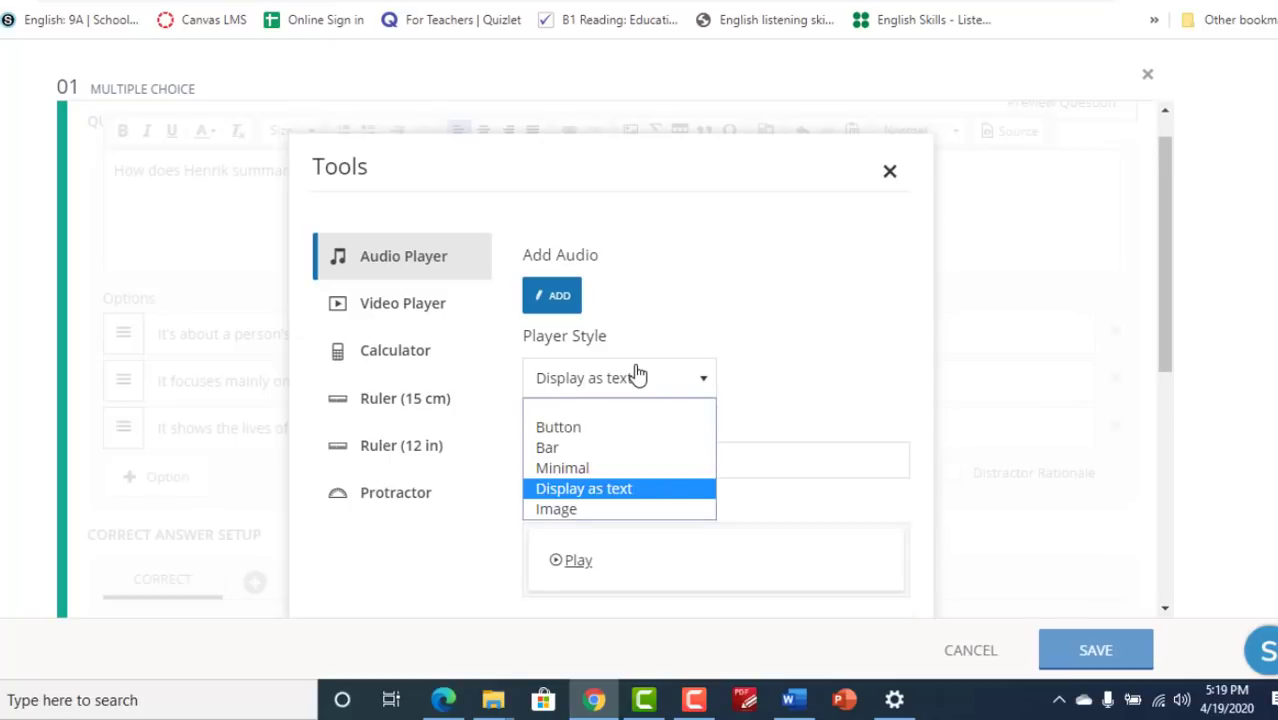
click(590, 428)
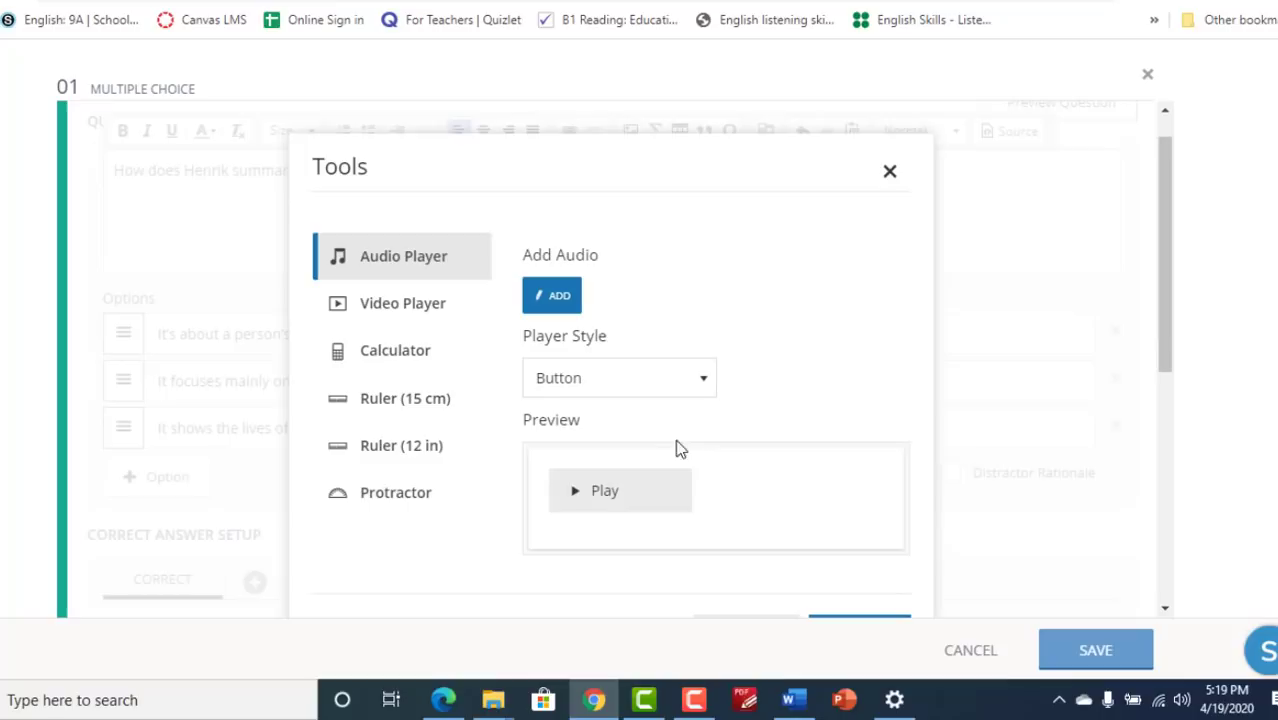
- Set the player style back to Minimal and insert the audio player into question 01
click(677, 388)
click(627, 465)
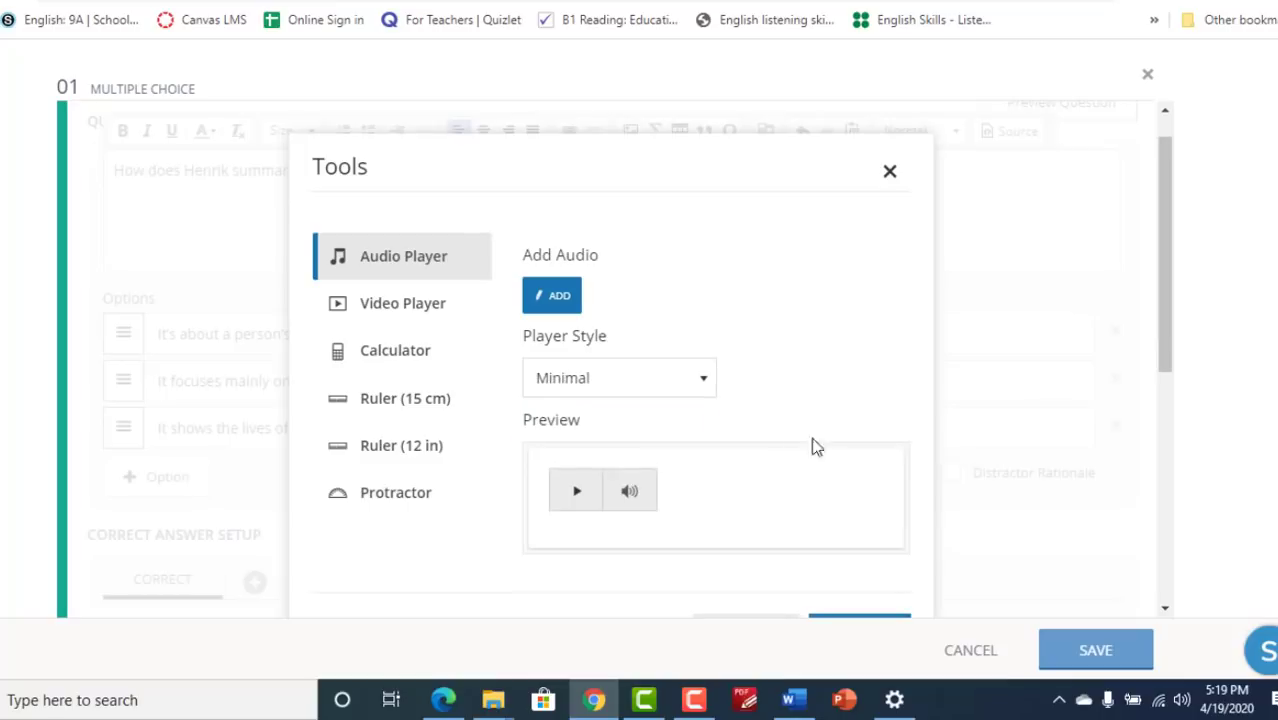
scroll(897, 577, down, 1)
click(864, 606)
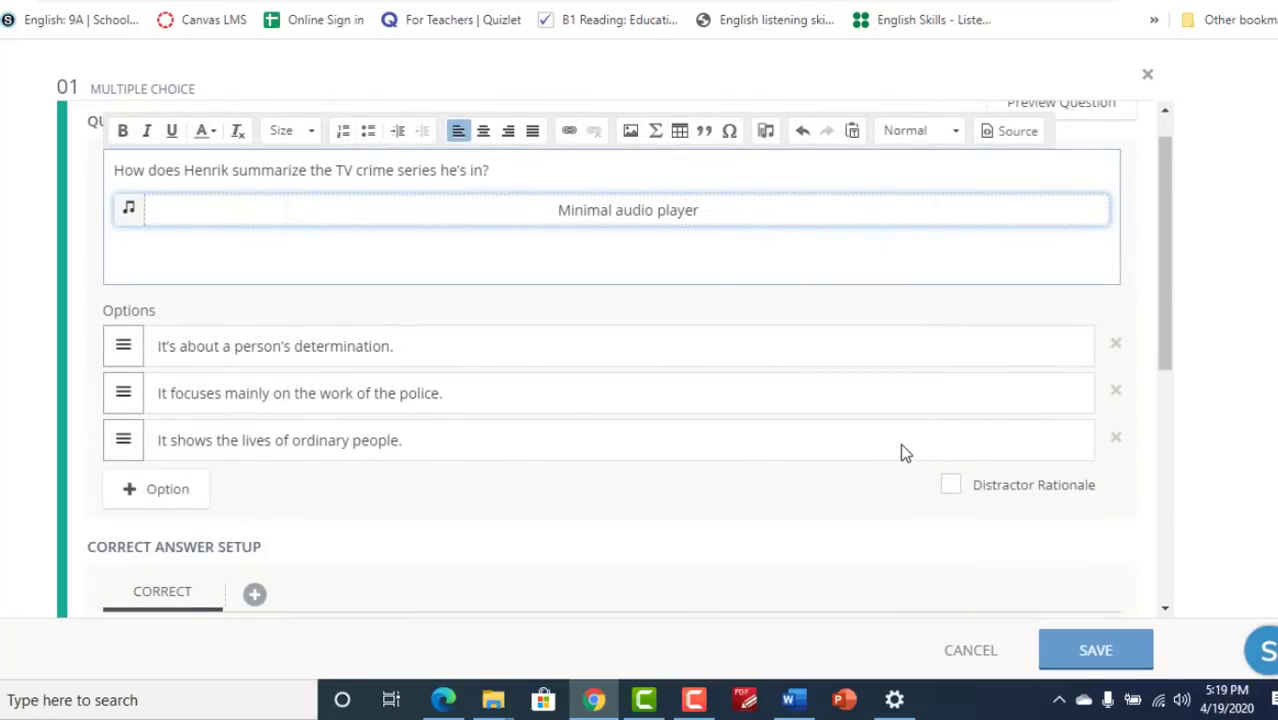
scroll(1061, 277, up, 1)
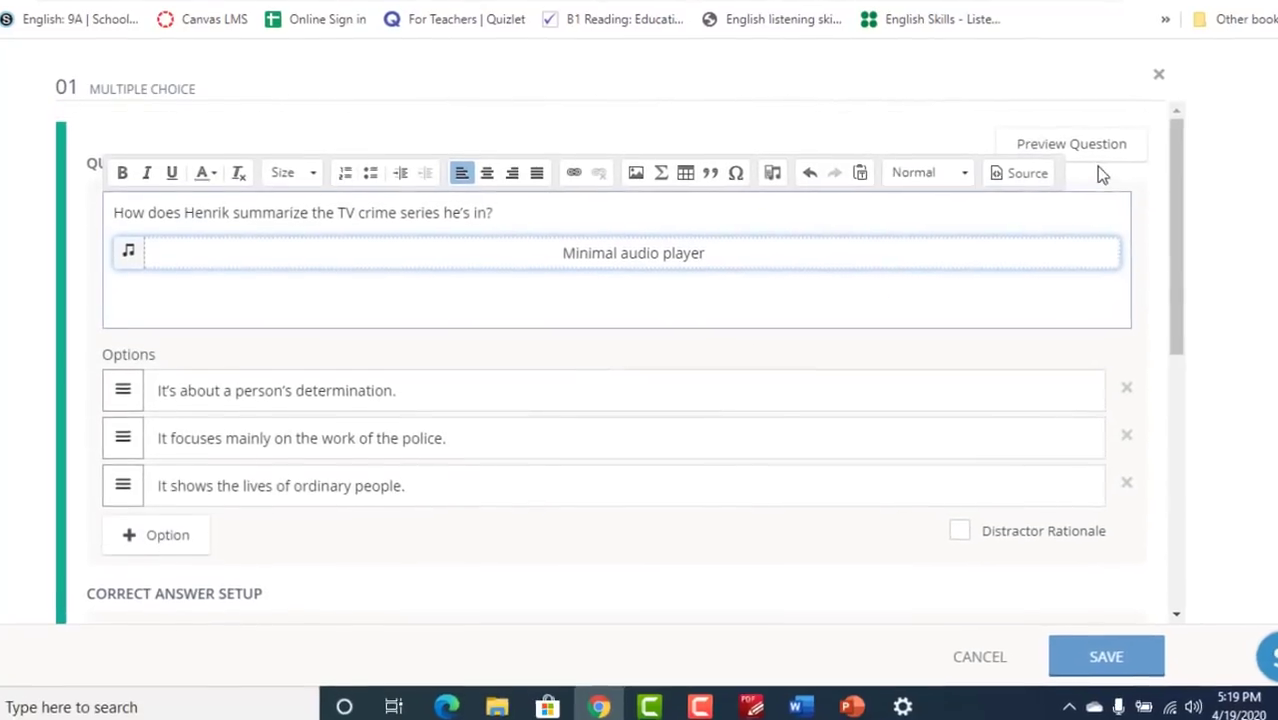
- Preview question 01 as a student, play its audio recording, and save the question
click(1090, 148)
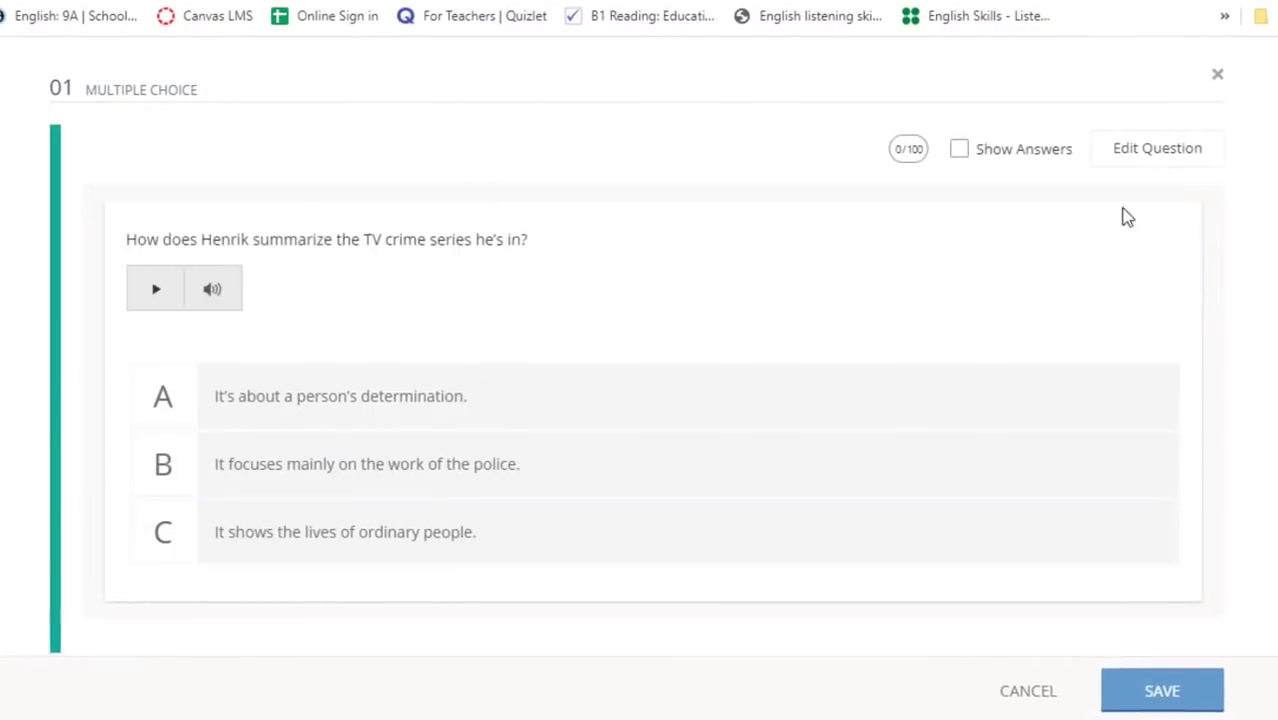
click(161, 298)
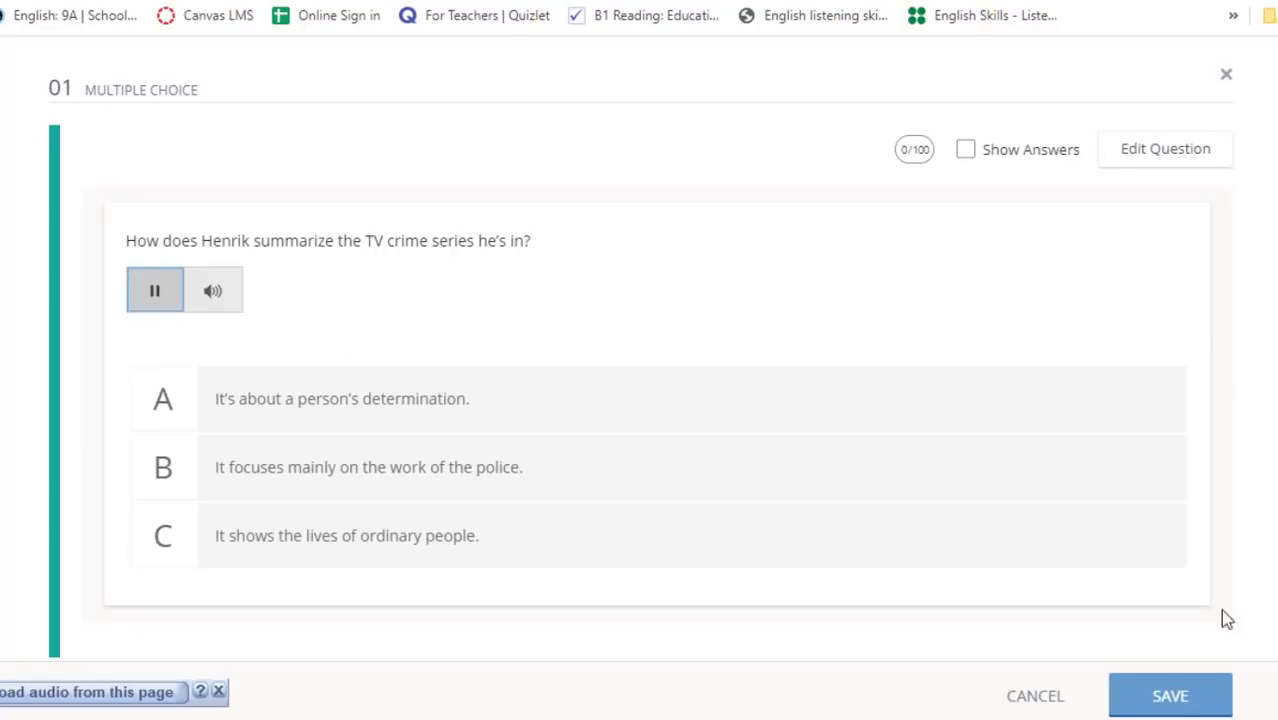
click(1170, 692)
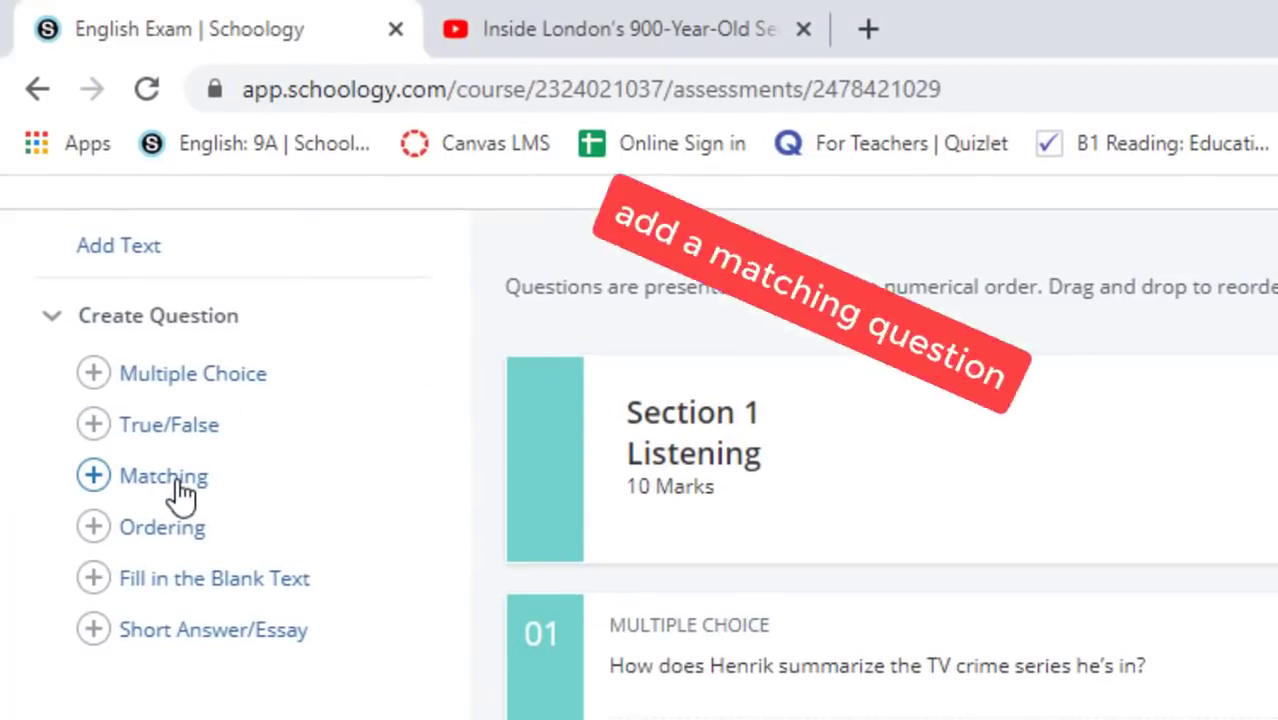
- Start a new Matching question, then select the instruction and Speaker 1–3 lines in Word
click(183, 490)
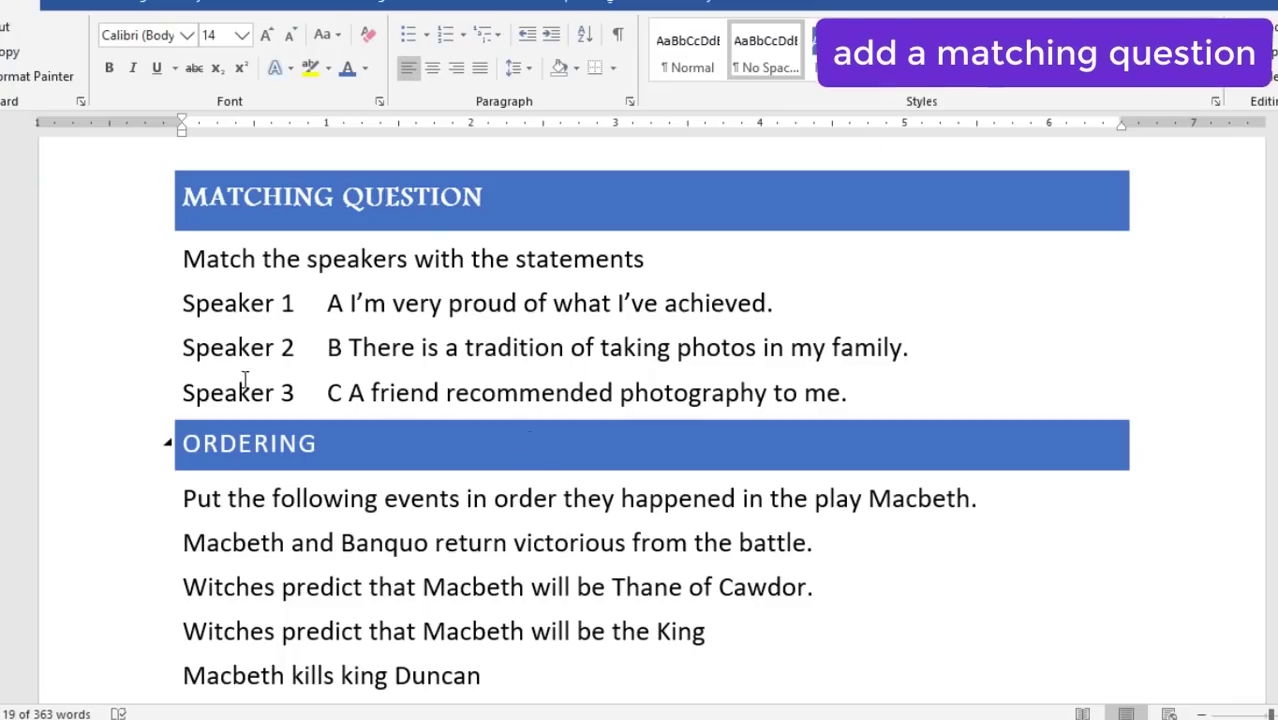
click(148, 270)
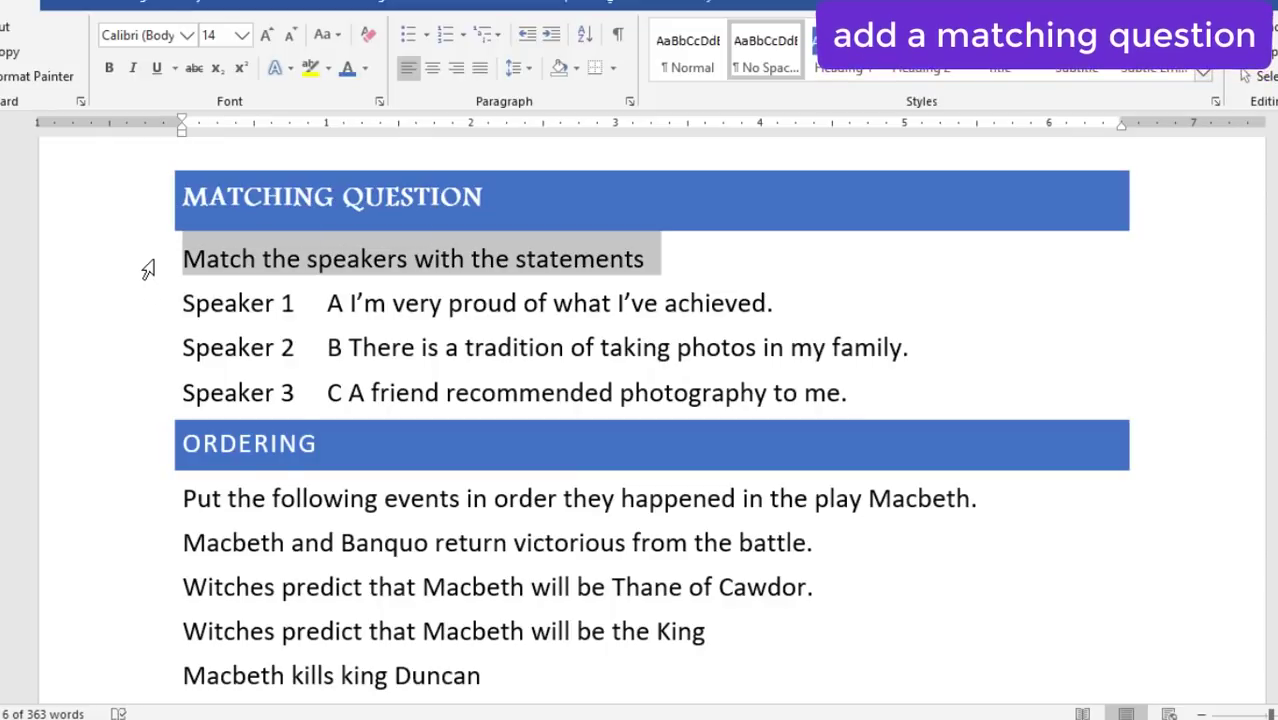
drag(148, 266, 152, 392)
key(ctrl+c)
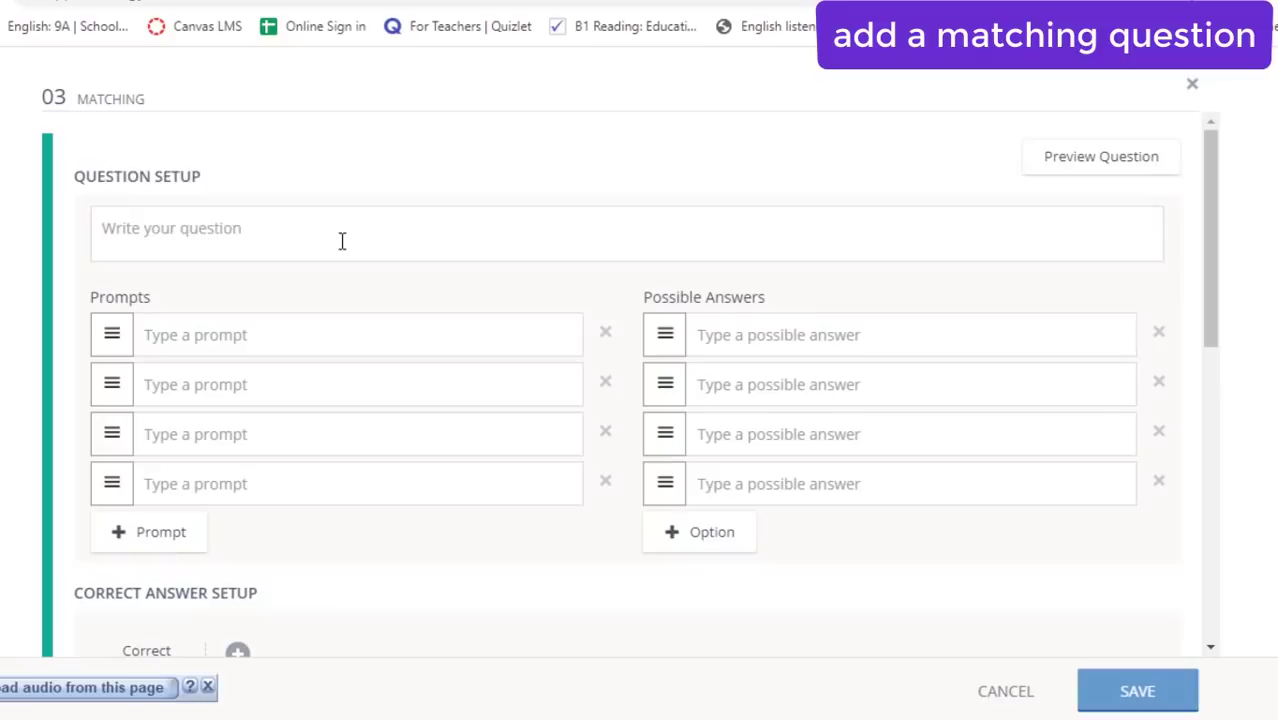
- Paste the matching text into the question box and move Speakers 1–3 into the prompt fields
click(340, 241)
key(ctrl+v)
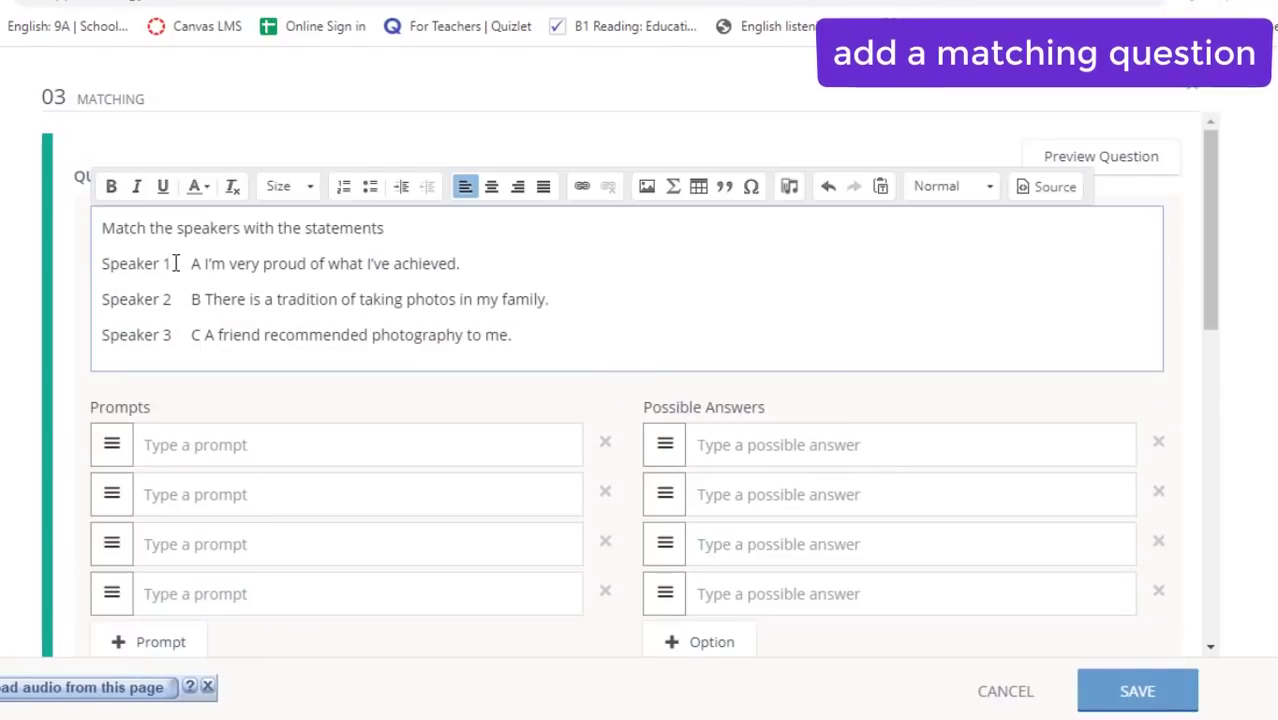
drag(175, 263, 219, 441)
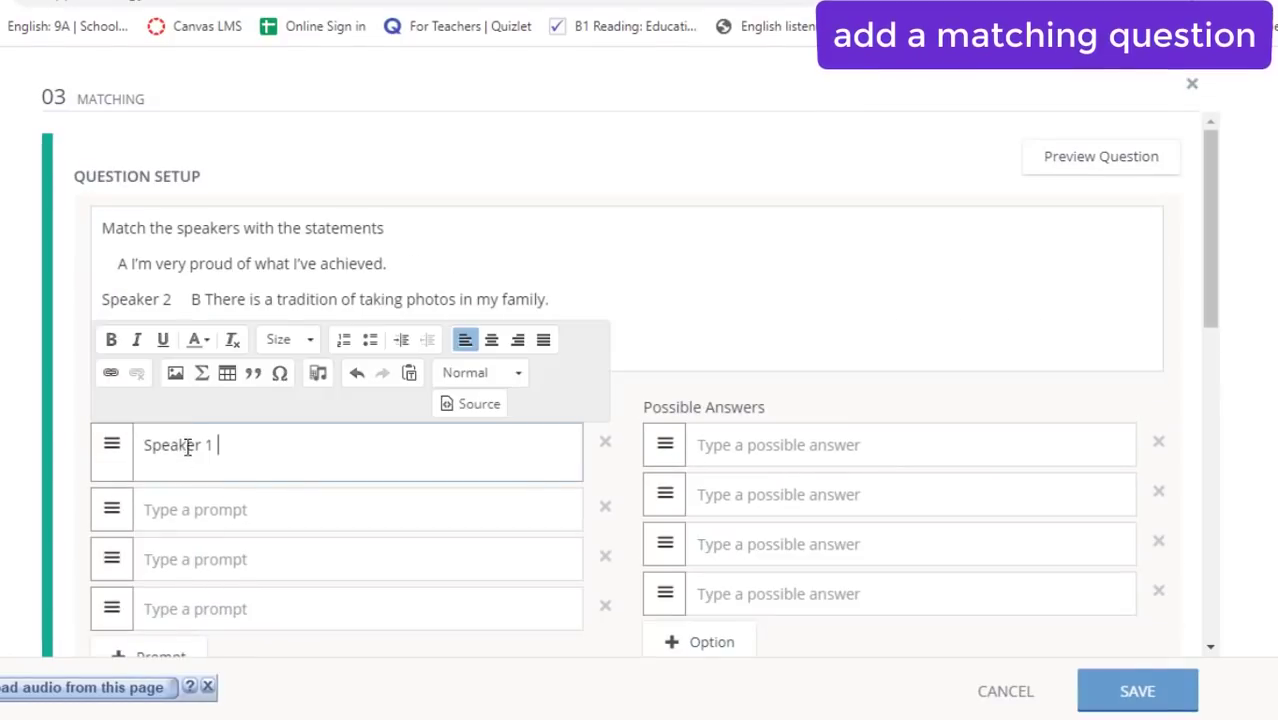
click(177, 297)
drag(177, 297, 196, 515)
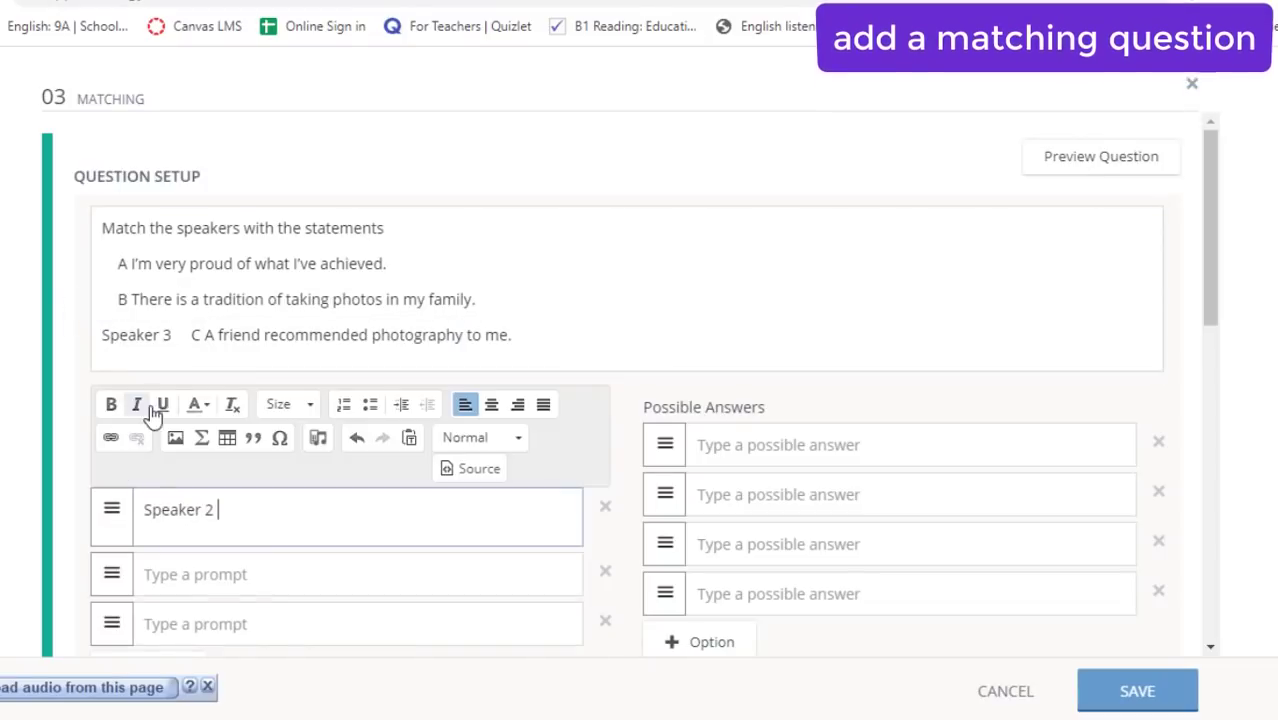
click(172, 335)
drag(174, 337, 67, 386)
drag(110, 337, 165, 585)
- Move statements A, B and C into the three Possible Answer fields
click(435, 318)
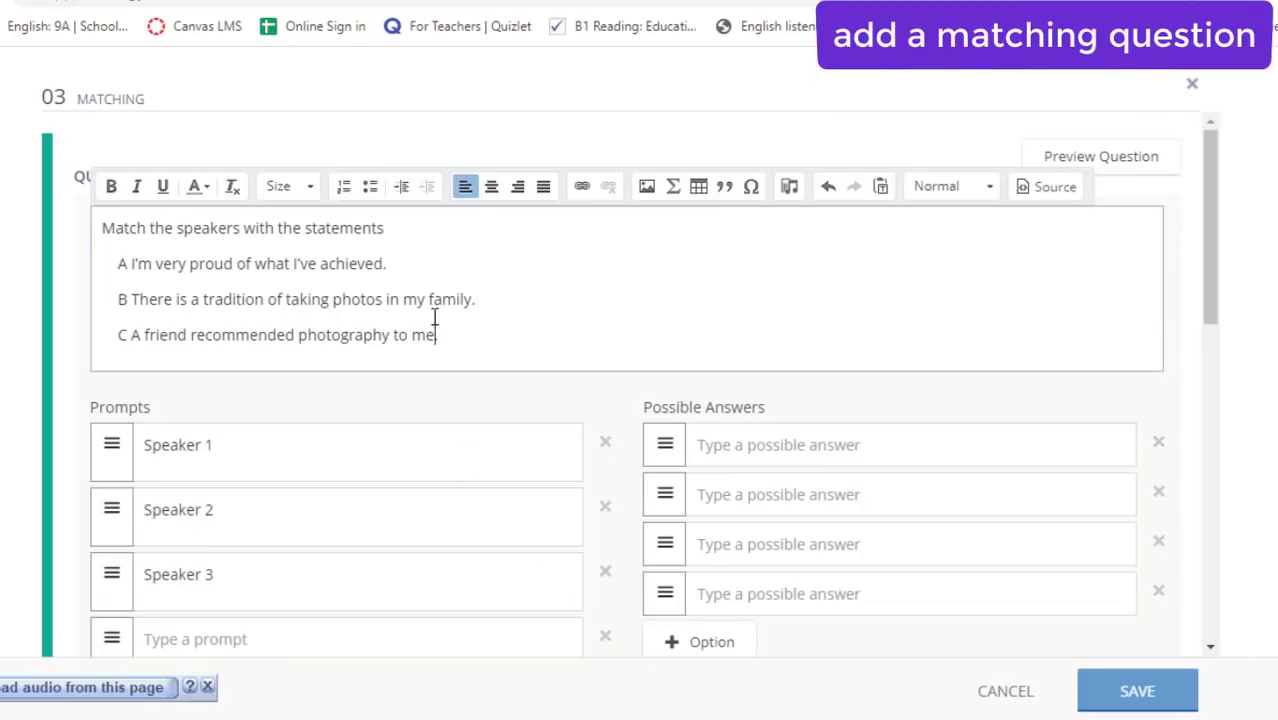
drag(400, 257, 110, 265)
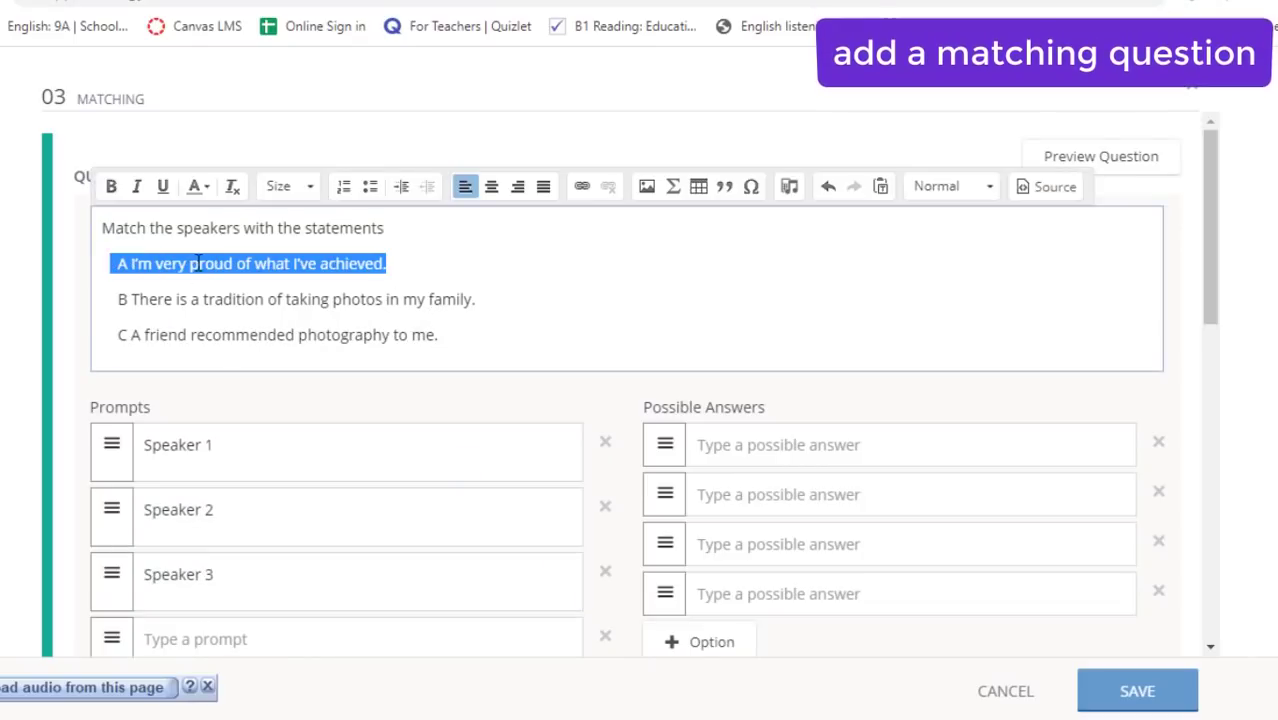
drag(197, 266, 787, 448)
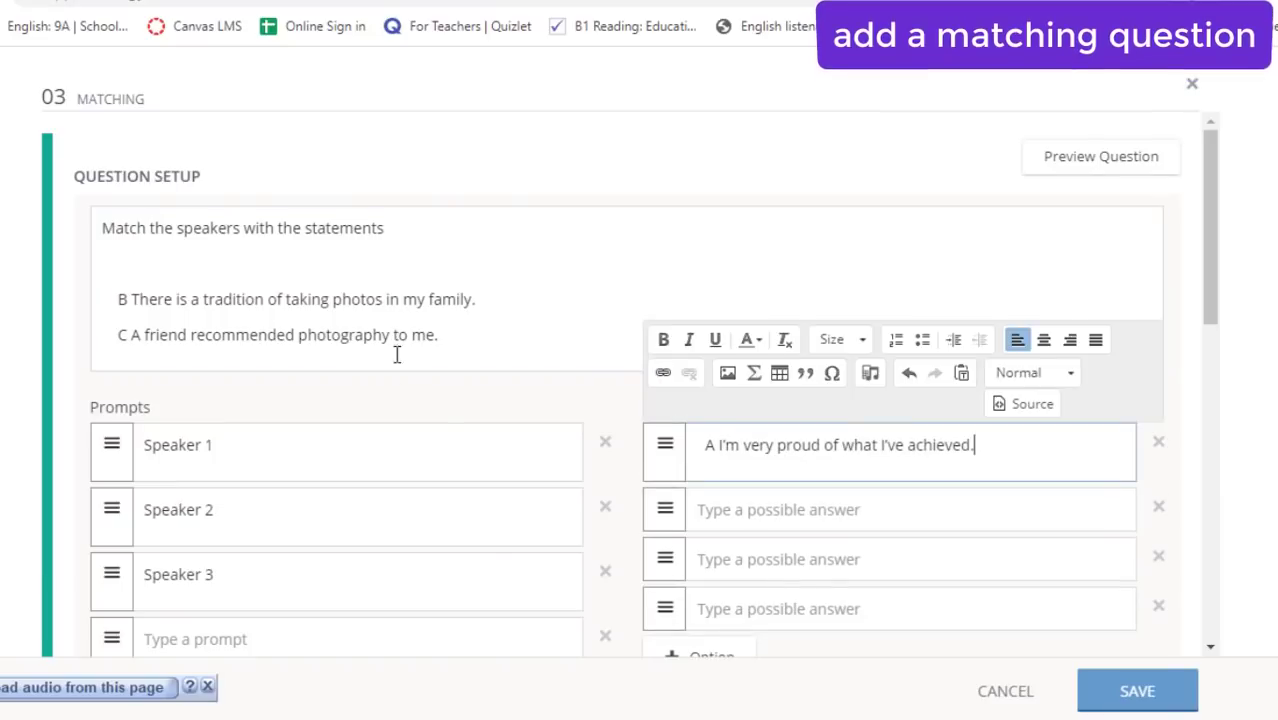
click(483, 299)
drag(483, 299, 120, 298)
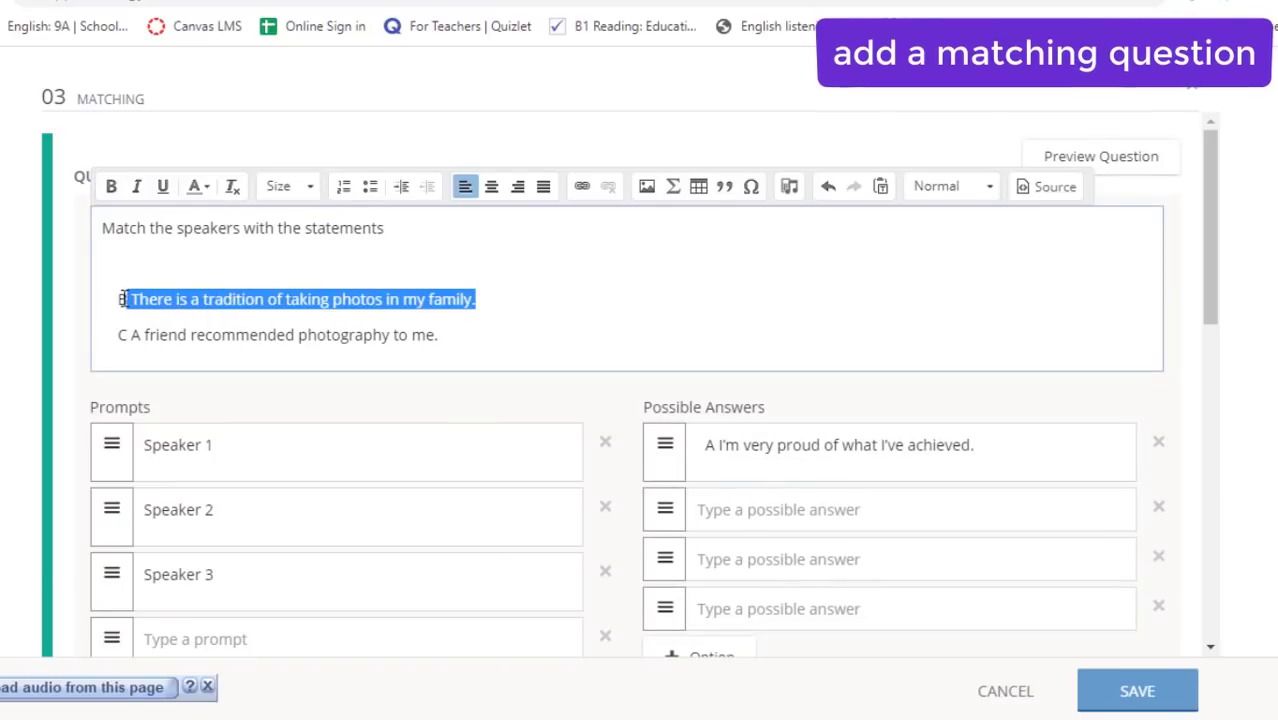
drag(202, 312, 700, 500)
drag(444, 330, 105, 299)
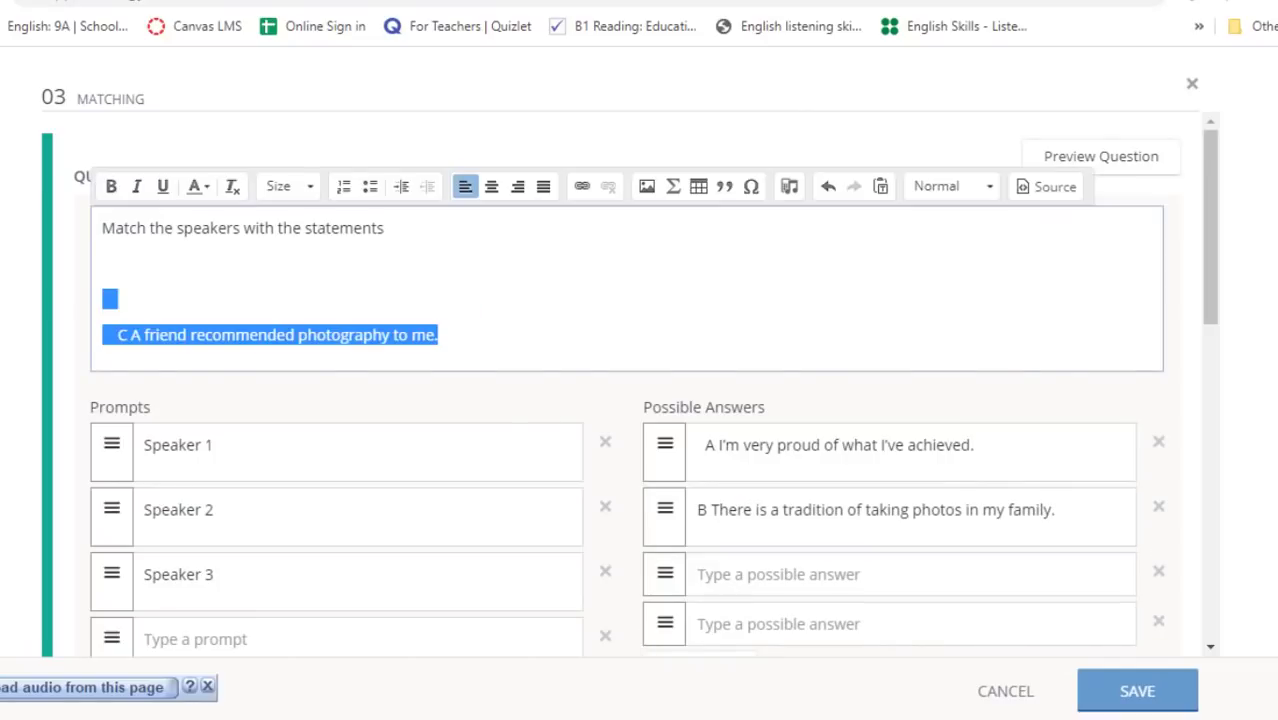
click(168, 334)
drag(458, 335, 85, 342)
drag(166, 337, 750, 582)
- Delete two blank lines from the question text and remove the empty fourth prompt
click(298, 334)
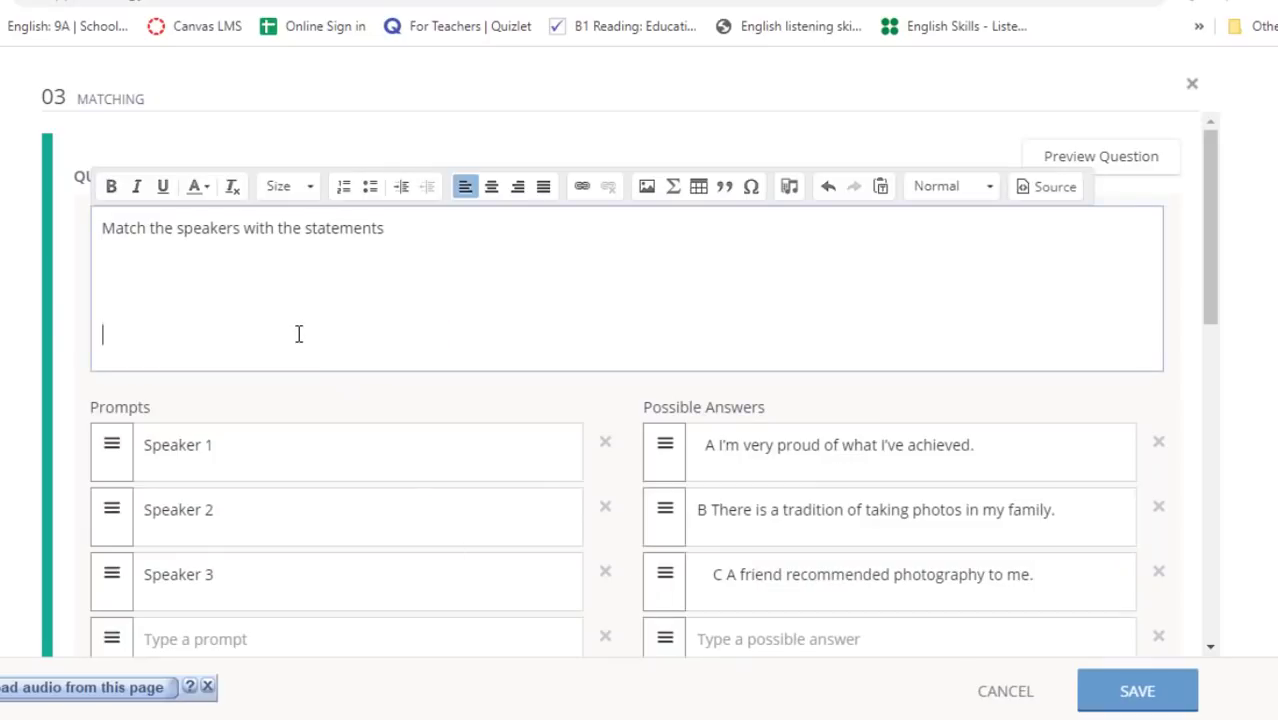
key(BackSpace)
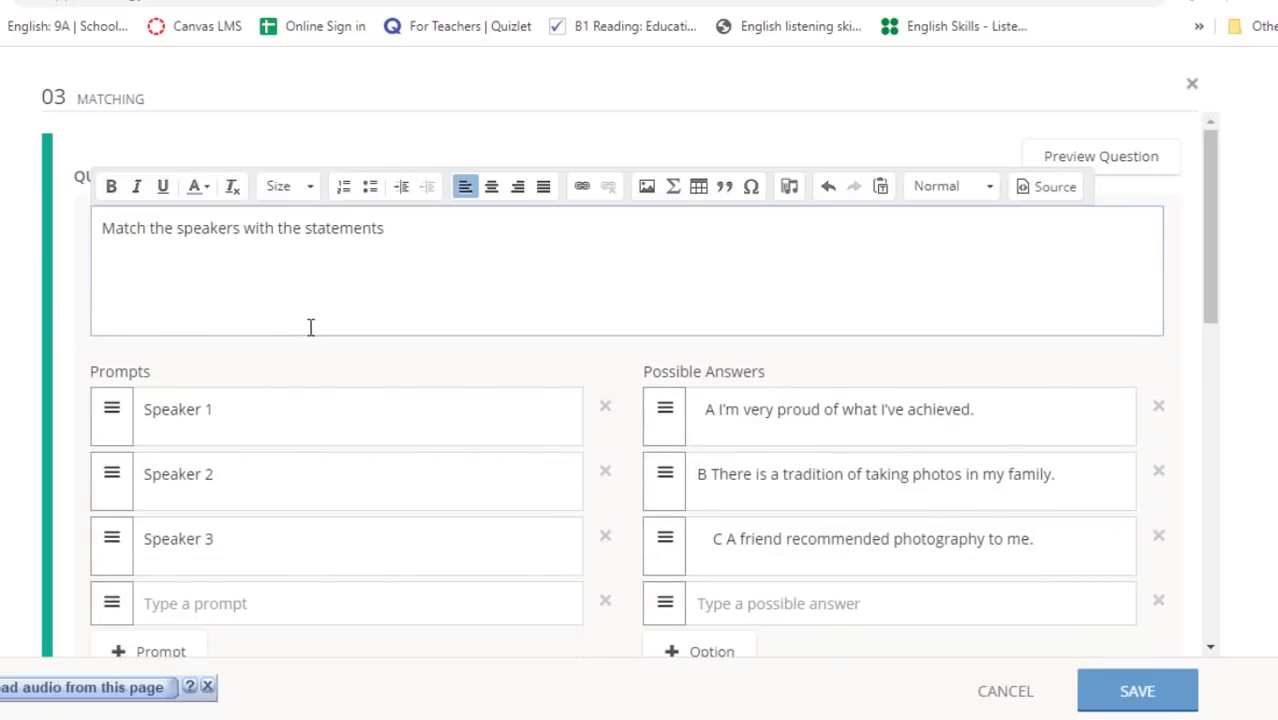
key(BackSpace)
key(BackSpace)
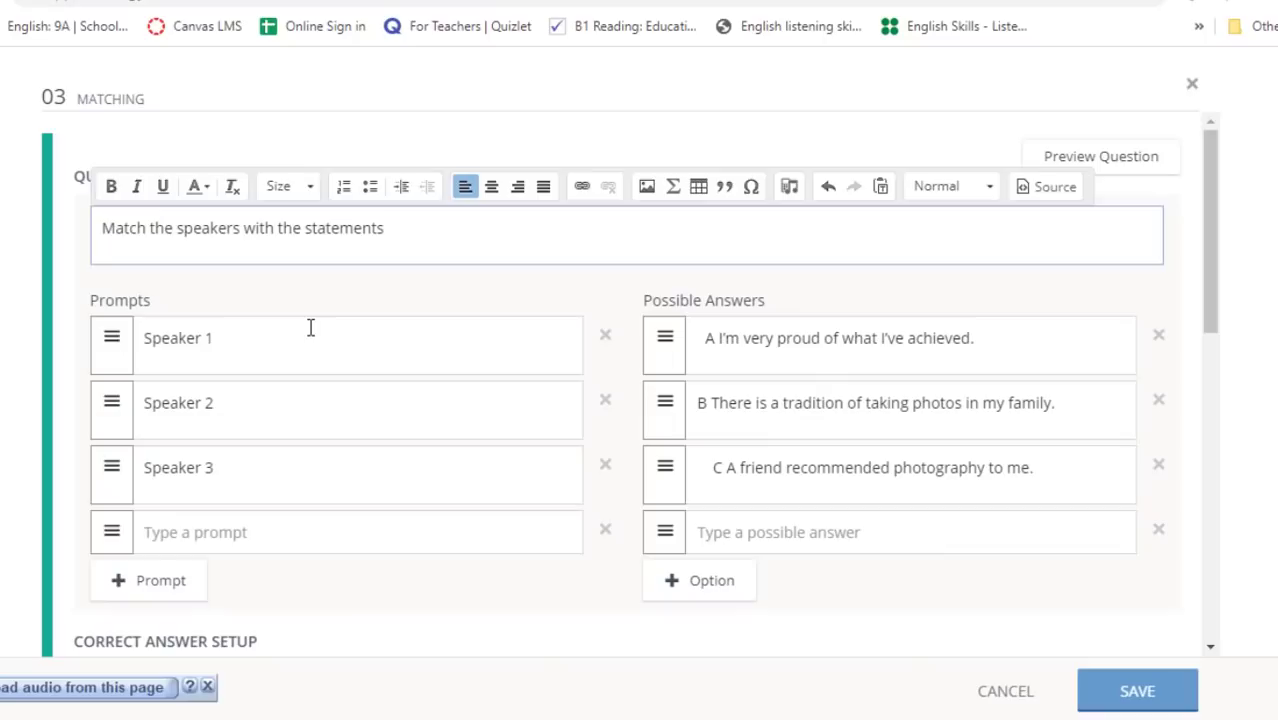
click(605, 531)
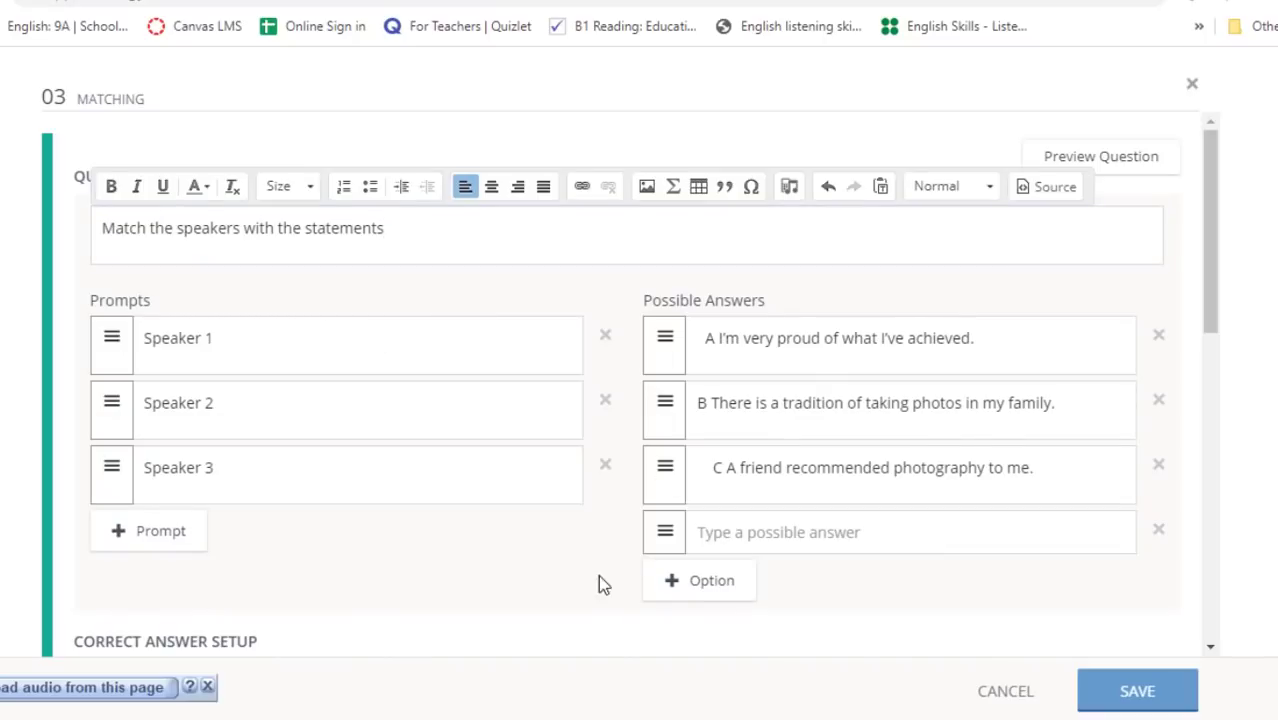
- Add the distractor answer 'D this is an extra one.' and trim the leading spaces before answer C
click(772, 537)
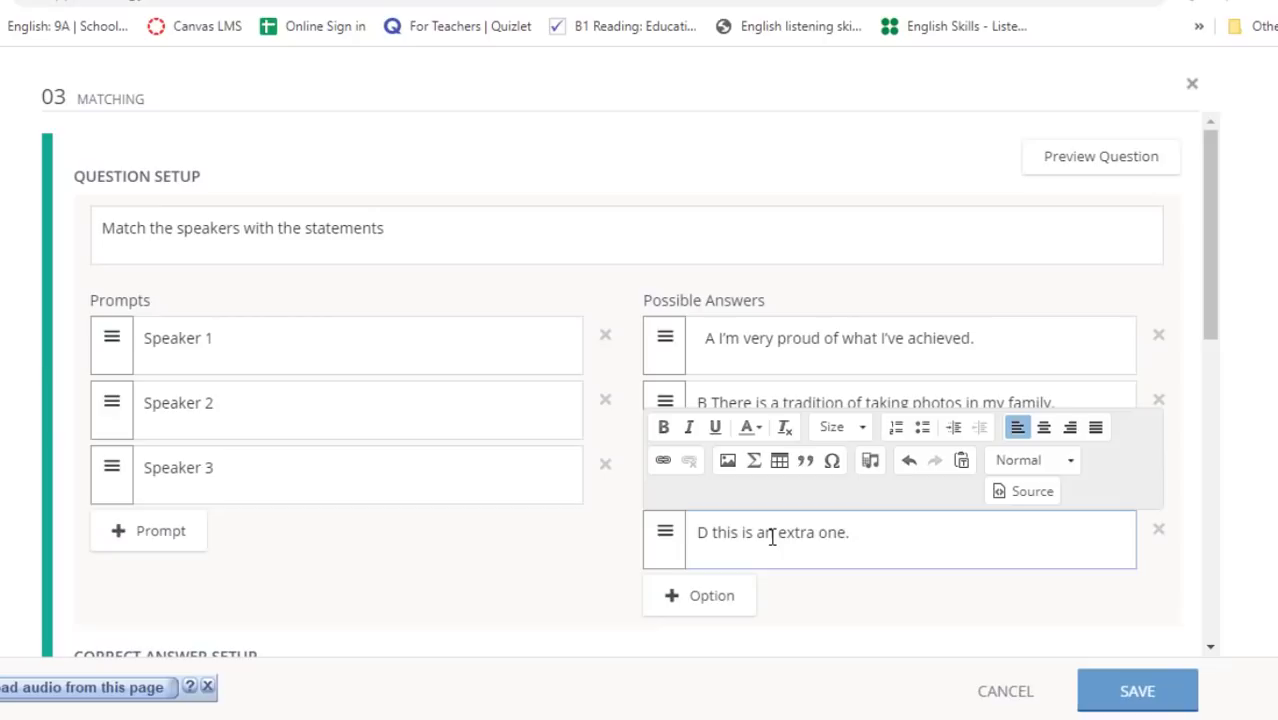
click(1229, 535)
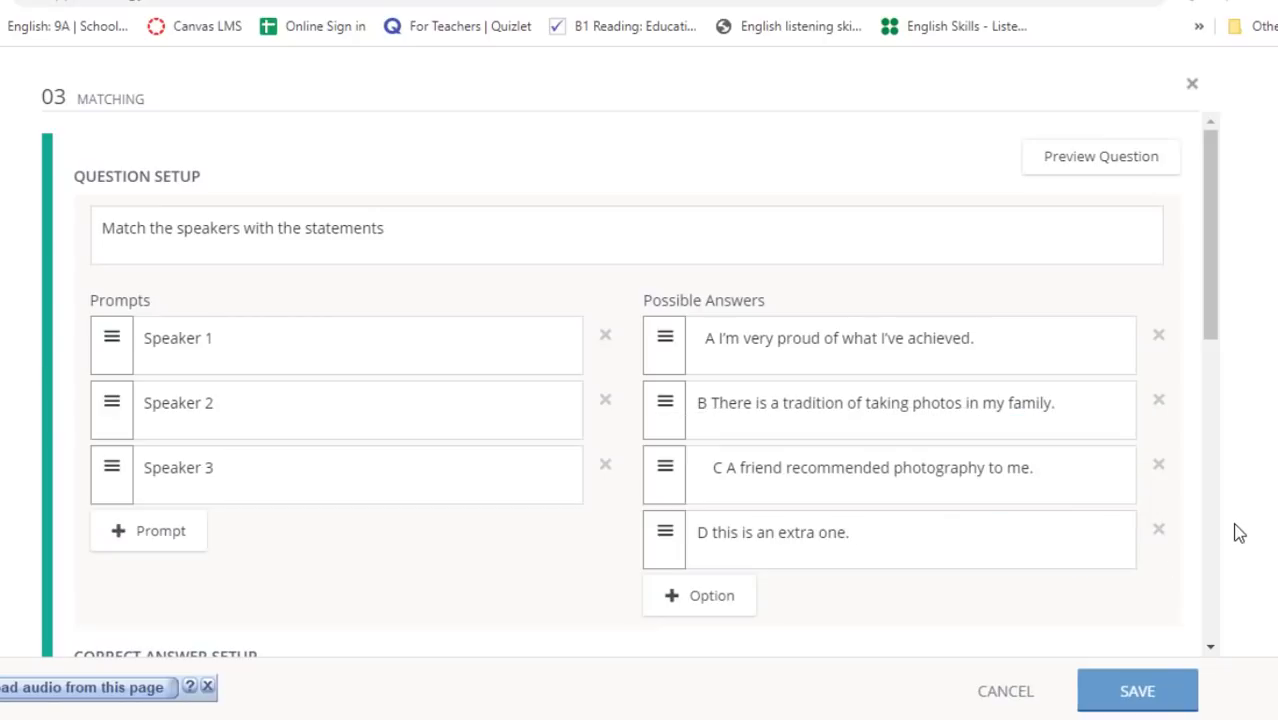
click(716, 472)
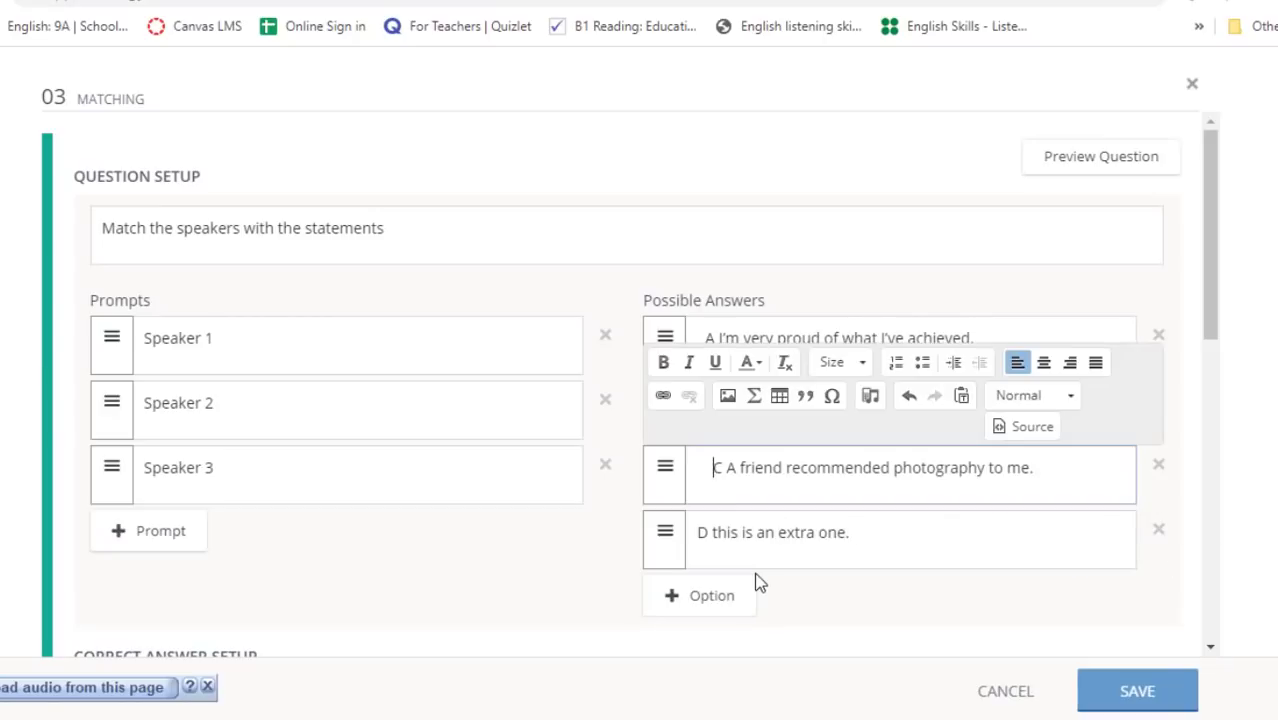
key(BackSpace)
key(BackSpace)
key(BackSpace)
key(BackSpace)
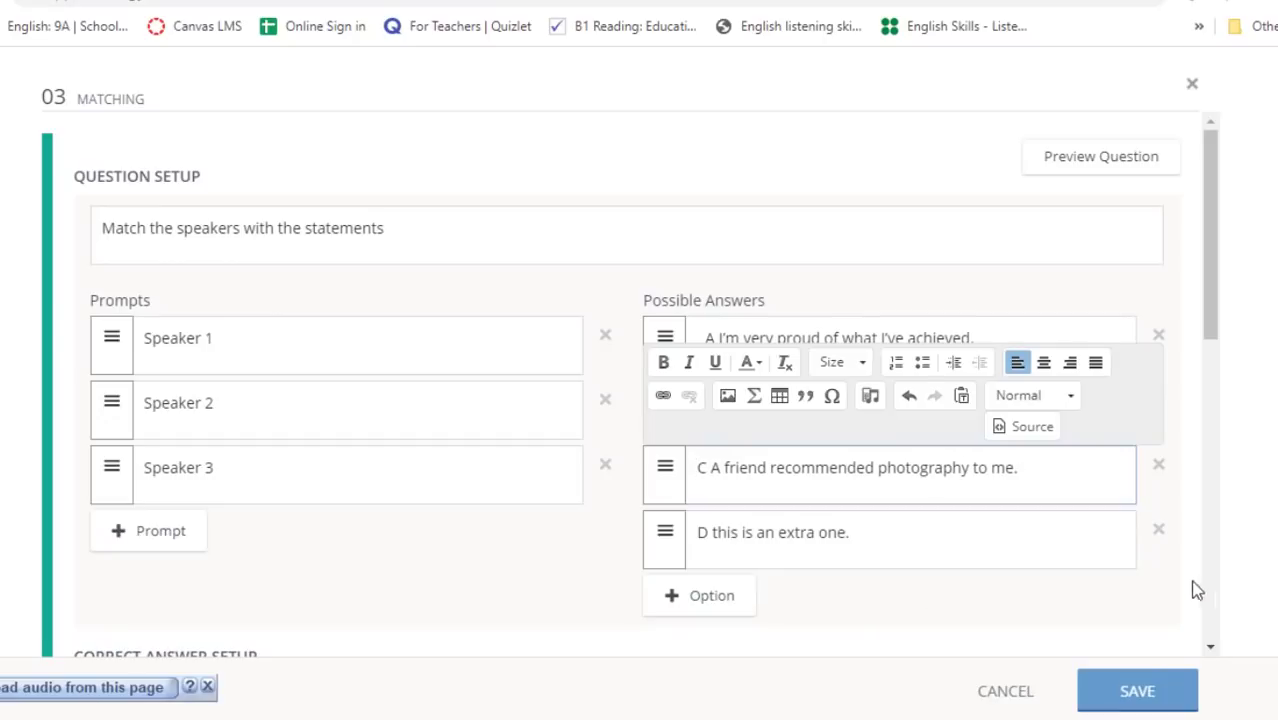
click(1245, 520)
drag(1212, 271, 1218, 495)
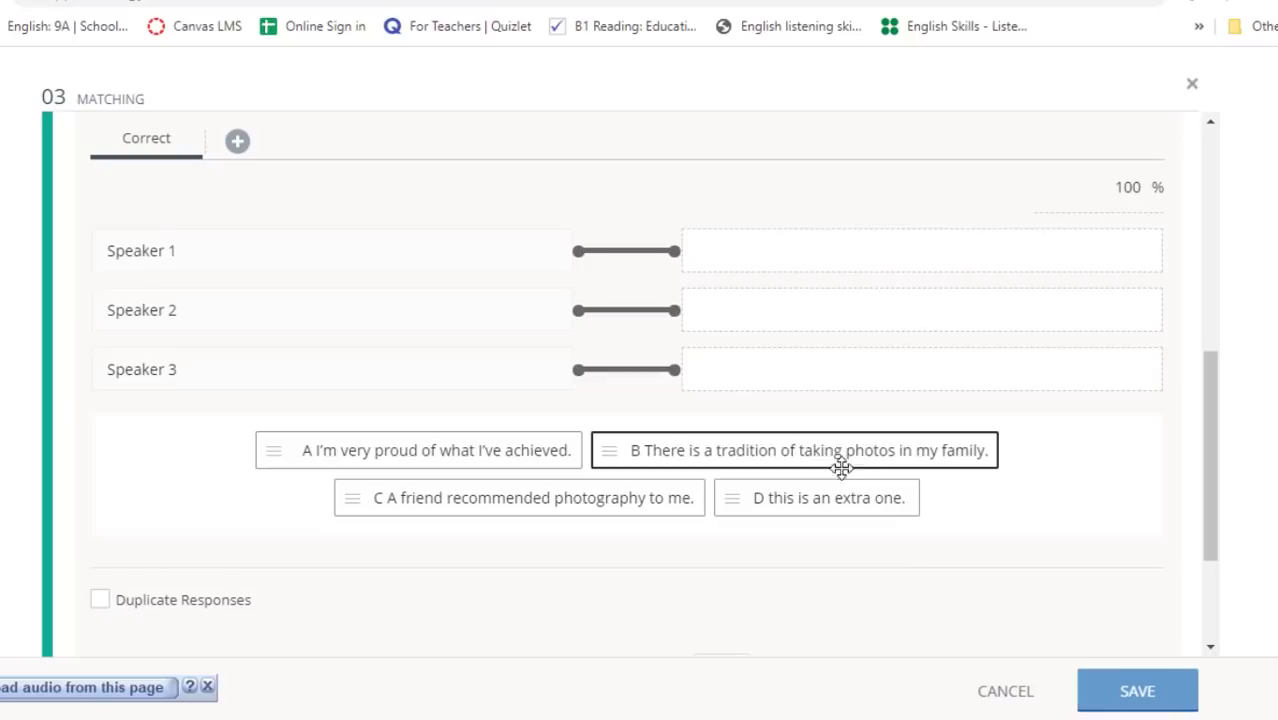
- Pair Speaker 1 with A, Speaker 2 with B, Speaker 3 with C, and choose Partial Match scoring
drag(800, 452, 905, 318)
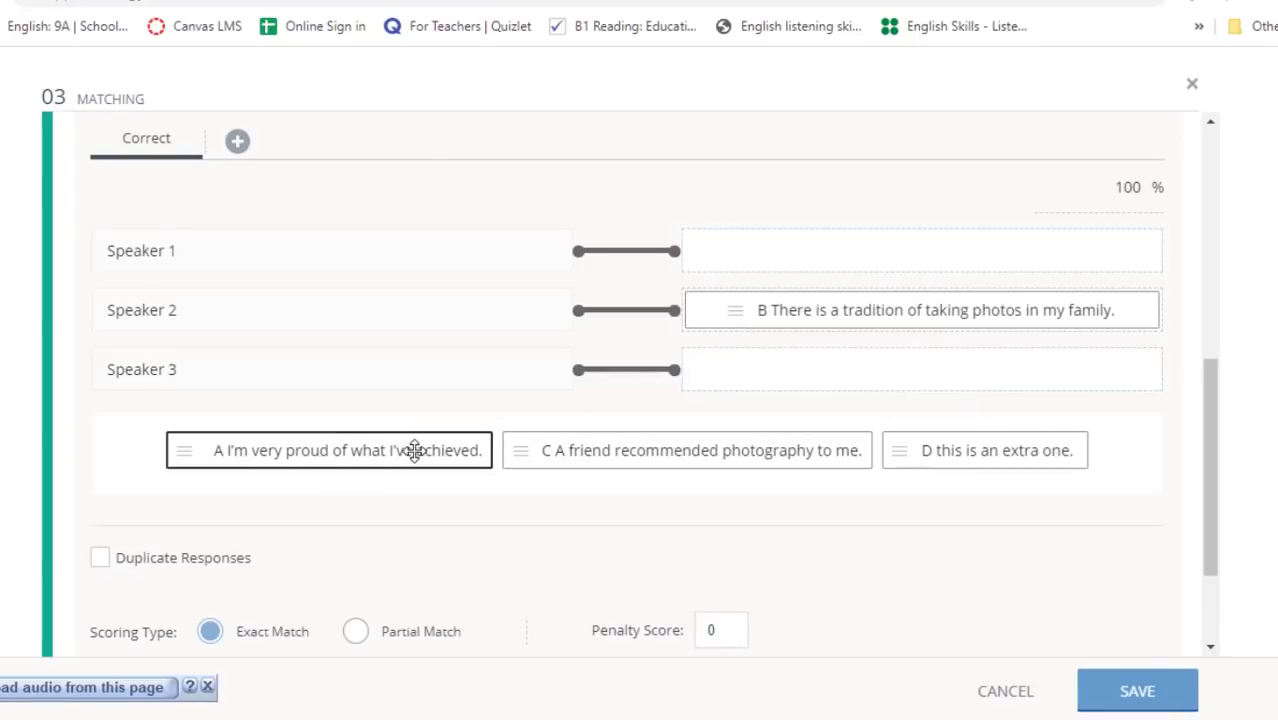
drag(416, 451, 912, 250)
drag(665, 452, 890, 386)
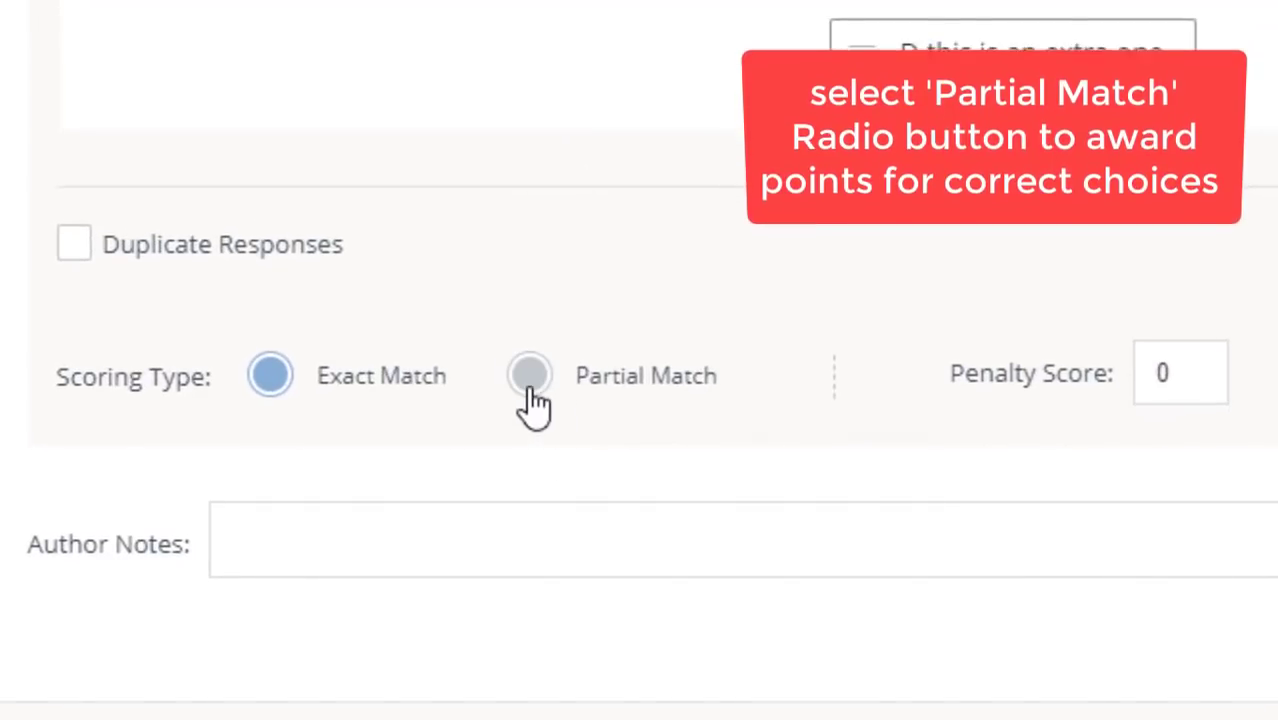
click(532, 392)
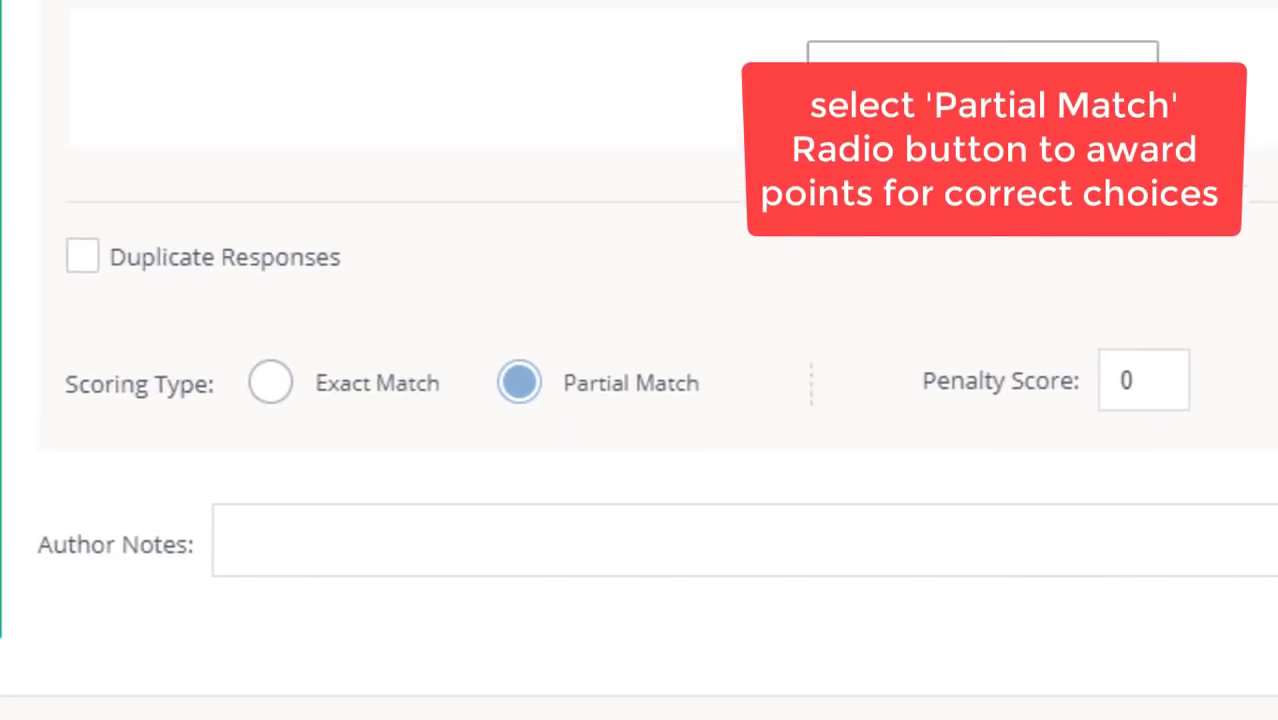
scroll(1137, 383, up, 5)
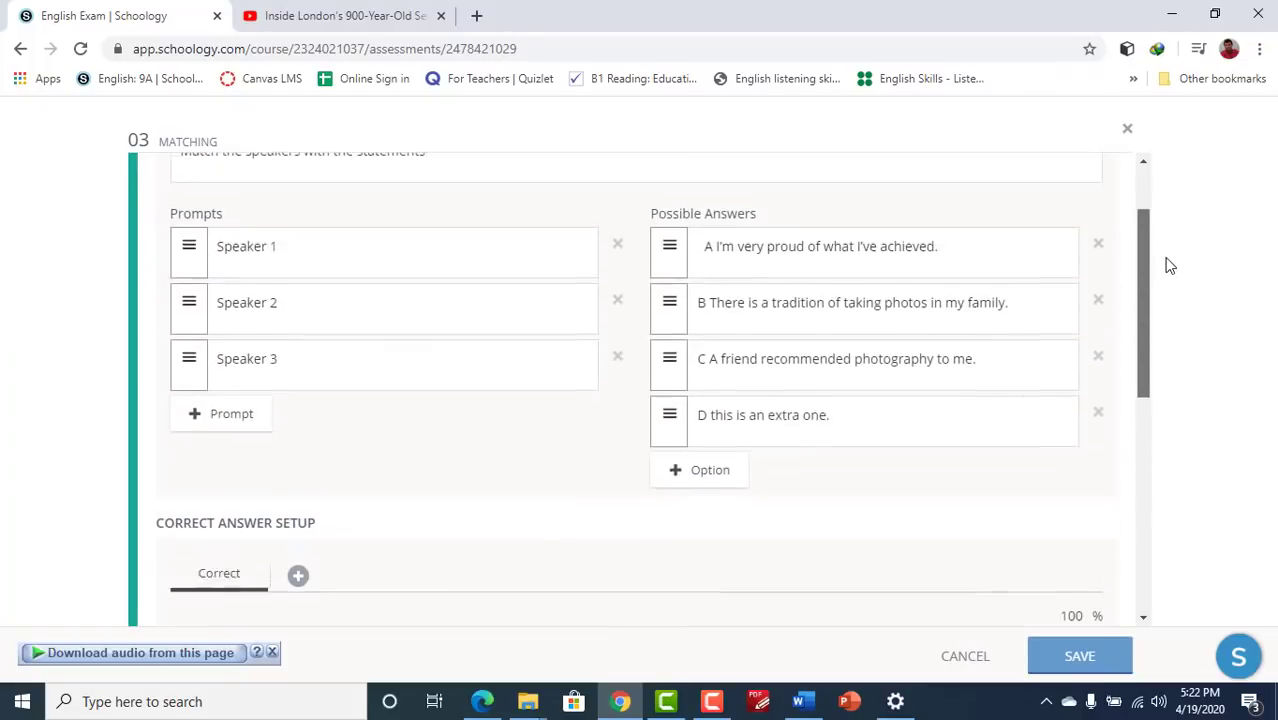
scroll(1170, 266, up, 2)
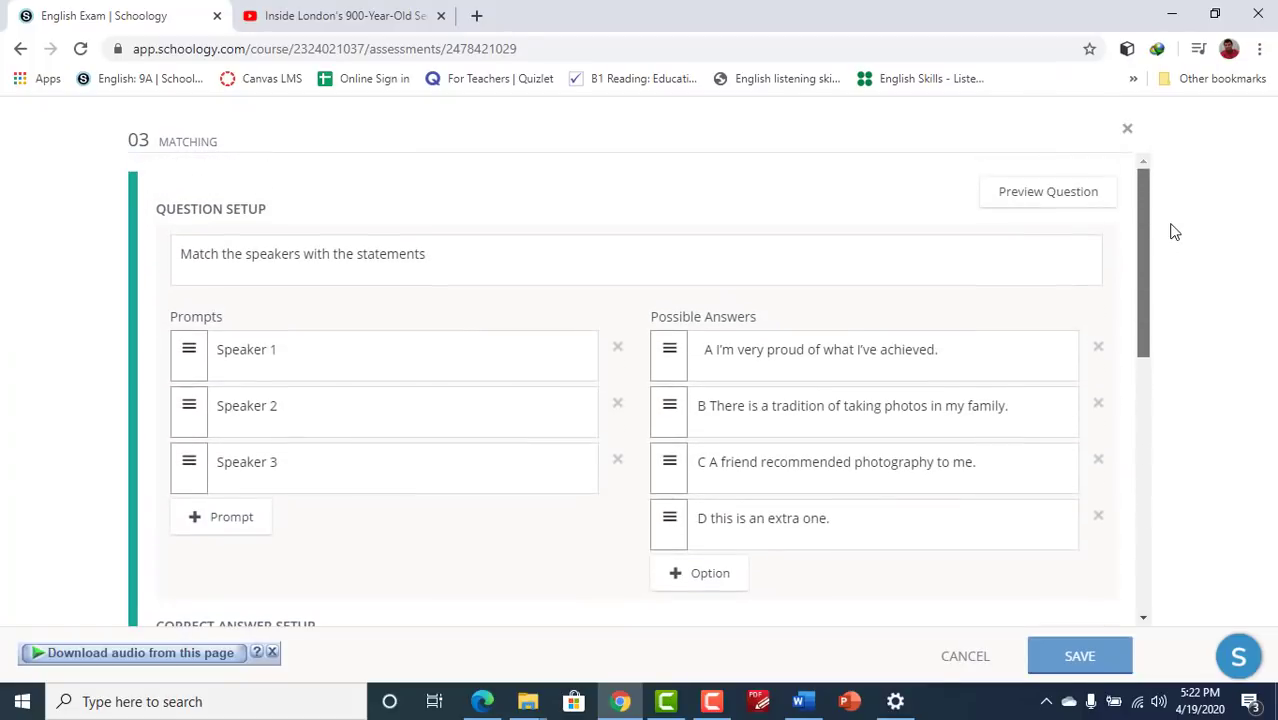
- Preview the matching question, drag statements onto all three speakers, then save it
click(1029, 196)
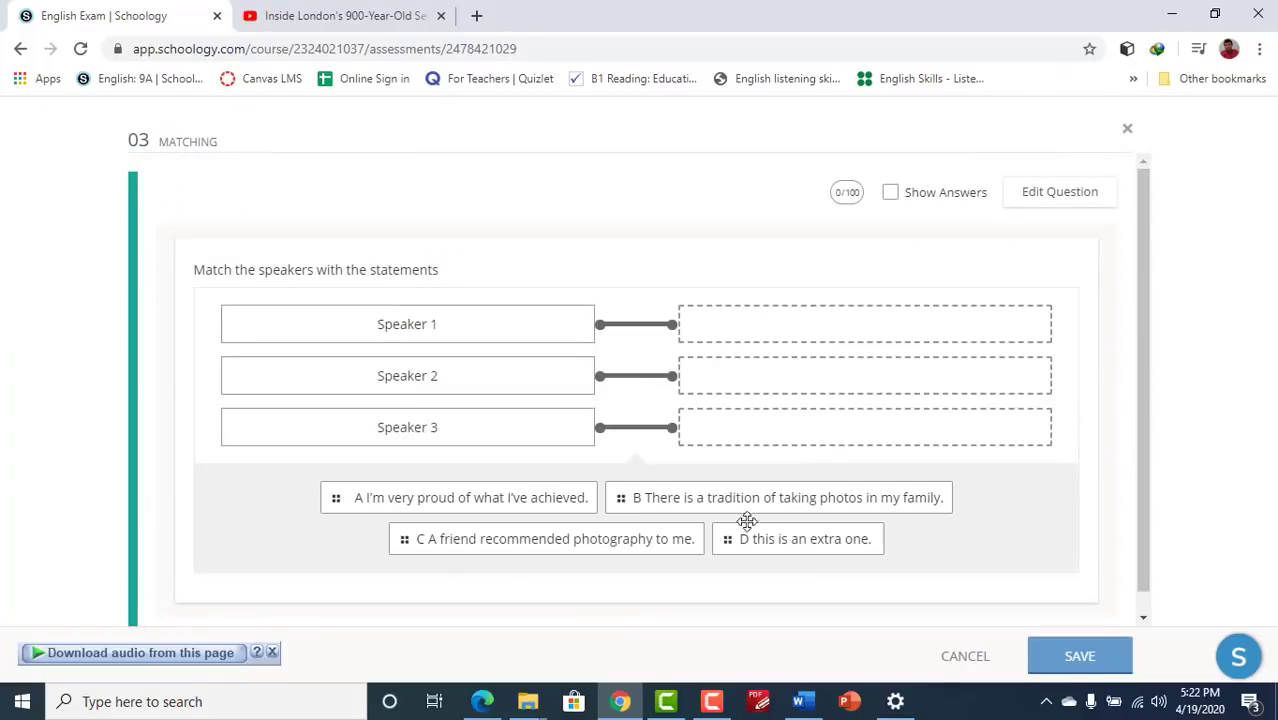
drag(770, 499, 810, 400)
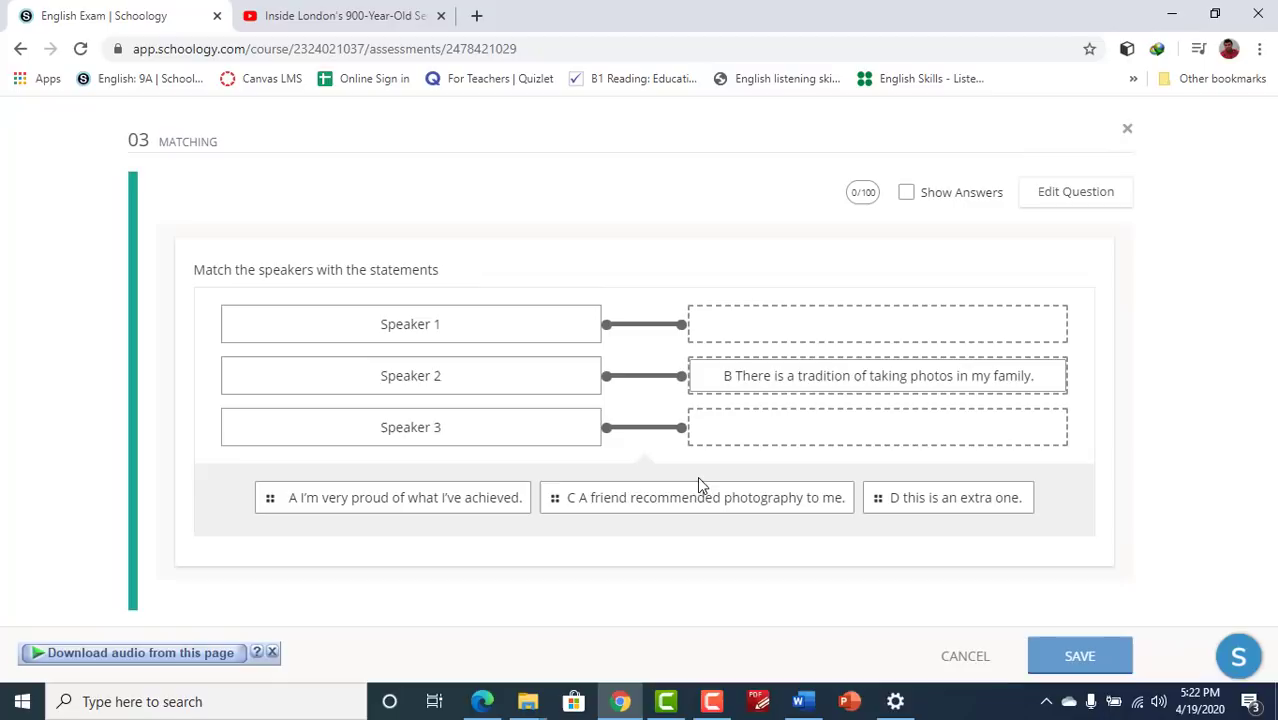
drag(676, 500, 810, 330)
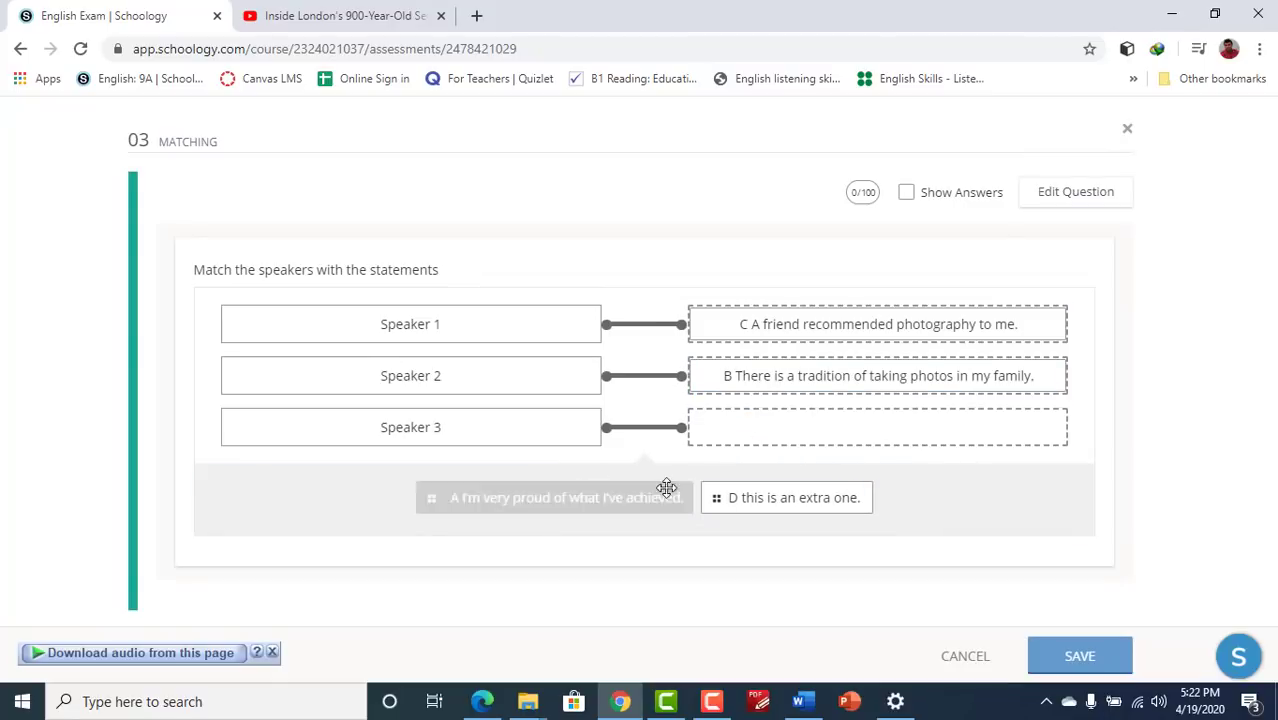
drag(667, 487, 830, 432)
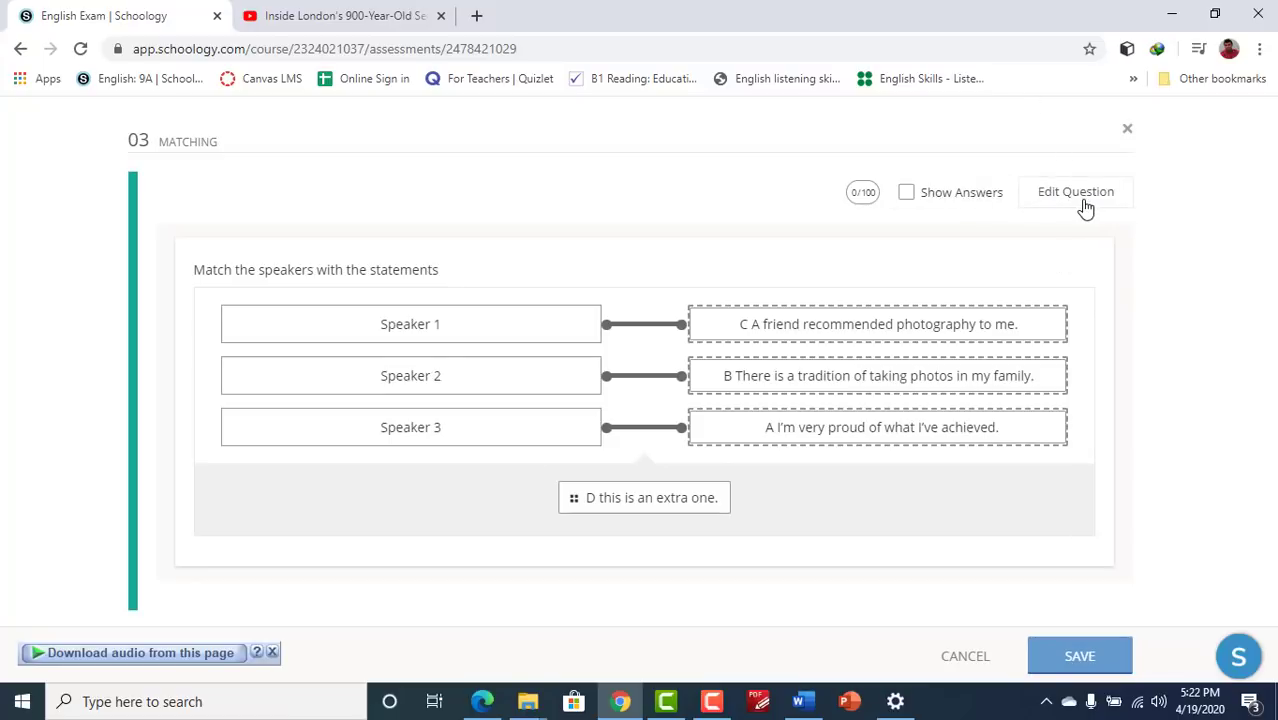
click(1078, 660)
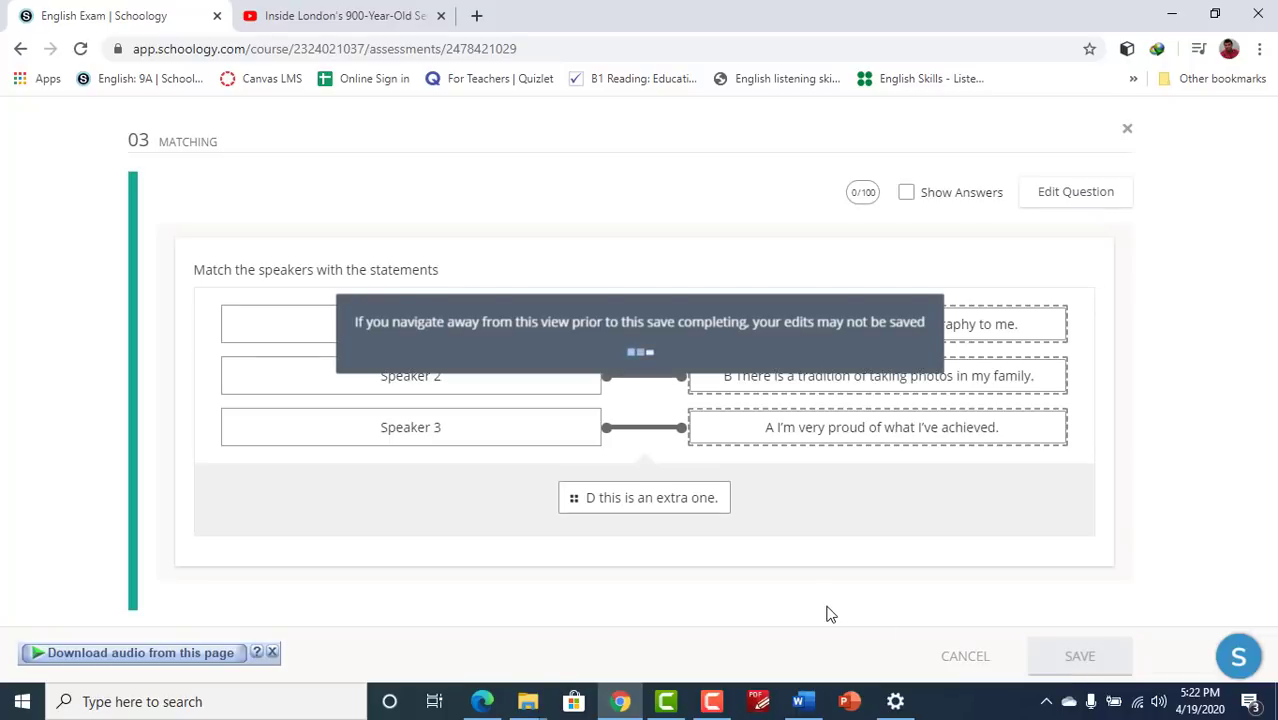
- Change question 03's point value from 1 to 3
scroll(822, 600, down, 2)
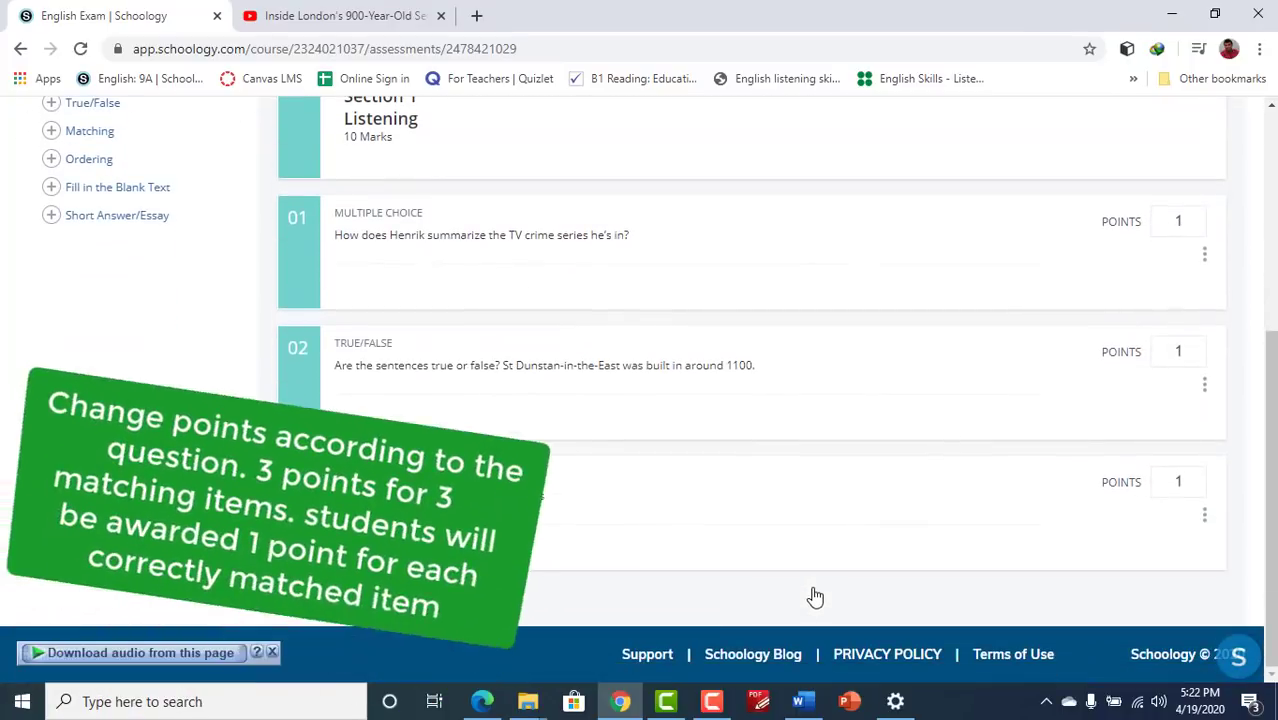
click(1180, 482)
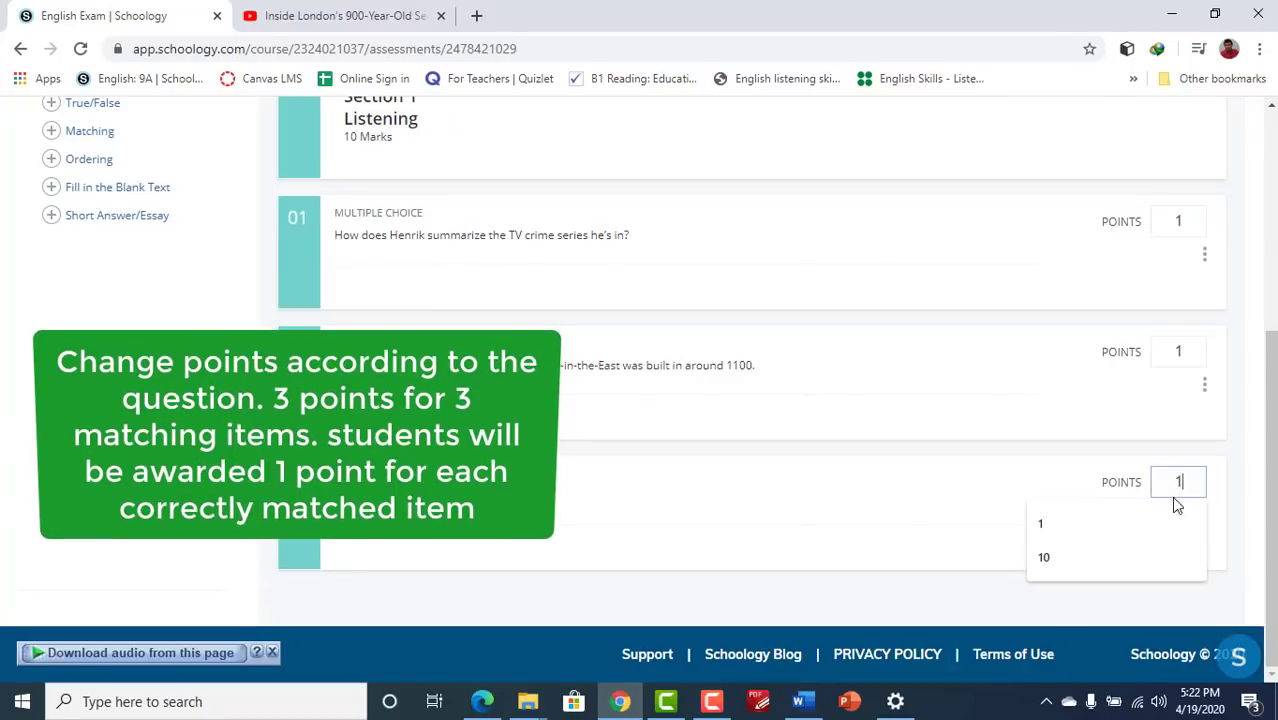
key(BackSpace)
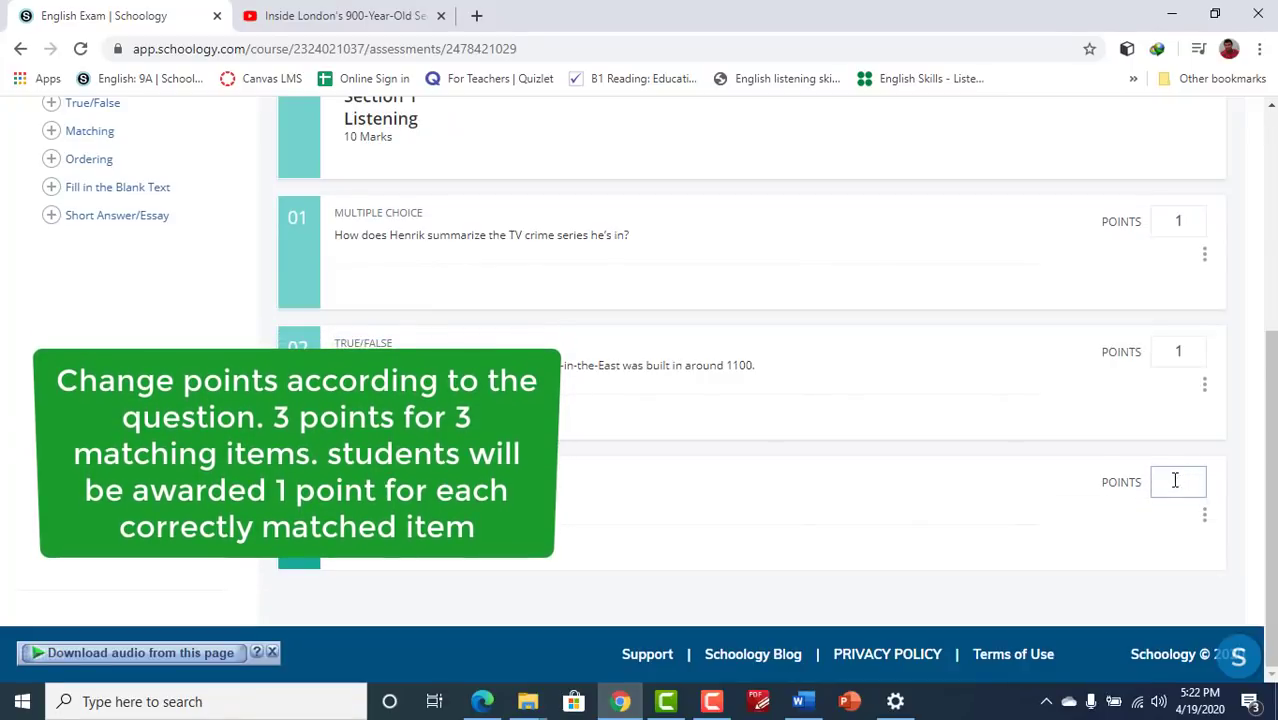
text(3)
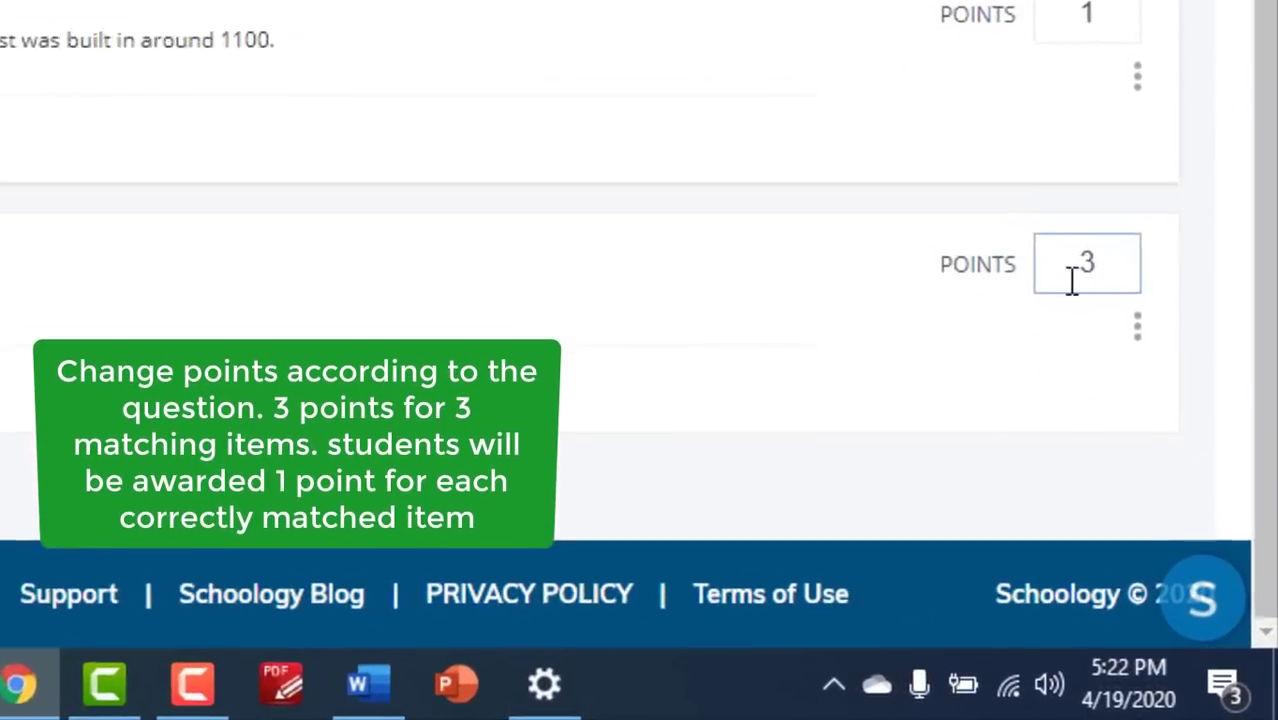
click(950, 480)
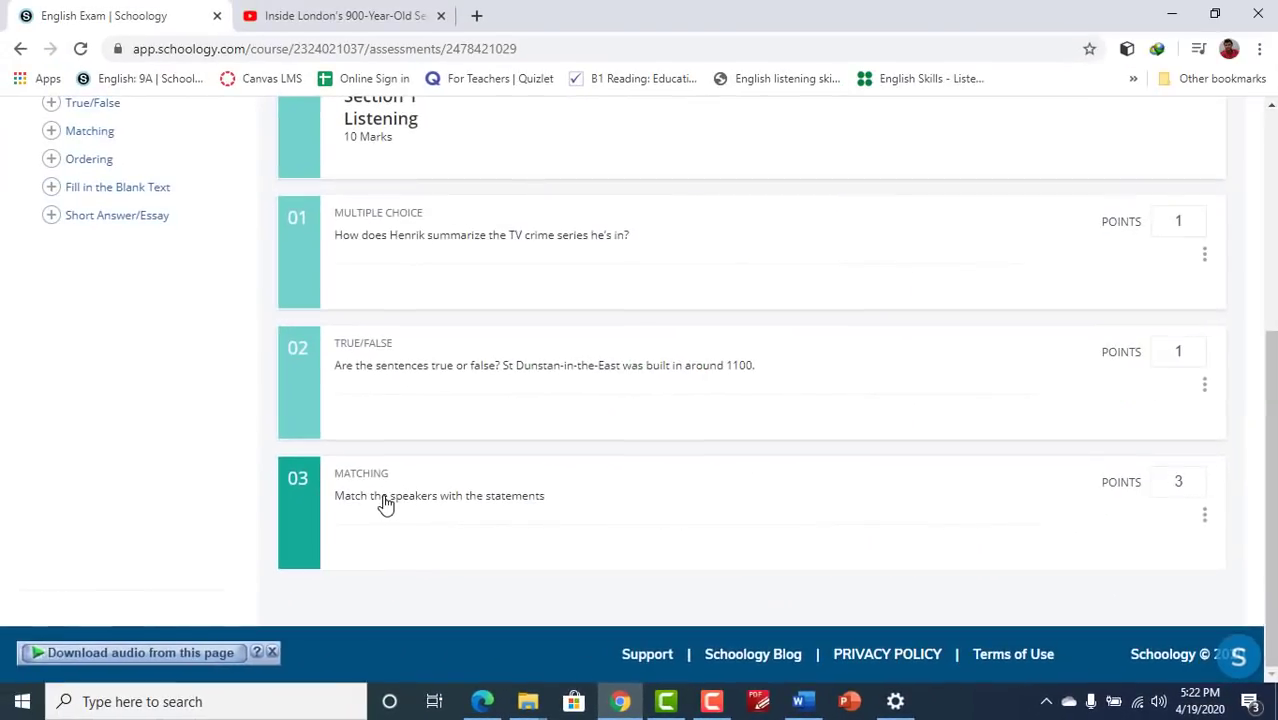
- Reopen the speaker-matching question and save it back to the question list
click(385, 505)
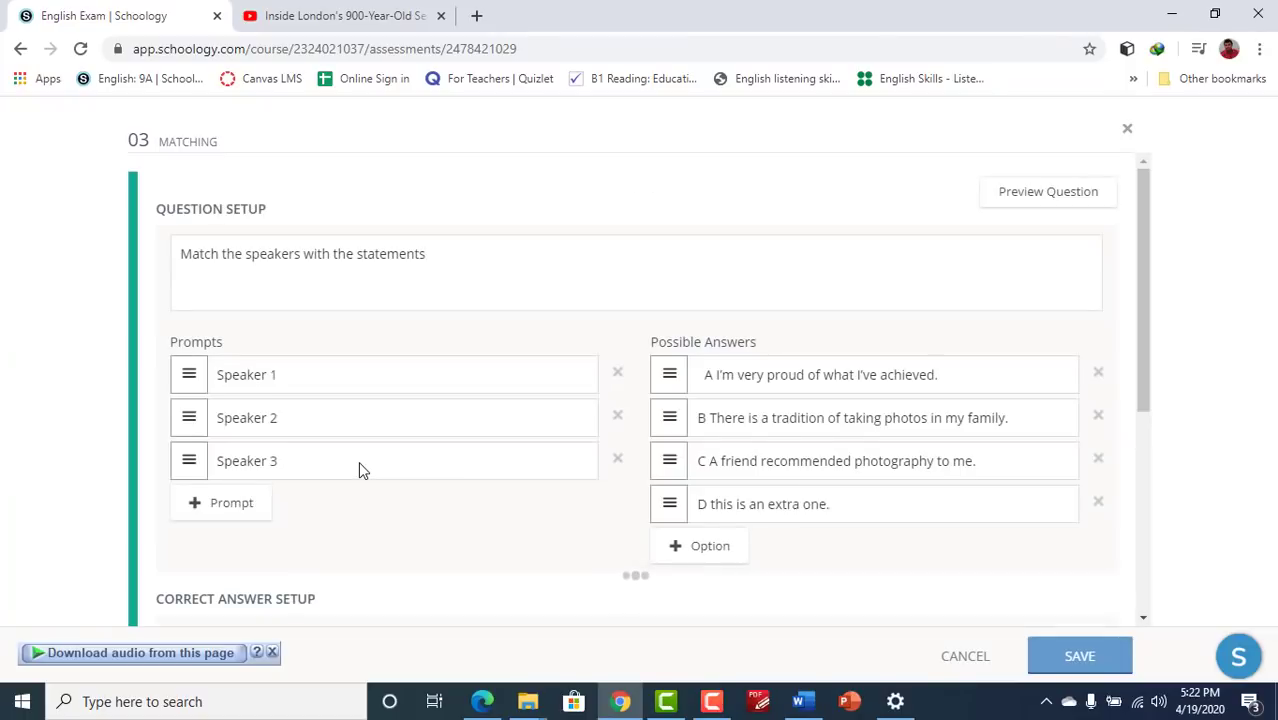
scroll(363, 471, down, 5)
scroll(365, 470, down, 3)
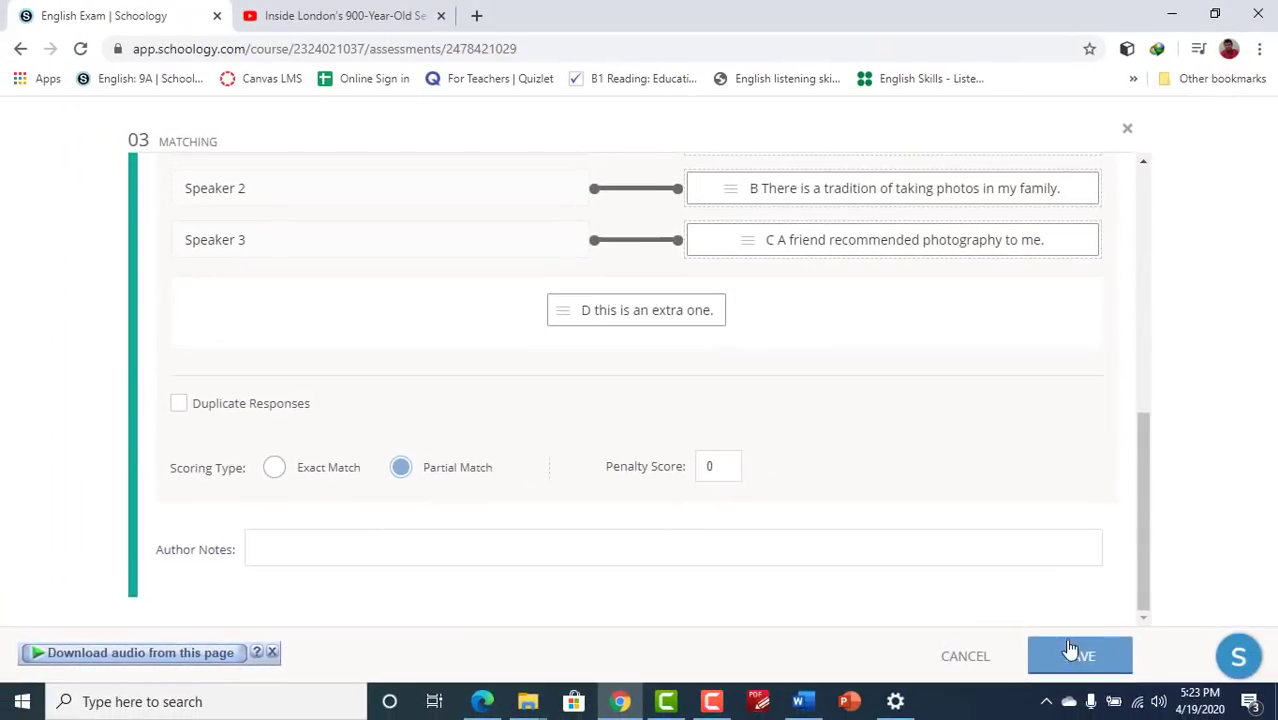
click(1078, 662)
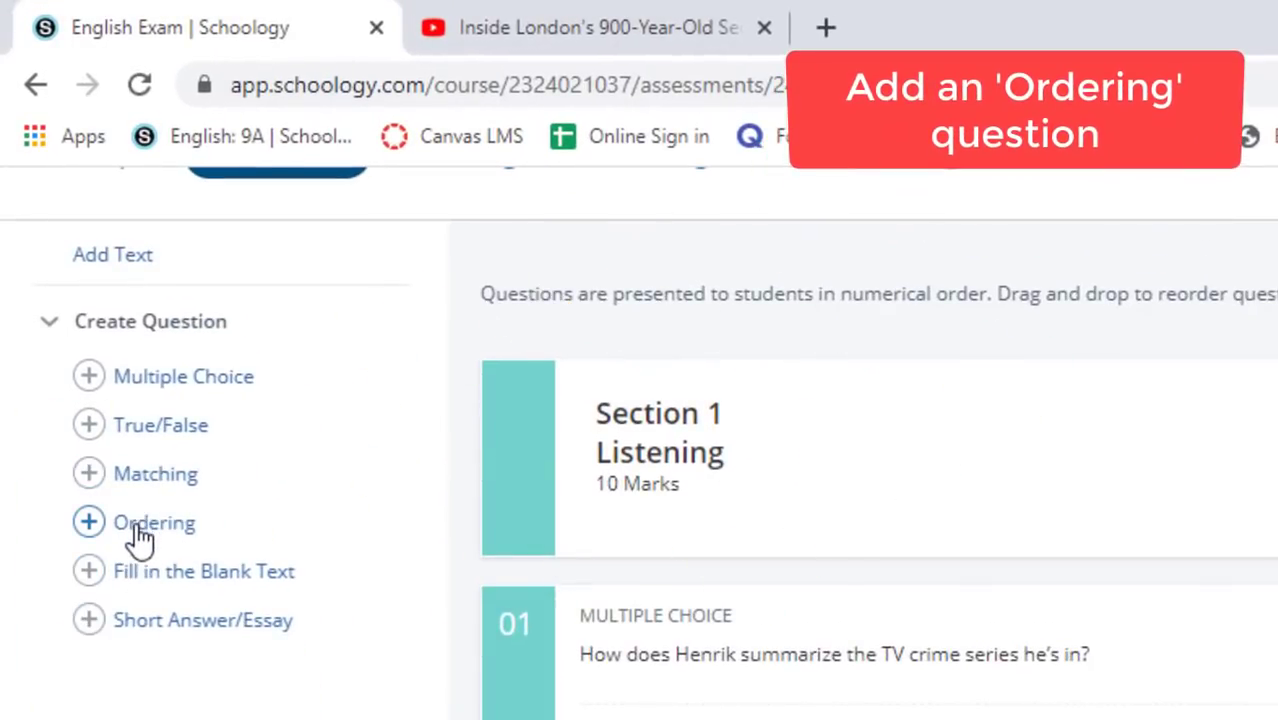
- Add Ordering question 04 and paste in the Macbeth prompt and six events copied from Word
click(140, 530)
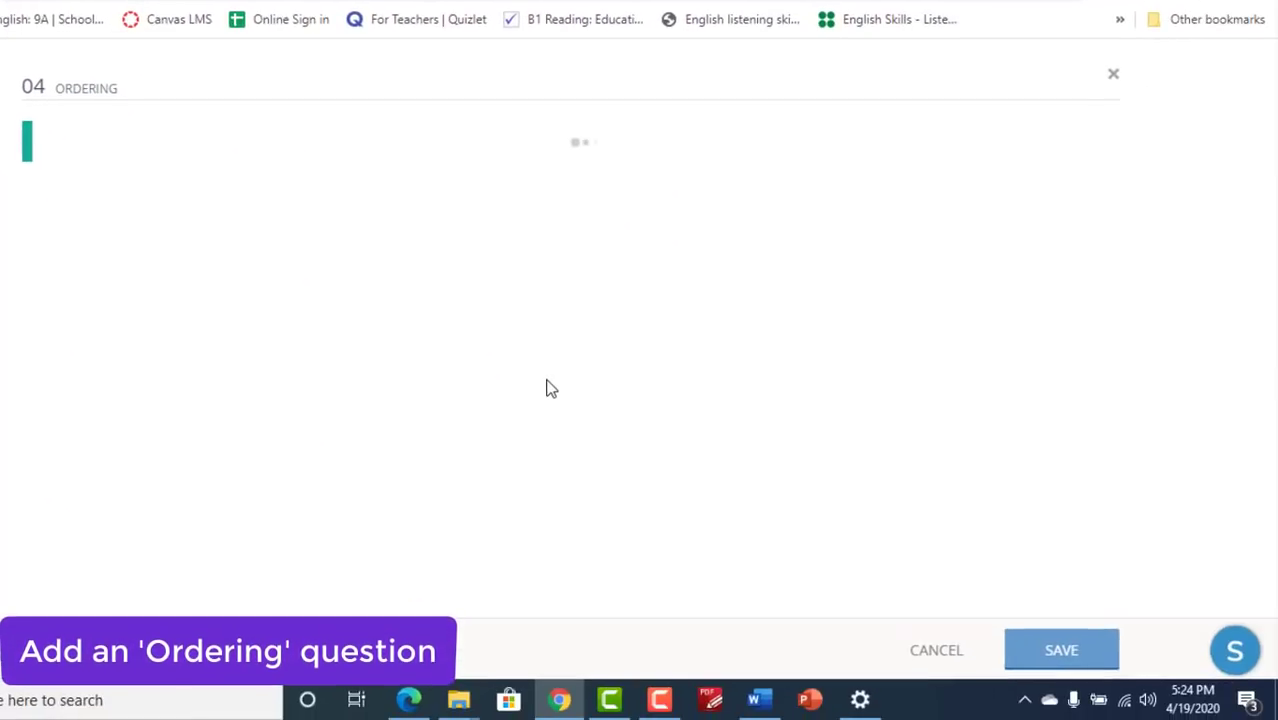
click(374, 217)
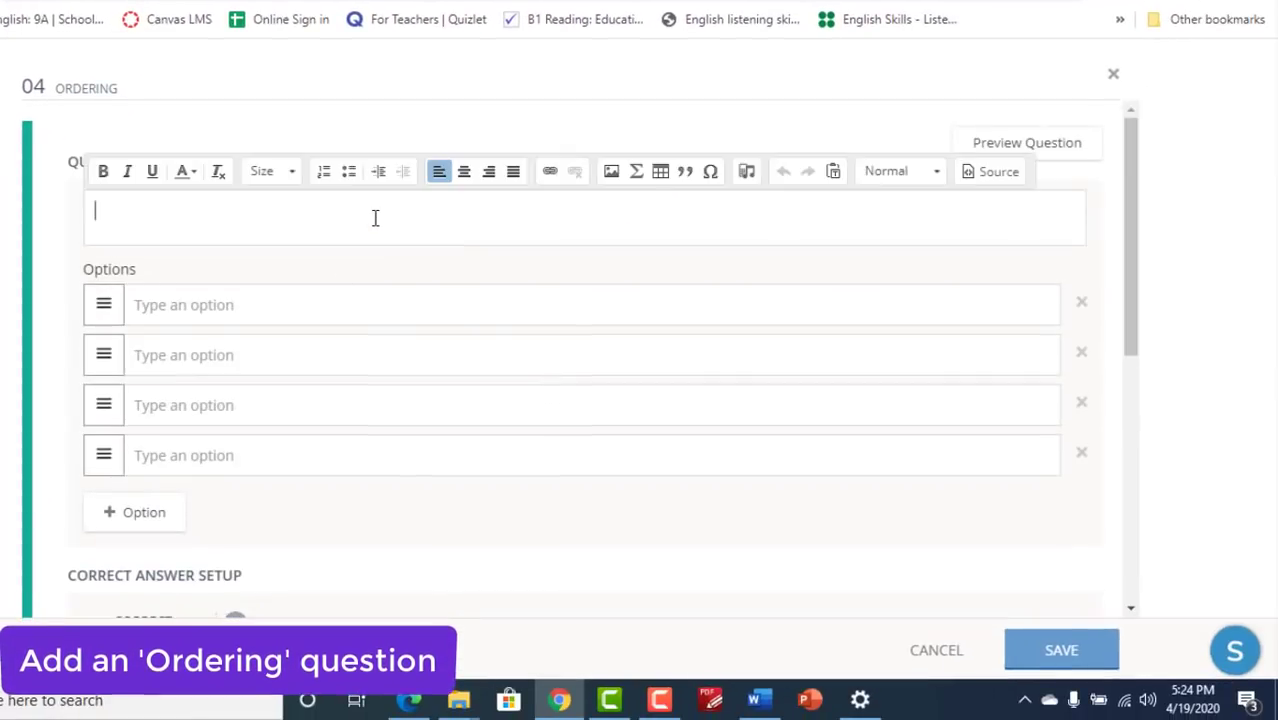
click(759, 700)
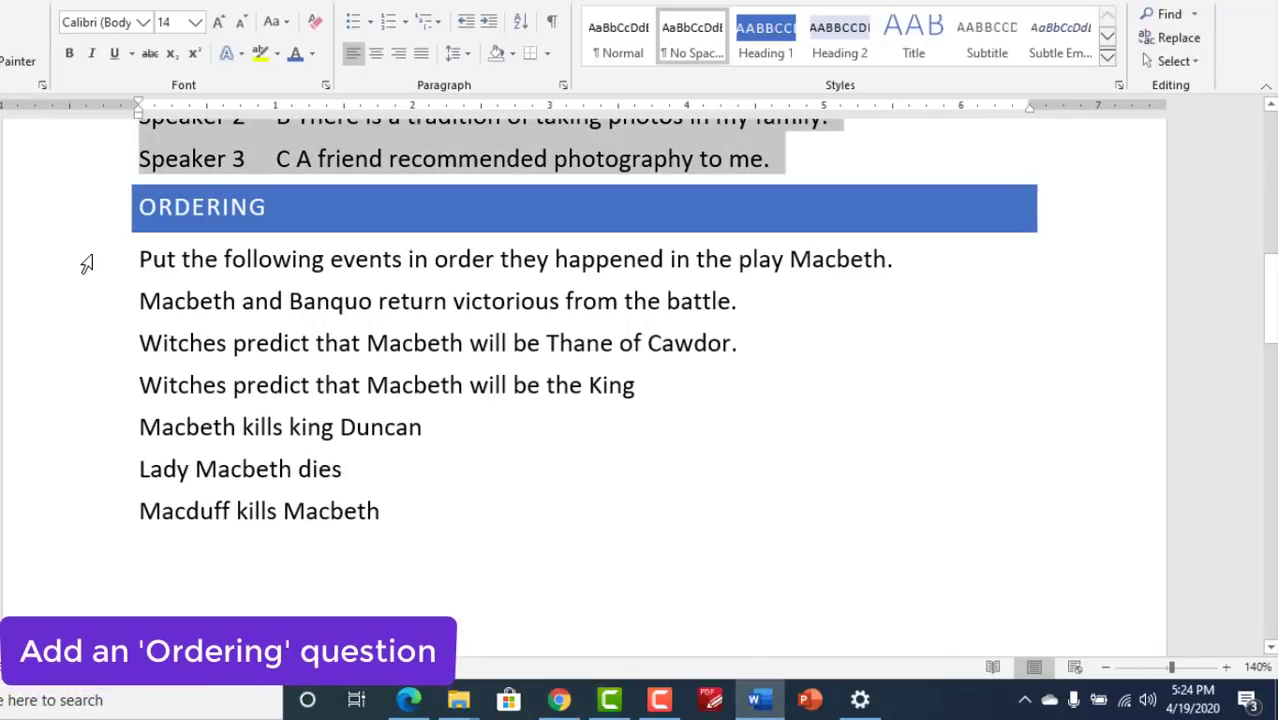
drag(86, 262, 101, 502)
key(ctrl+c)
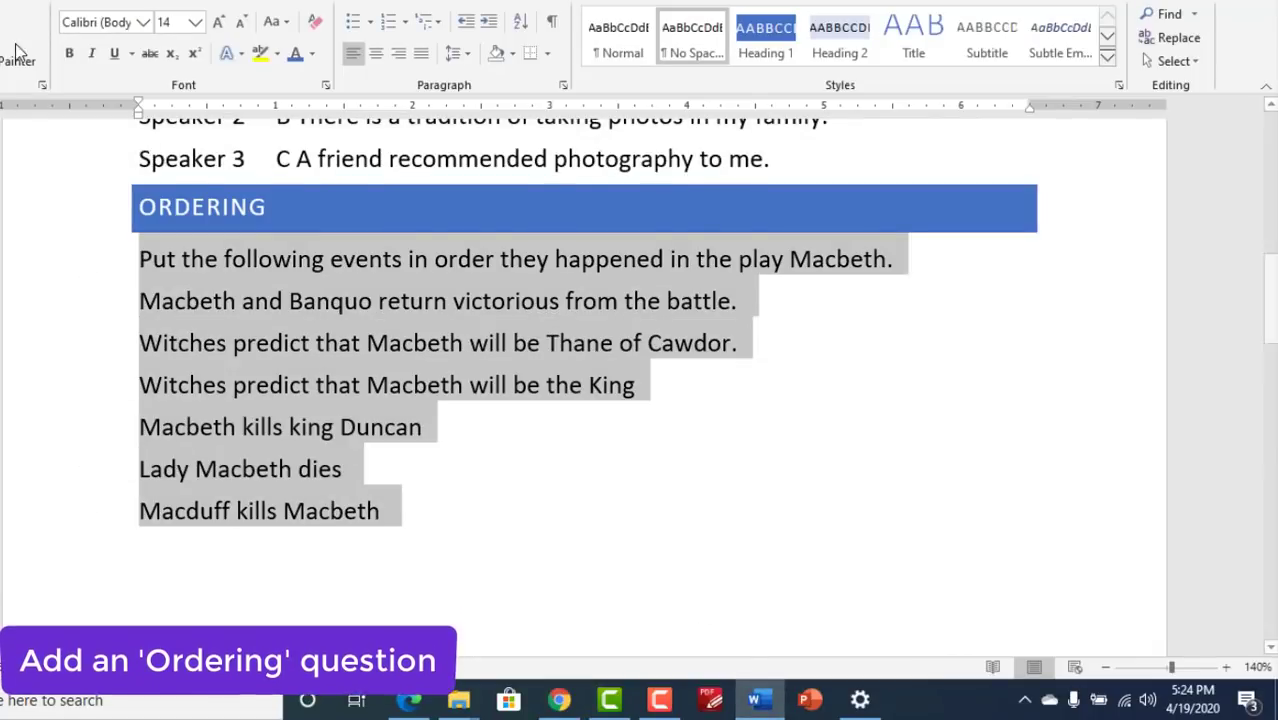
click(559, 700)
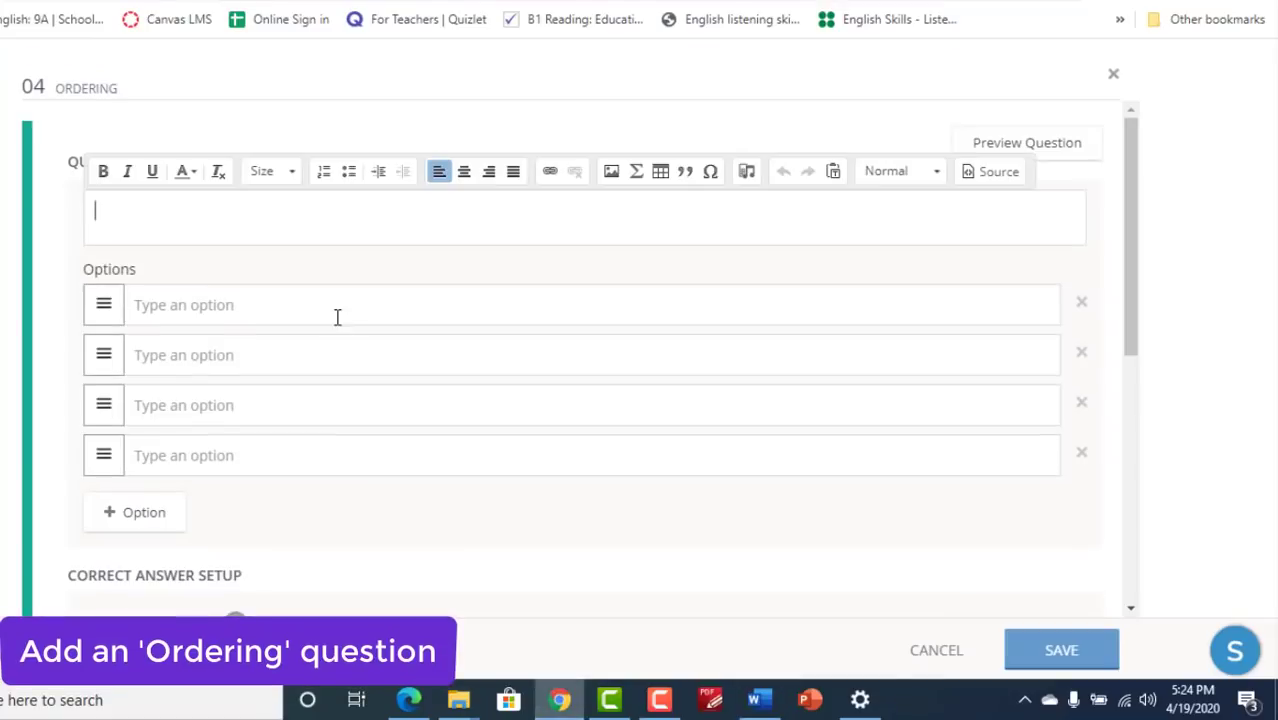
key(ctrl+v)
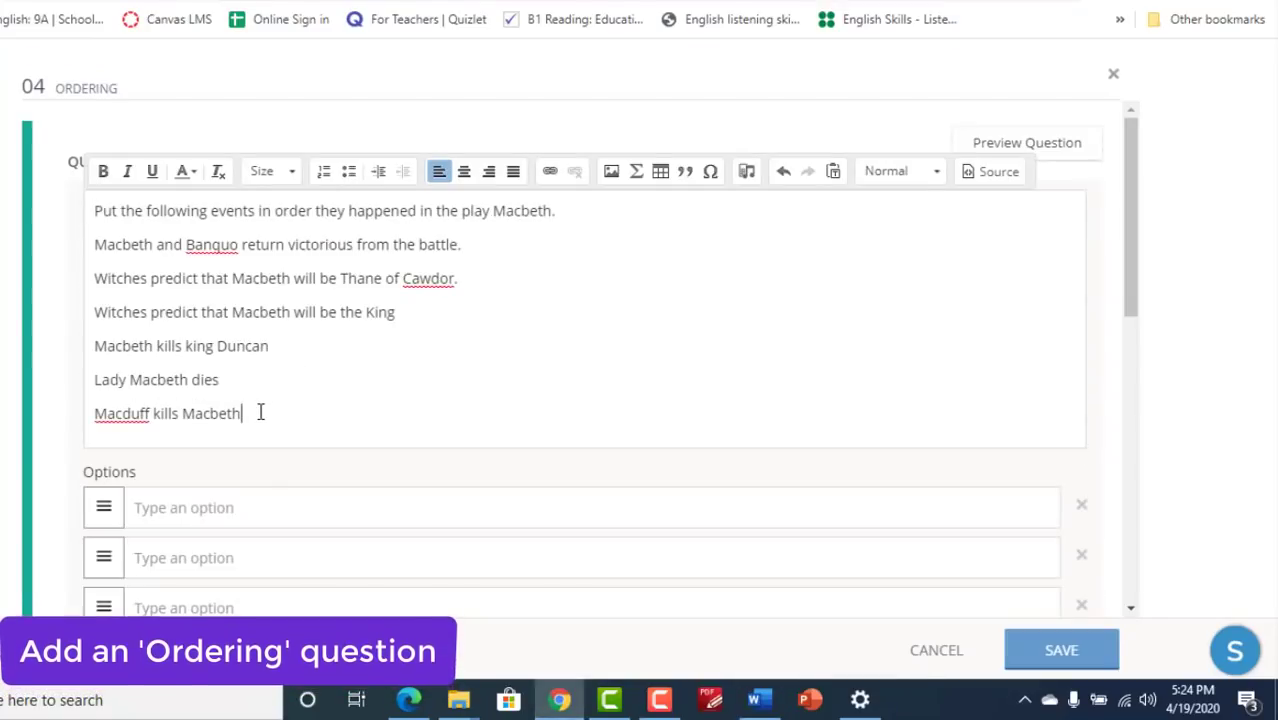
- Move Macduff kills Macbeth, Lady Macbeth dies, Duncan's murder and the king prediction into options 1-4
drag(260, 411, 257, 517)
drag(228, 383, 109, 397)
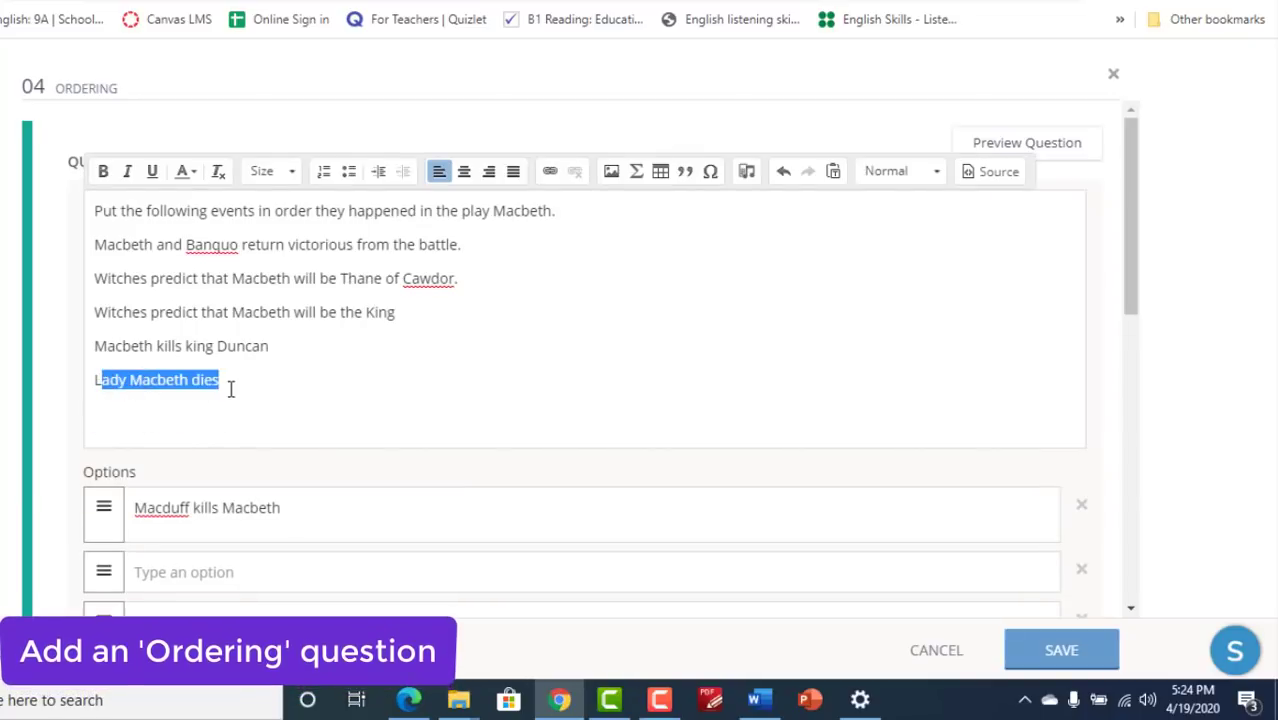
drag(231, 380, 70, 395)
drag(164, 401, 190, 572)
click(305, 370)
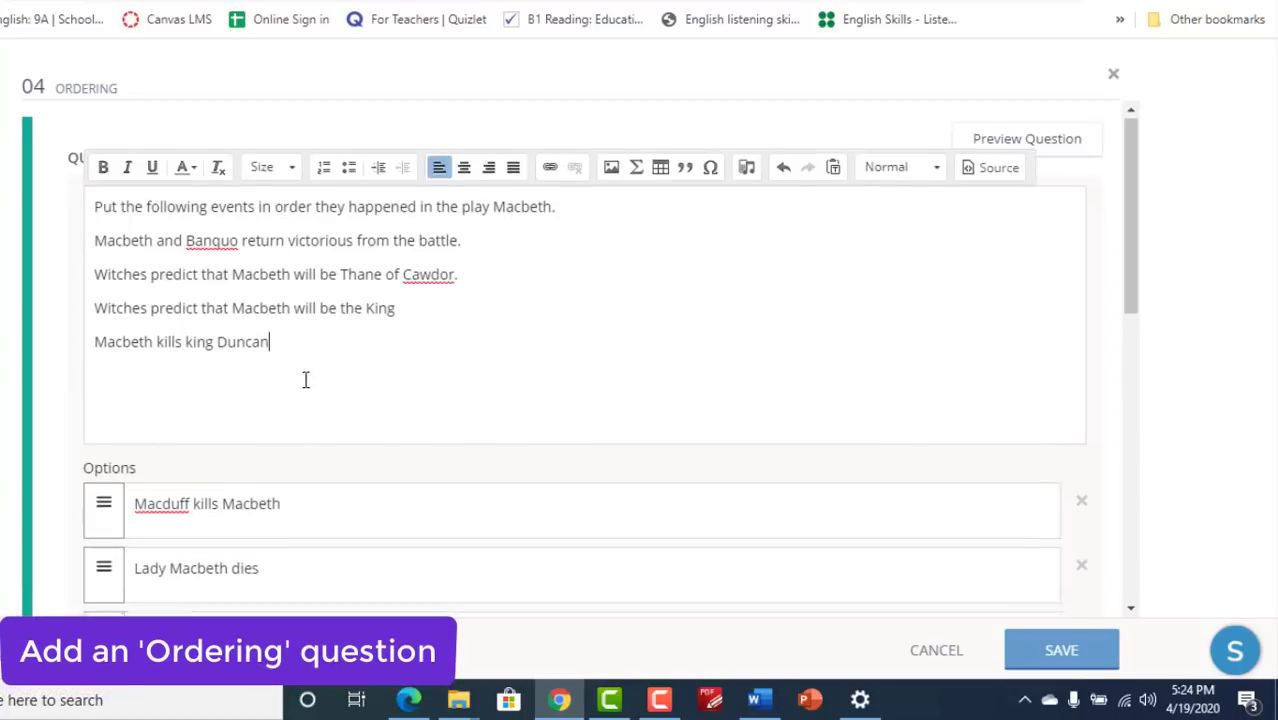
scroll(305, 300, down, 1)
drag(305, 262, 5, 255)
drag(137, 247, 171, 536)
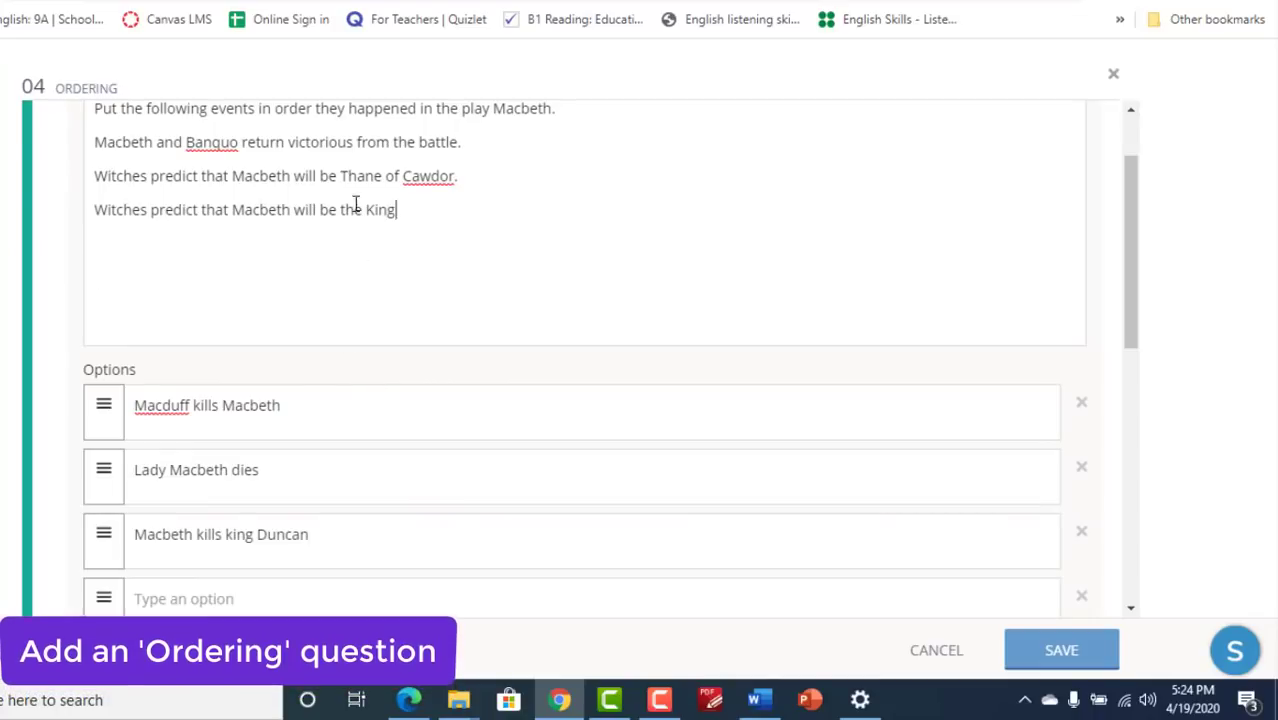
triple_click(151, 208)
drag(151, 208, 262, 605)
scroll(279, 516, down, 3)
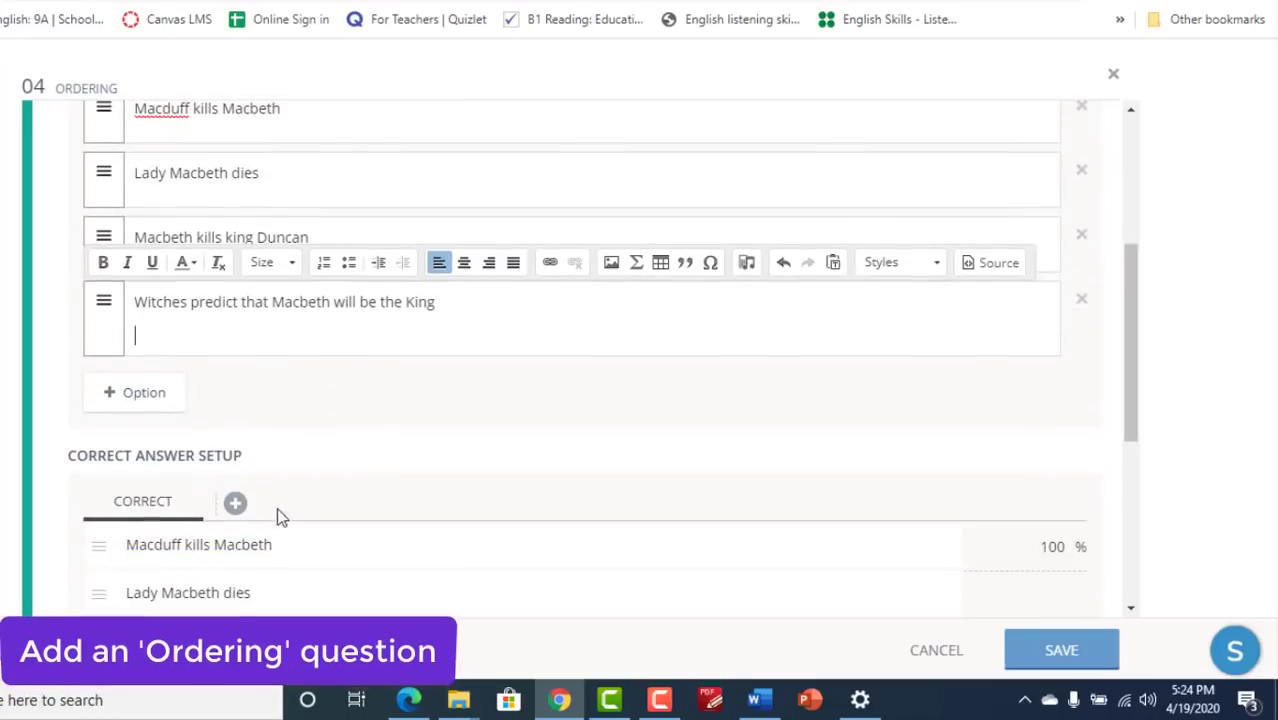
key(BackSpace)
key(BackSpace)
- Add a fifth option and move the Thane of Cawdor prediction line into it
click(160, 392)
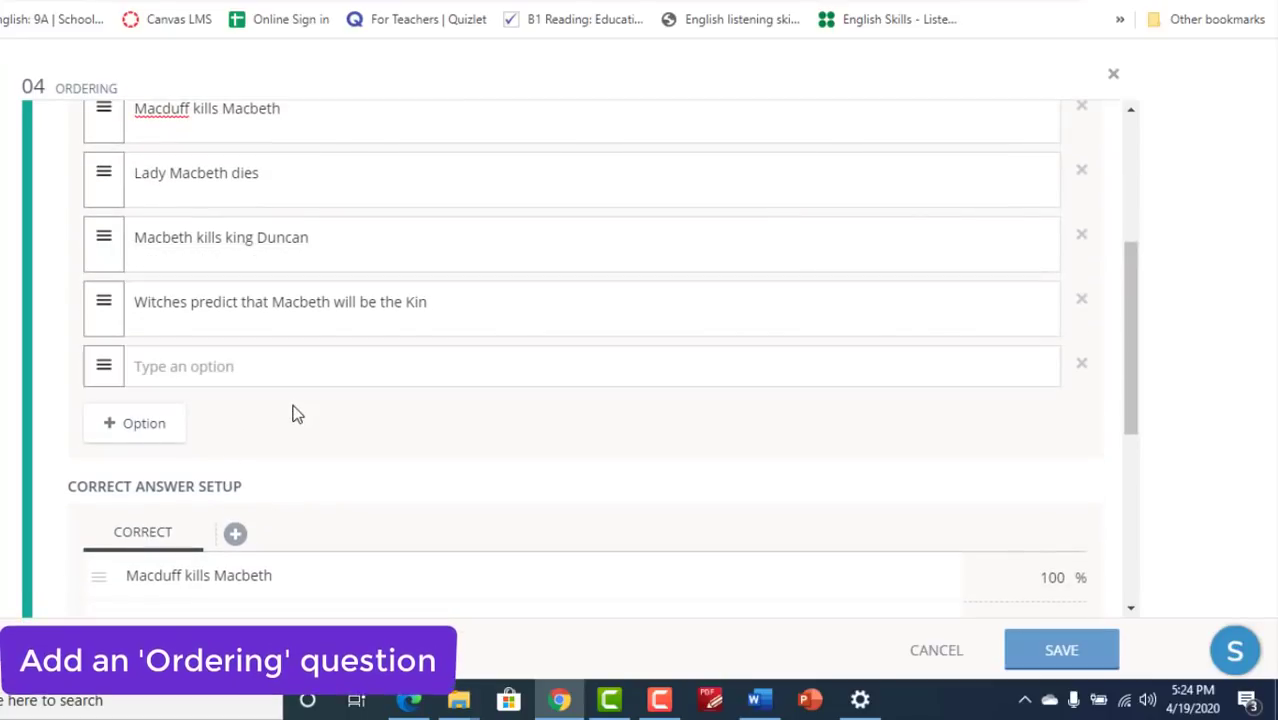
scroll(294, 397, up, 5)
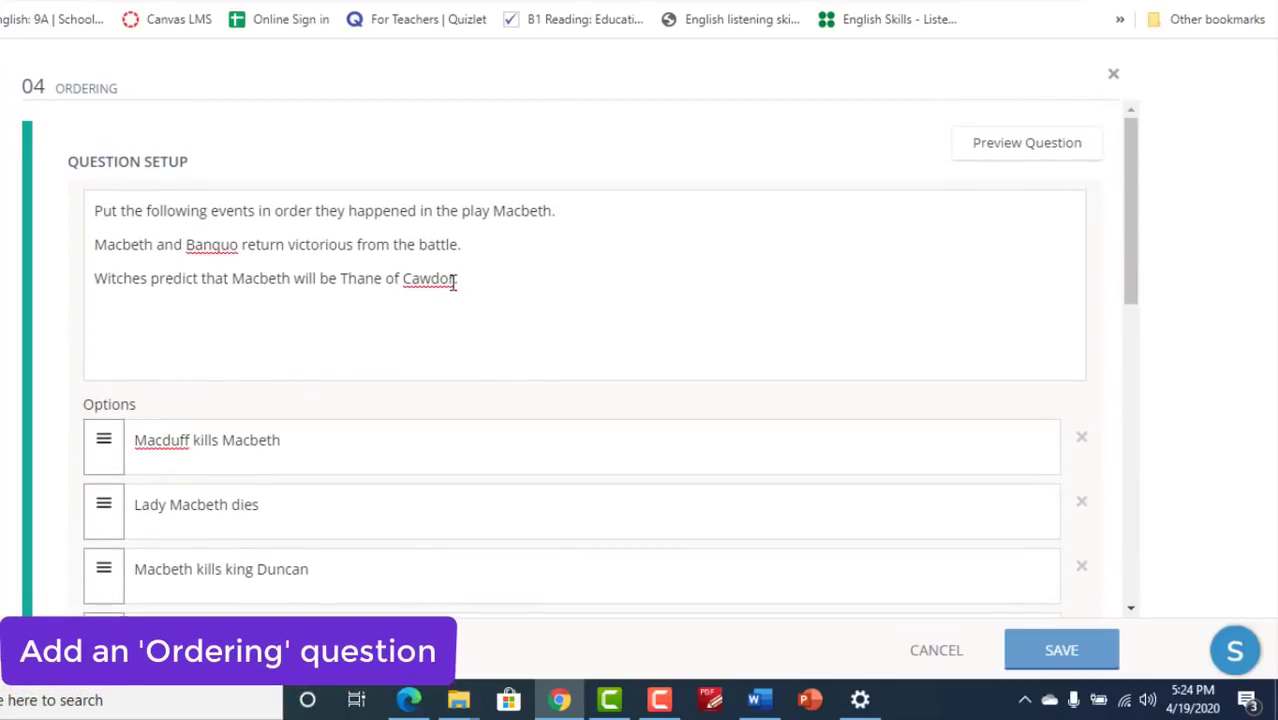
triple_click(402, 277)
drag(355, 280, 378, 314)
scroll(429, 385, down, 3)
scroll(440, 389, up, 2)
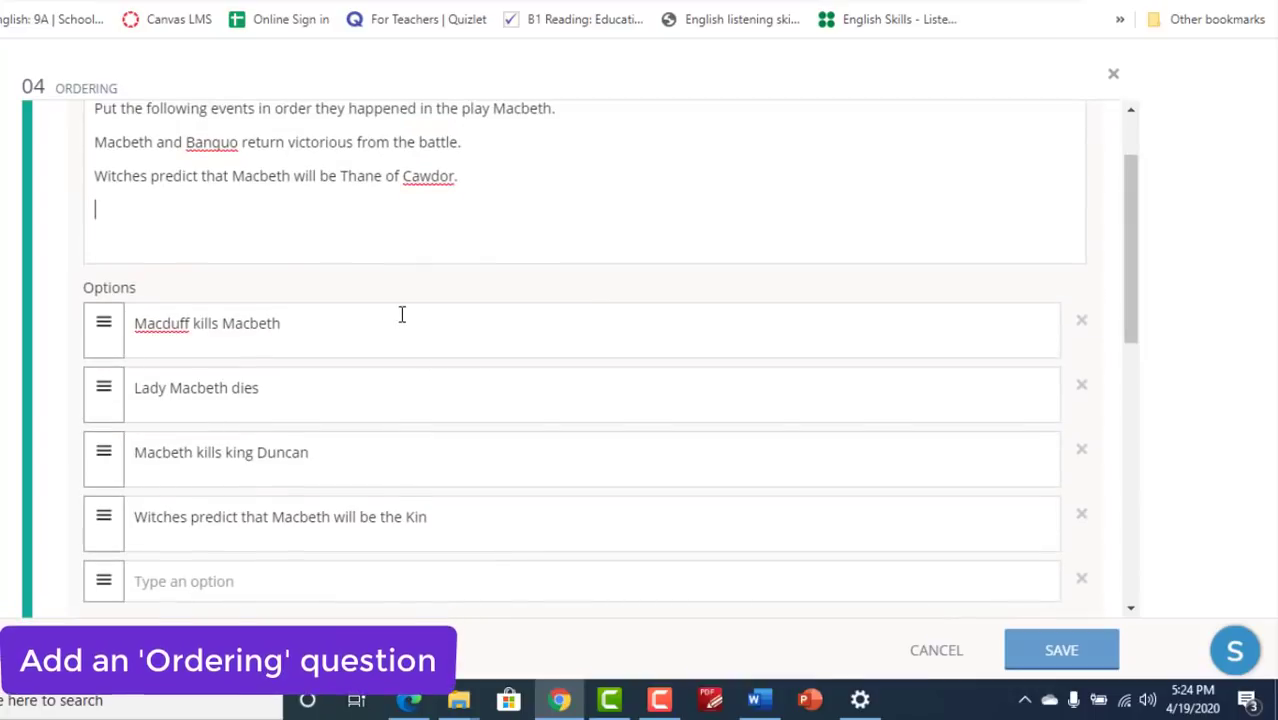
drag(458, 177, 92, 178)
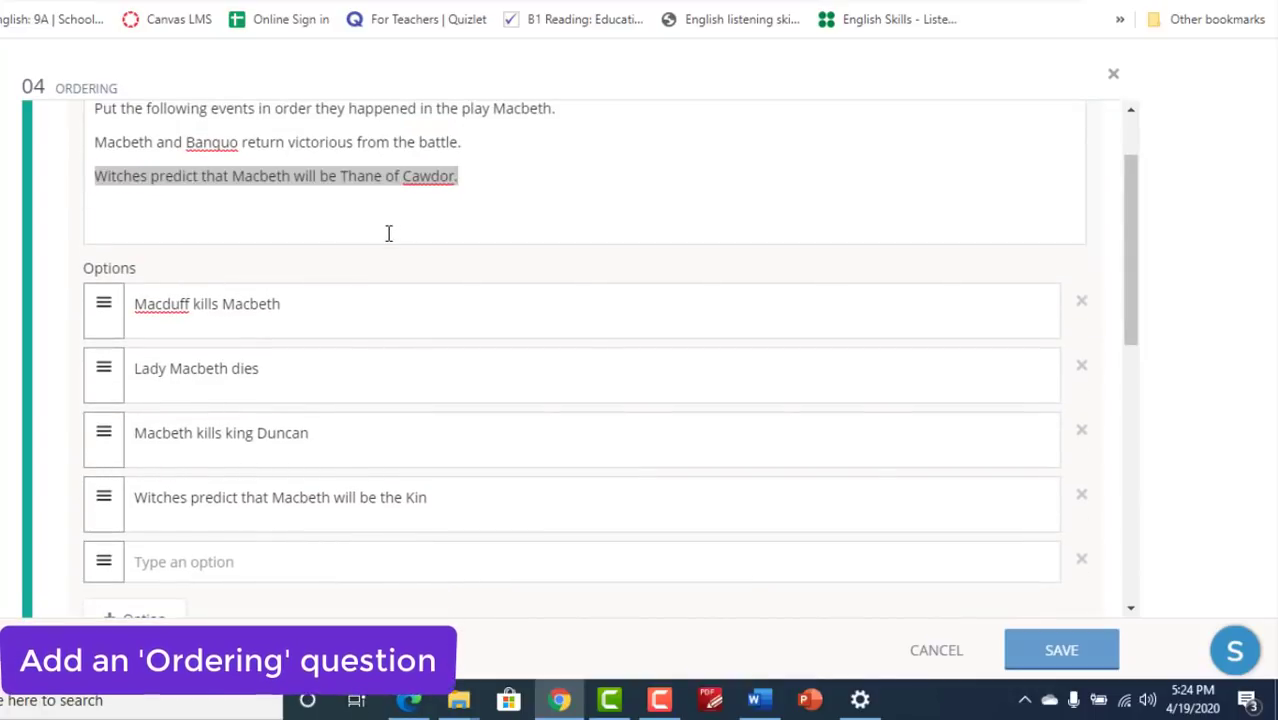
click(274, 194)
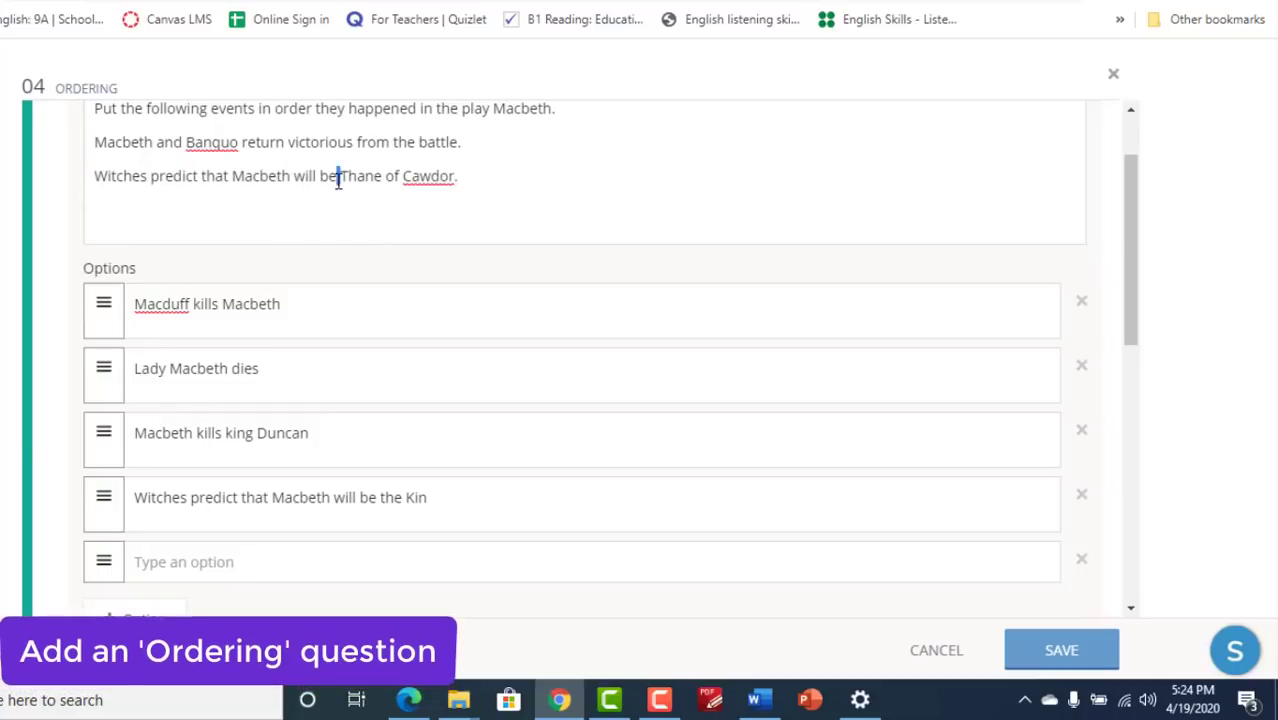
triple_click(354, 177)
key(ctrl+x)
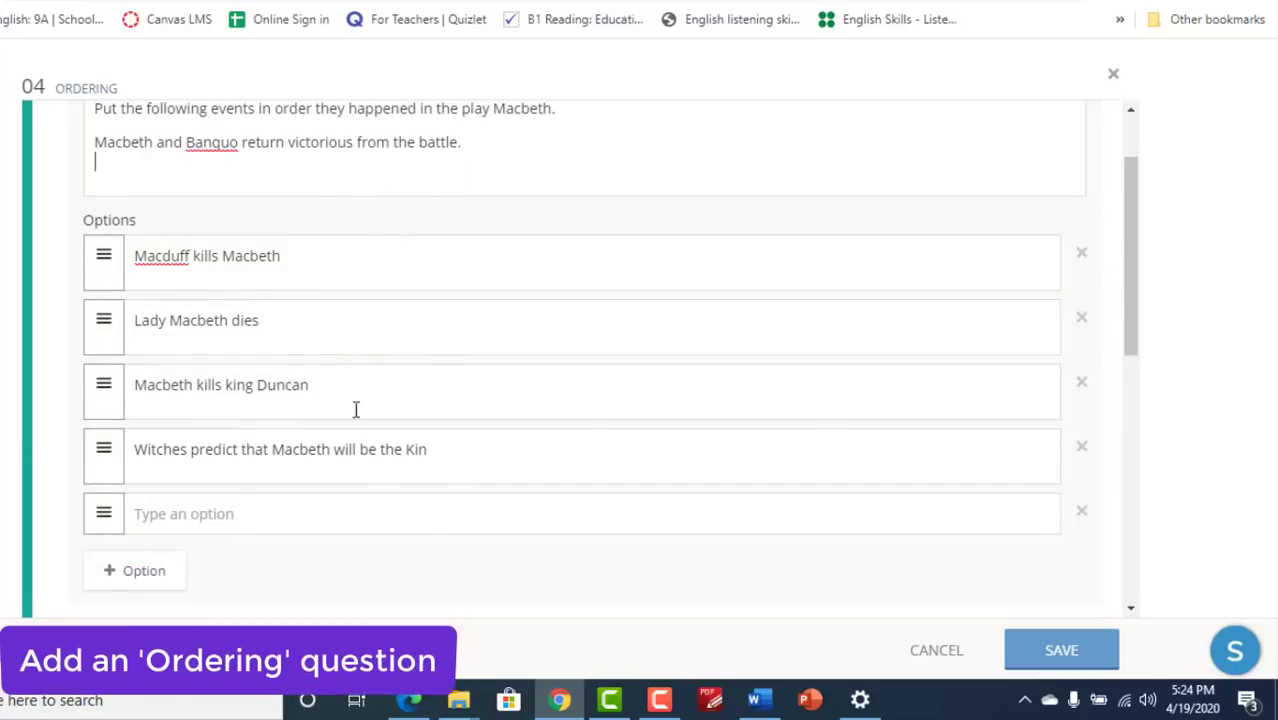
click(284, 527)
key(ctrl+v)
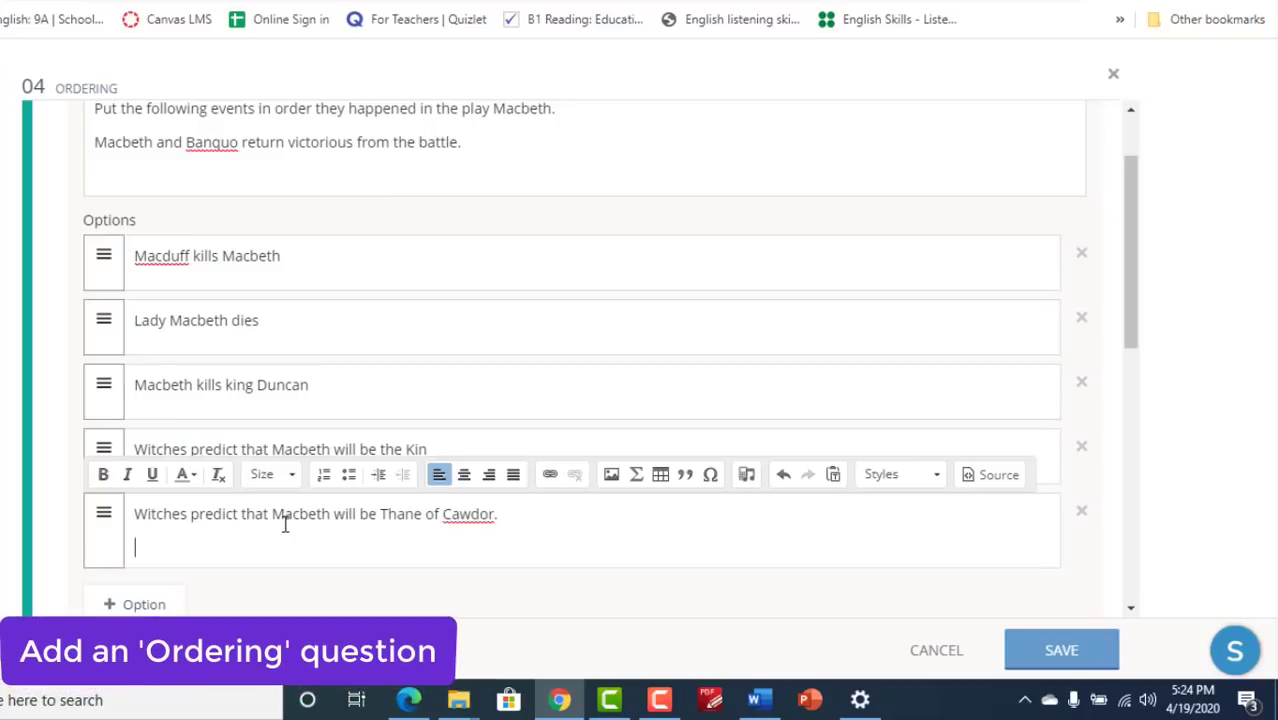
key(BackSpace)
key(BackSpace)
- Add a sixth option and move the Macbeth and Banquo line into it
click(153, 593)
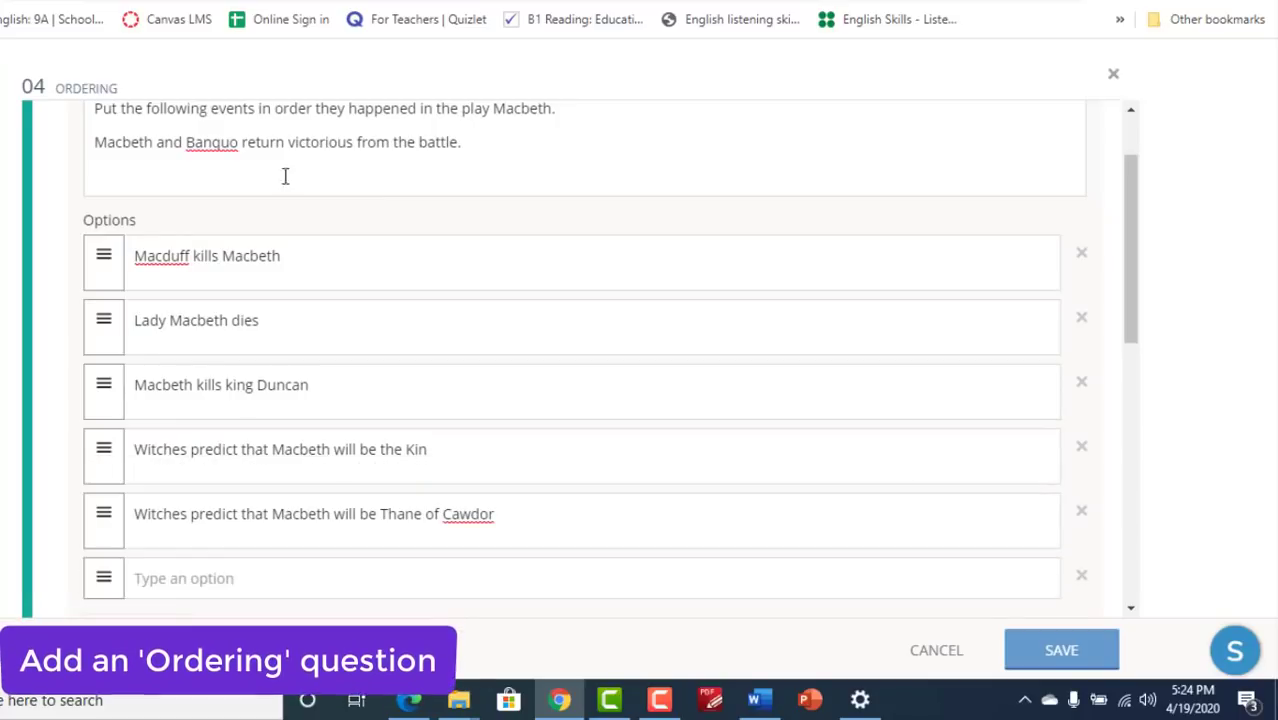
triple_click(286, 148)
key(ctrl+x)
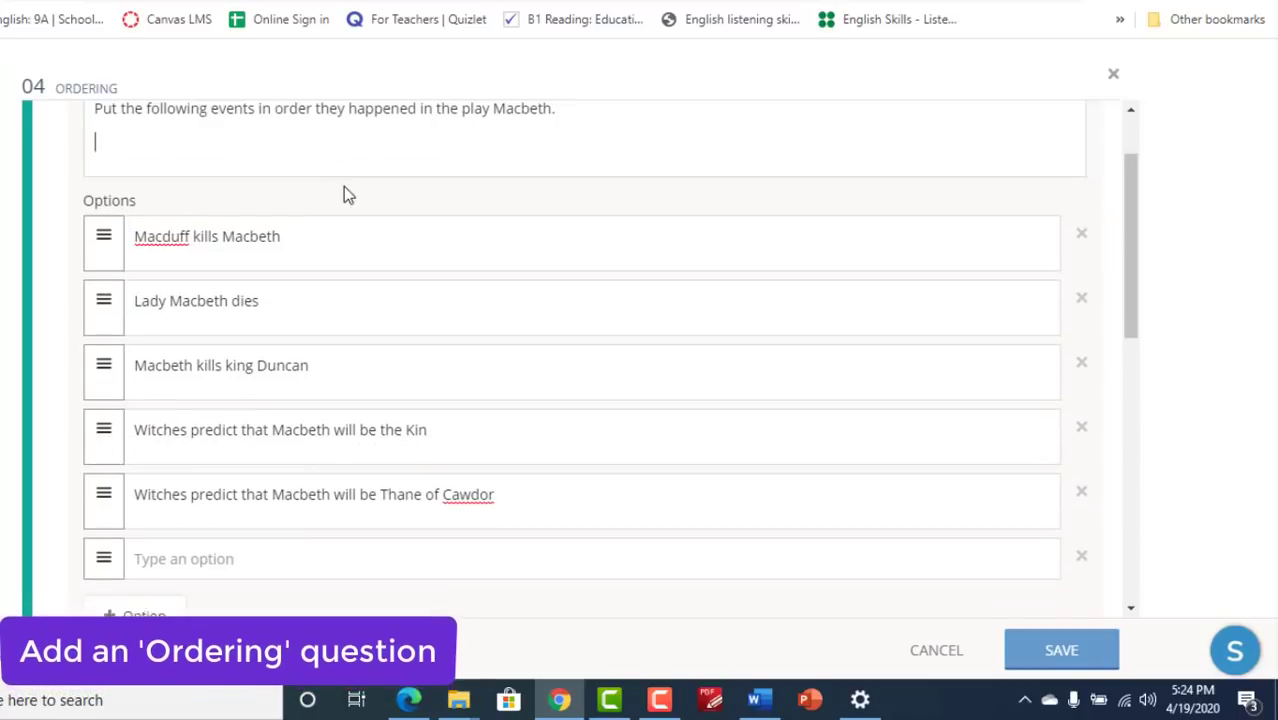
click(321, 577)
key(ctrl+v)
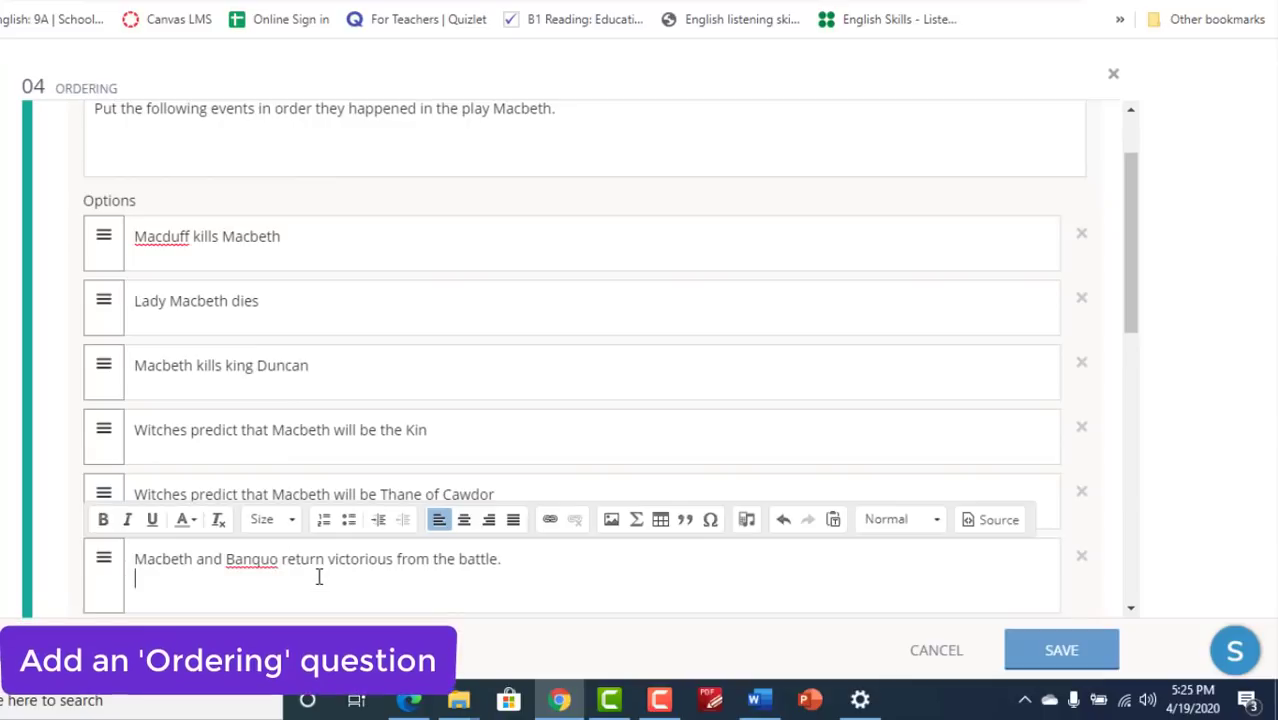
key(BackSpace)
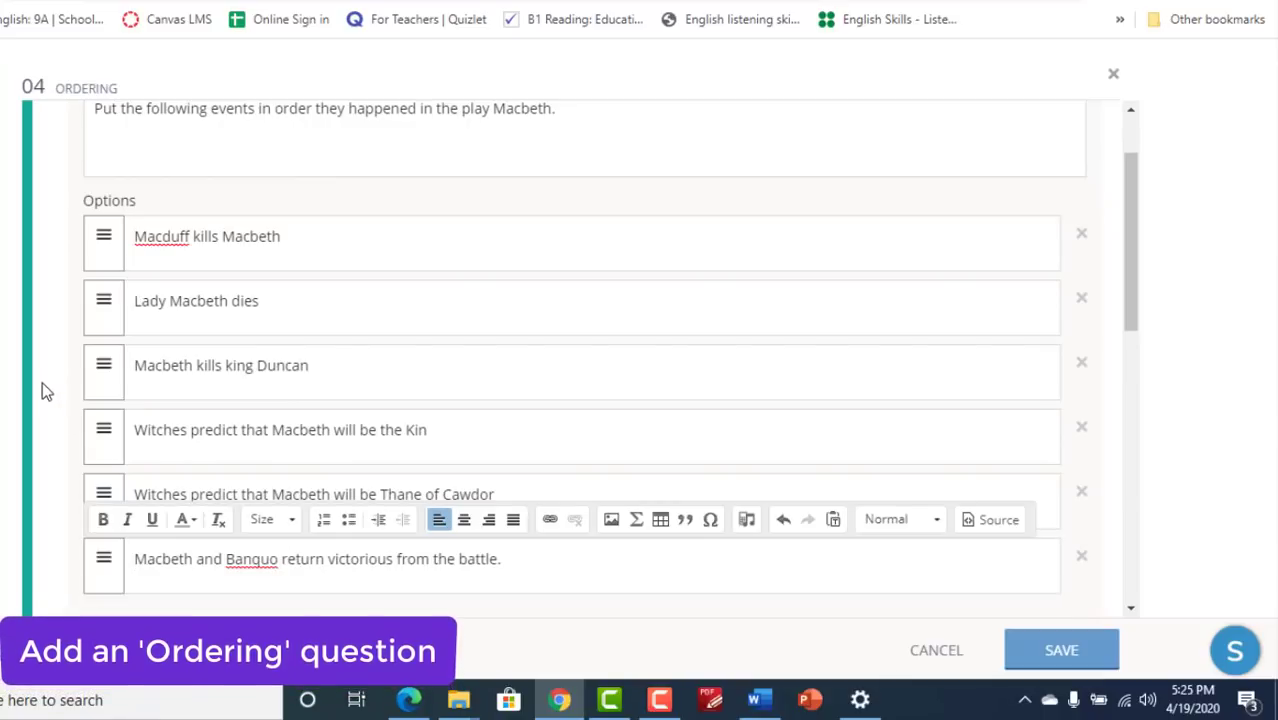
click(51, 412)
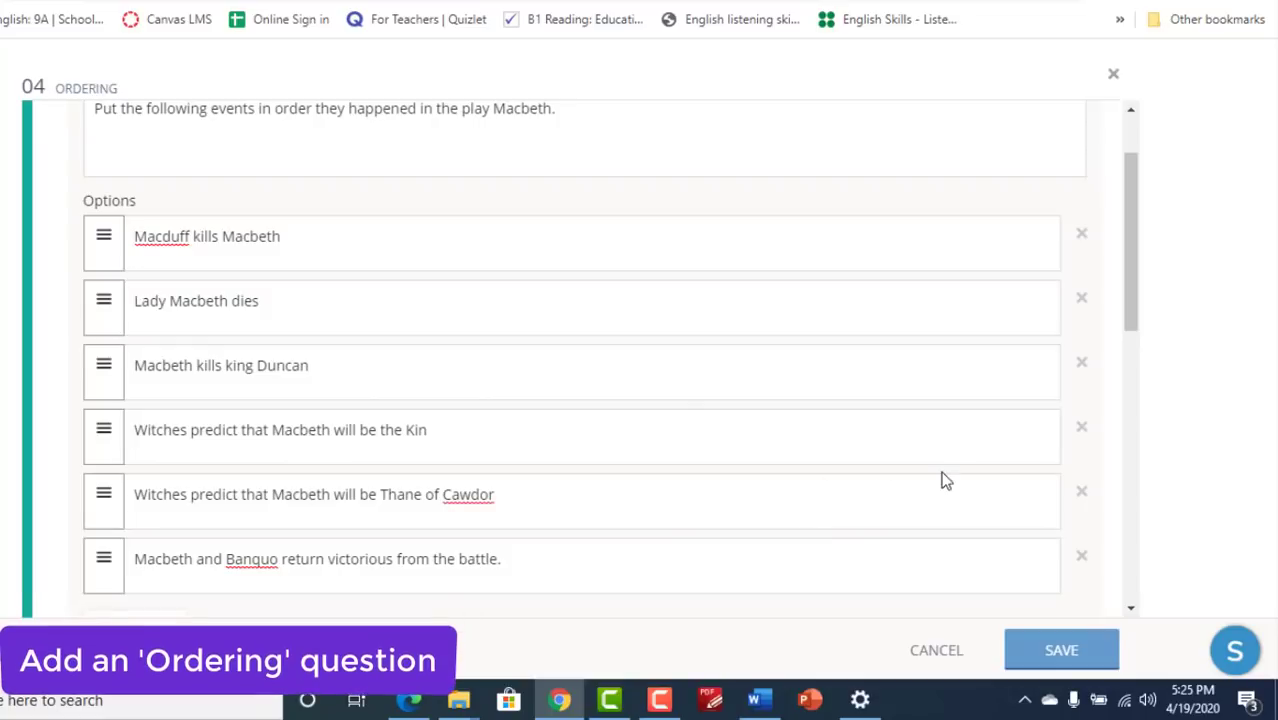
scroll(941, 479, down, 4)
- Review the option texts, including the Macbeth kills king Duncan and Macbeth and Banquo options
scroll(945, 474, down, 1)
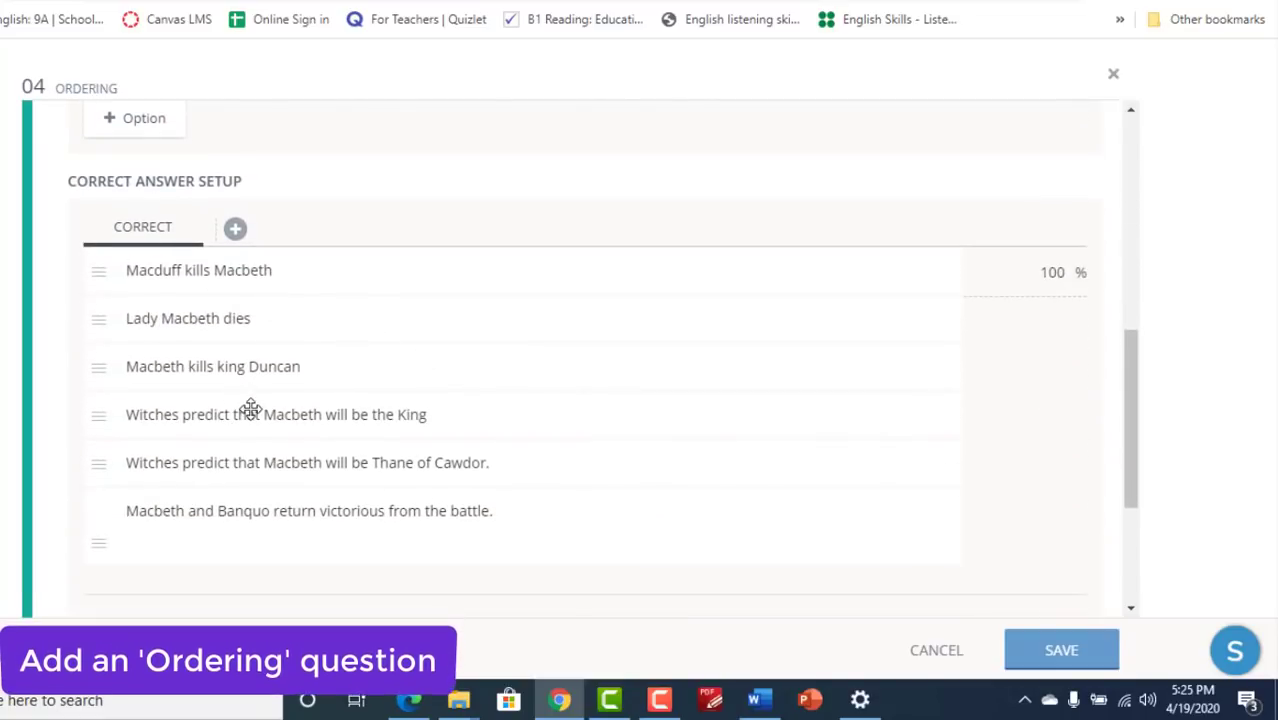
scroll(414, 543, up, 6)
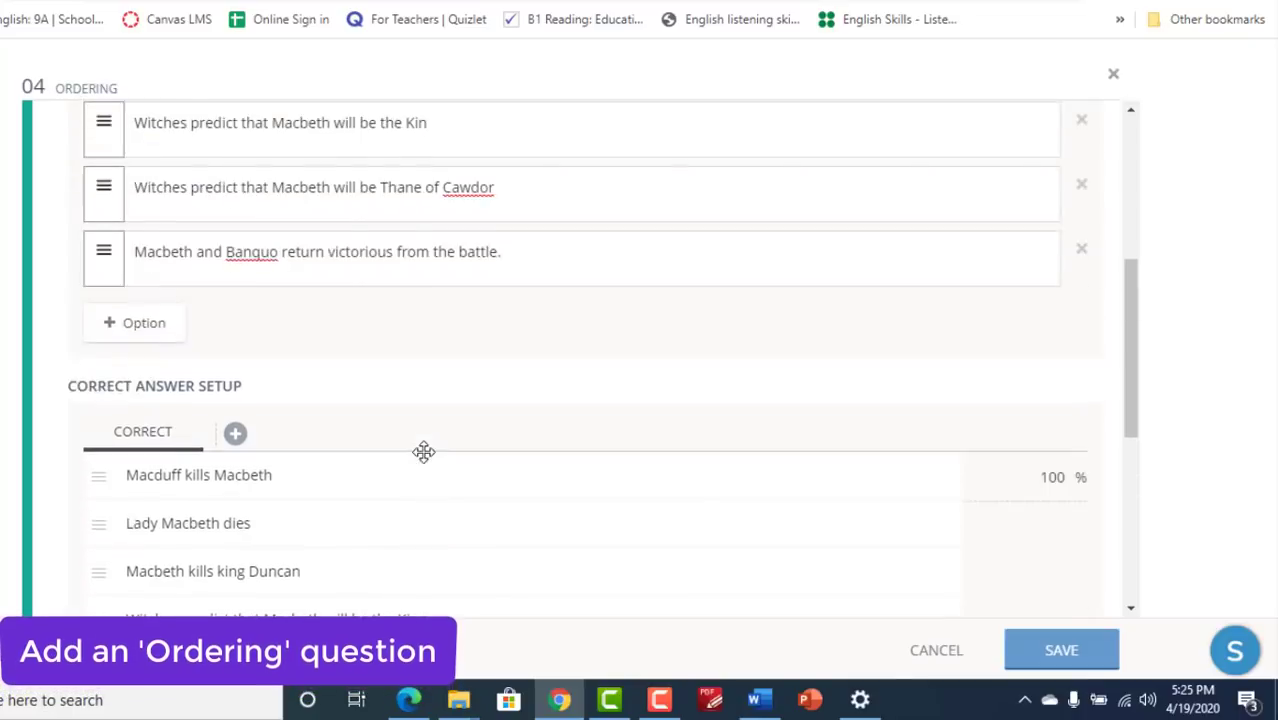
scroll(402, 456, down, 2)
click(314, 377)
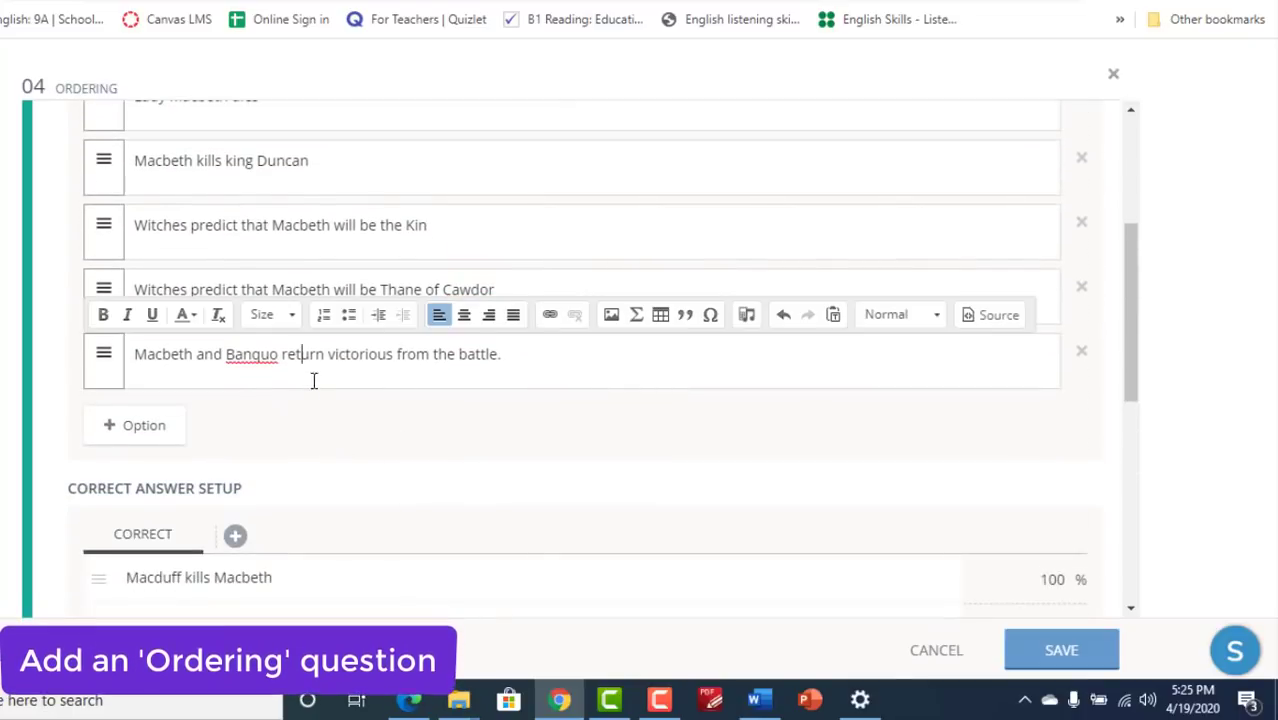
click(526, 362)
key(shift+Tab)
key(shift+Tab)
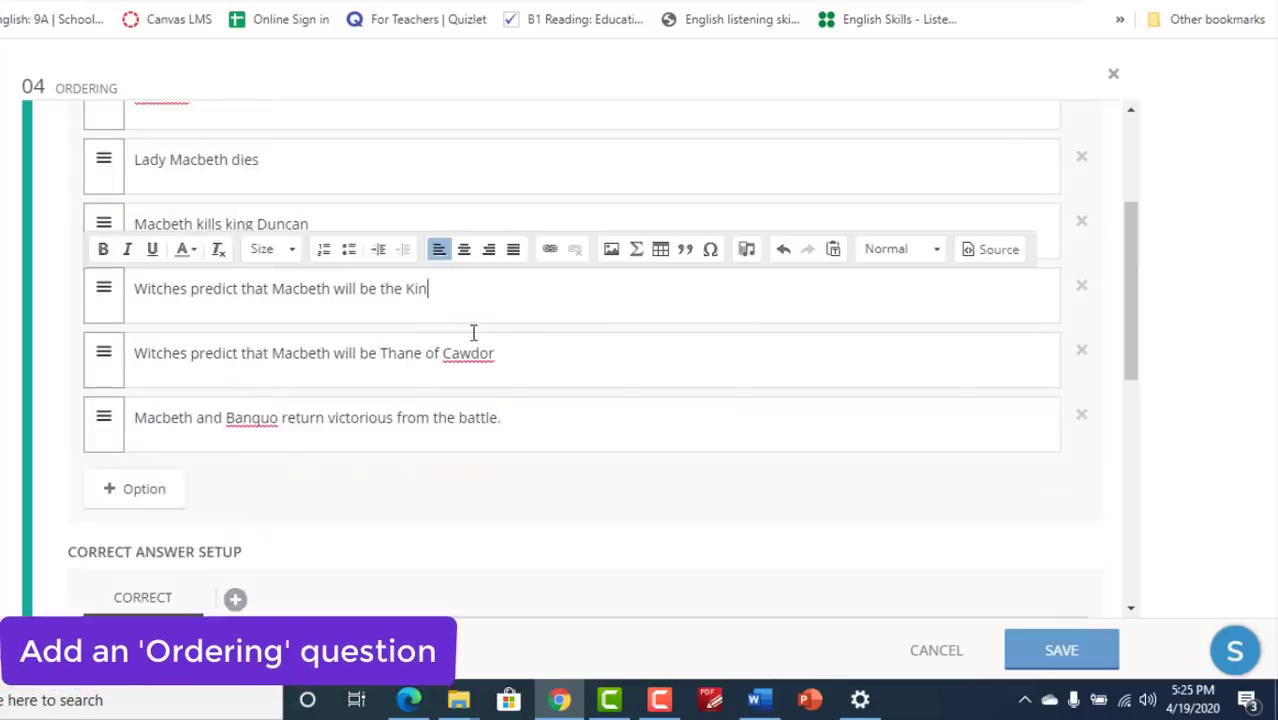
key(shift+Tab)
key(shift+Tab)
click(393, 385)
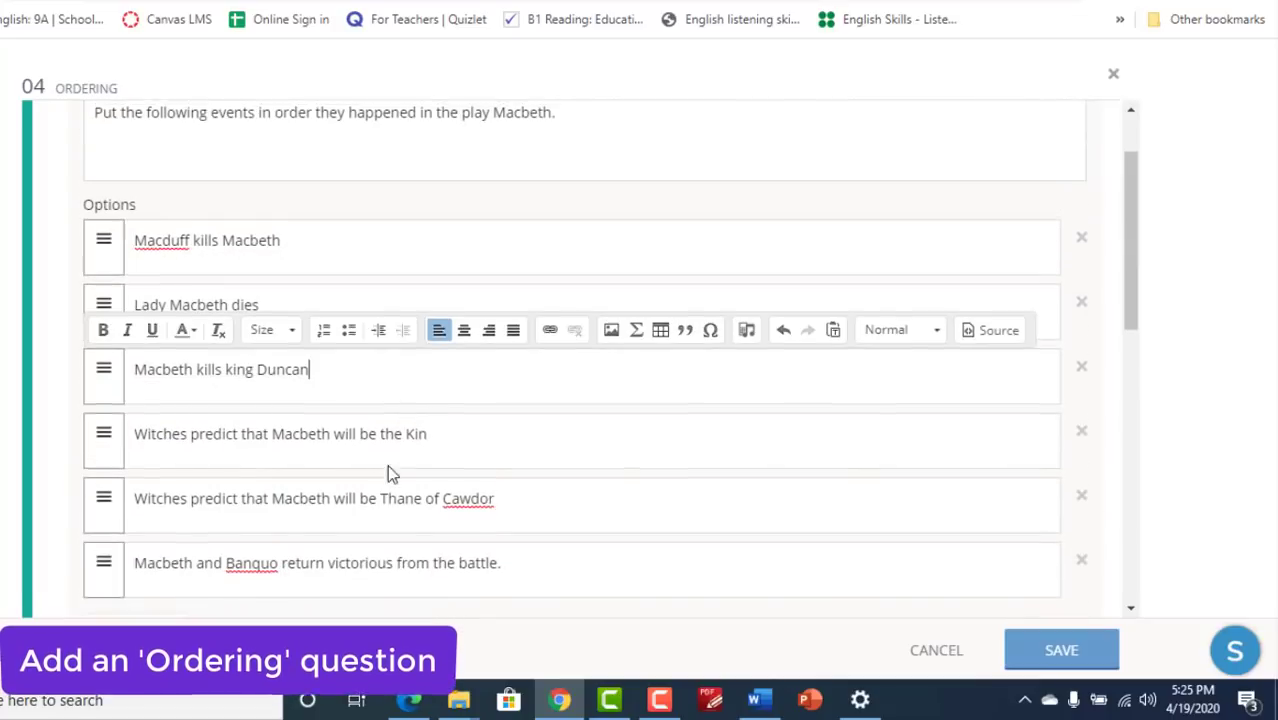
scroll(408, 530, down, 7)
scroll(413, 521, up, 2)
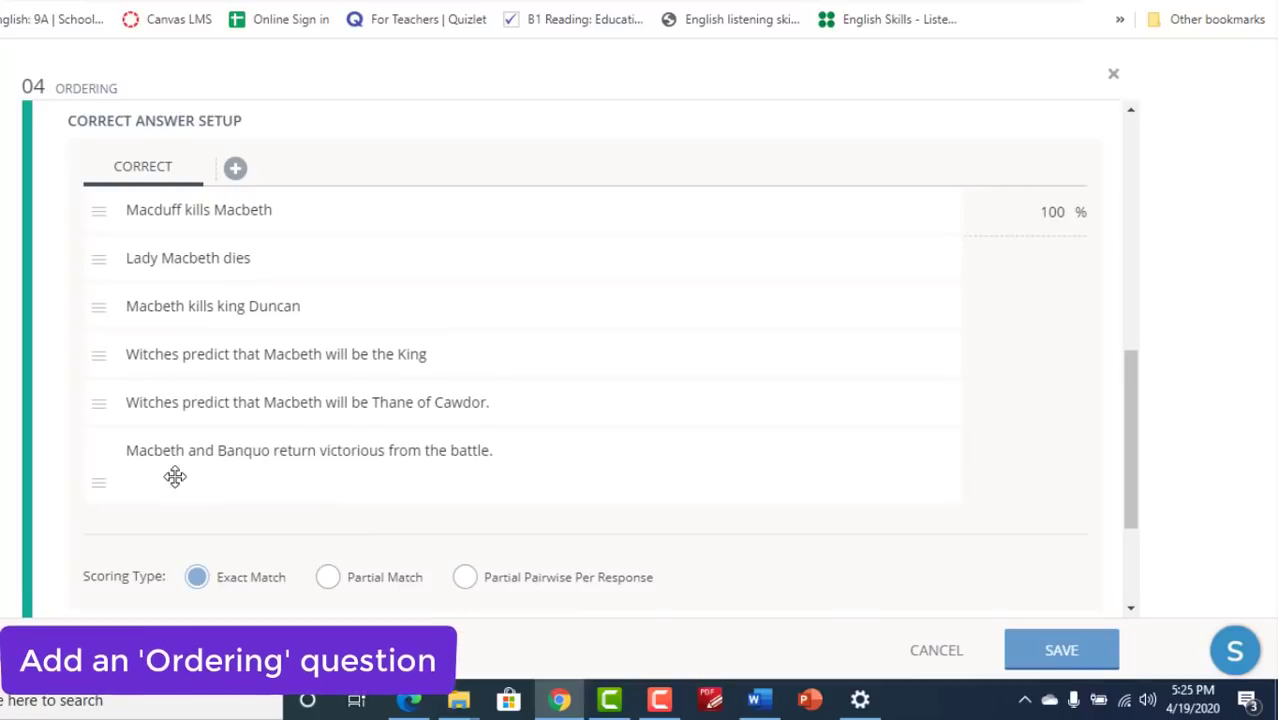
scroll(180, 460, up, 2)
click(187, 221)
double_click(203, 212)
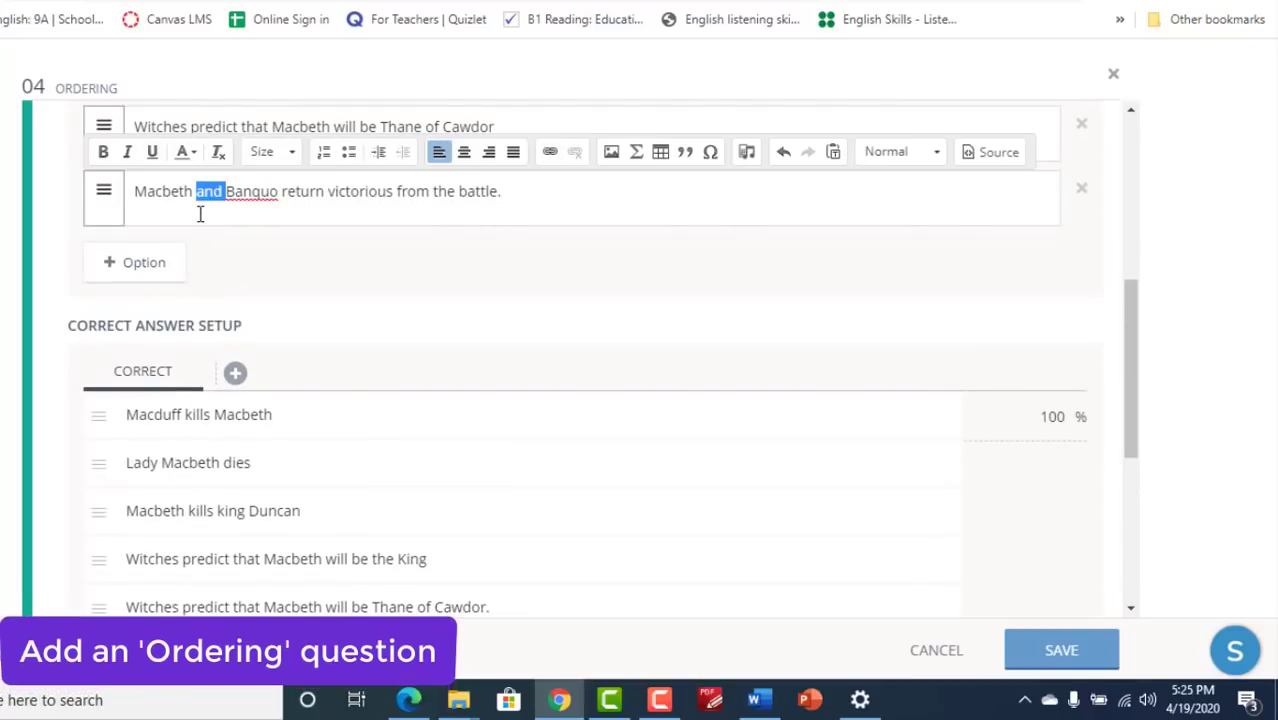
double_click(148, 214)
triple_click(148, 214)
scroll(245, 456, down, 3)
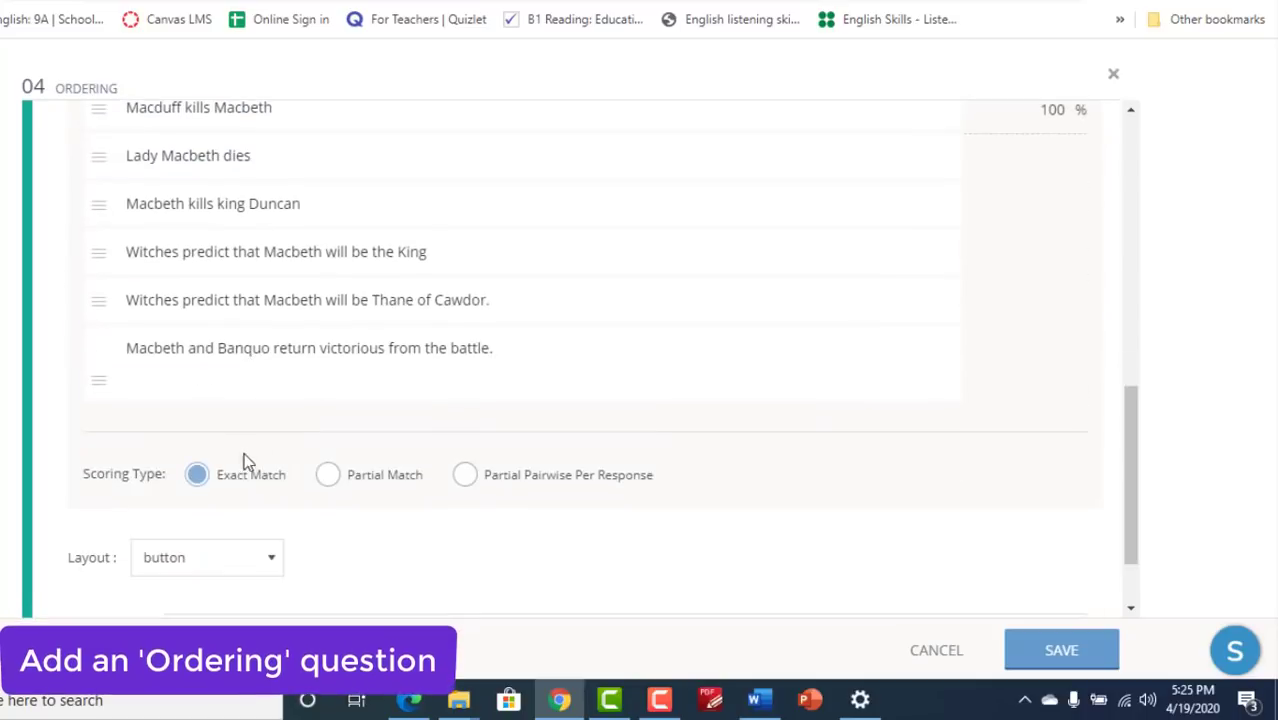
scroll(238, 460, up, 2)
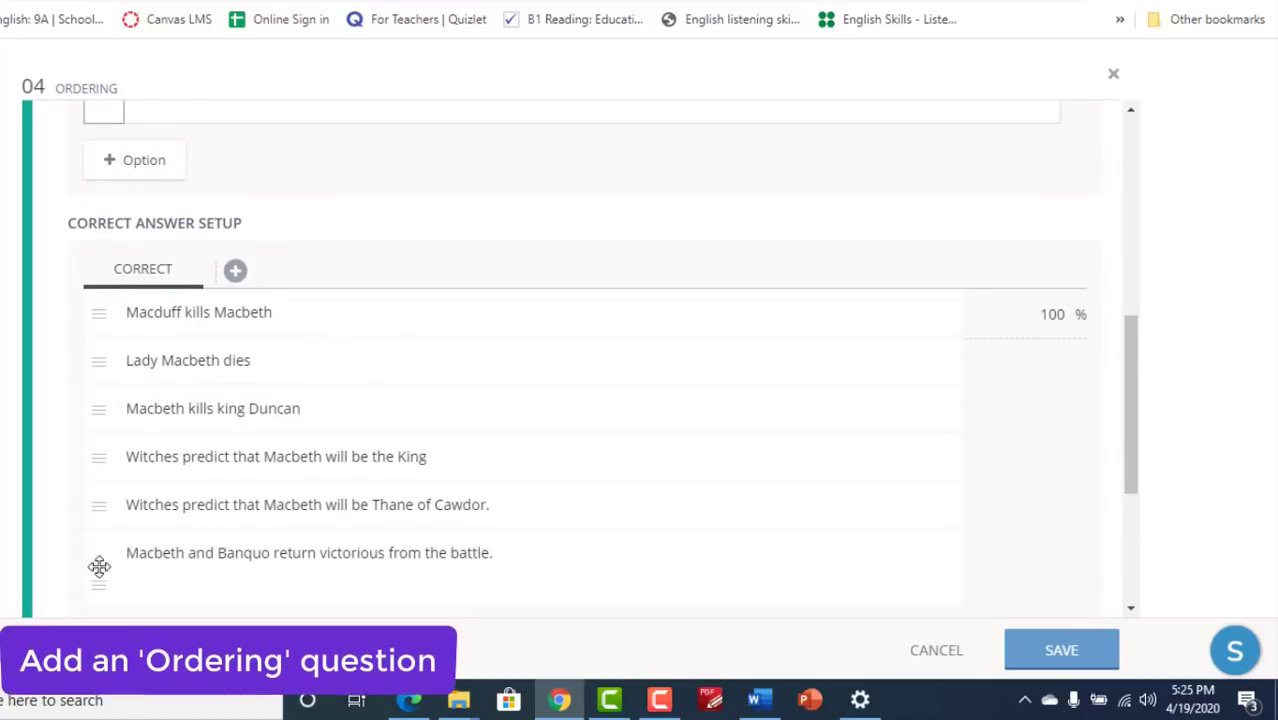
- Drag the events into story order, from Banquo's victorious return to Macduff killing Macbeth
drag(97, 567, 100, 324)
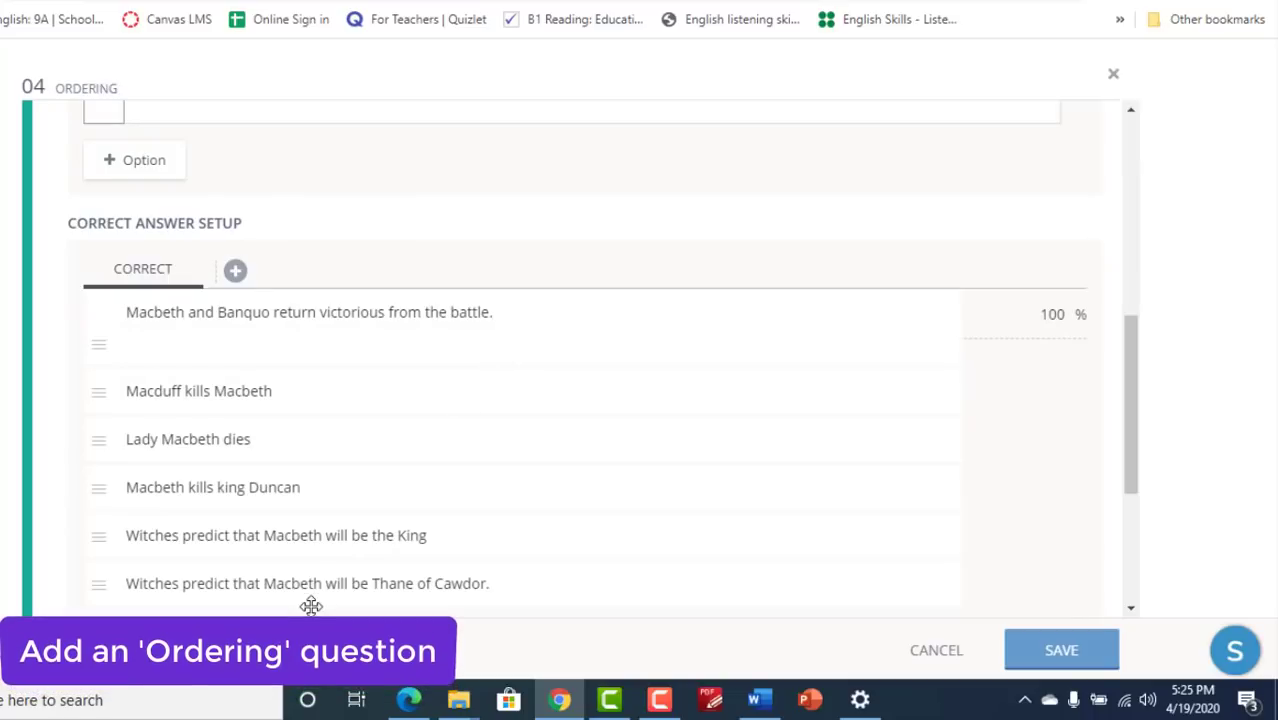
drag(106, 534, 119, 388)
drag(107, 588, 116, 312)
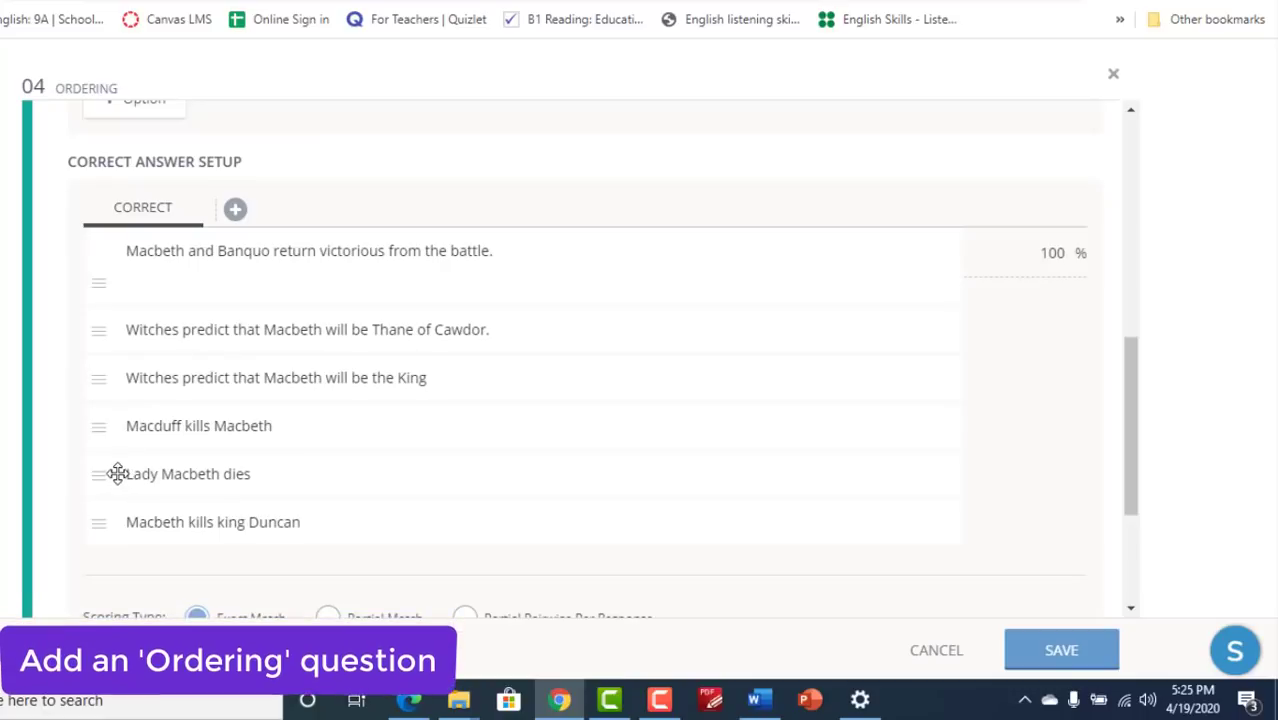
drag(107, 530, 107, 426)
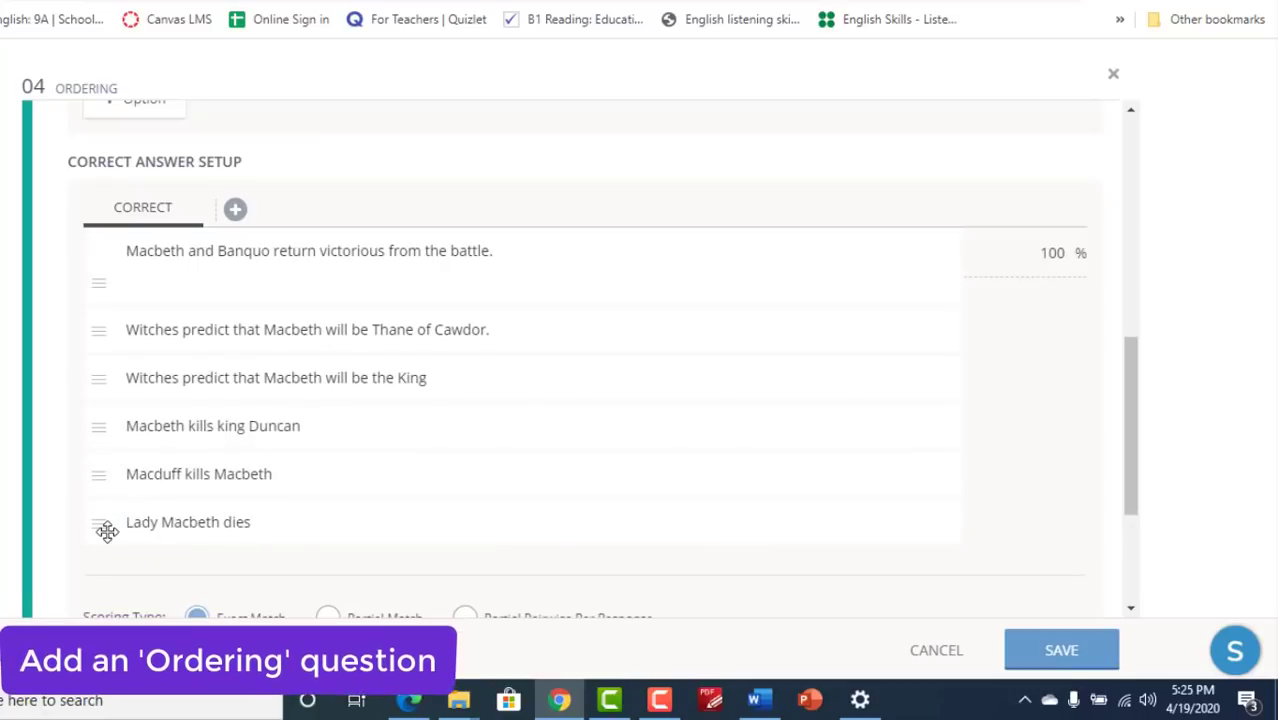
drag(107, 530, 107, 474)
scroll(553, 456, down, 1)
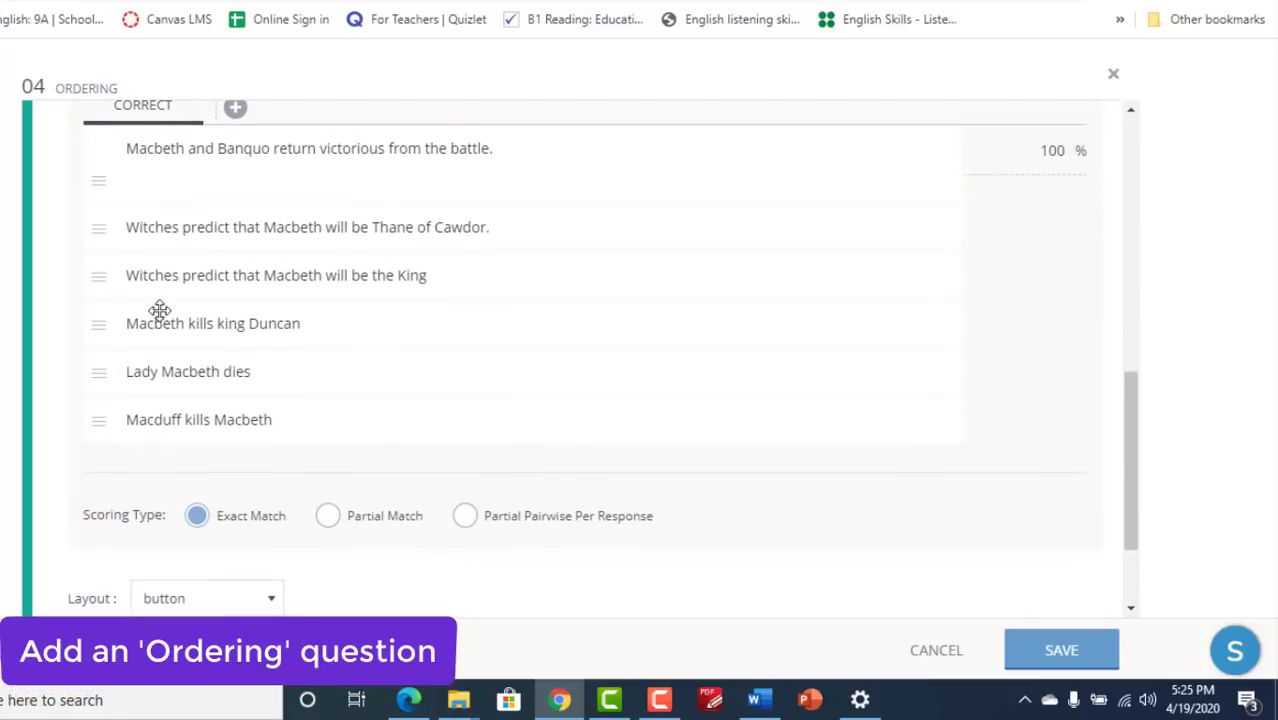
- Set scoring to Partial Match and keep the button layout
click(328, 518)
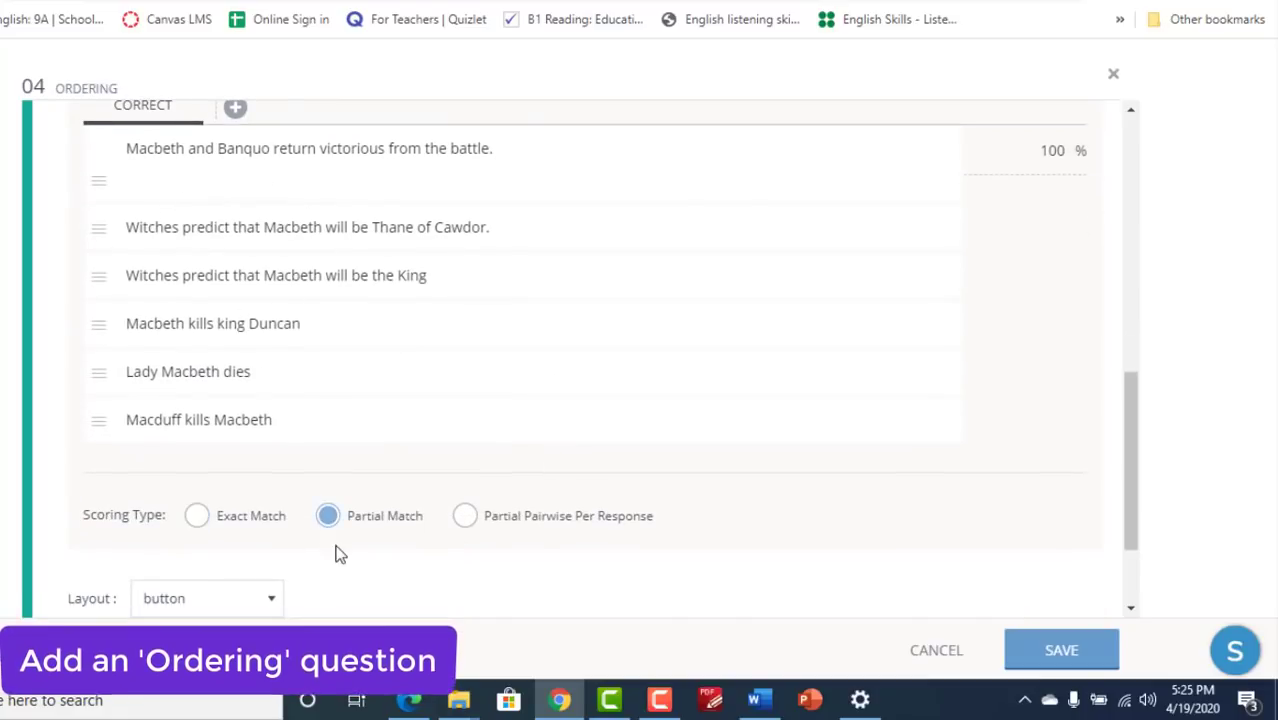
drag(1127, 465, 1104, 548)
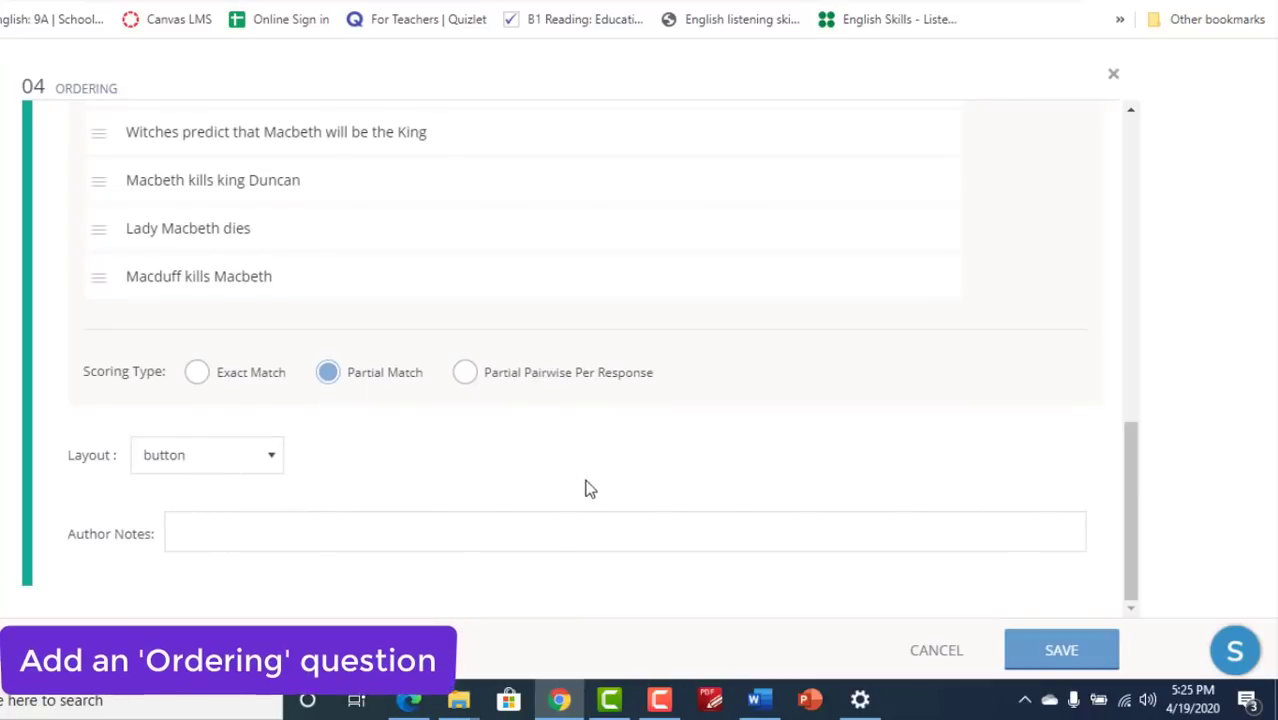
click(207, 470)
click(208, 504)
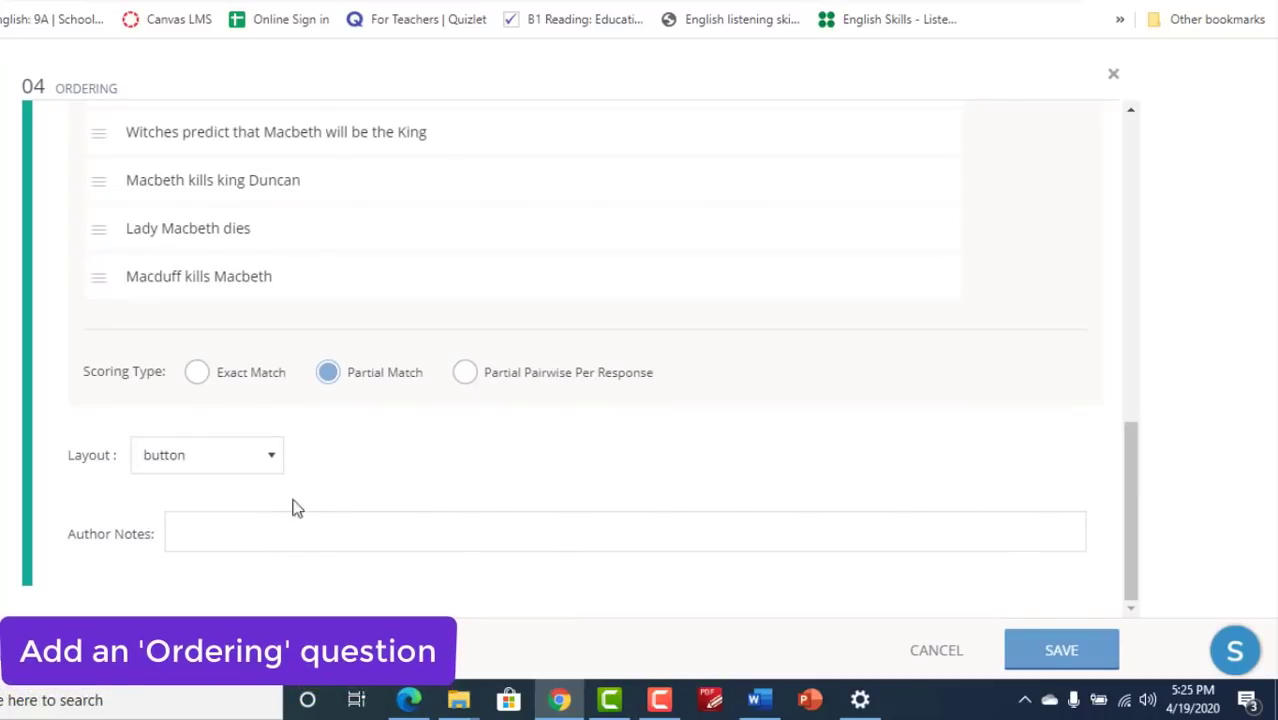
drag(1135, 580, 1201, 248)
- Preview the ordering question as a student, rearranging a few events
click(1027, 143)
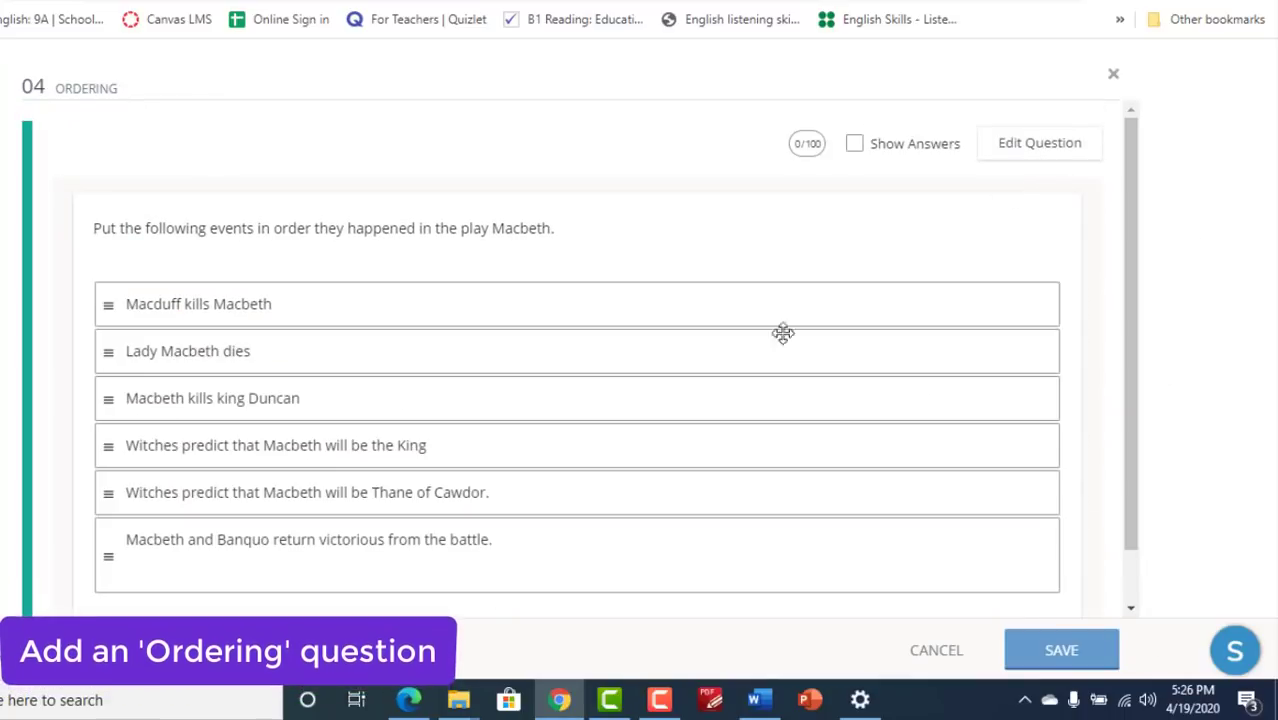
drag(257, 573, 221, 410)
drag(223, 531, 337, 474)
click(288, 378)
scroll(354, 497, up, 1)
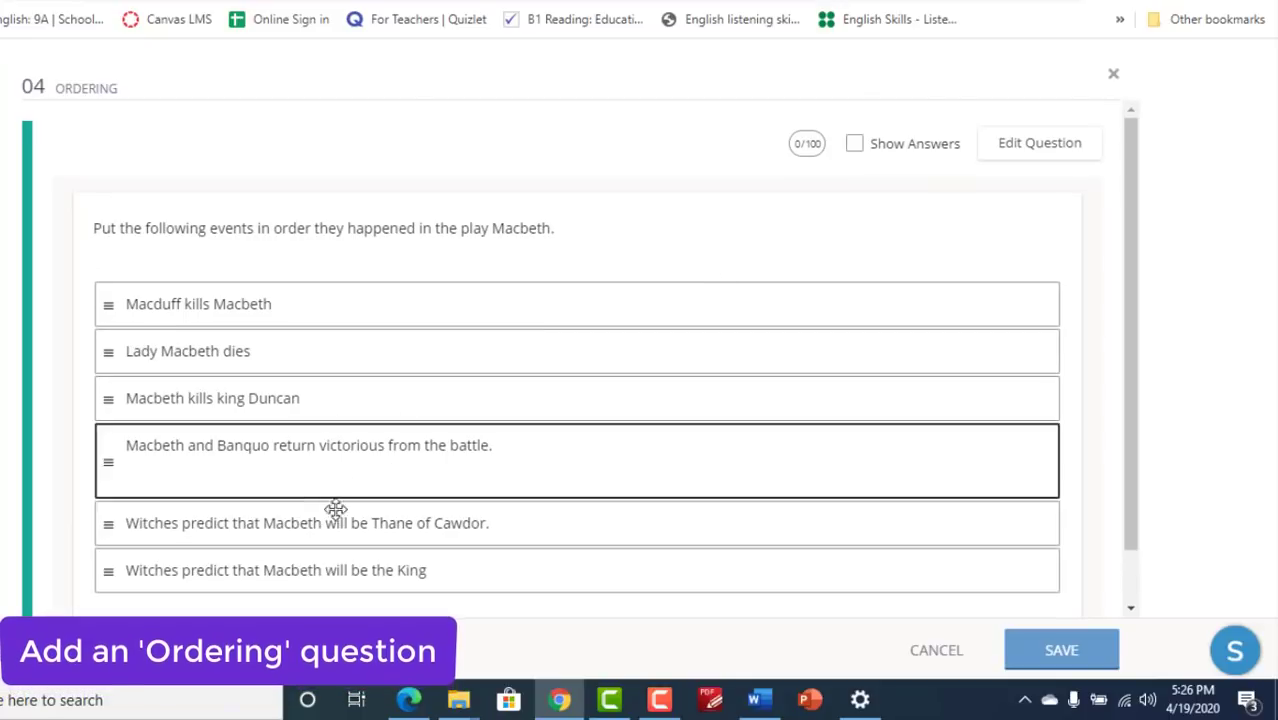
- Save the question so it is listed as question 04 at 1 point
click(1061, 650)
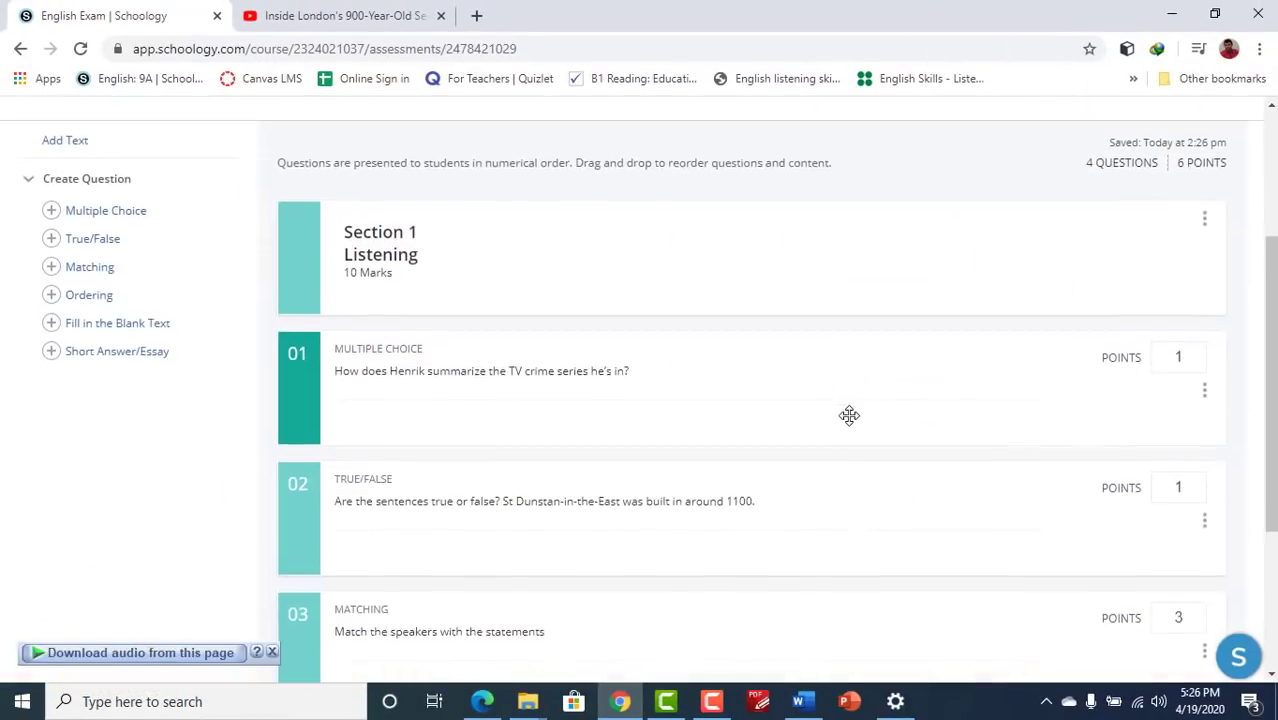
scroll(847, 414, down, 5)
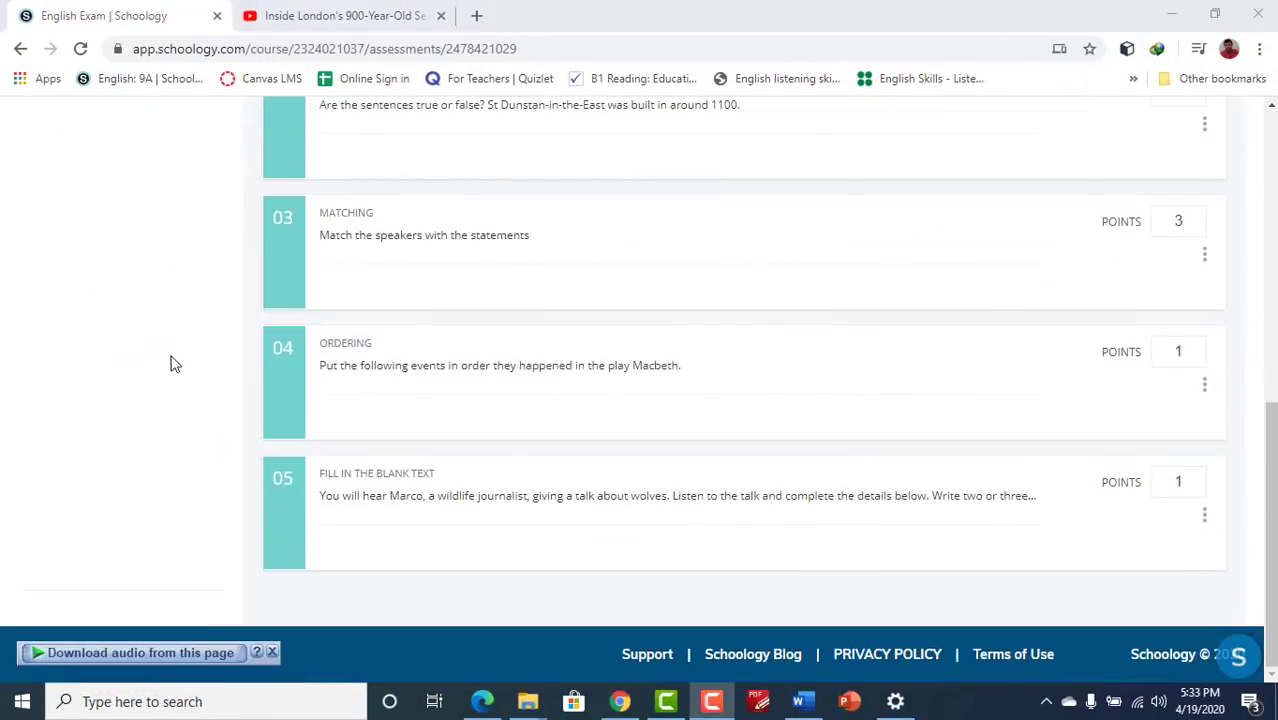
scroll(172, 358, up, 5)
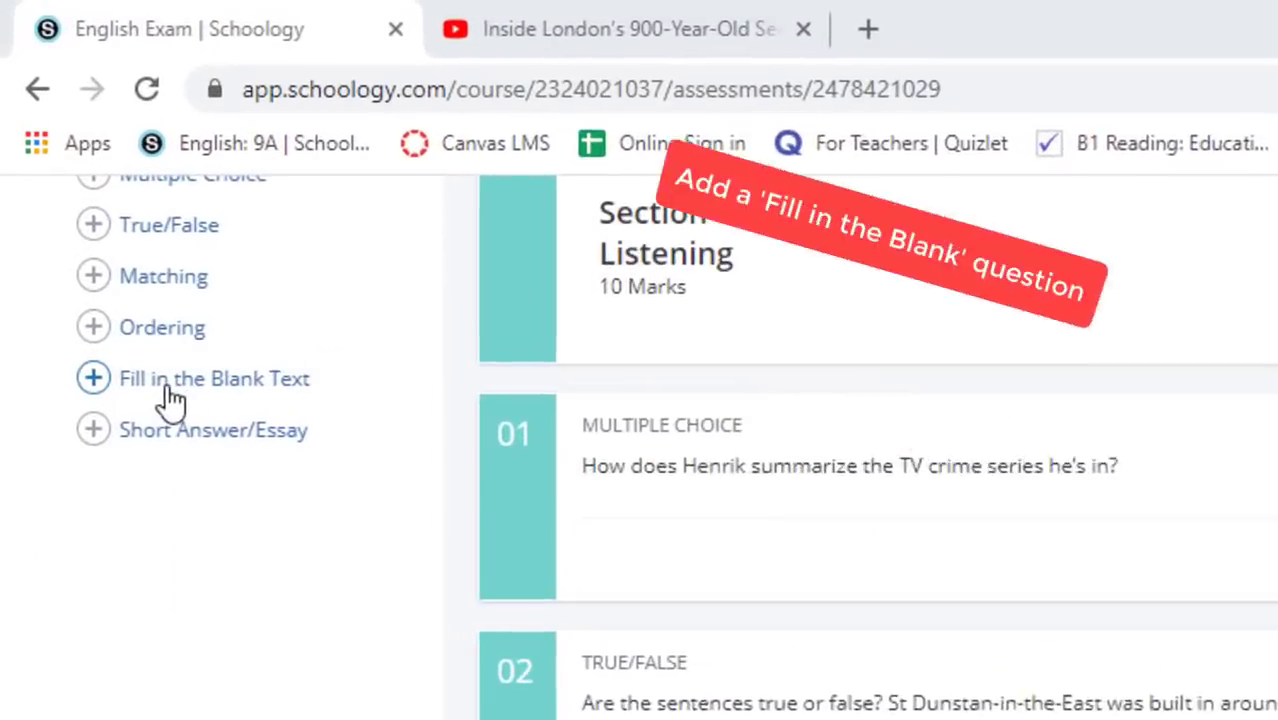
- Start Fill in the Blank question 06 and copy the wolves instructions and gap sentence from Word
click(219, 389)
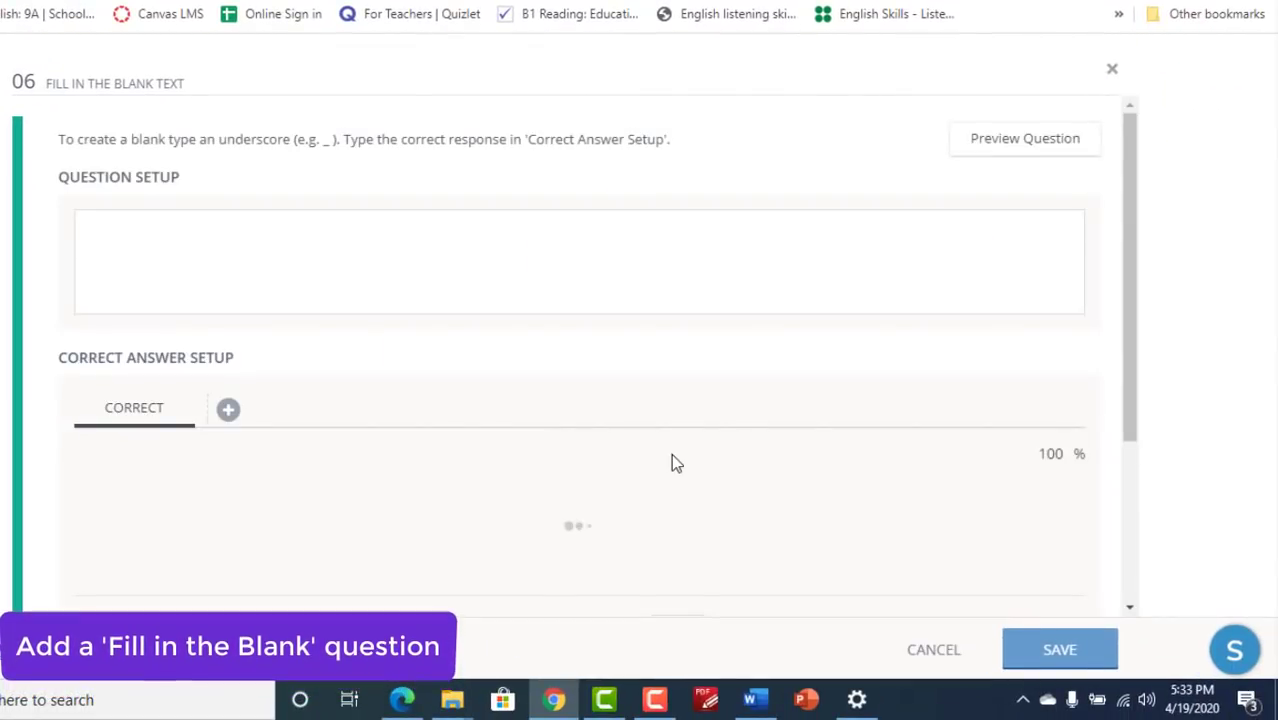
click(755, 699)
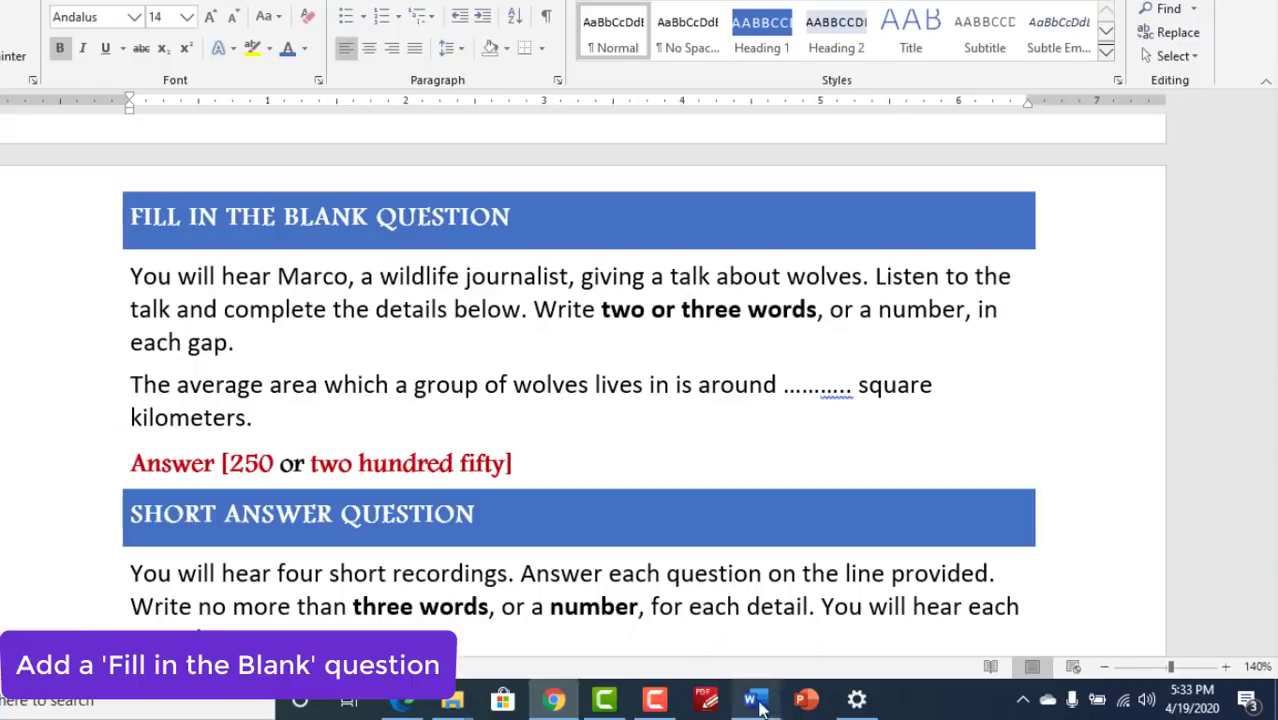
drag(95, 288, 86, 418)
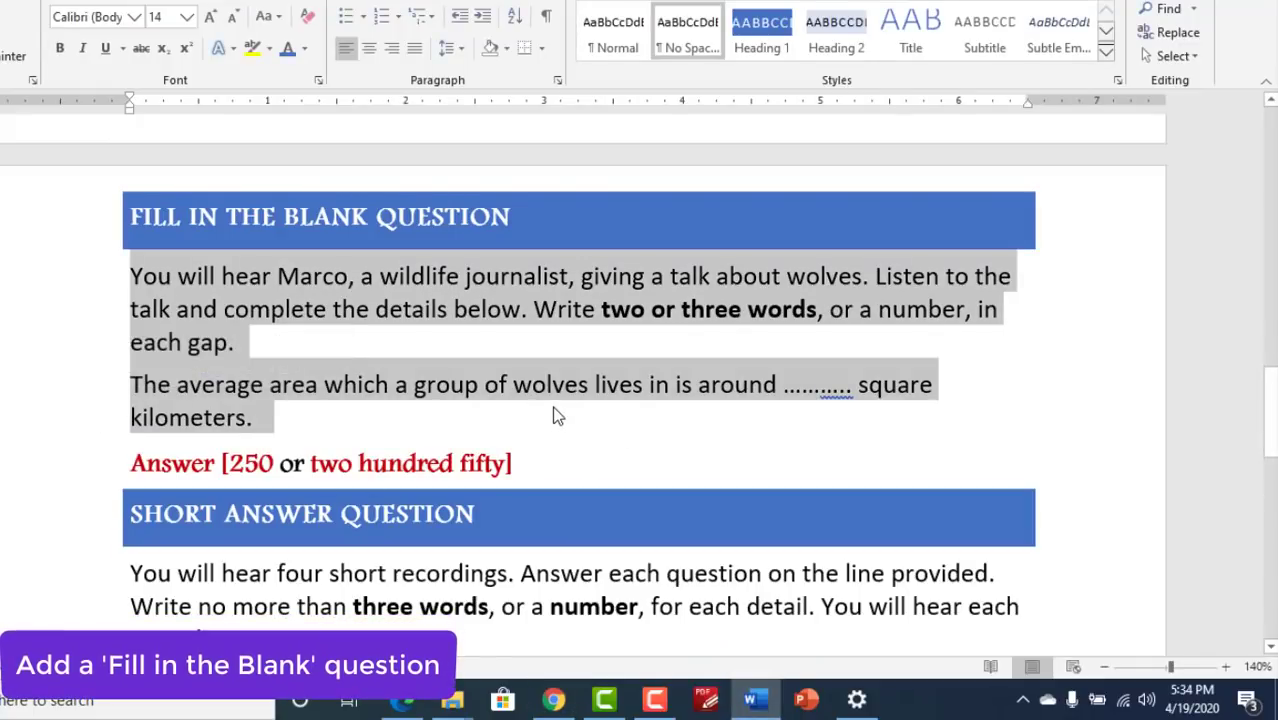
right_click(533, 386)
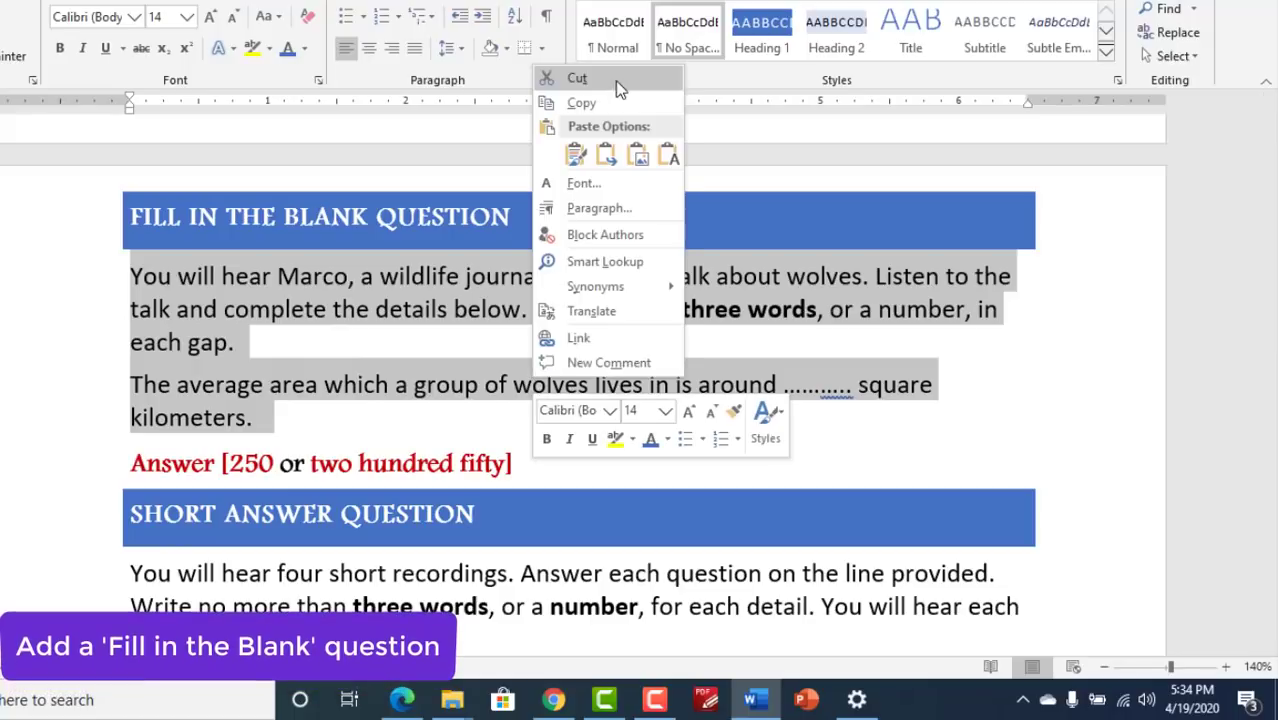
click(614, 108)
click(553, 699)
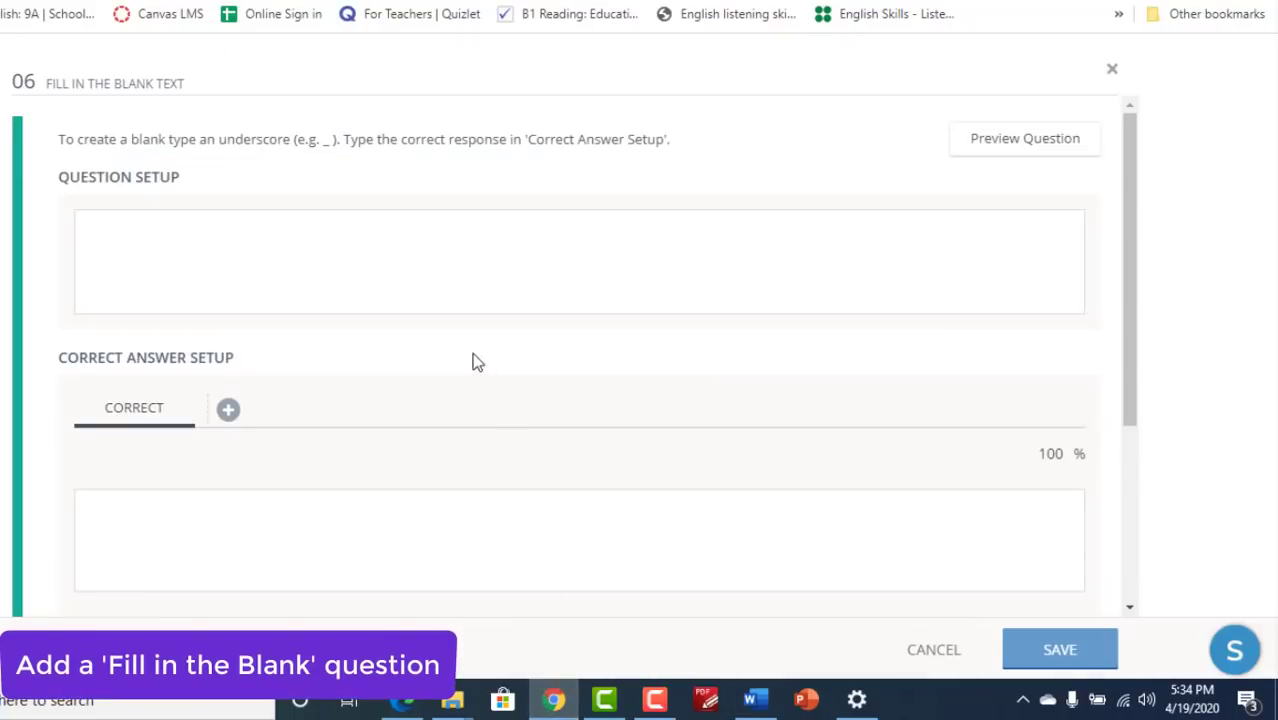
- Paste the wolves prompt, replace the dotted gap with a response blank, and answer 250
click(400, 268)
key(ctrl+v)
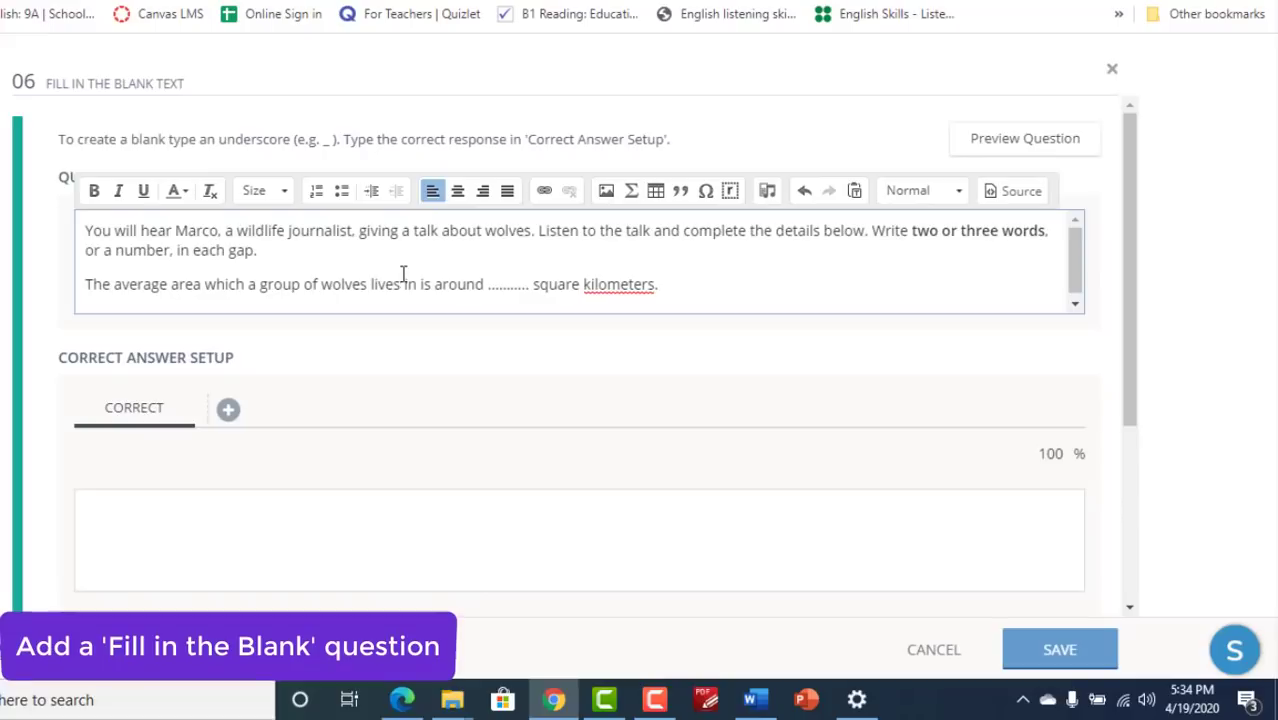
click(511, 288)
key(Right)
key(Right)
key(Right)
key(Right)
key(Right)
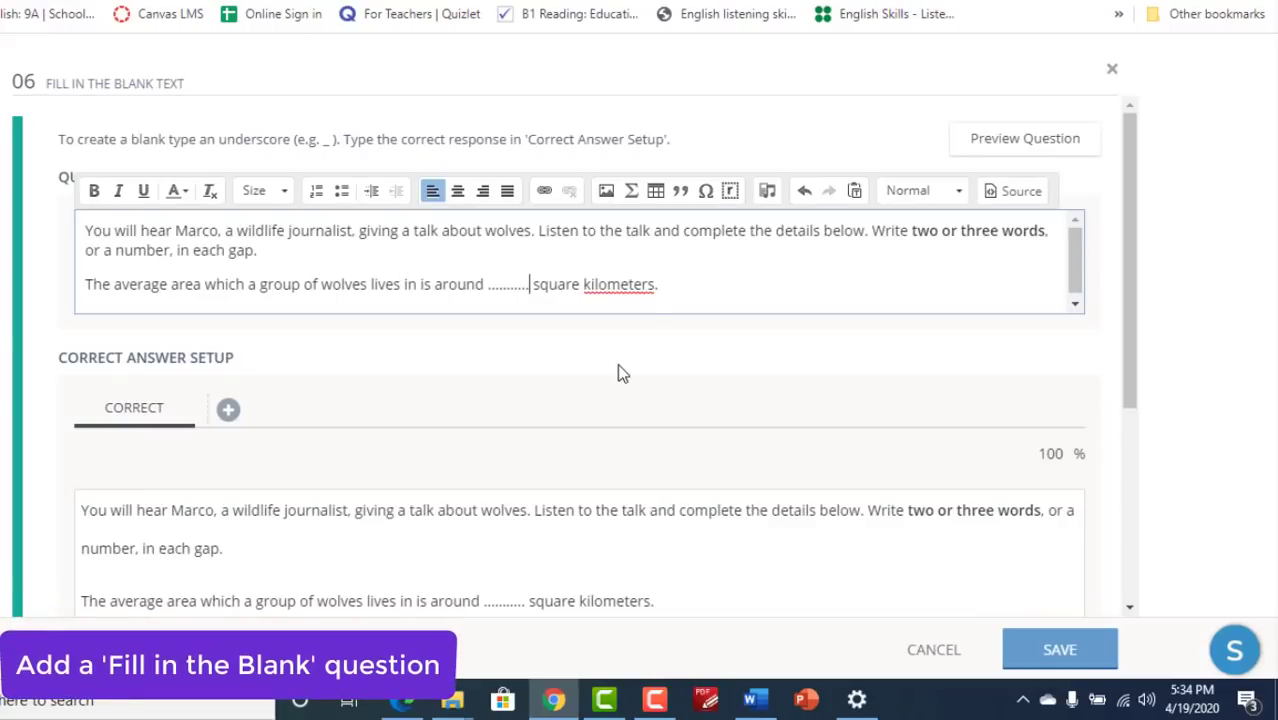
key(ctrl+shift+Left)
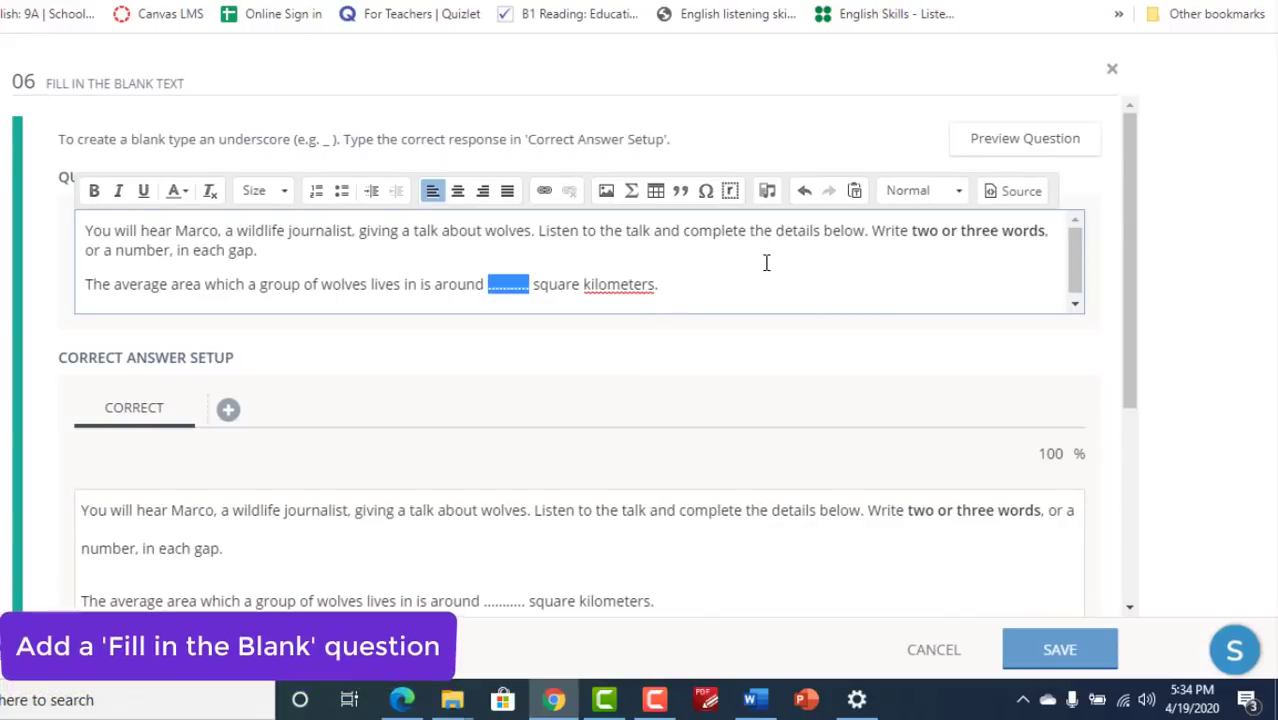
key(BackSpace)
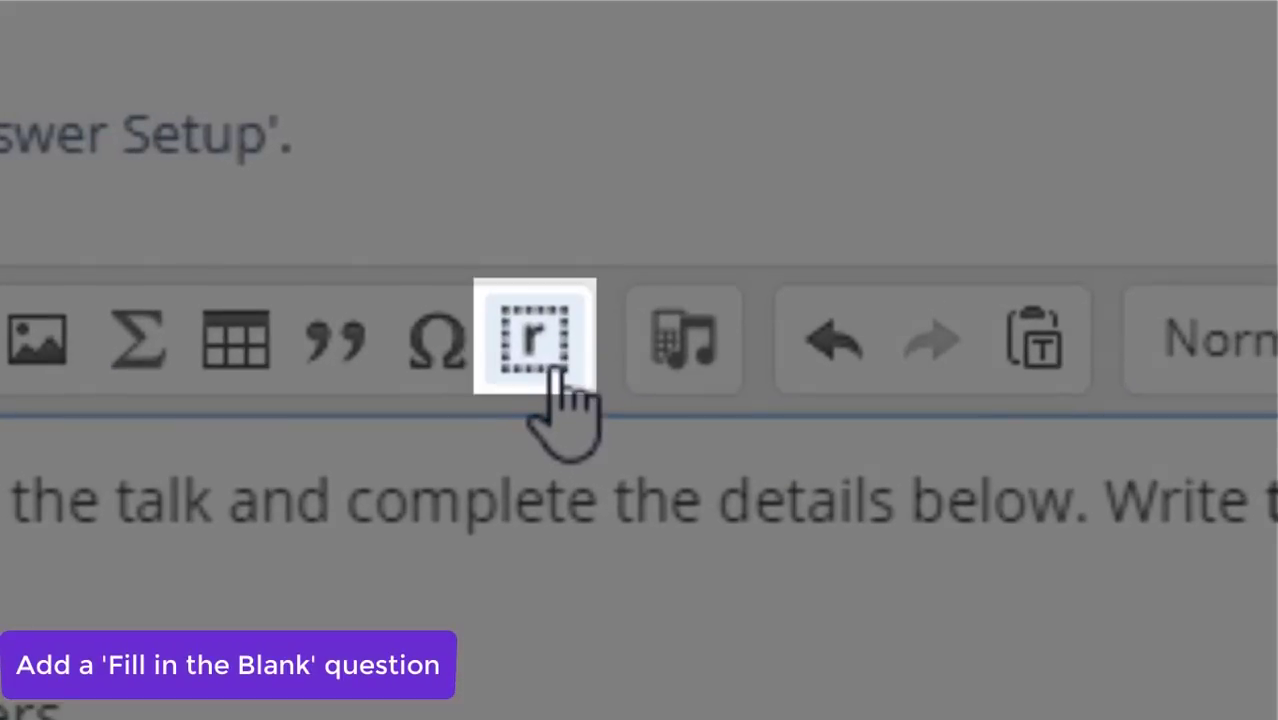
click(730, 191)
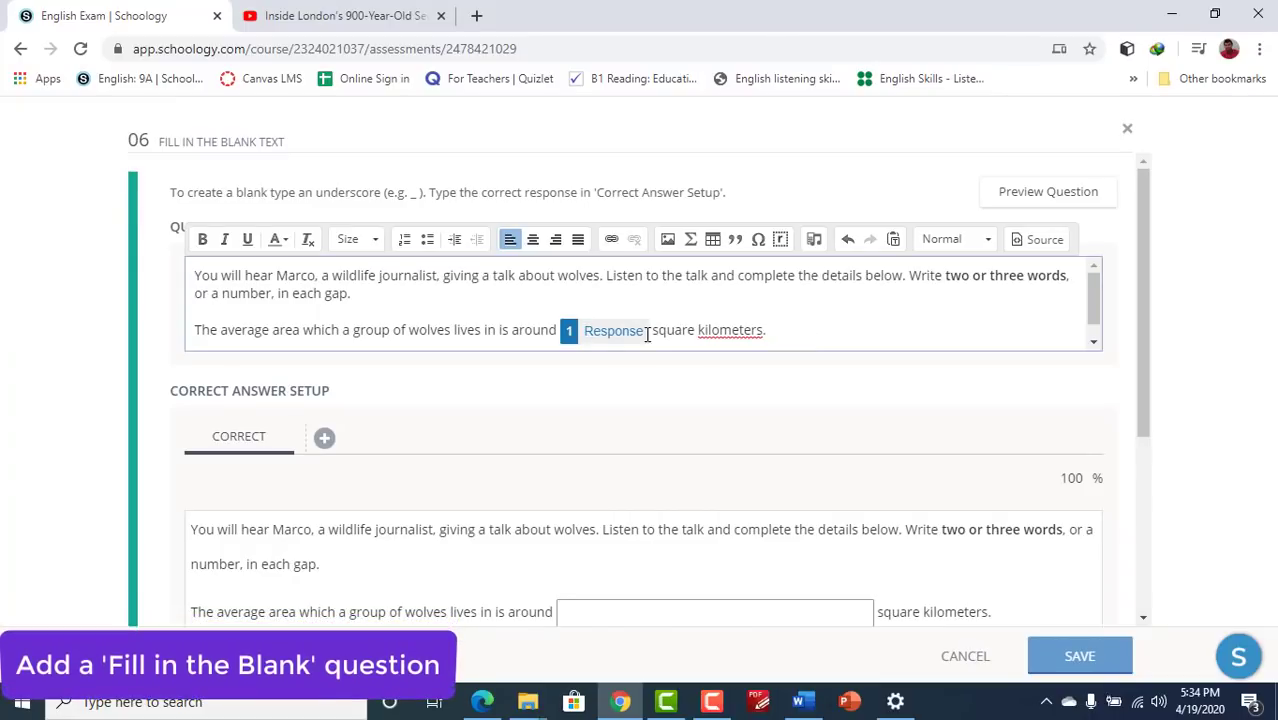
drag(1096, 308, 1093, 337)
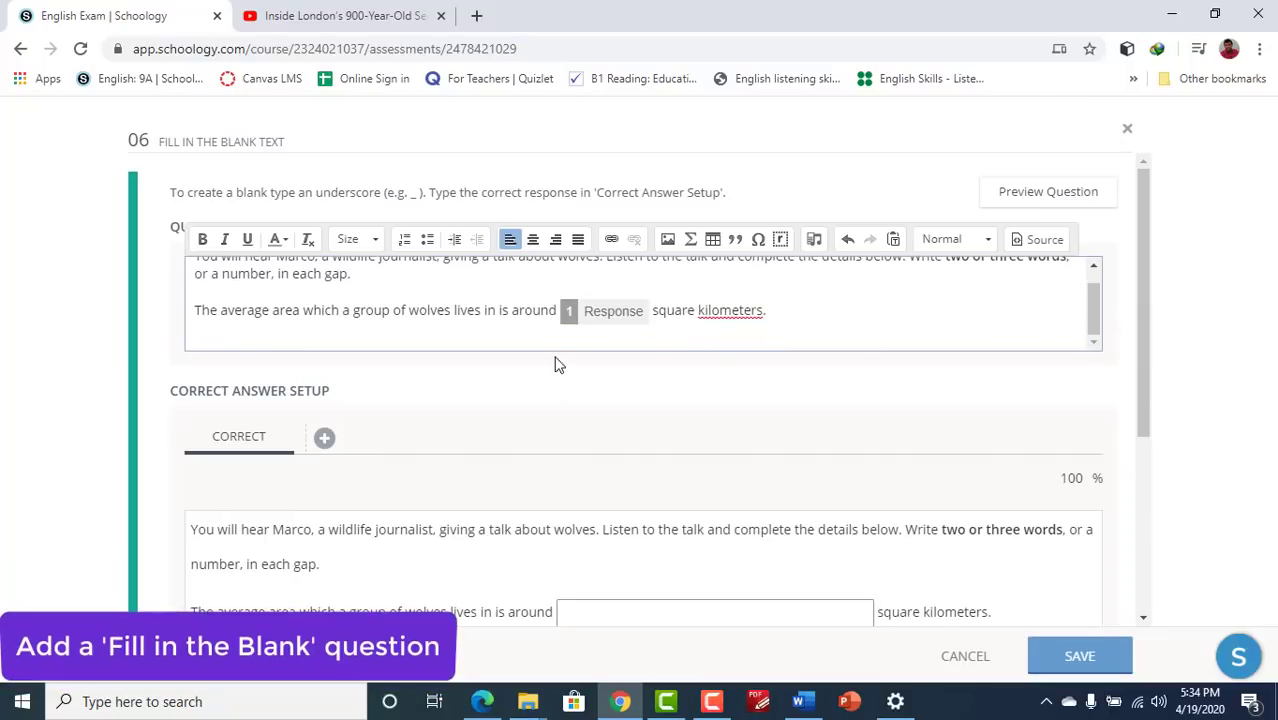
scroll(470, 462, down, 1)
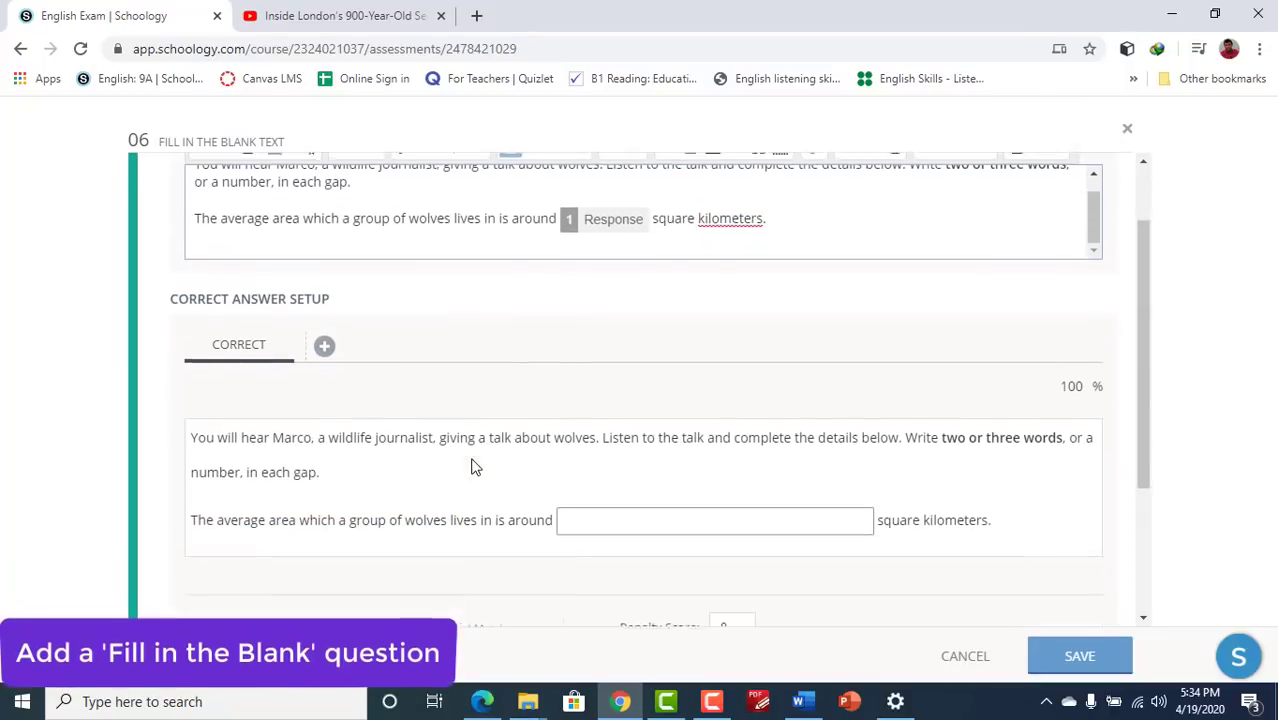
click(612, 517)
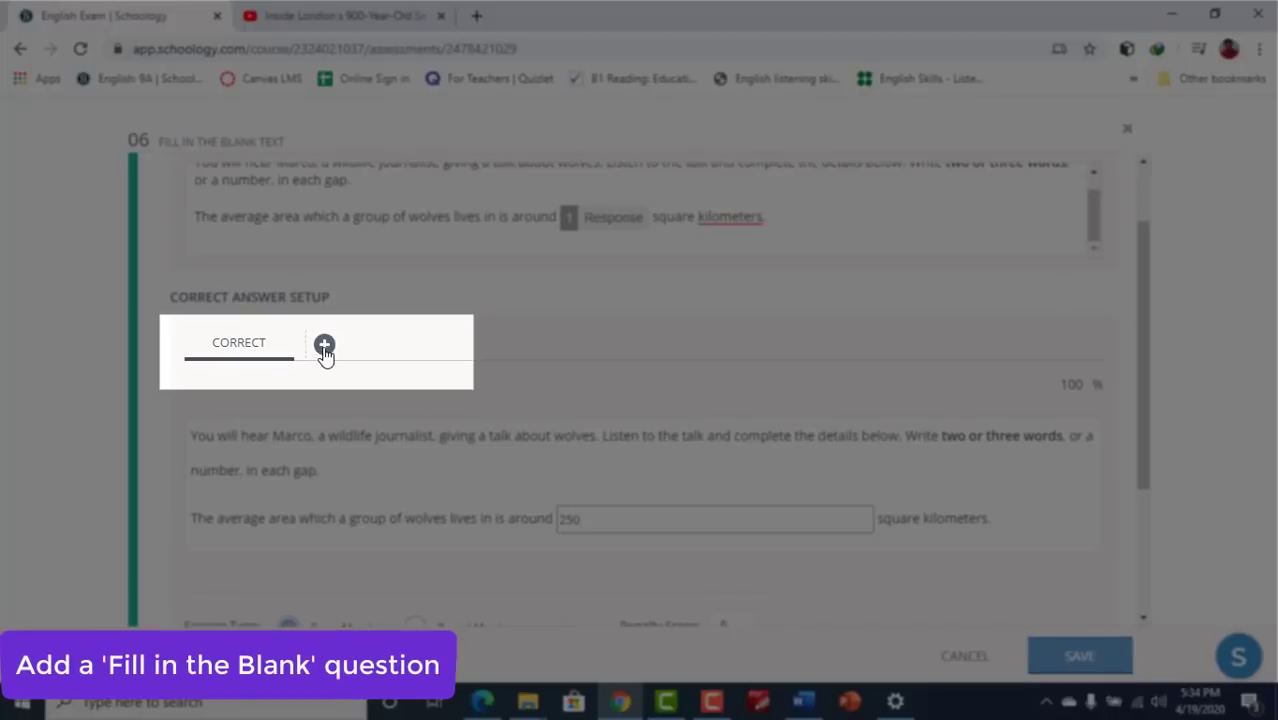
- Add 'two hundred fifty' as a full-credit alternate answer for the blank
click(324, 347)
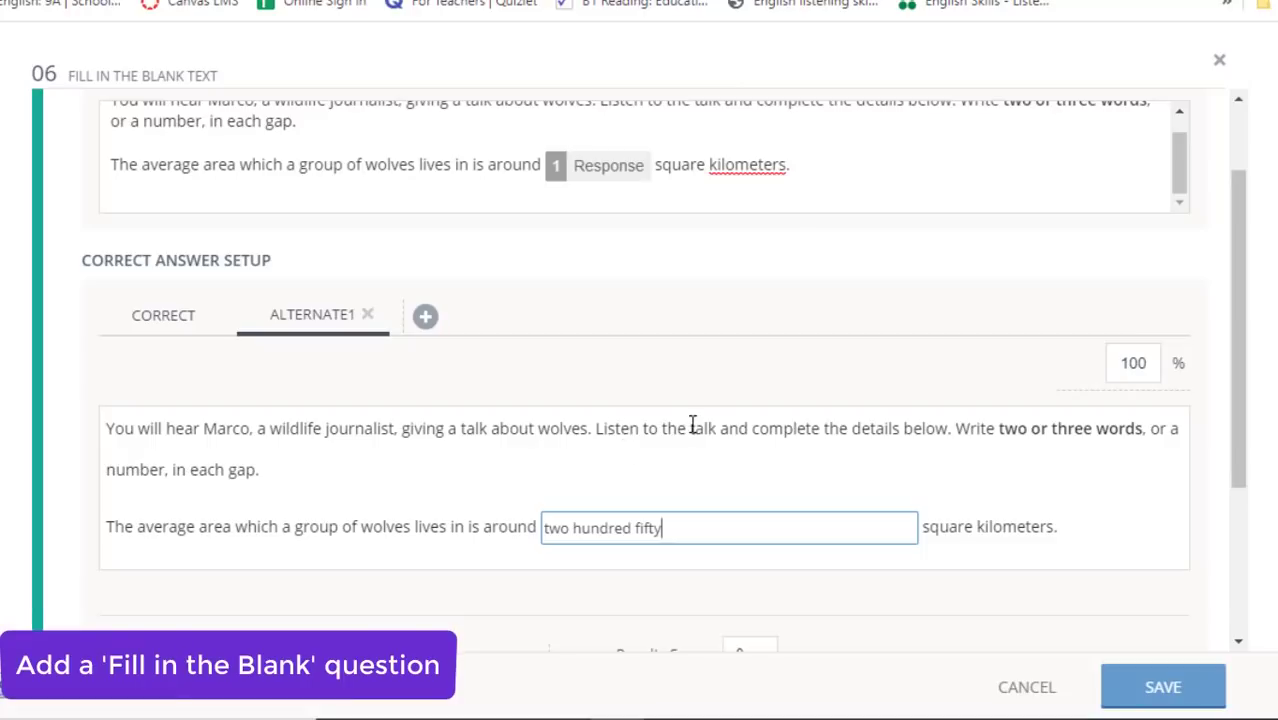
drag(1245, 343, 1228, 525)
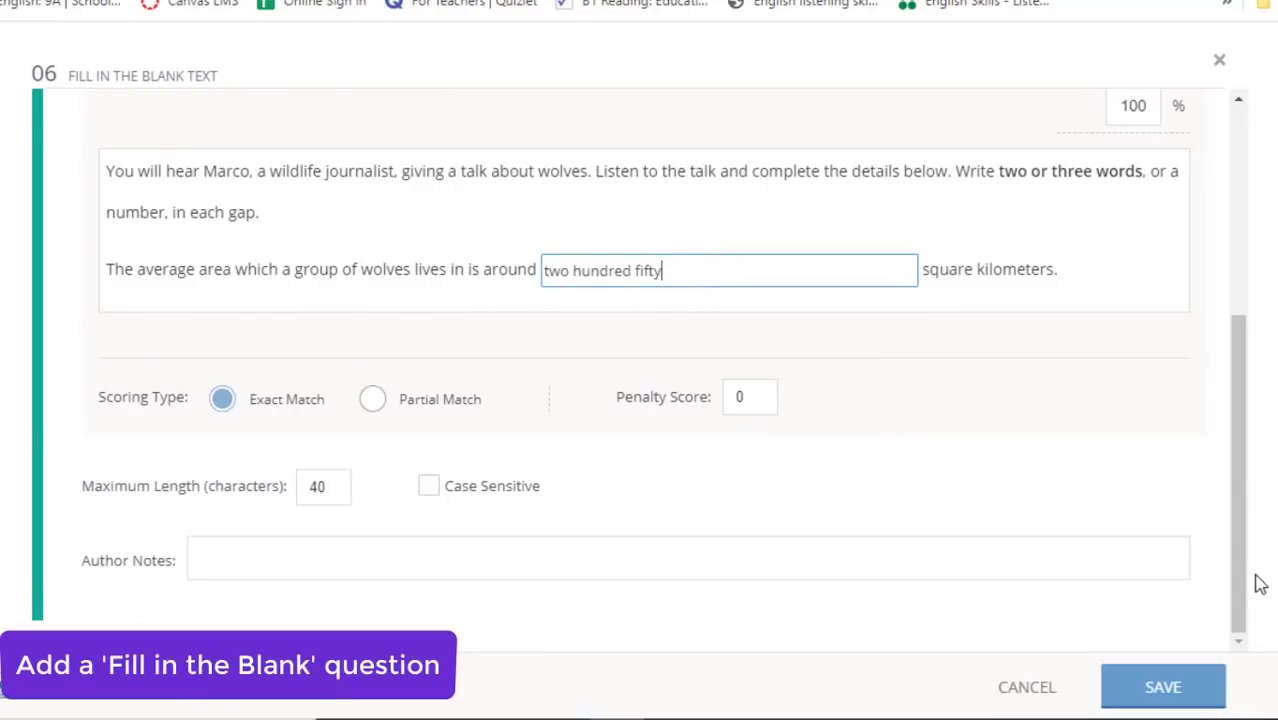
drag(1260, 585, 1247, 374)
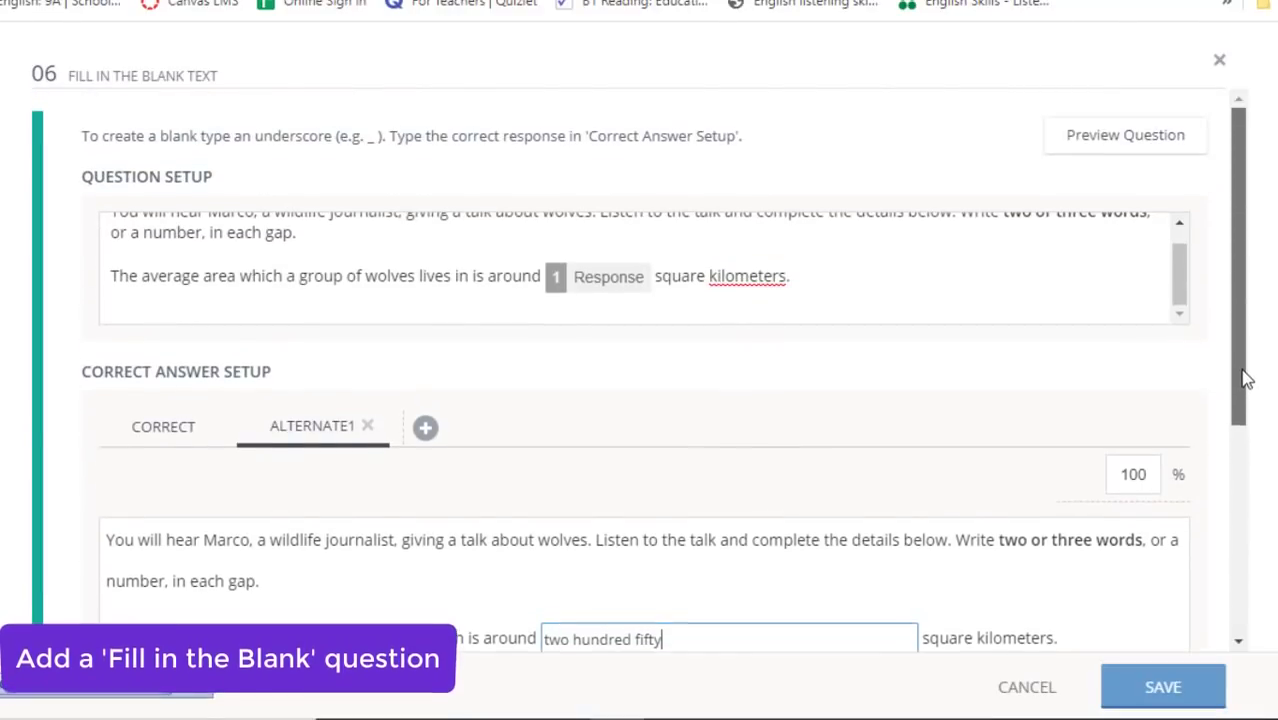
- Preview with answers 250 and 'two hundred fifty', both scoring 100/100, then save
click(1125, 140)
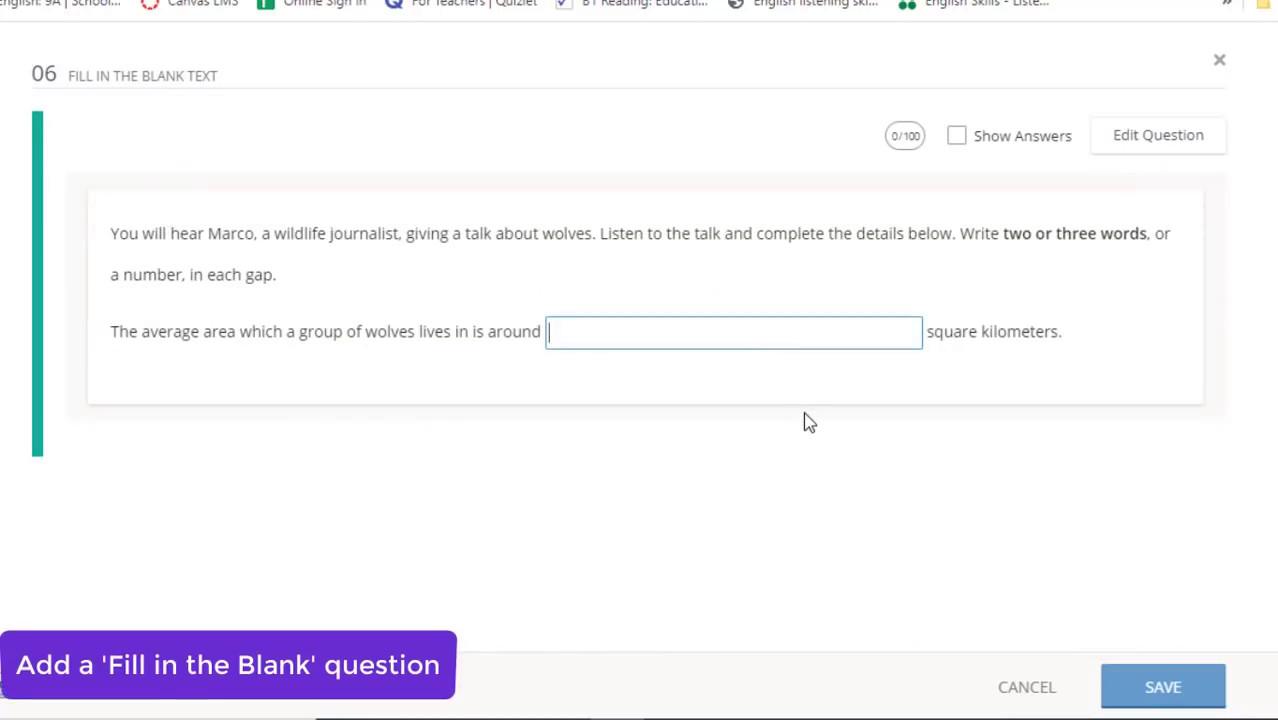
text(2)
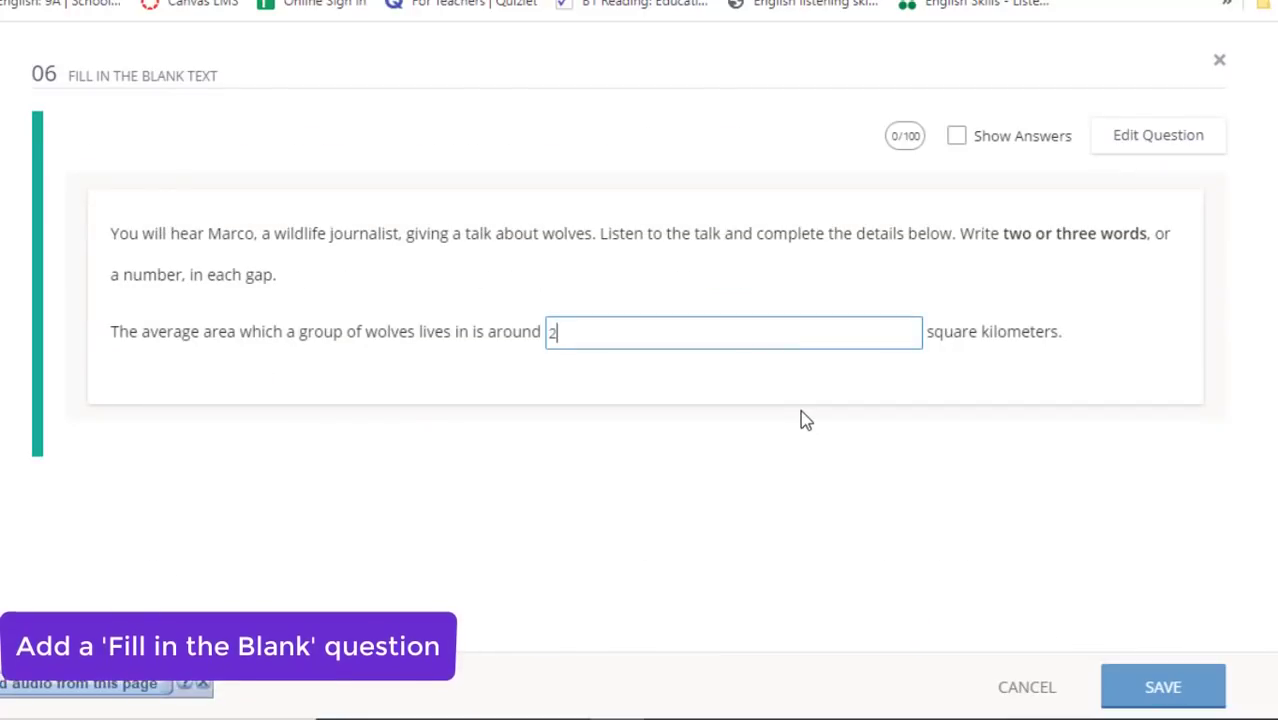
text(50)
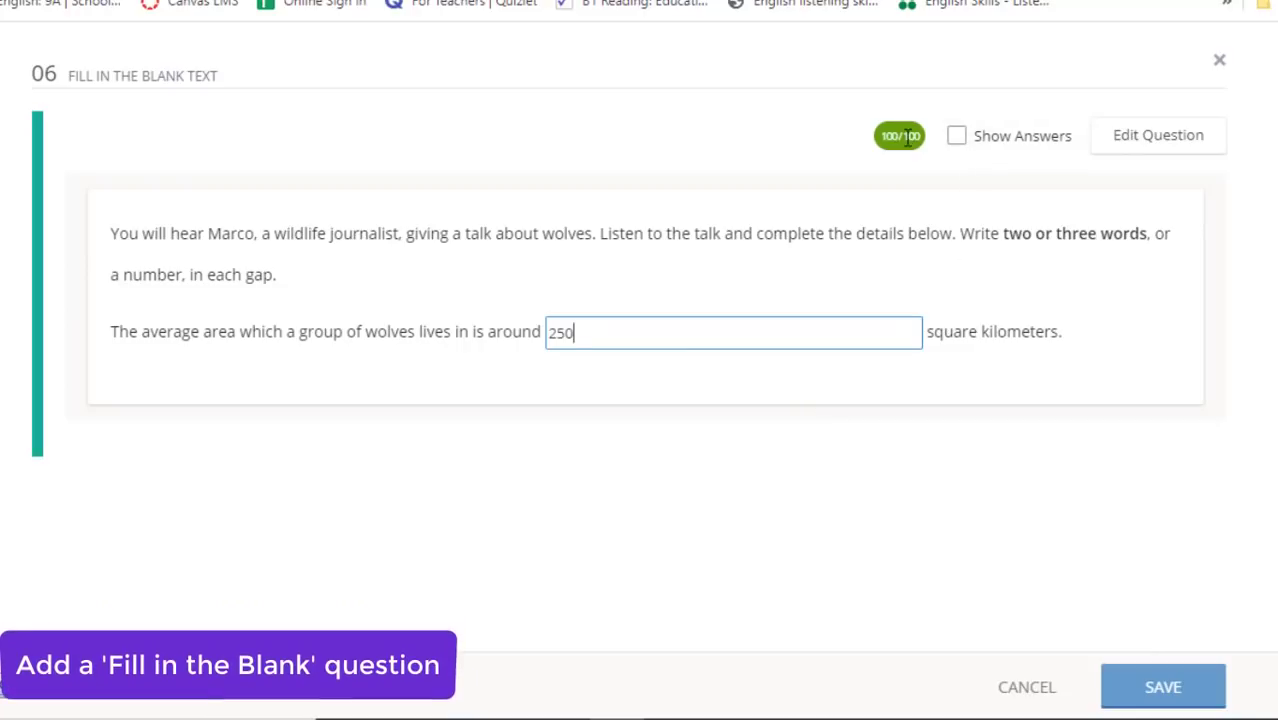
drag(641, 330, 405, 330)
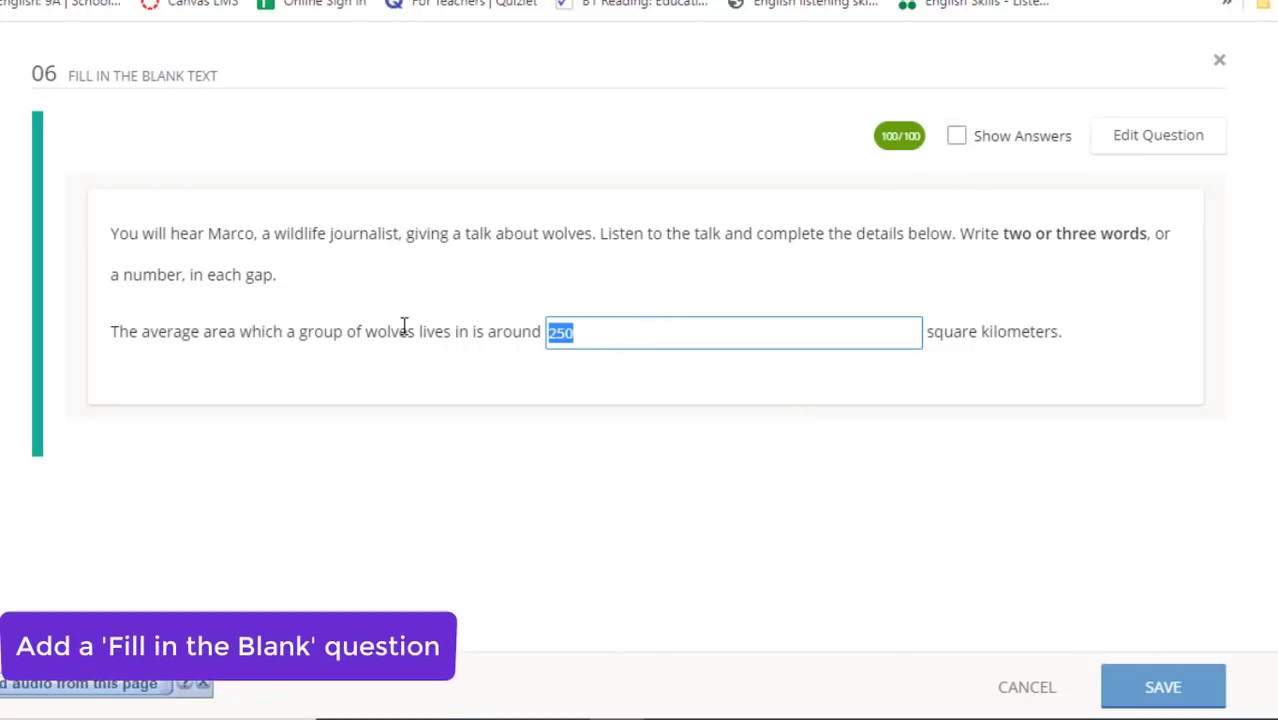
key(BackSpace)
text(two hun)
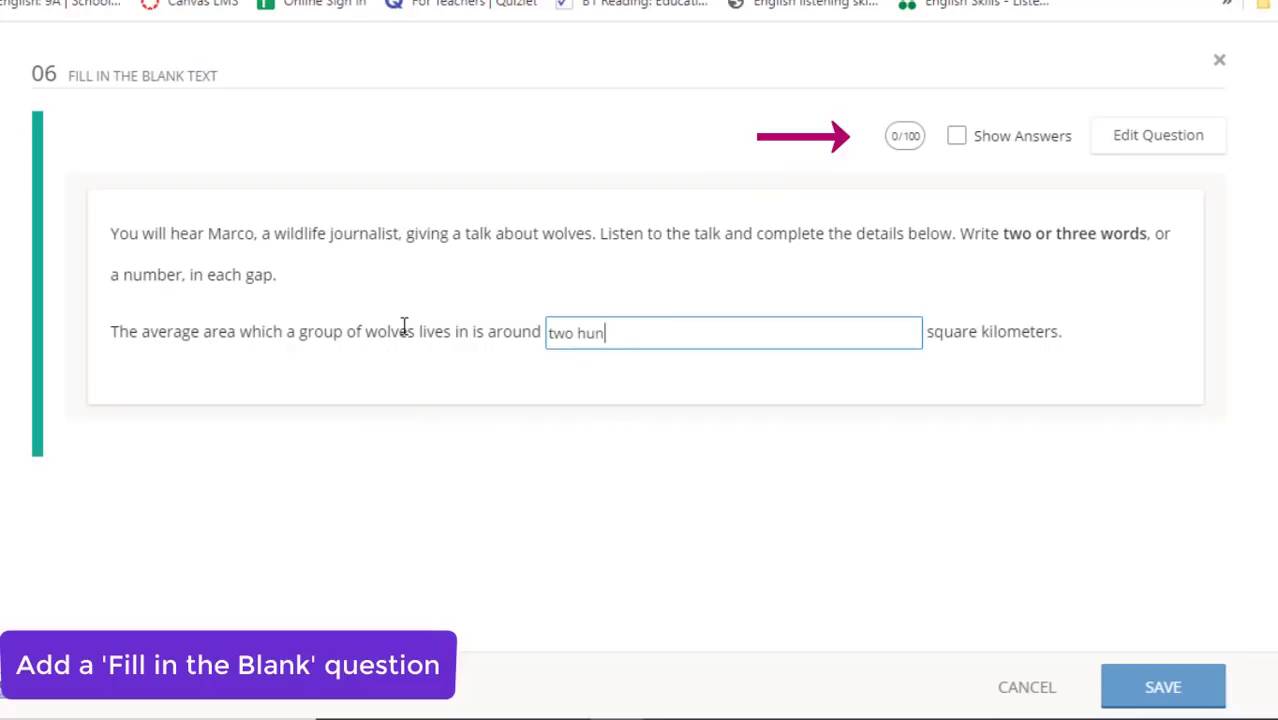
text(dred fift)
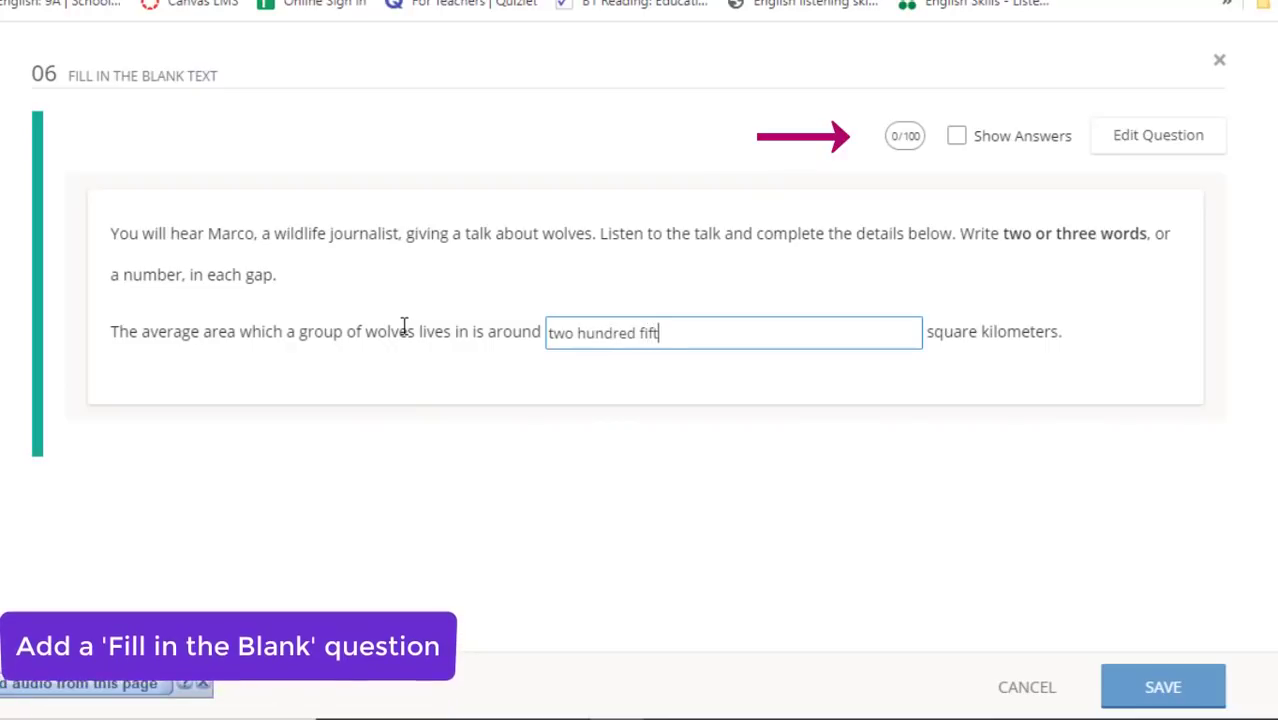
text(y)
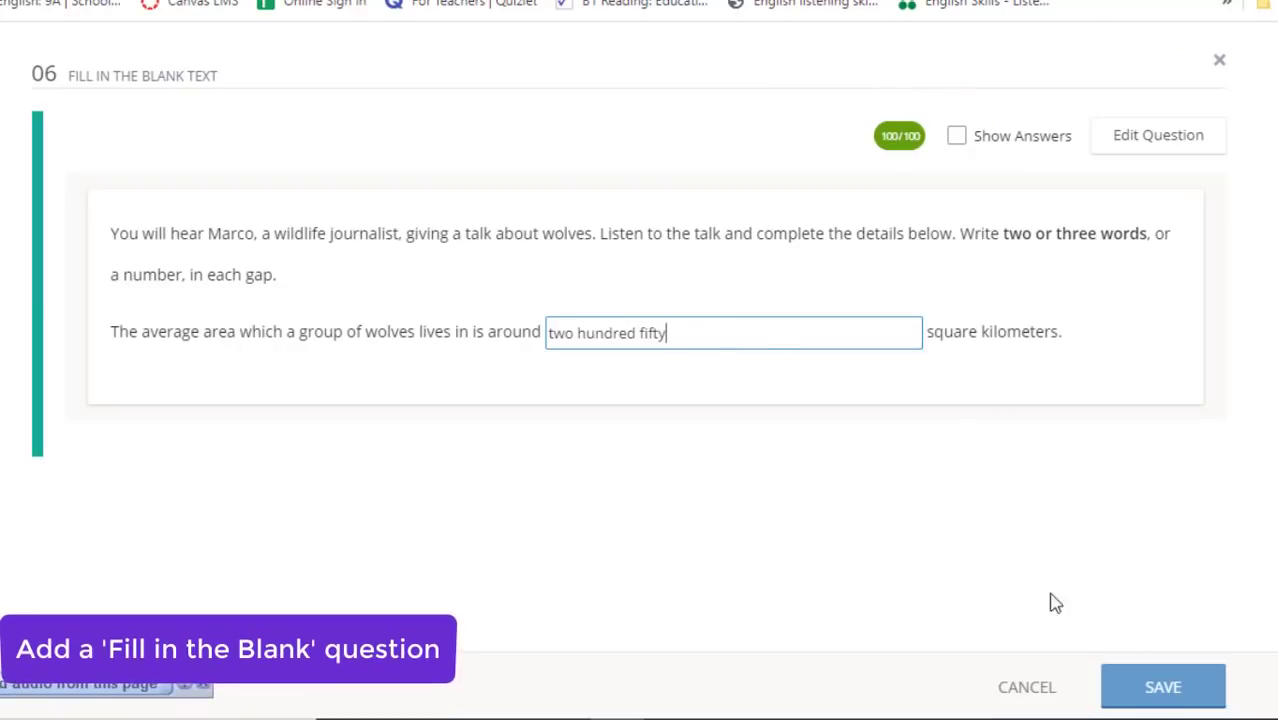
click(1135, 688)
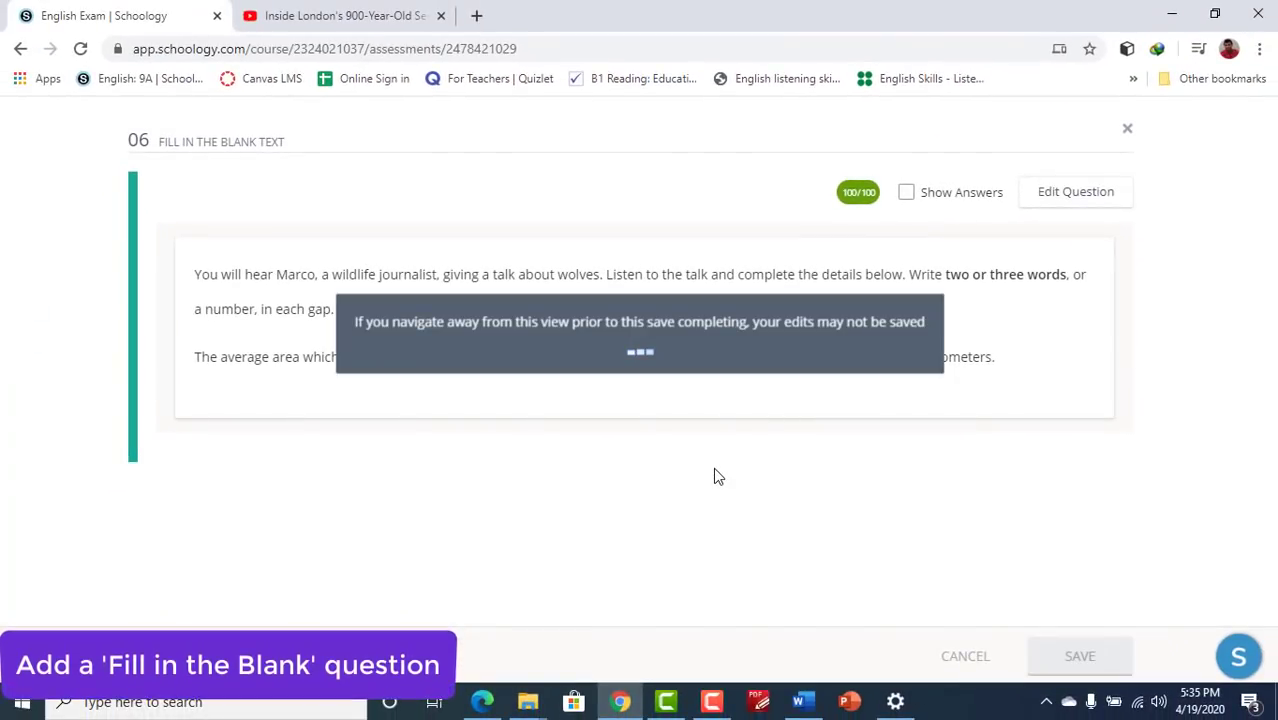
- Add Short Answer/Essay question 07 with the four-recordings instructions and restaurant question pasted from Word
scroll(713, 476, down, 5)
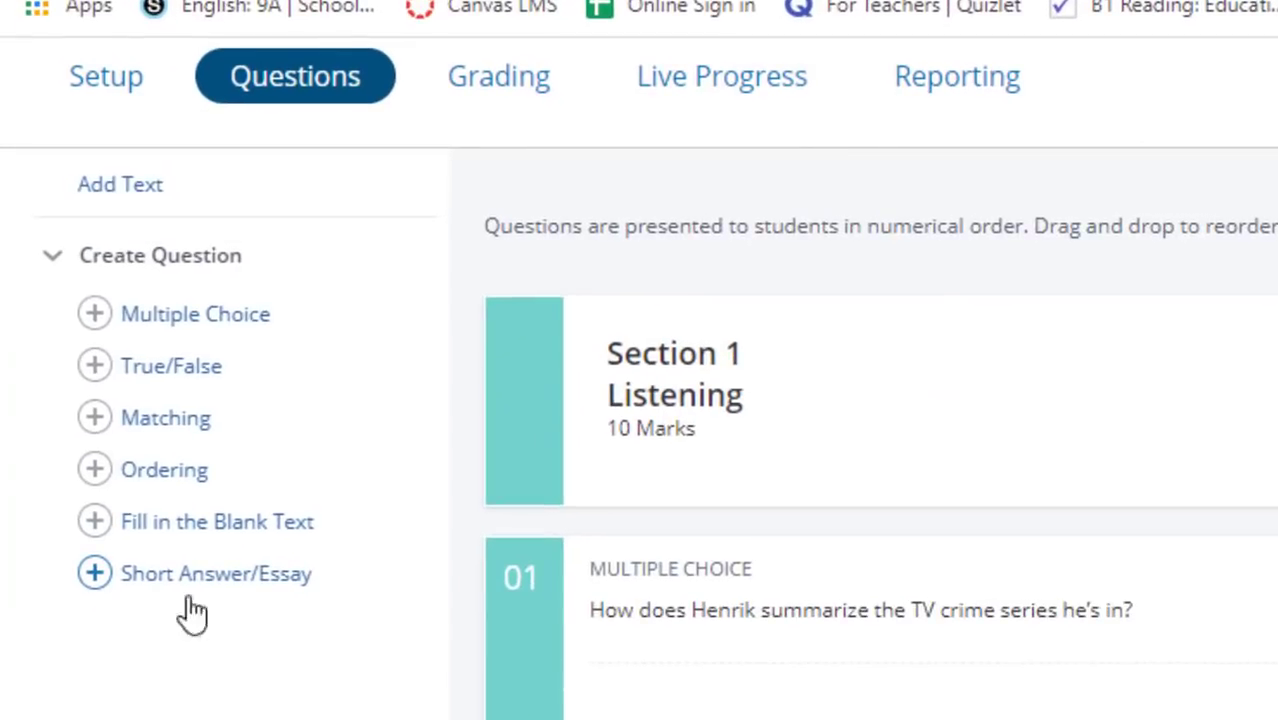
click(200, 578)
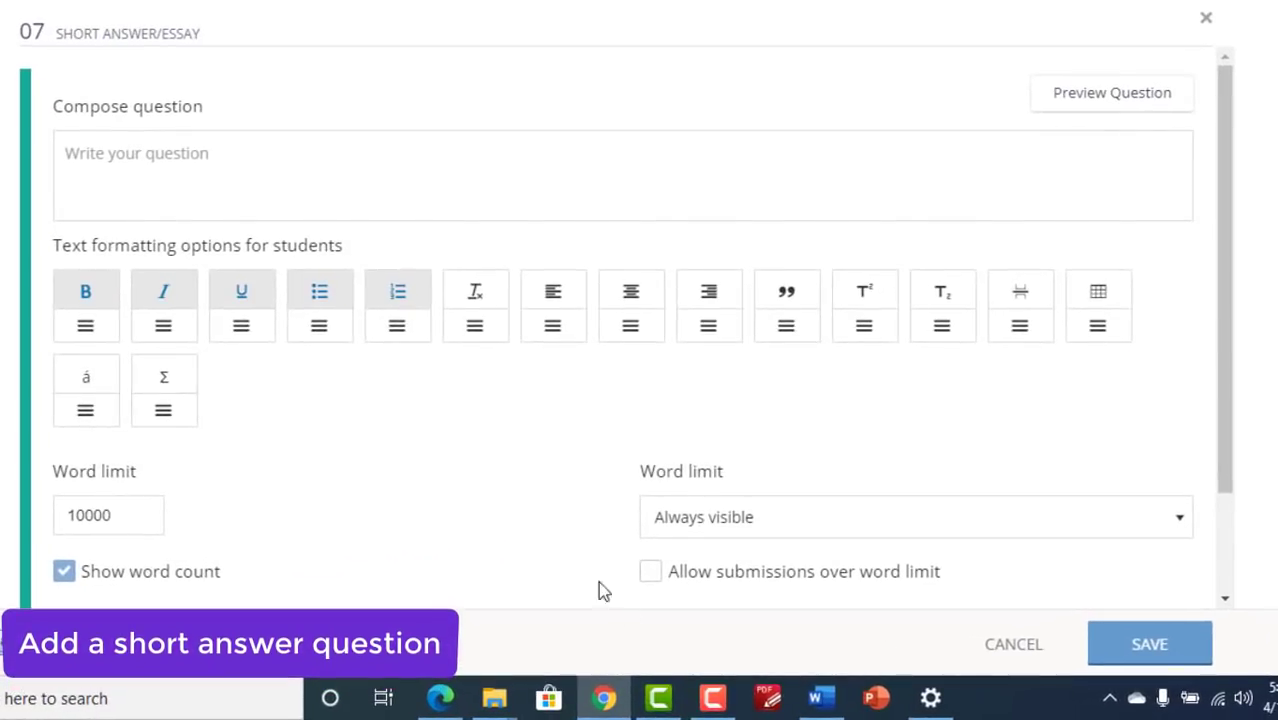
click(820, 698)
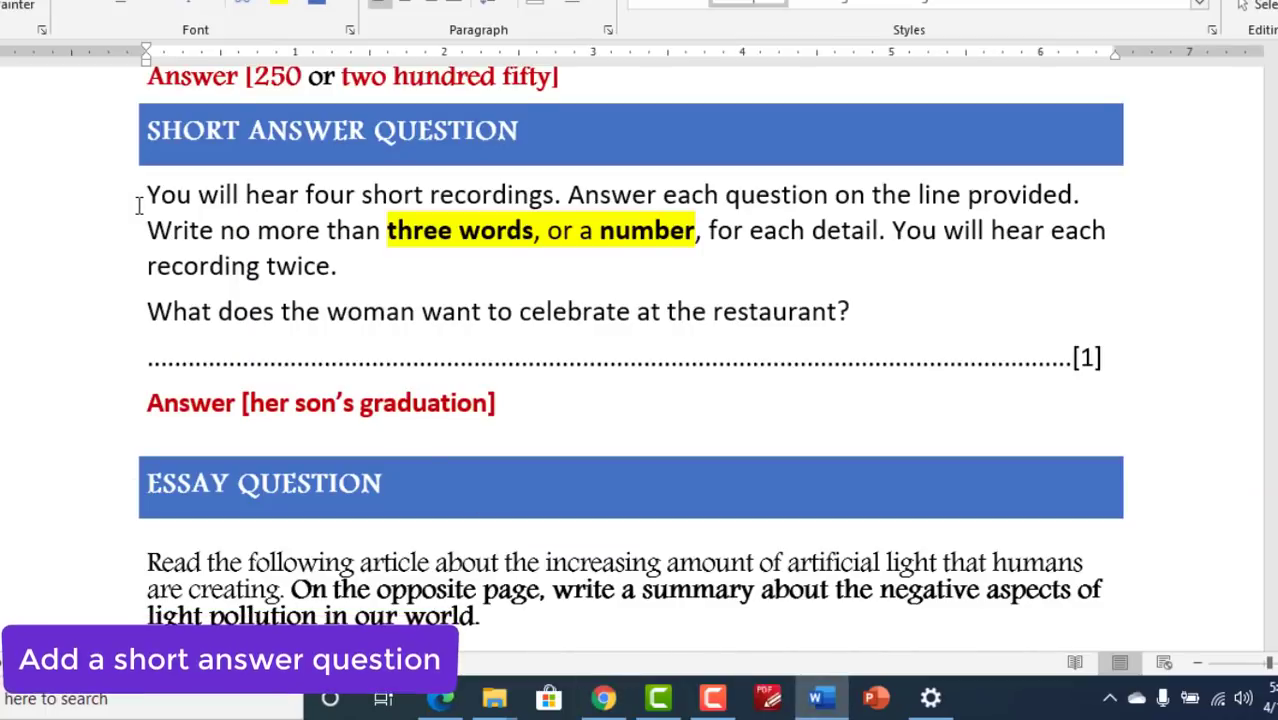
drag(110, 205, 118, 320)
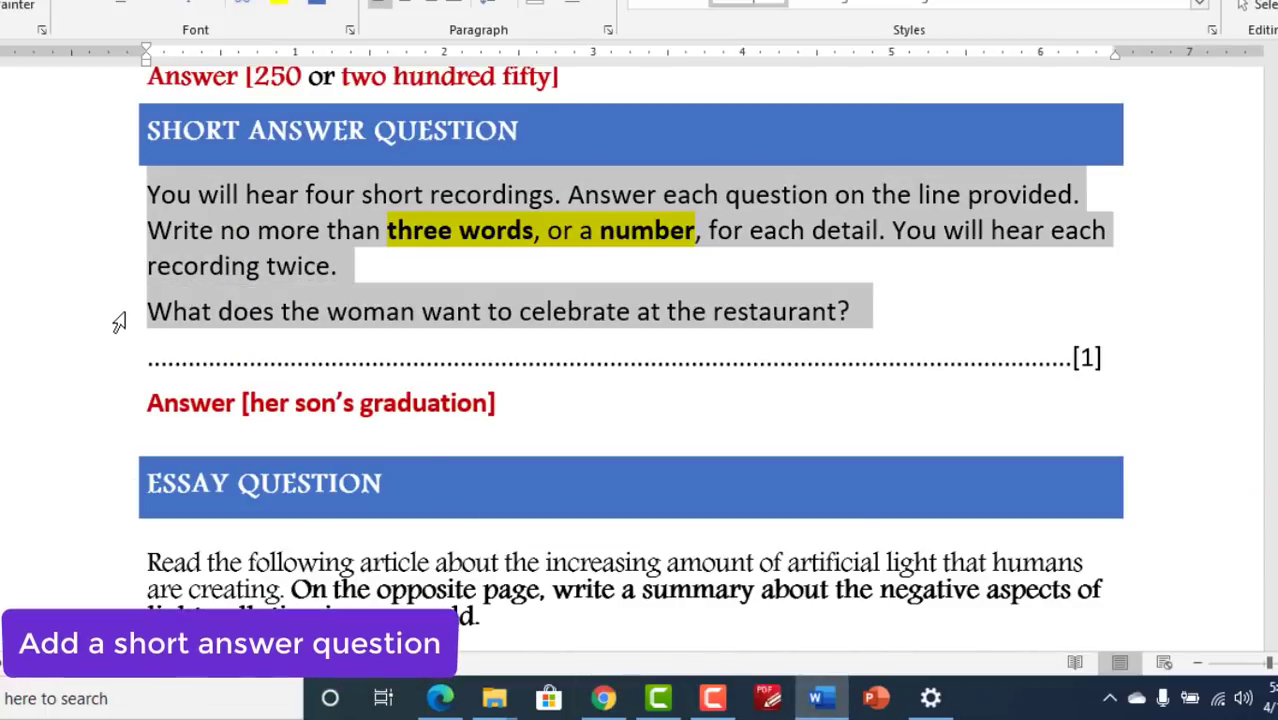
right_click(428, 314)
click(479, 351)
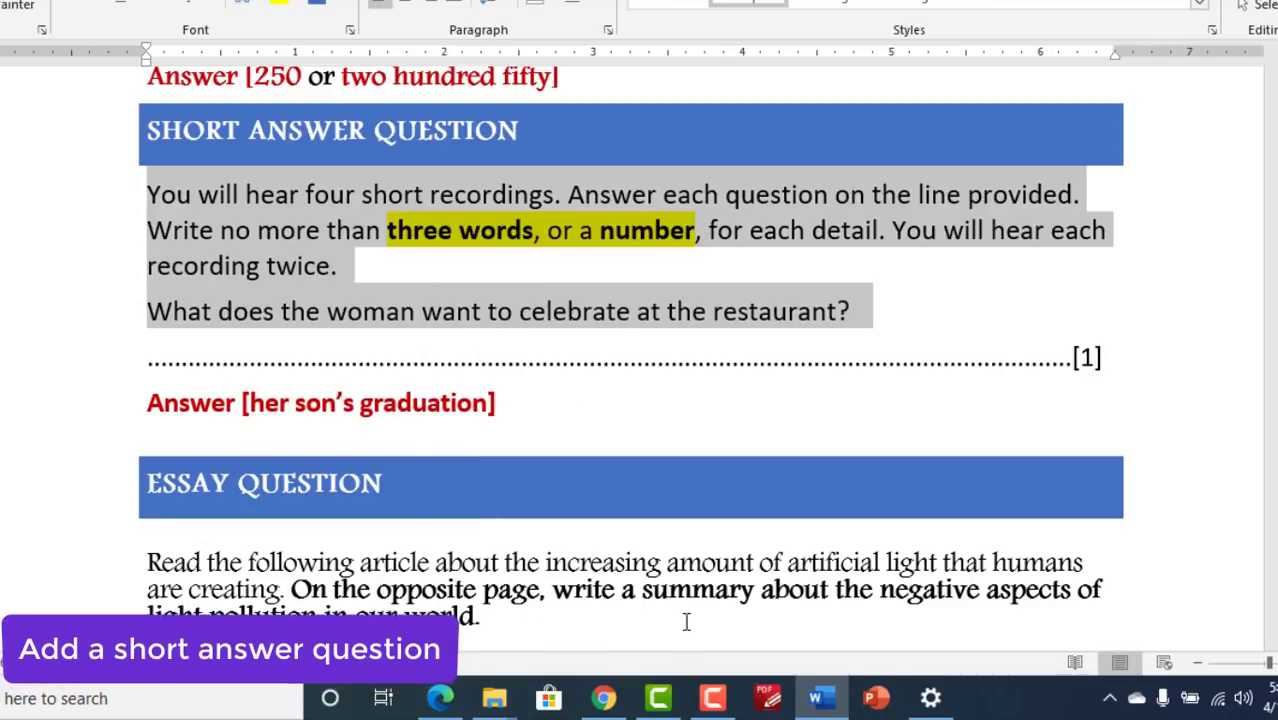
click(612, 694)
click(350, 162)
key(ctrl+v)
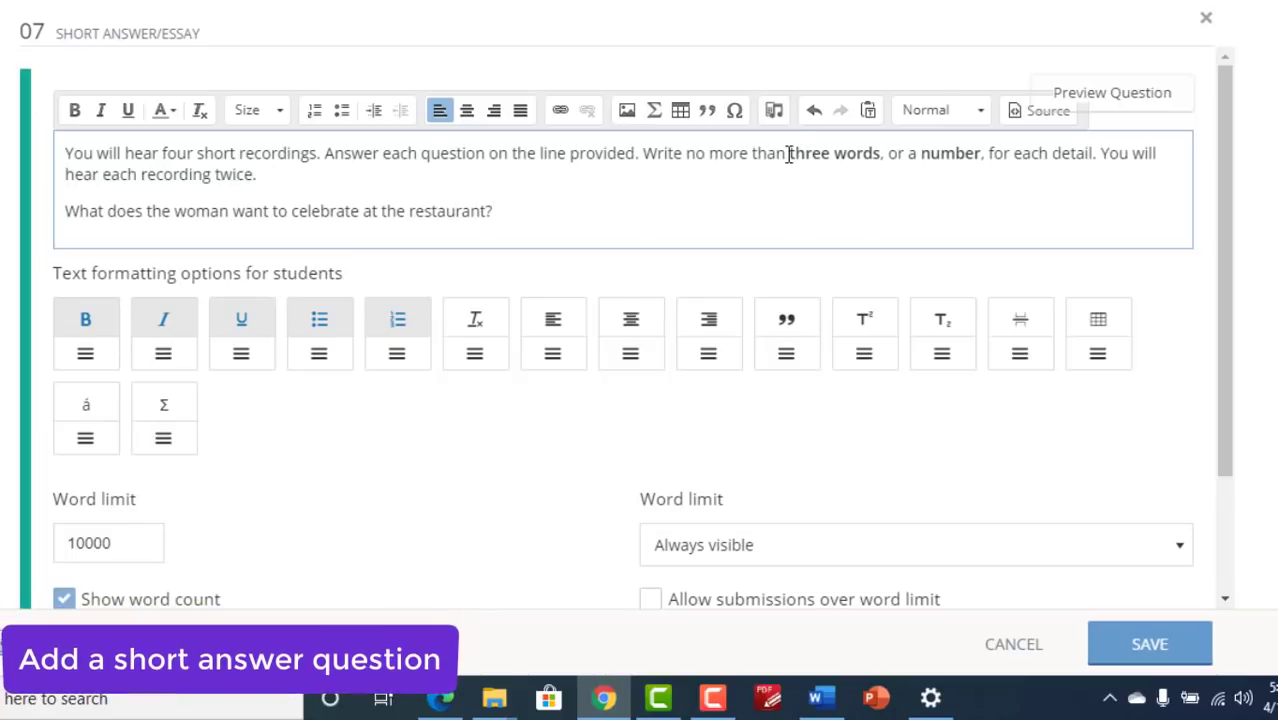
- Colour the phrase 'three words' red, after first trying yellow
drag(789, 155, 876, 158)
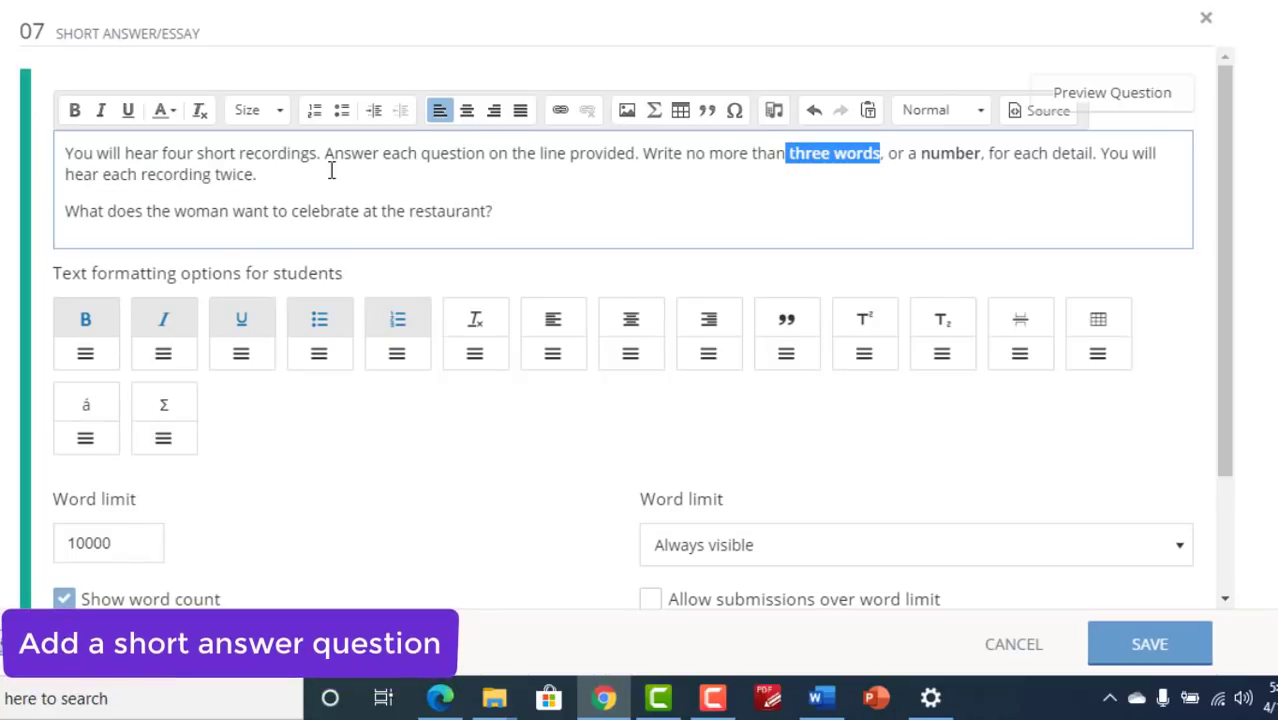
click(170, 112)
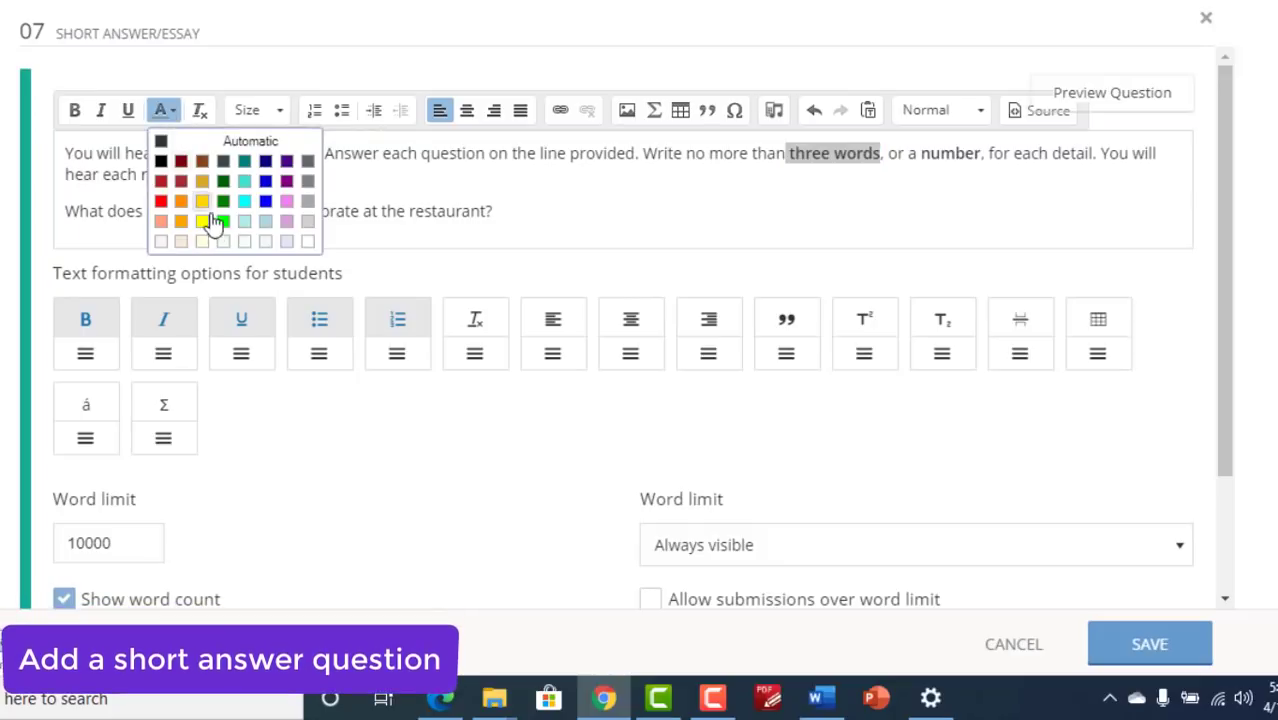
click(206, 224)
click(906, 198)
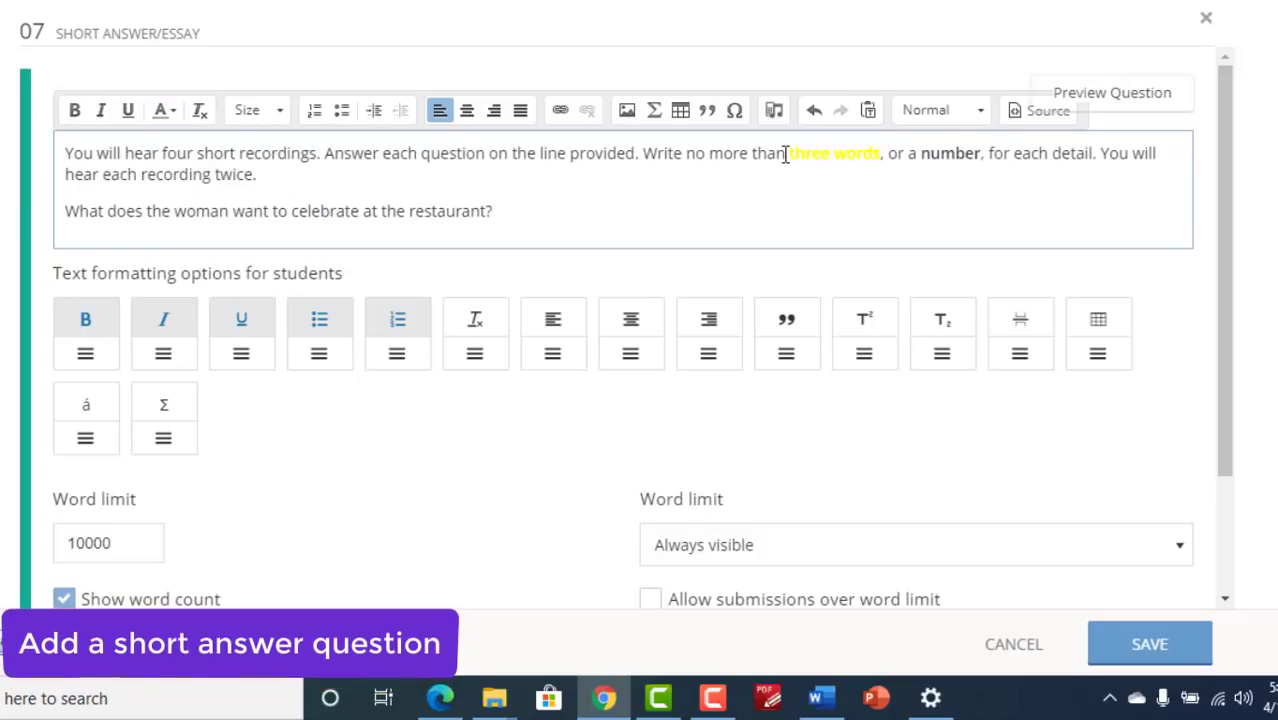
drag(790, 153, 882, 162)
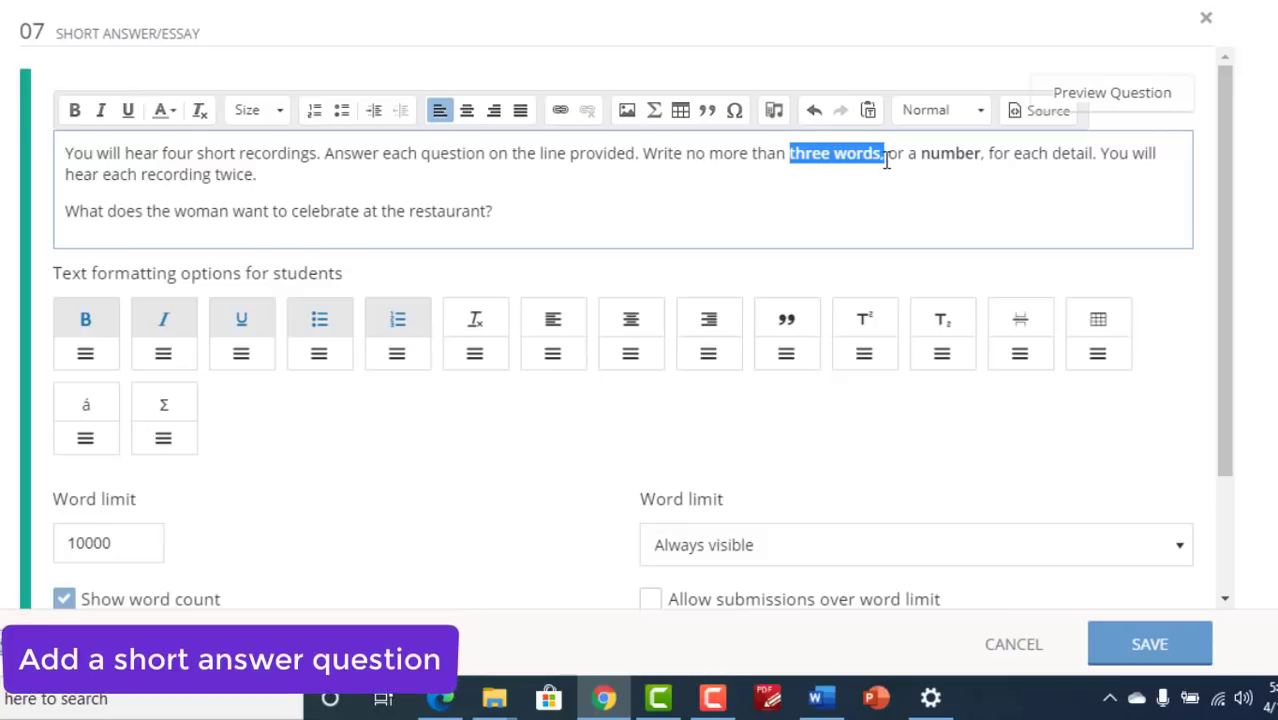
click(166, 116)
click(161, 209)
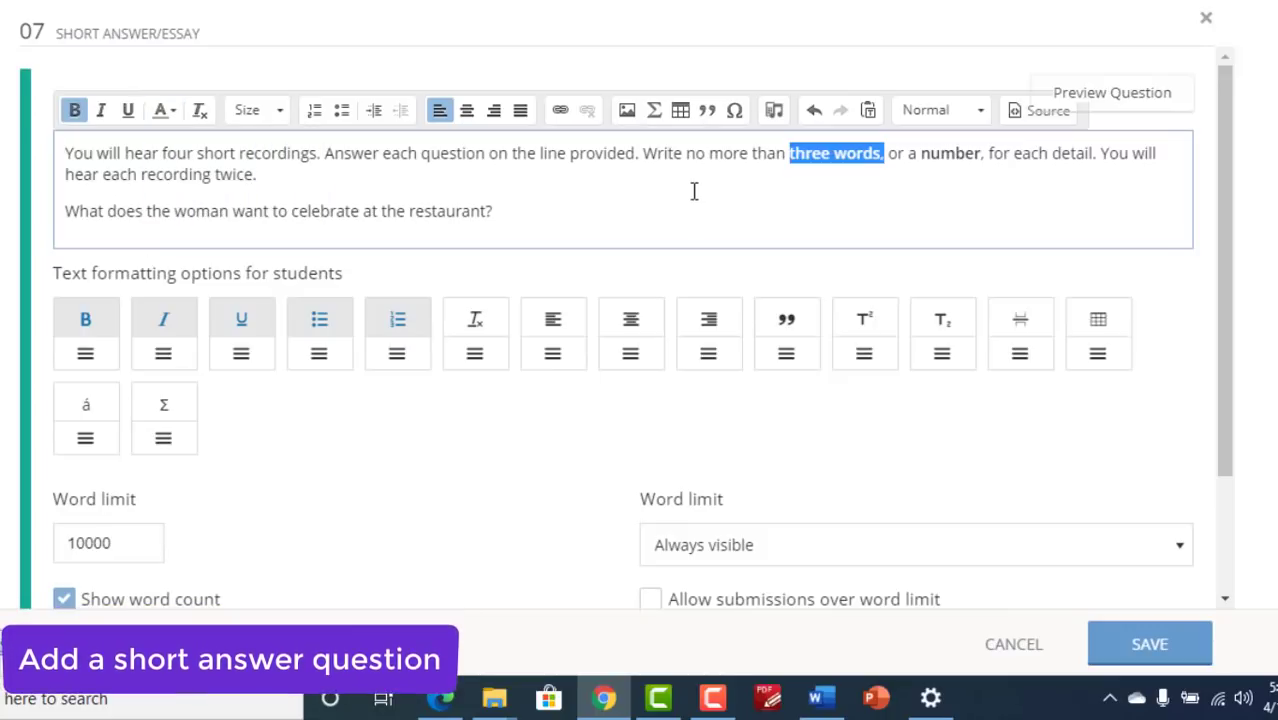
click(627, 203)
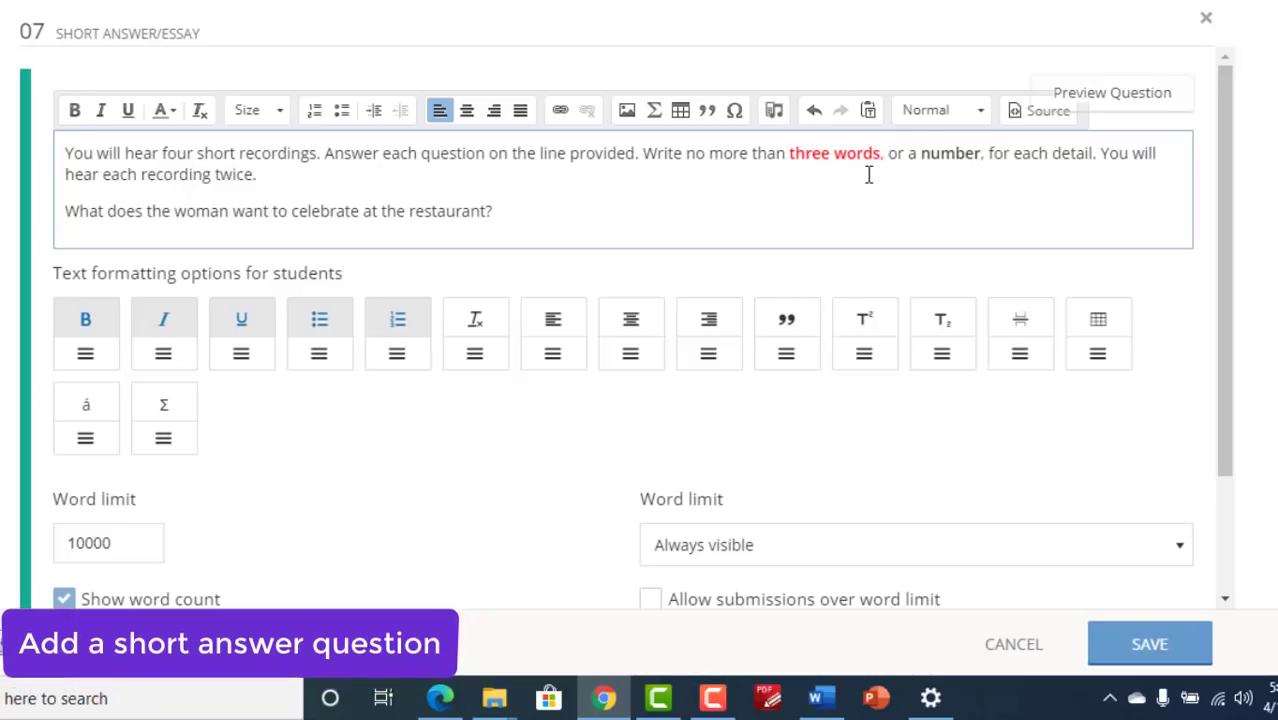
scroll(685, 305, down, 1)
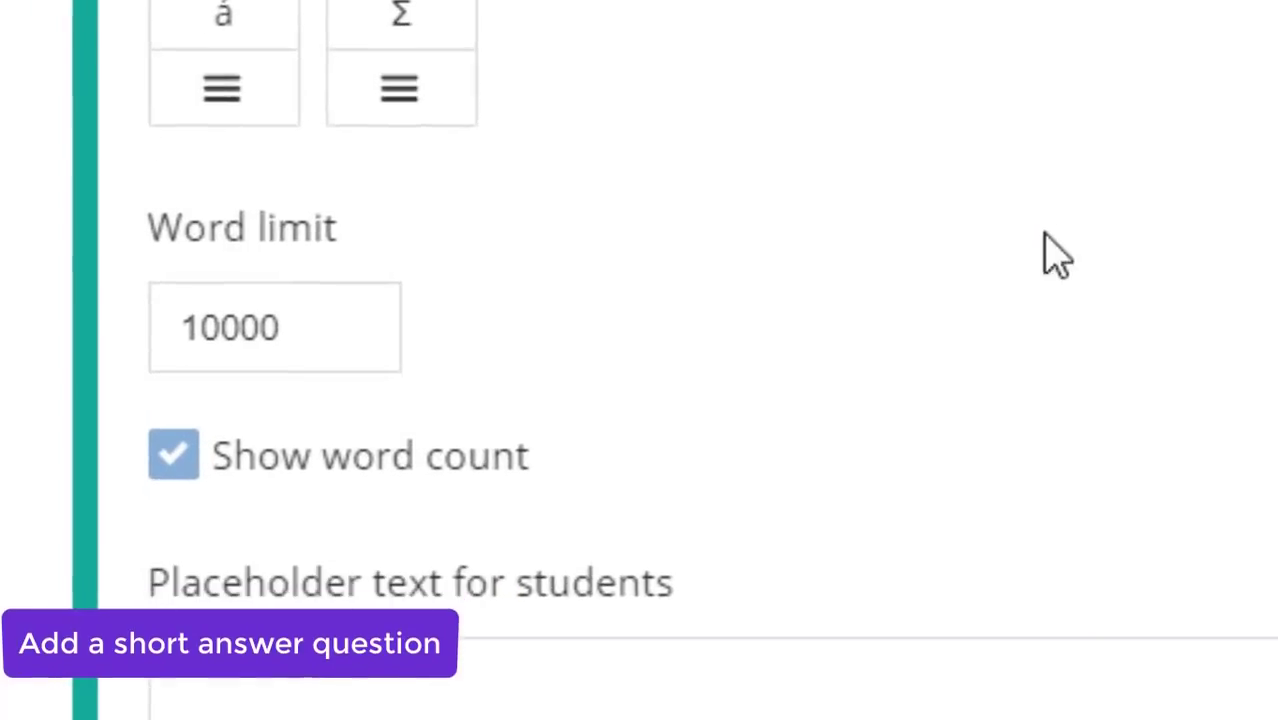
- Change the short answer question's word limit from 10000 to 3 words
drag(297, 312, 100, 340)
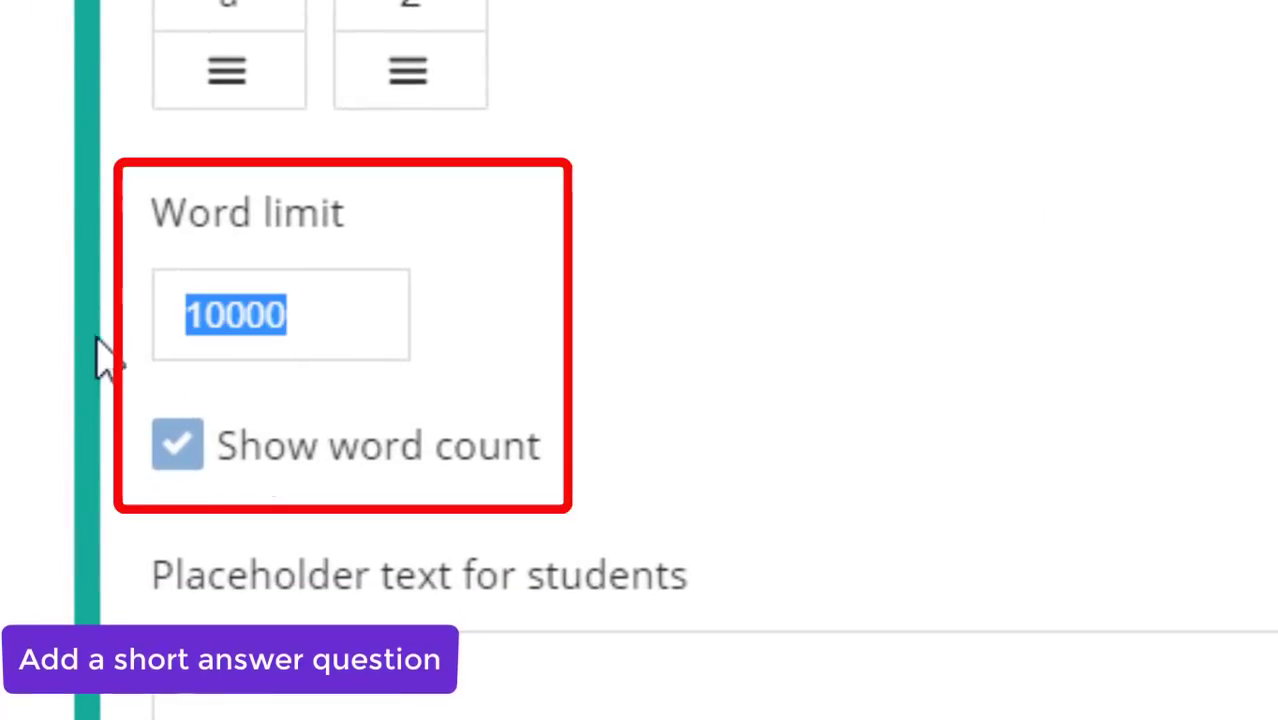
text(3)
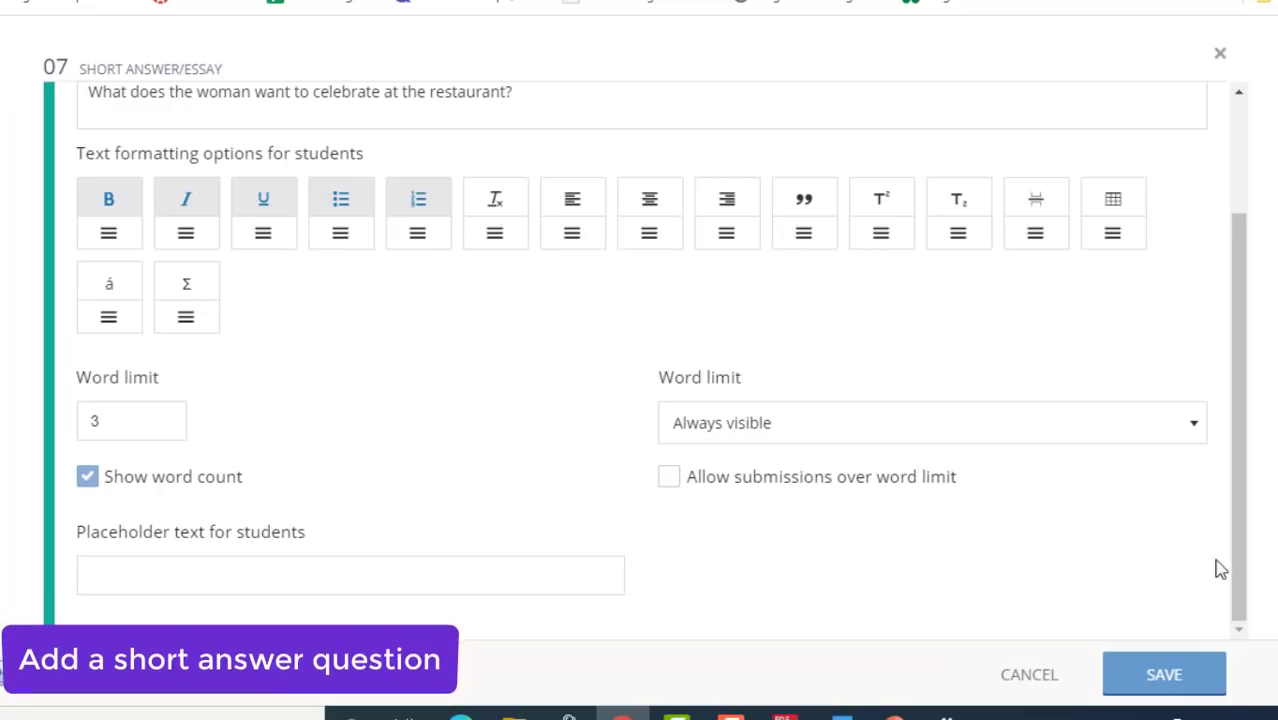
drag(1233, 528, 1256, 347)
drag(1256, 469, 1247, 599)
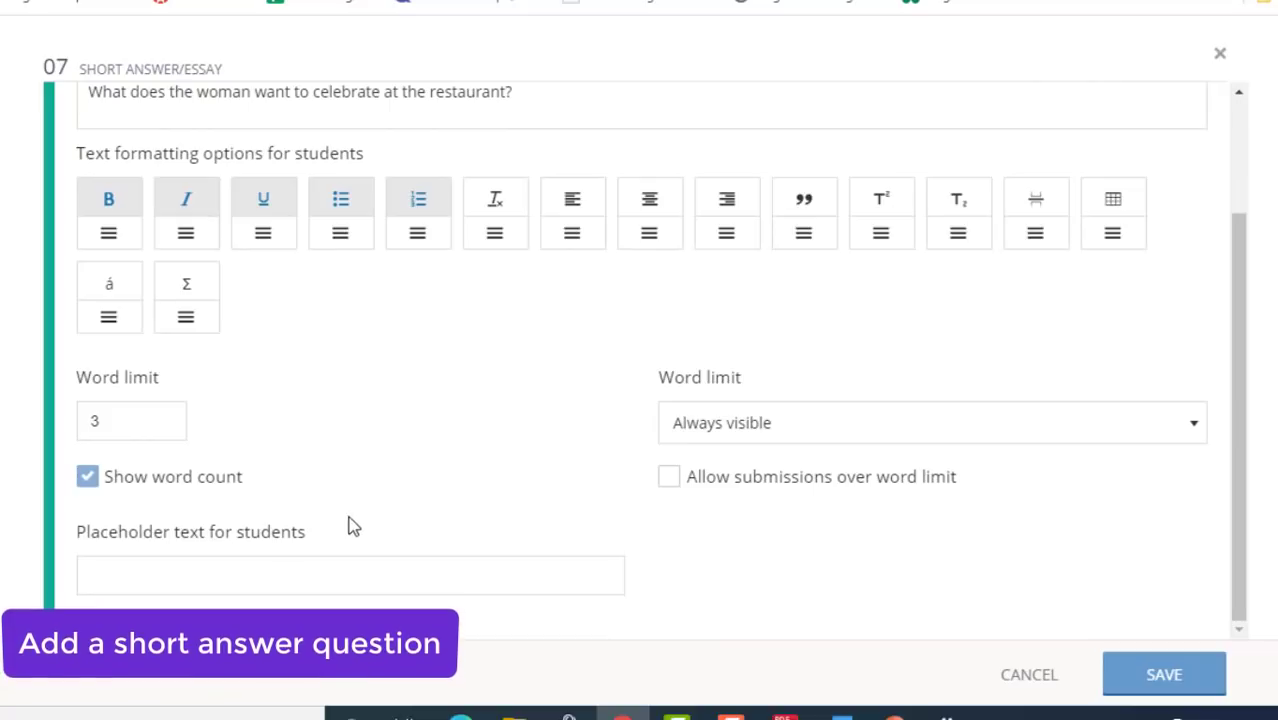
scroll(728, 432, up, 2)
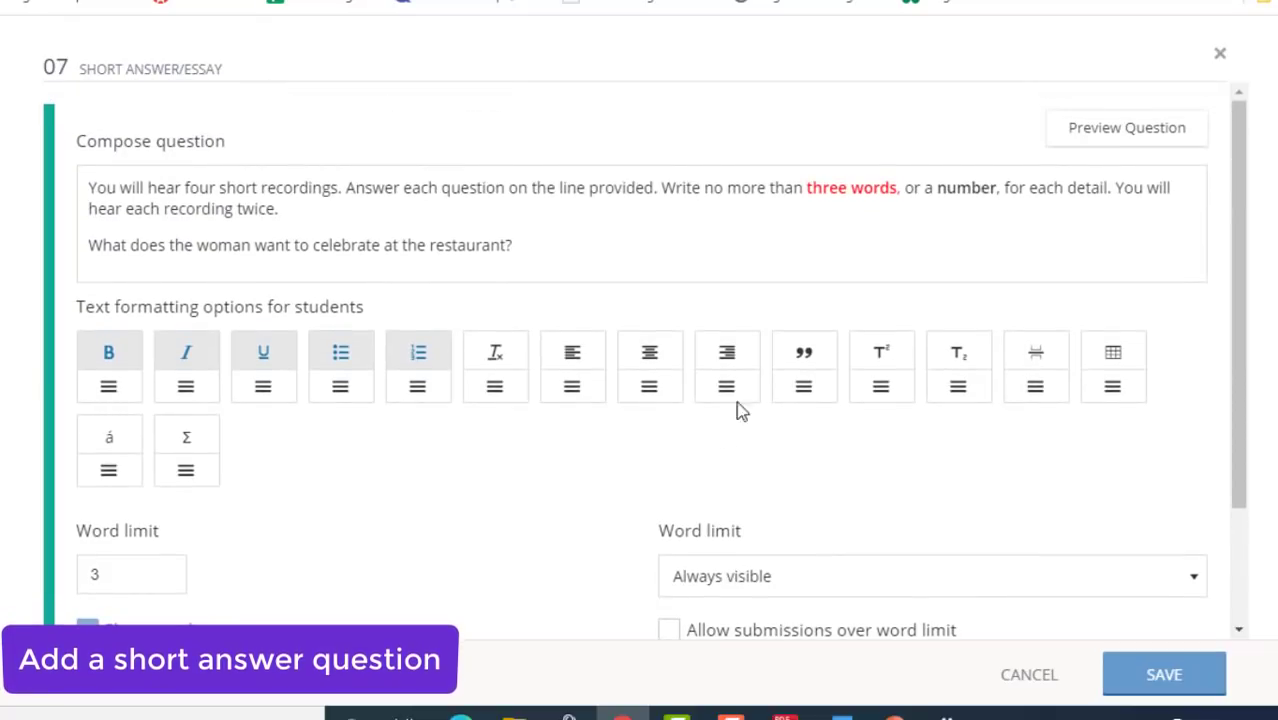
- Preview question 07 as a student and trim the answer to 'her son's graduation' at 3/3 words
click(1107, 132)
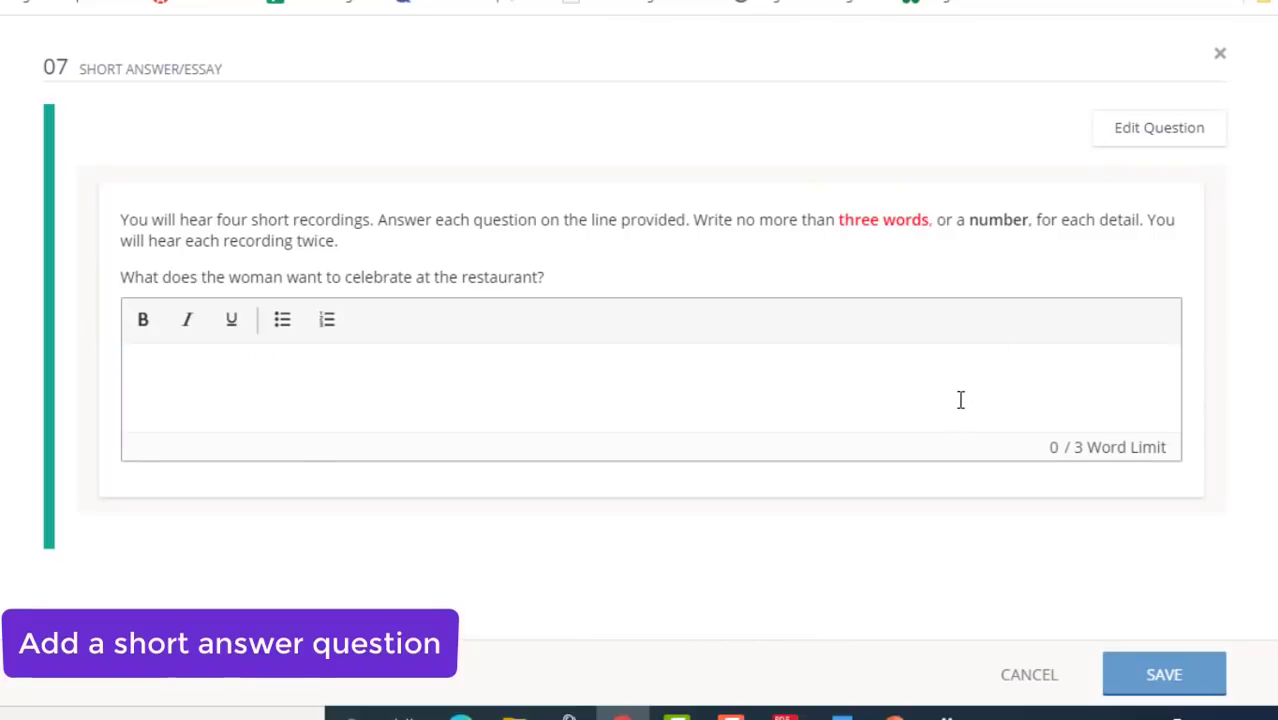
click(594, 402)
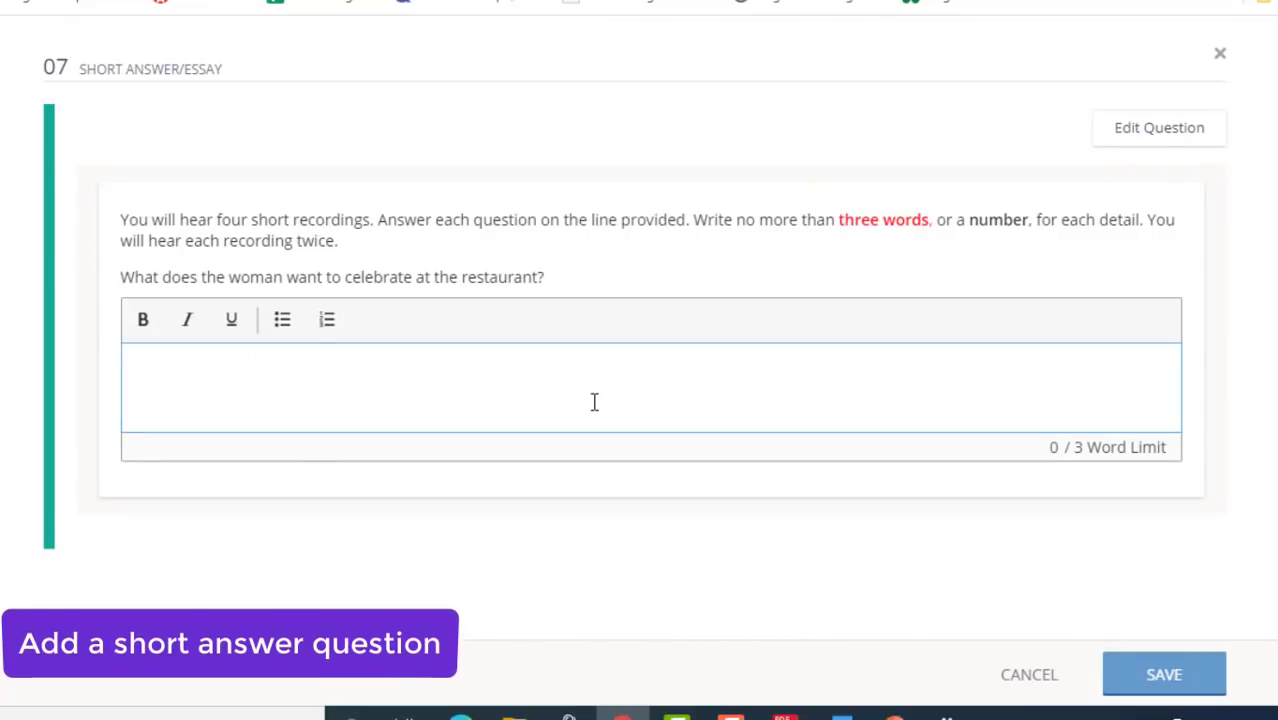
text(her son's graduation party)
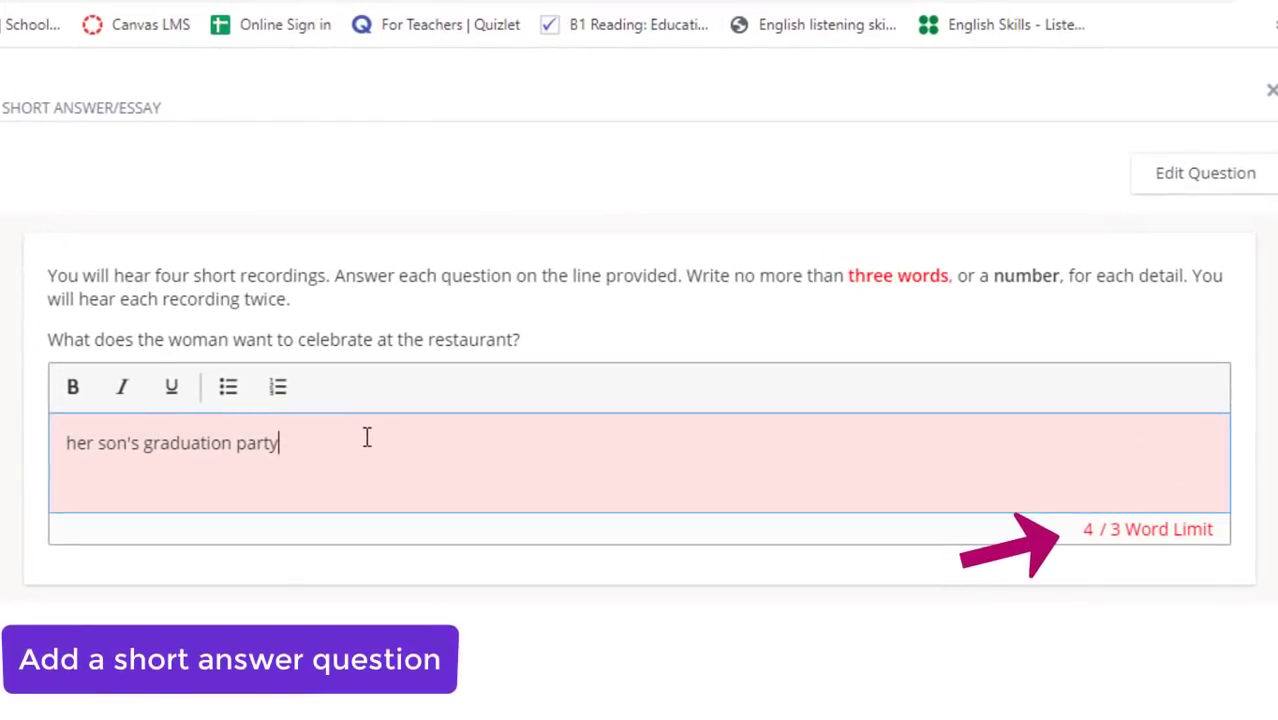
key(BackSpace)
key(BackSpace)
key(BackSpace)
key(BackSpace)
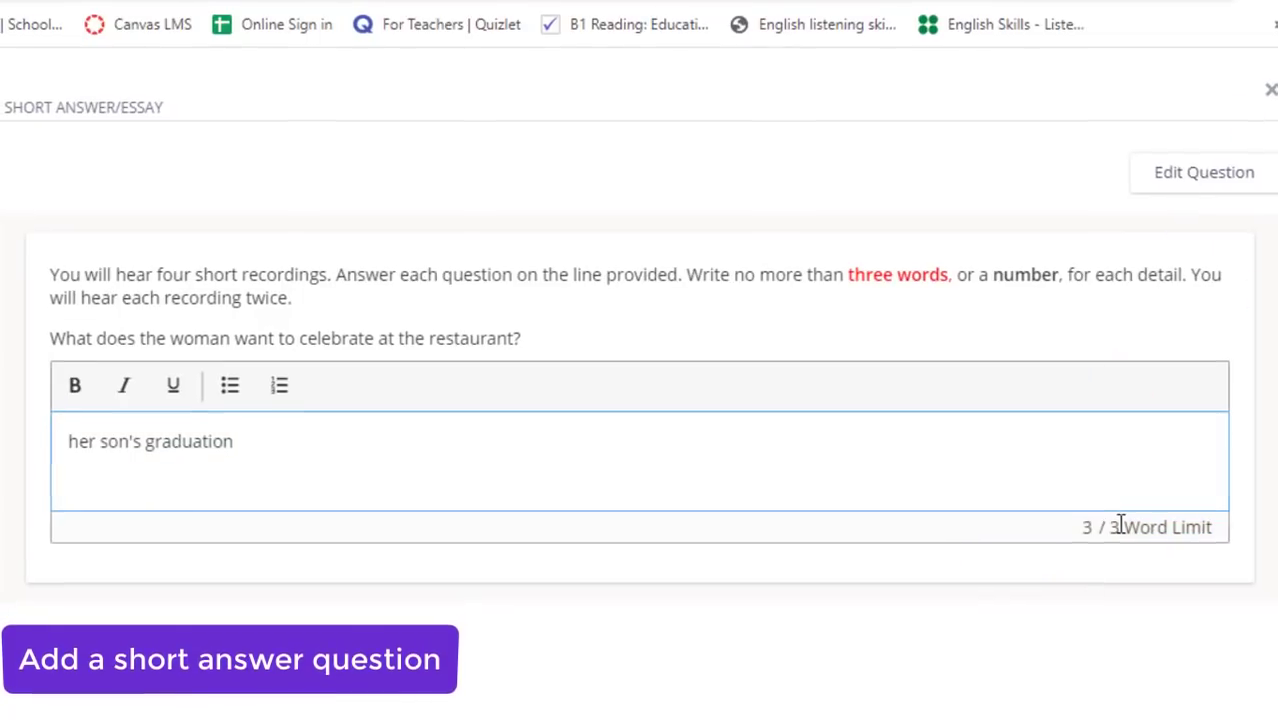
- Edit question 07 and choose Create New from the Align Rubric list for a blank four-level rubric
click(1205, 173)
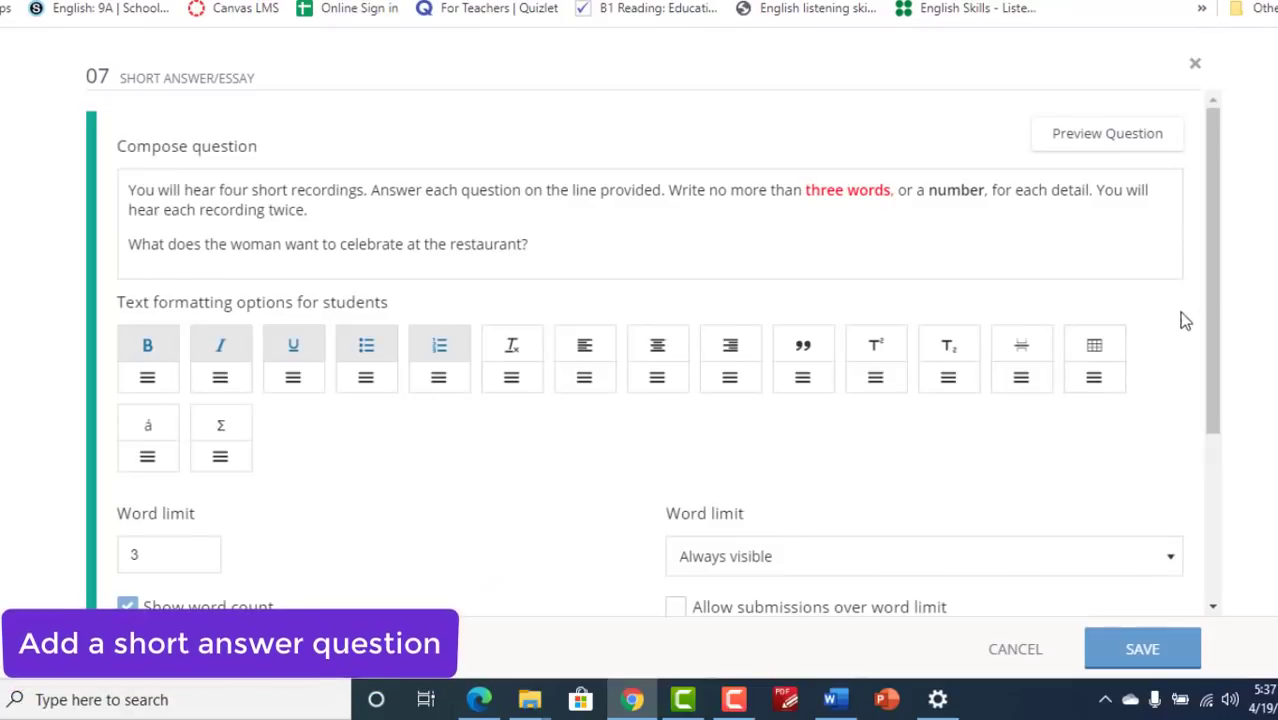
drag(1208, 286, 1210, 432)
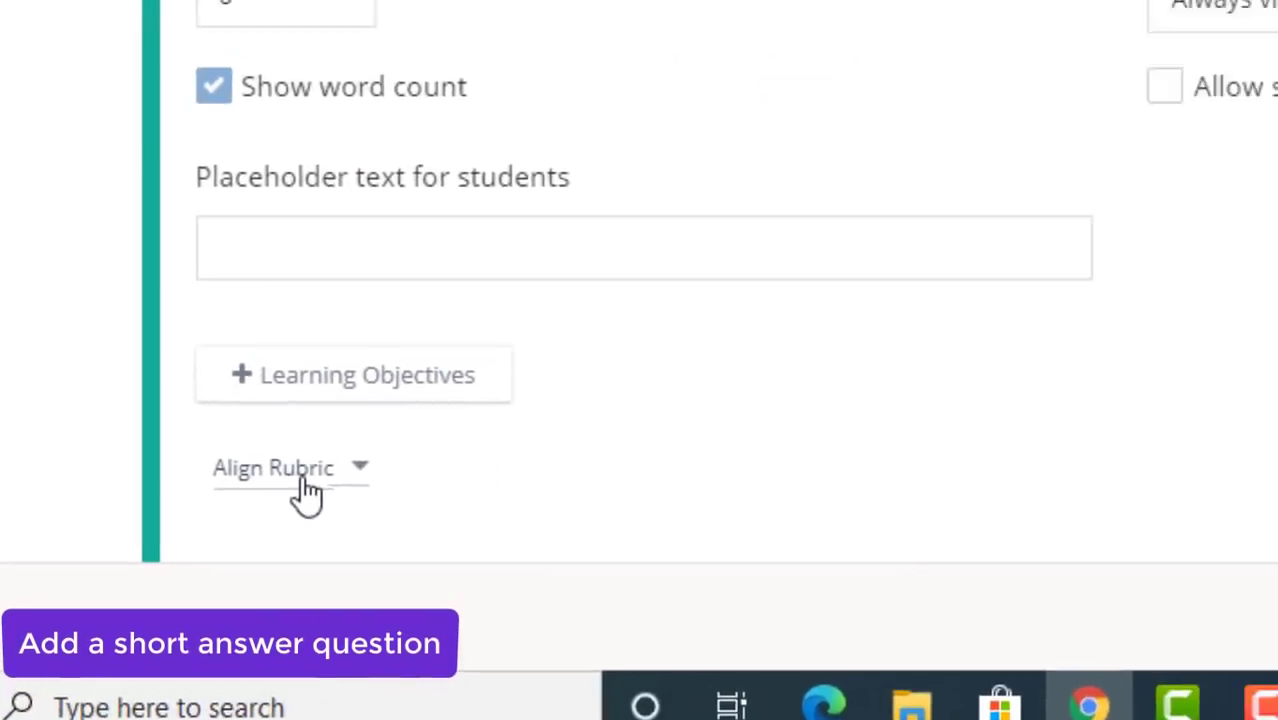
click(306, 490)
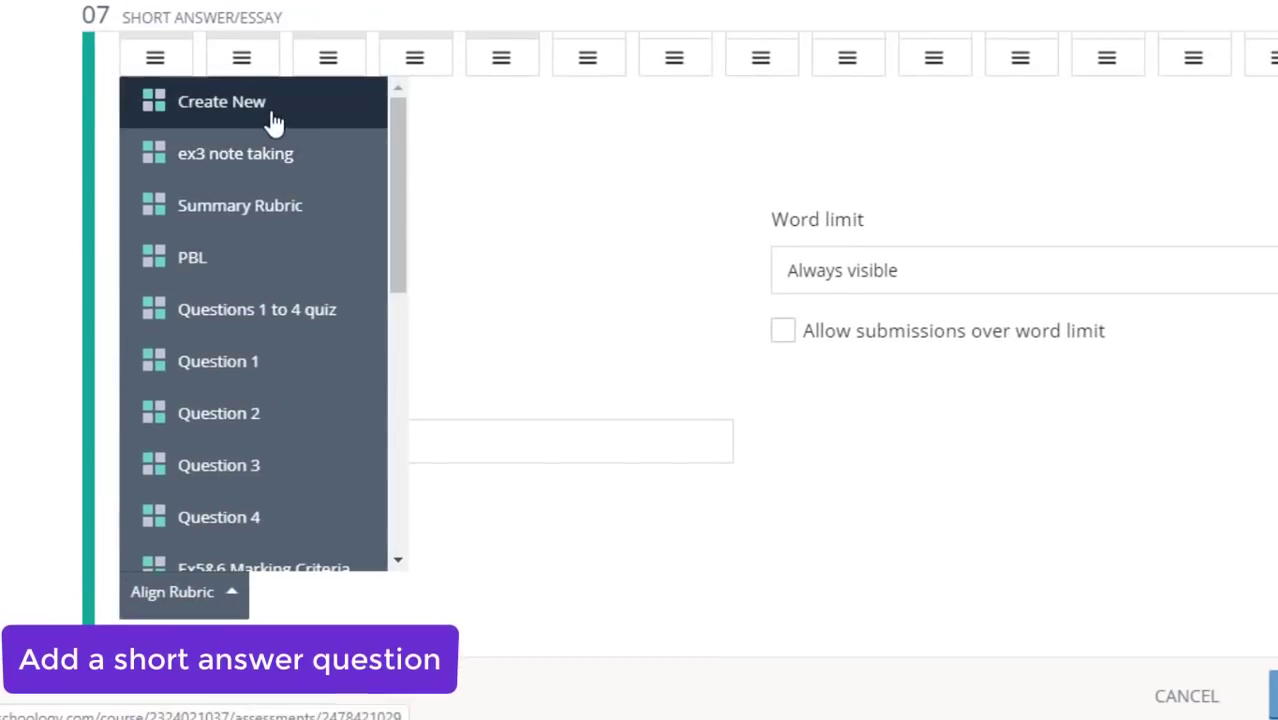
click(272, 108)
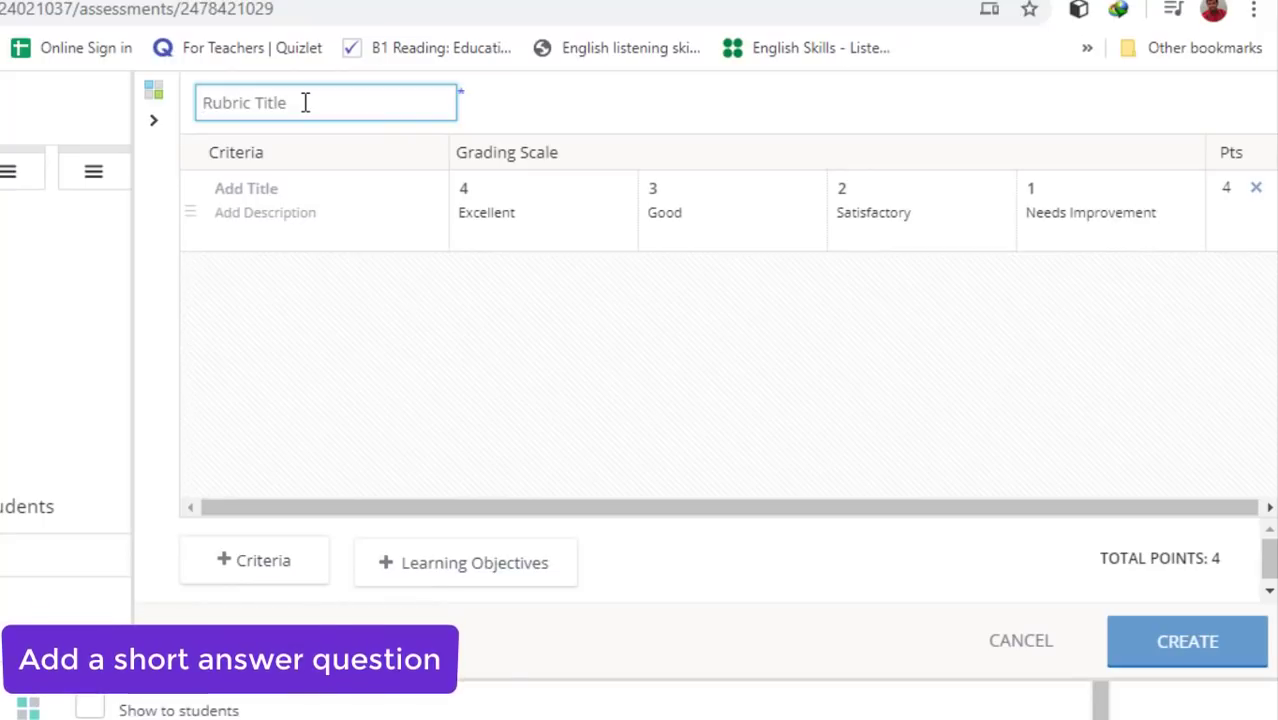
- Title the rubric 'Q7 answer', name its criterion 'answer', and remove the Excellent, Good and Satisfactory levels
text(Q7 answer)
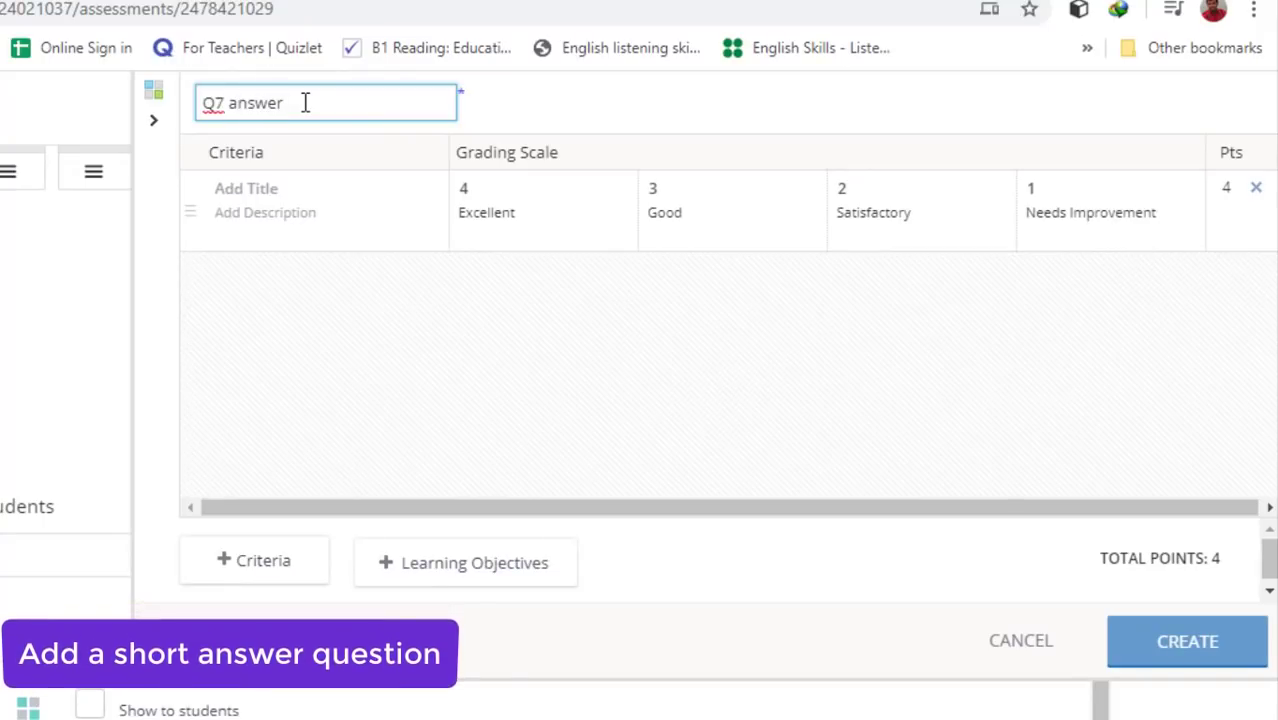
click(258, 193)
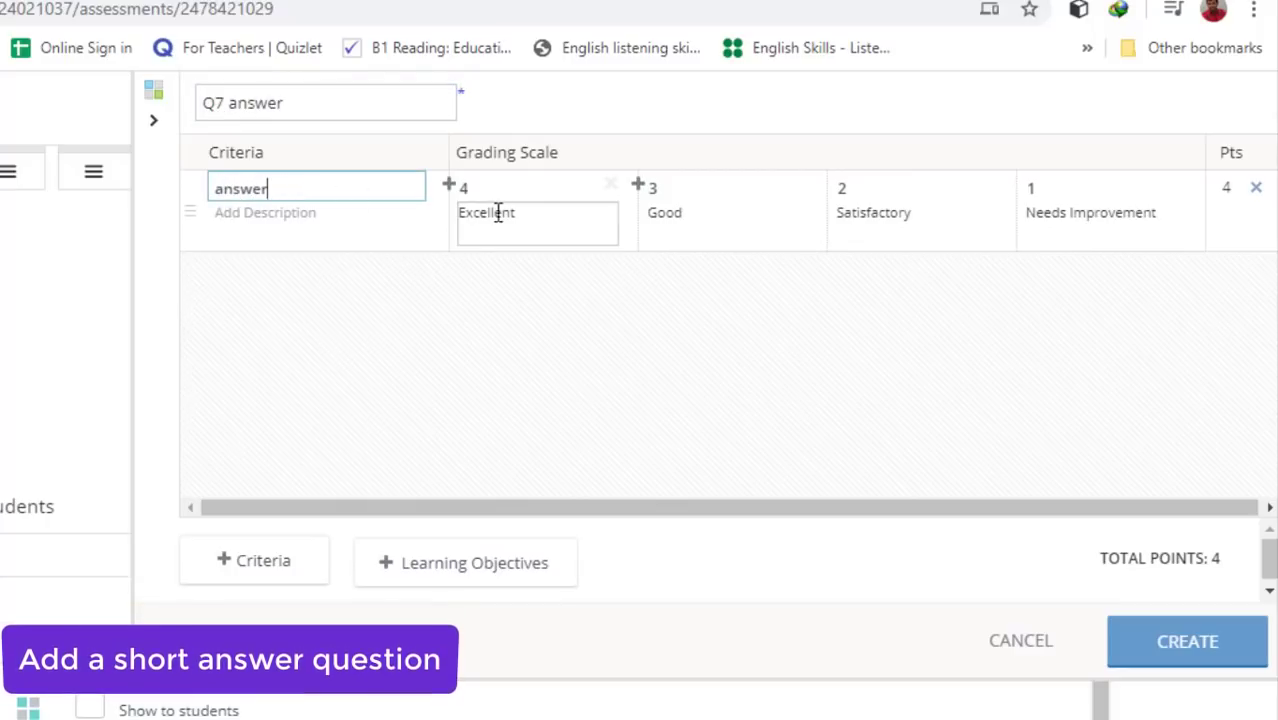
click(508, 207)
click(610, 184)
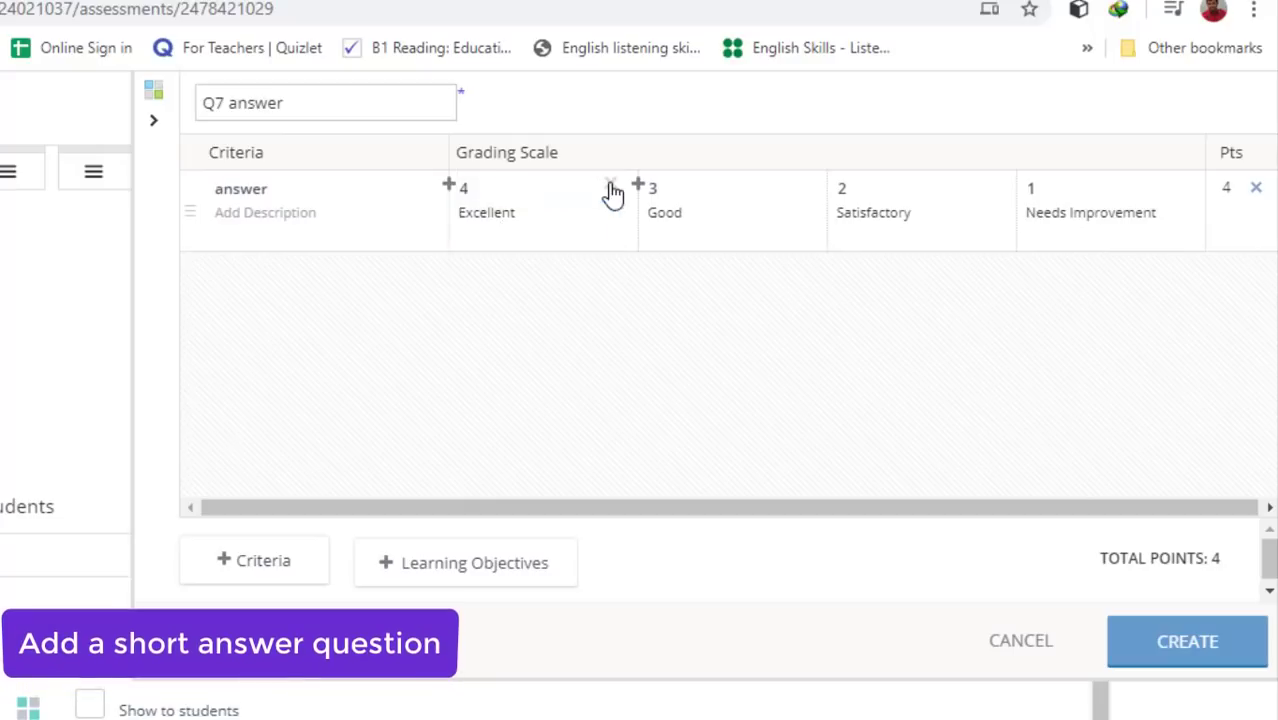
click(710, 184)
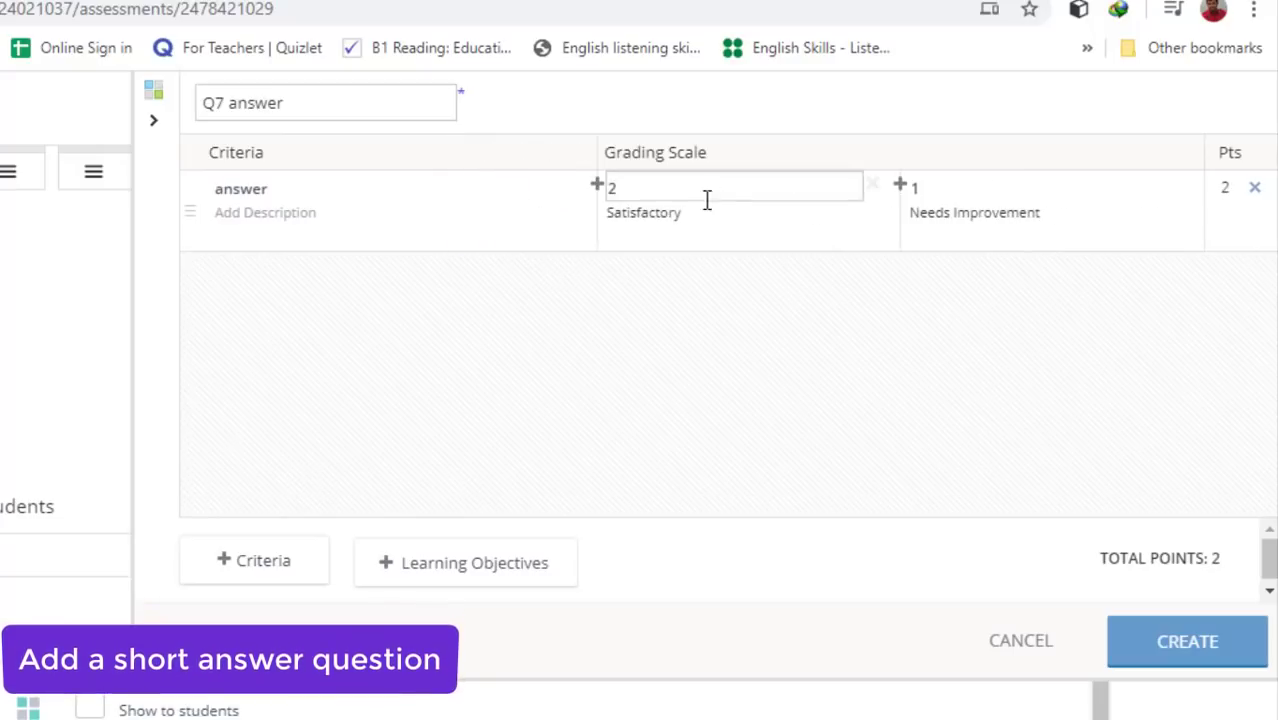
click(872, 186)
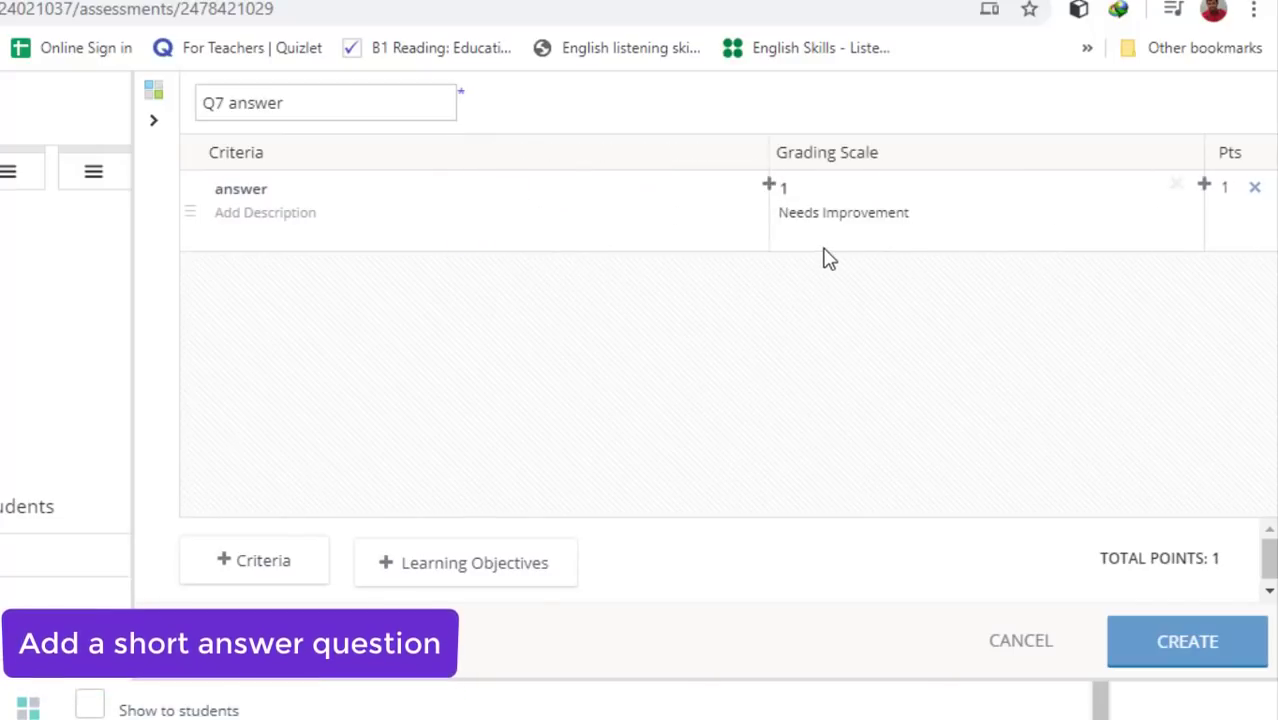
- Set the levels to 1 point for 'her son's graduation' and 0 otherwise, then create the rubric
click(768, 184)
key(Tab)
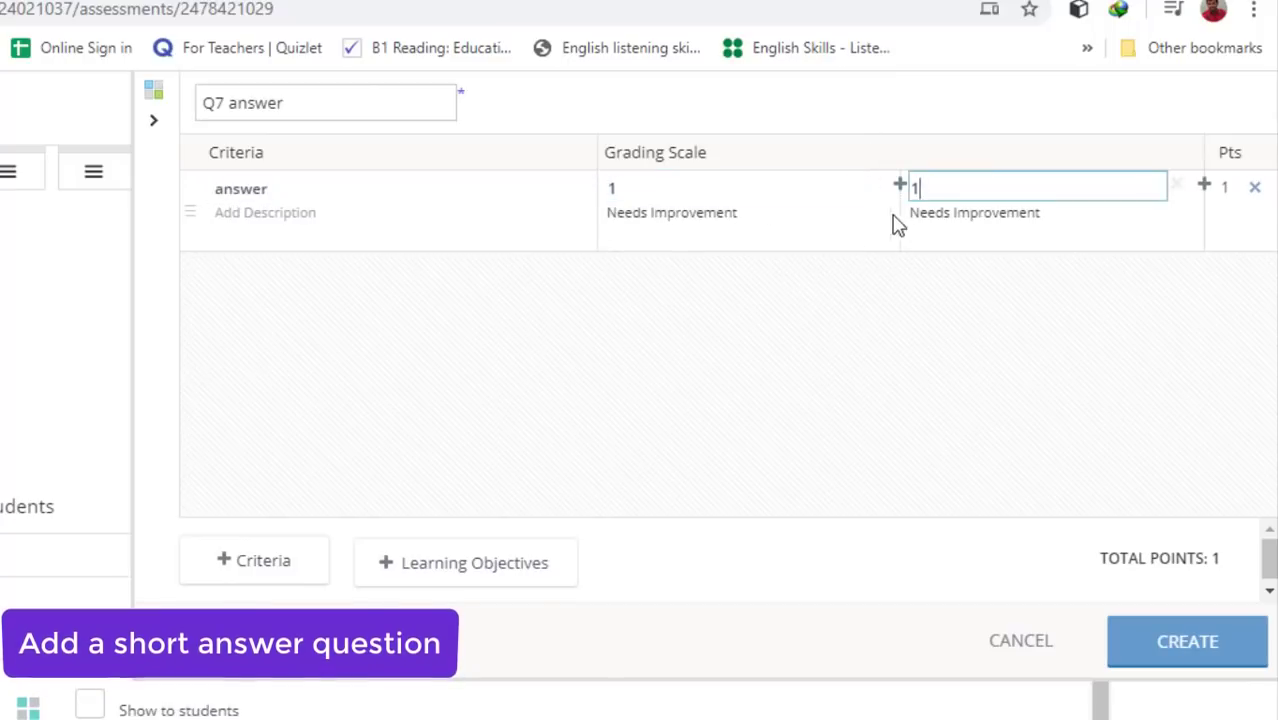
text(0)
click(705, 190)
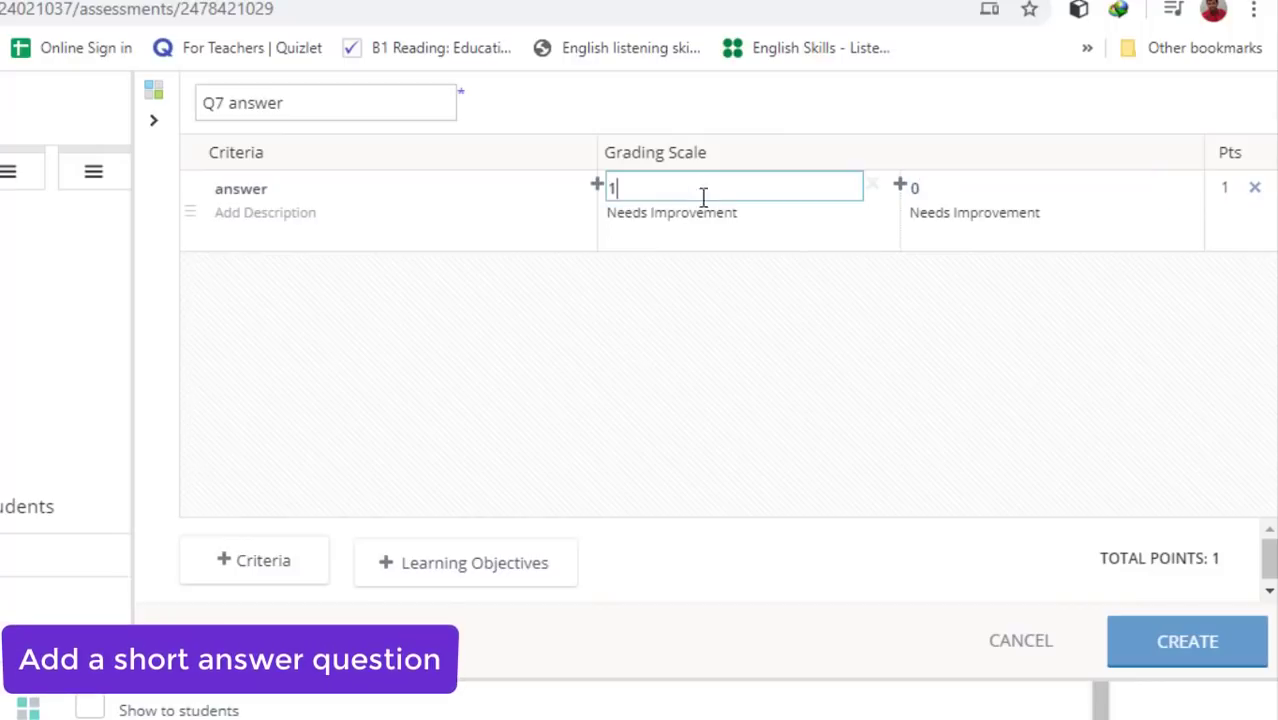
triple_click(680, 215)
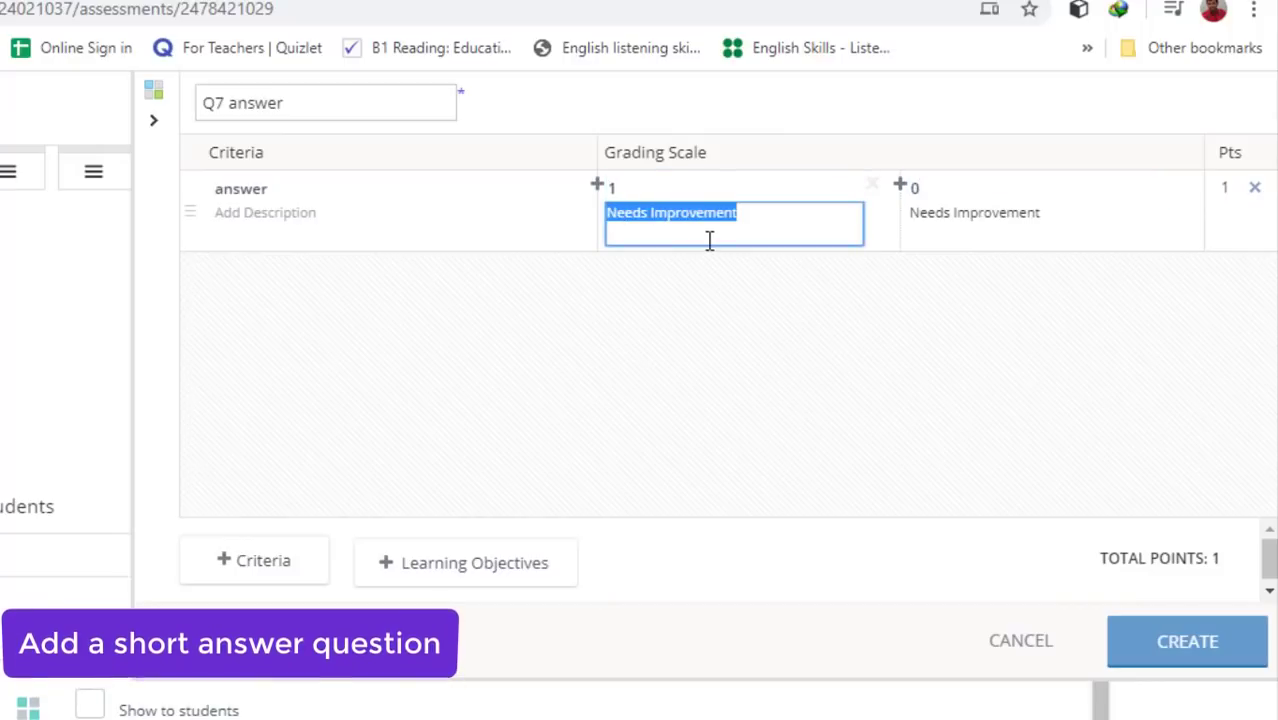
text(her son)
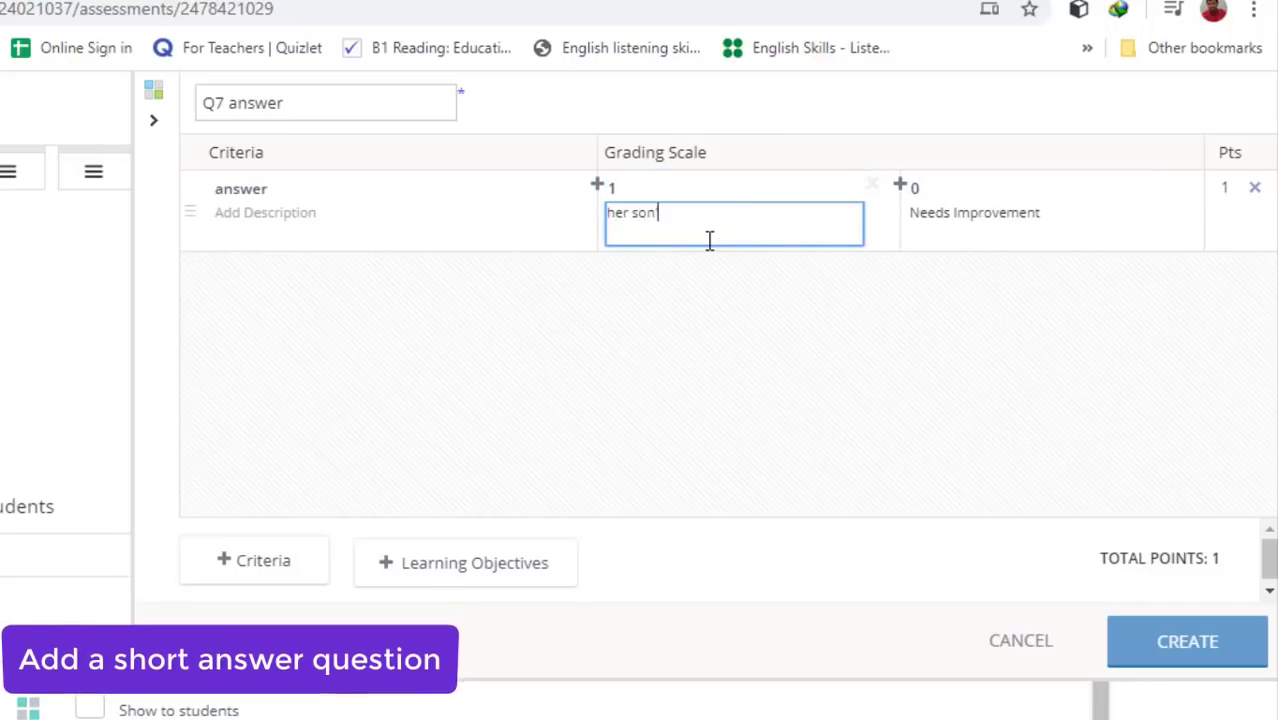
text('s graduation)
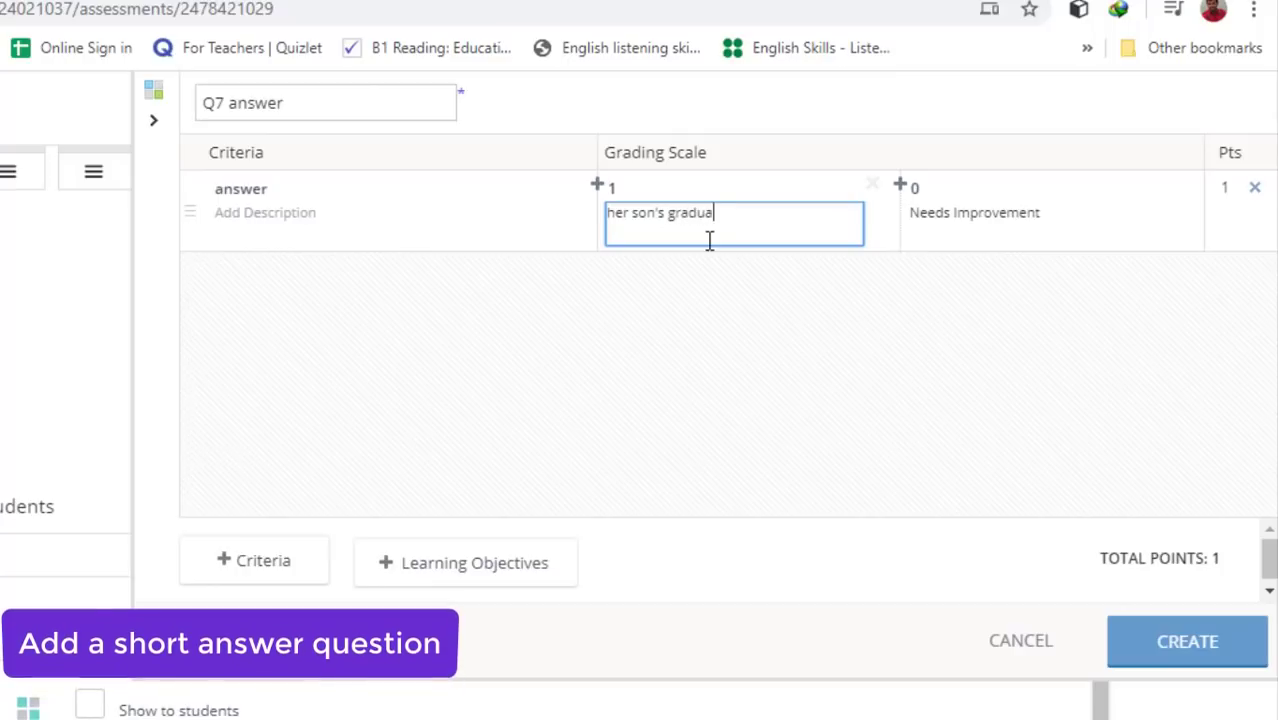
click(1058, 578)
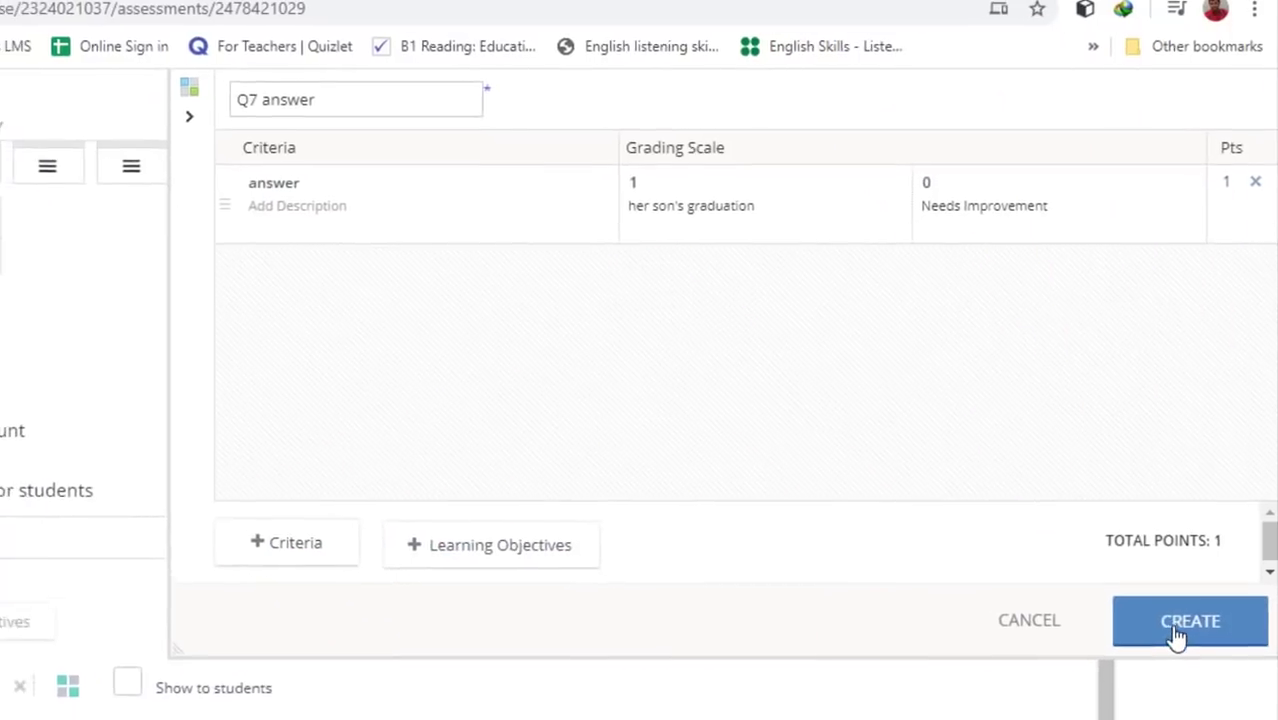
click(1187, 641)
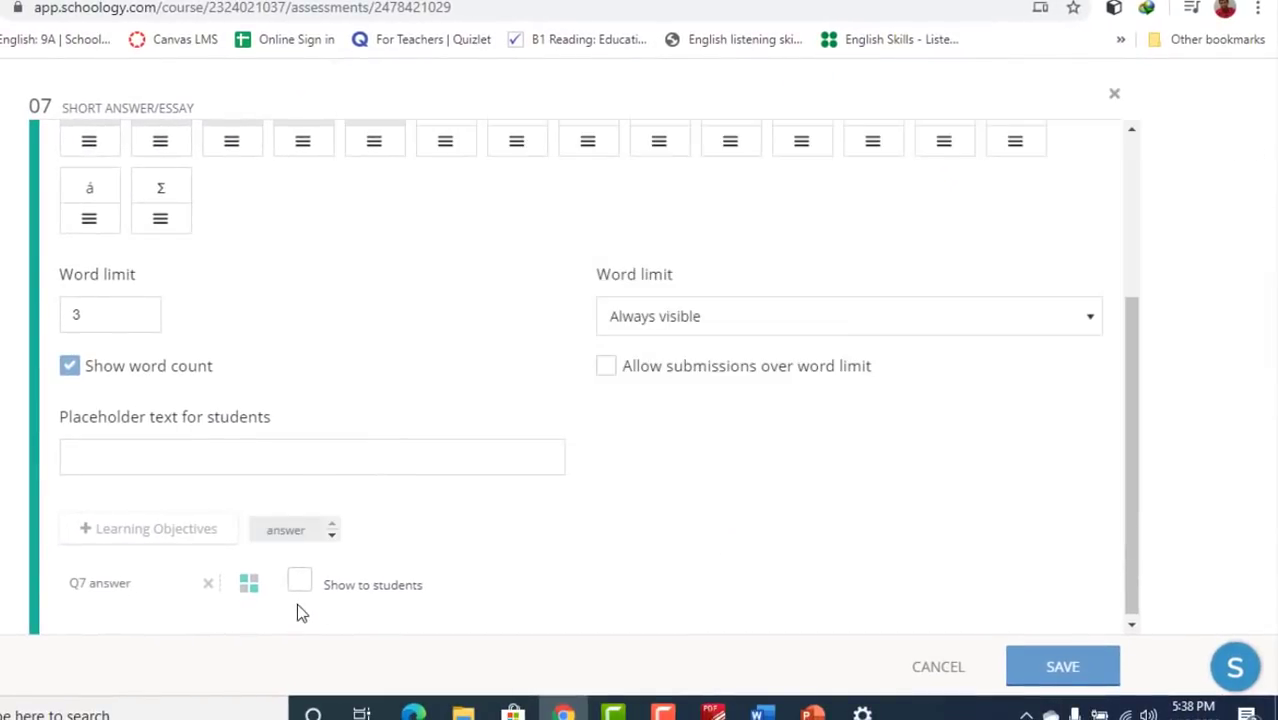
- Let students use numbered lists instead of underline in question 07's answer formatting
scroll(807, 534, up, 3)
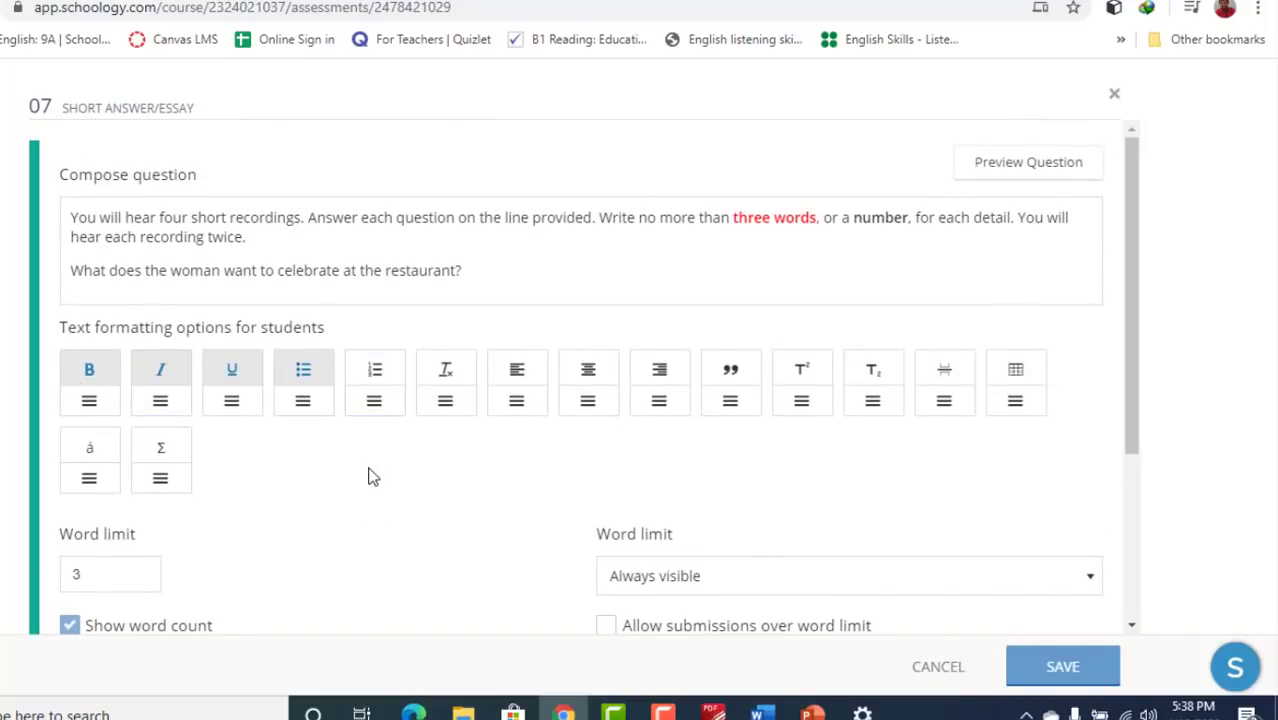
click(247, 400)
click(370, 395)
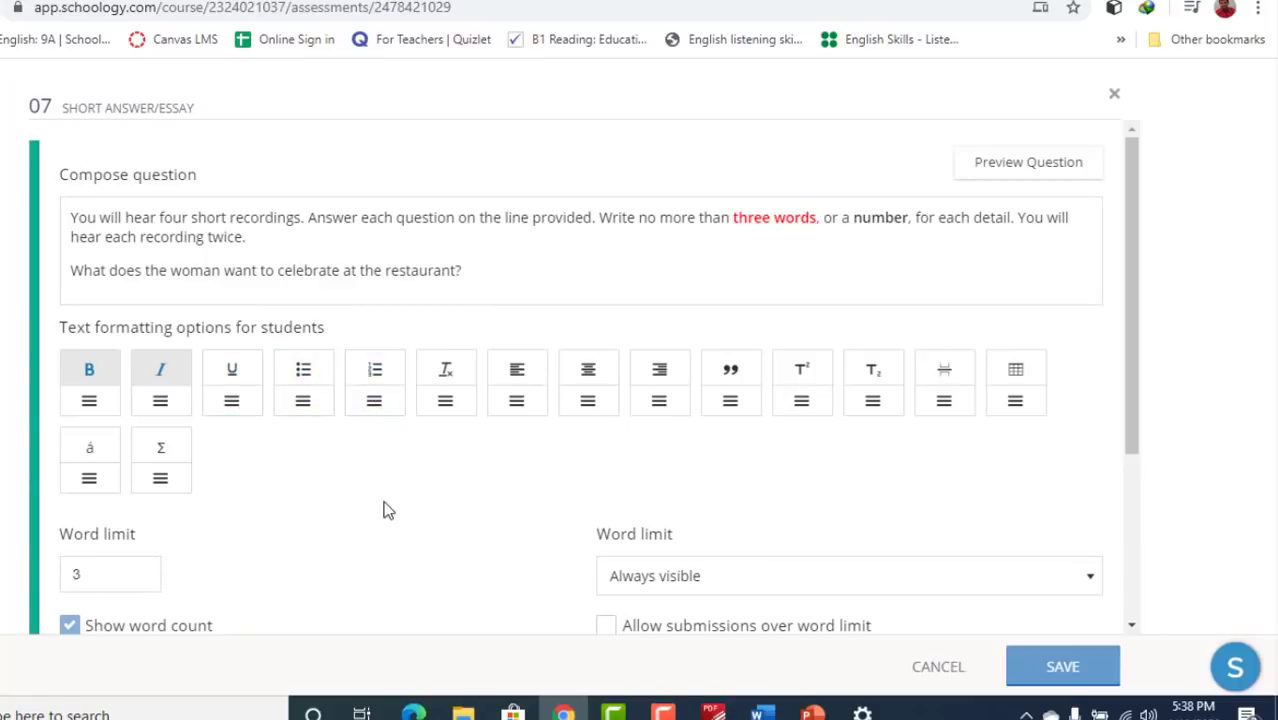
- Preview question 07 as a student, try the answer box, and save the question
click(1028, 172)
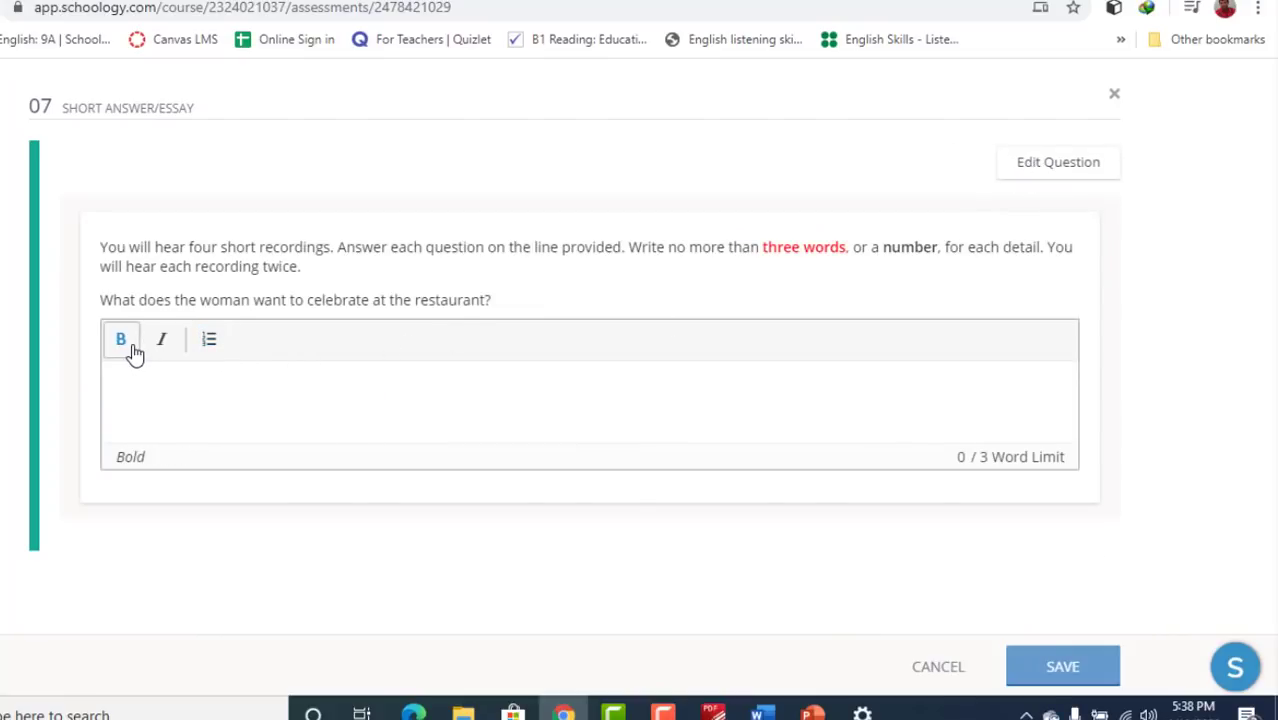
click(339, 397)
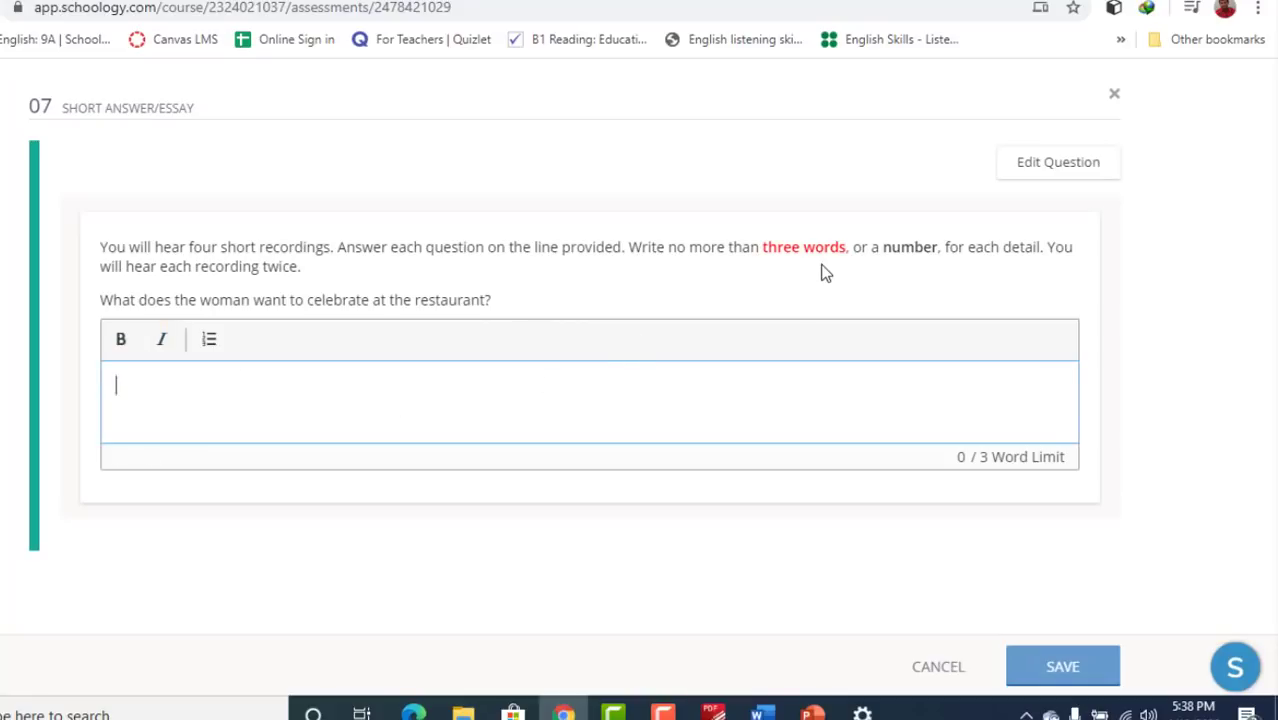
click(1030, 670)
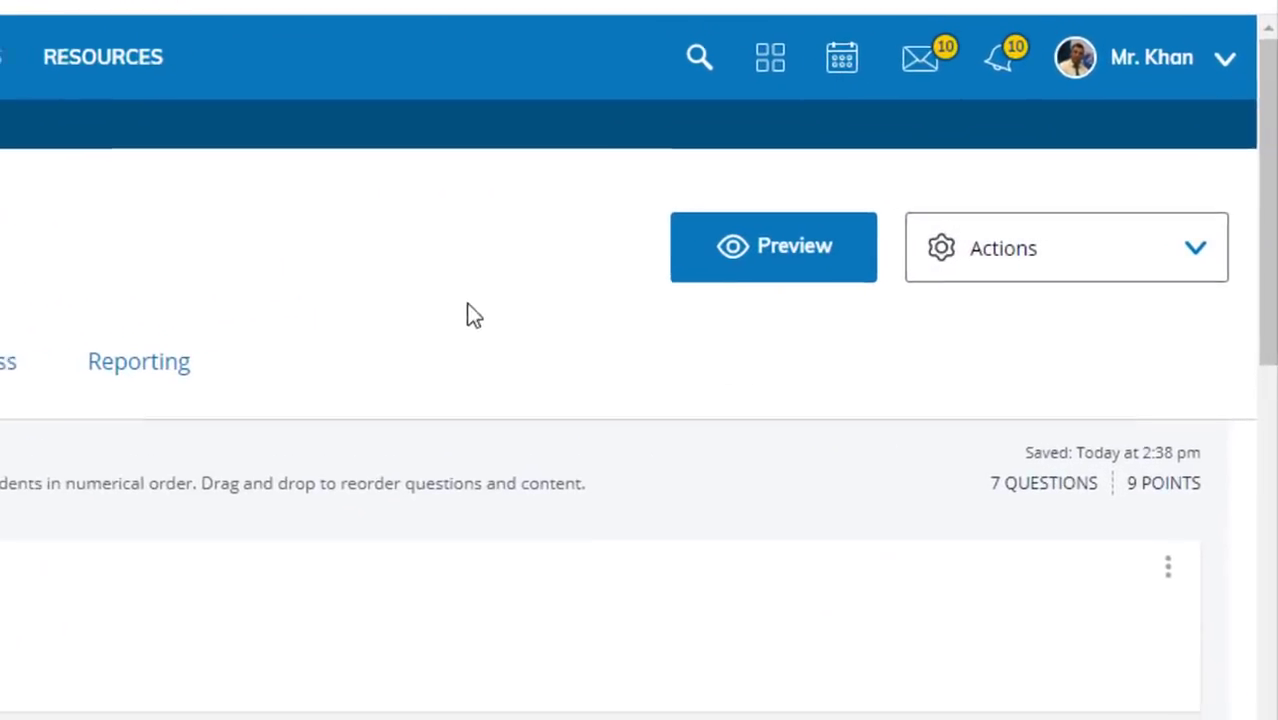
- Print the English Exam with default format: multiple questions per page, no answer key, blank lines
click(1126, 276)
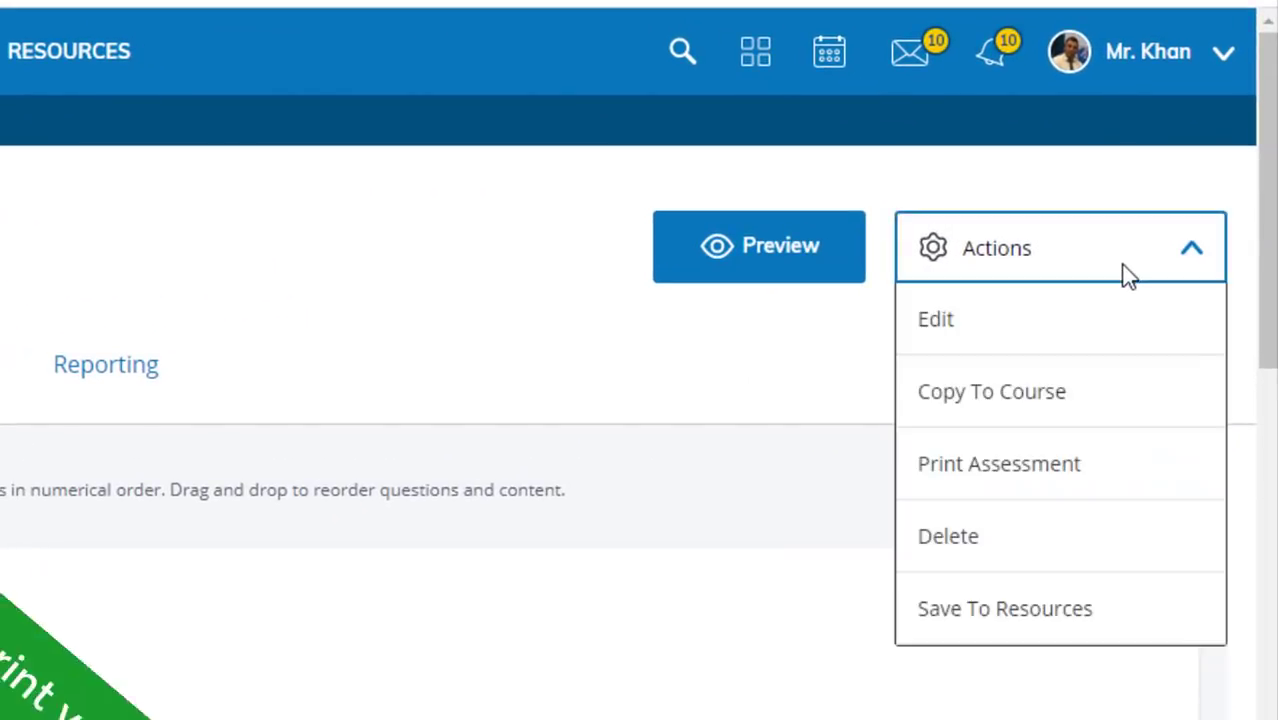
click(1026, 472)
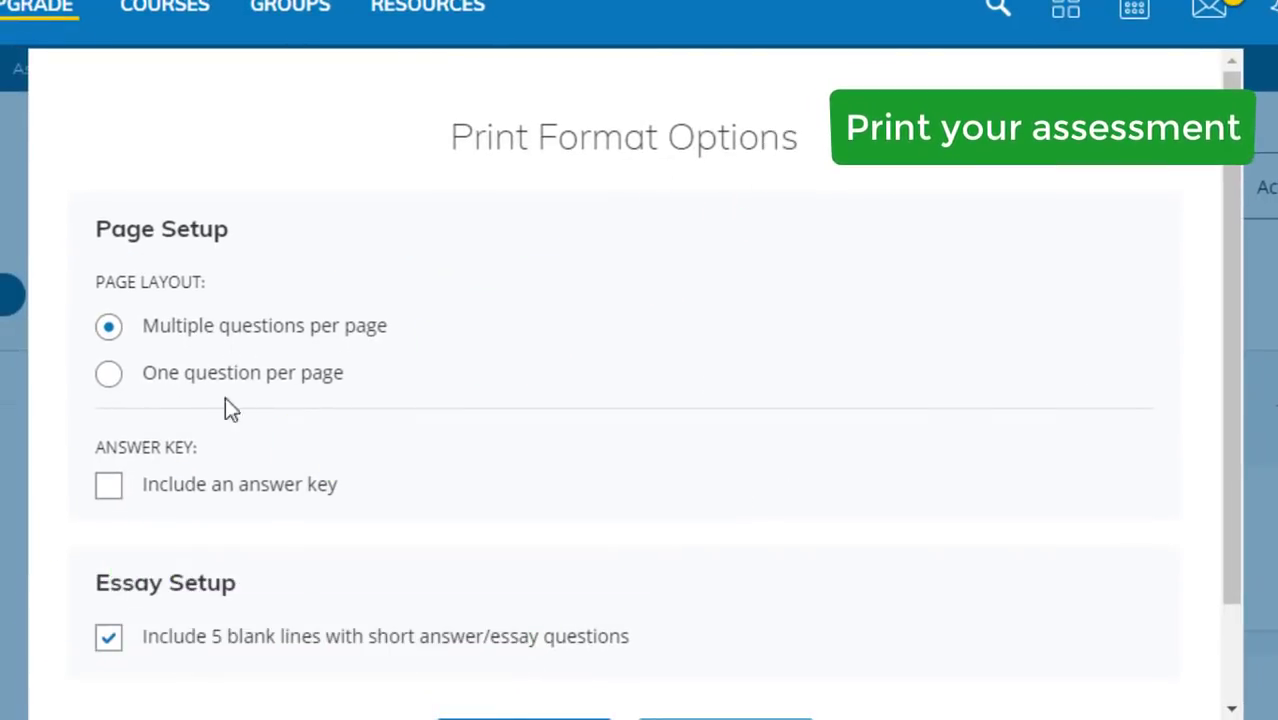
scroll(148, 419, down, 2)
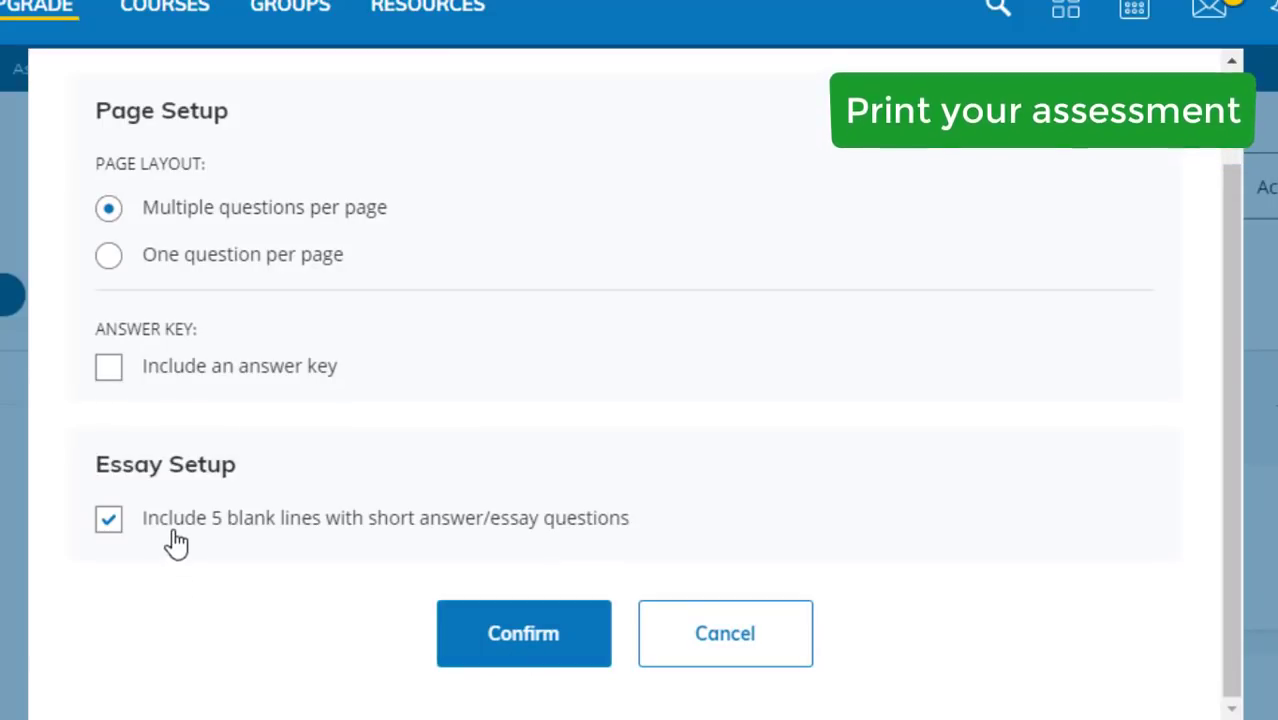
click(588, 612)
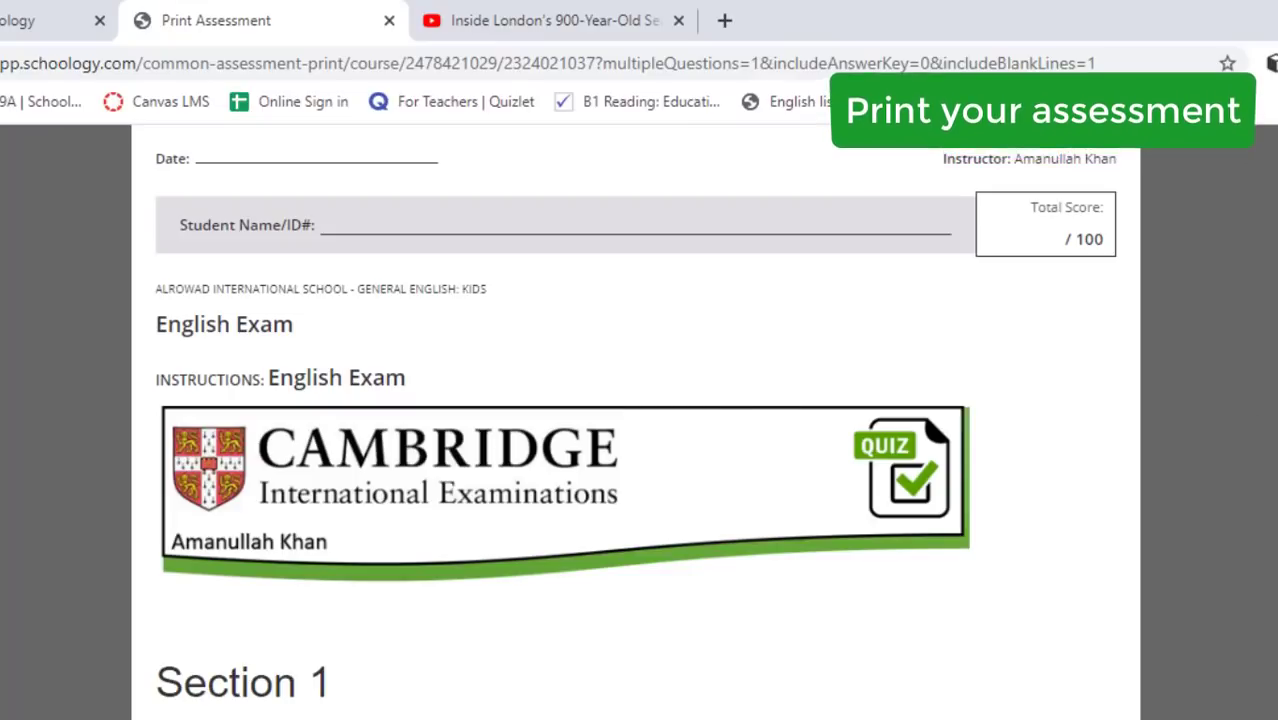
- Scroll through the printable English Exam to Question 4 and back, then close the print tab
scroll(635, 420, down, 2)
scroll(635, 420, up, 2)
scroll(635, 420, down, 2)
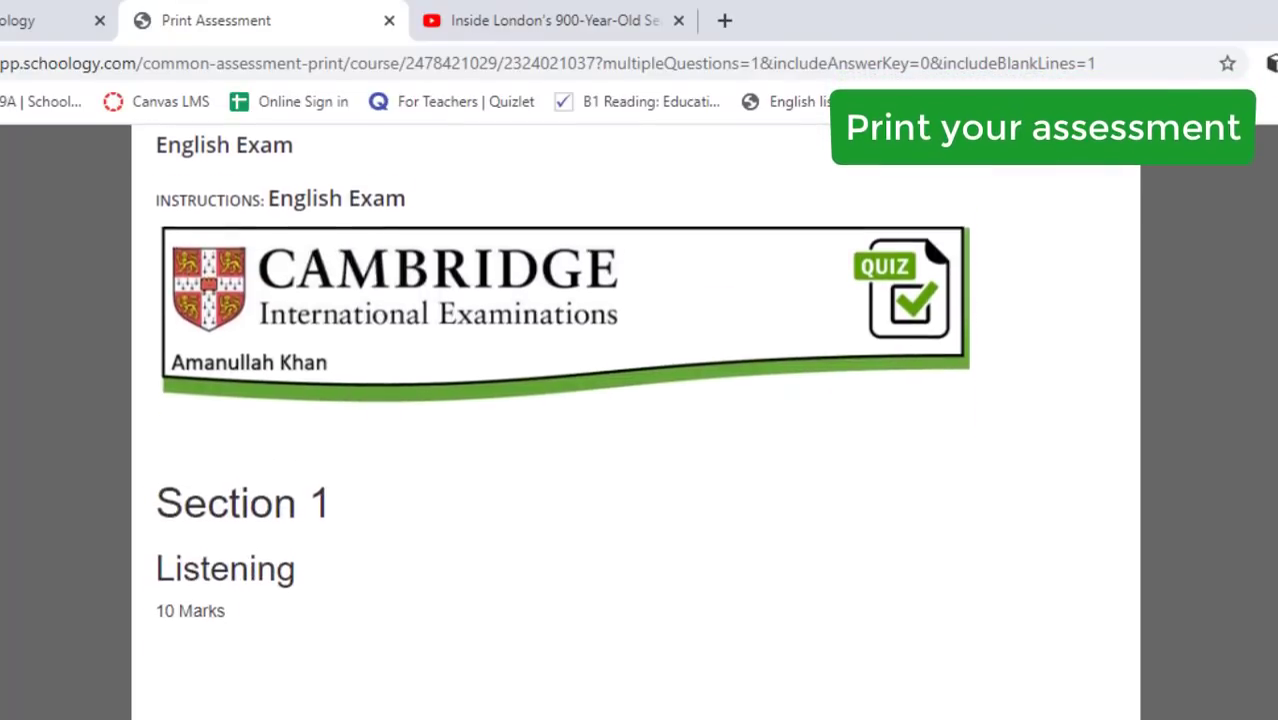
scroll(635, 420, down, 6)
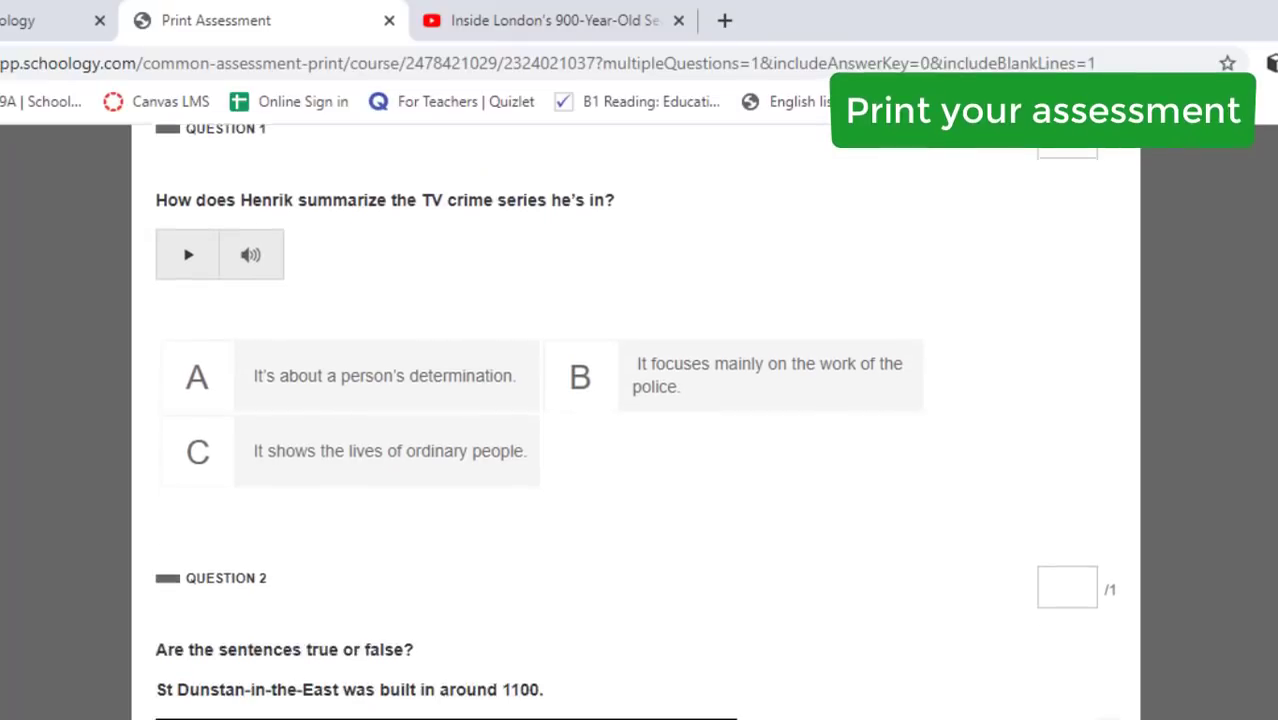
scroll(635, 420, down, 5)
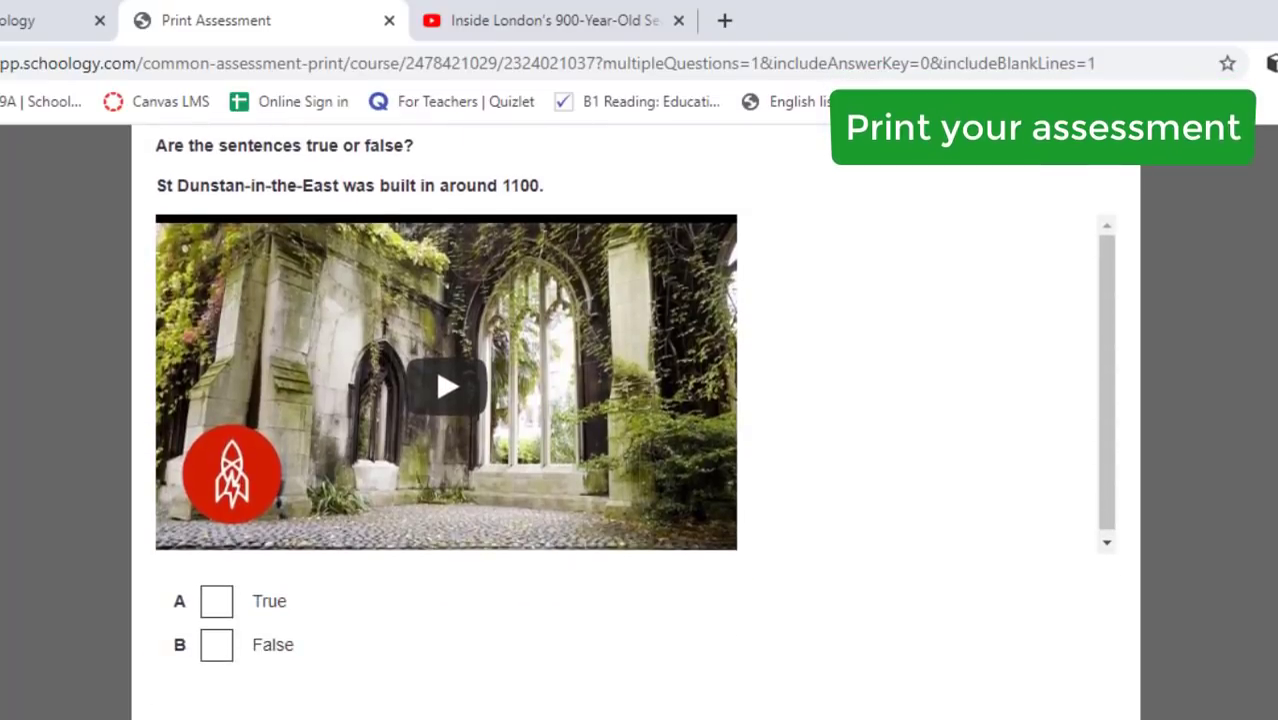
scroll(635, 420, down, 7)
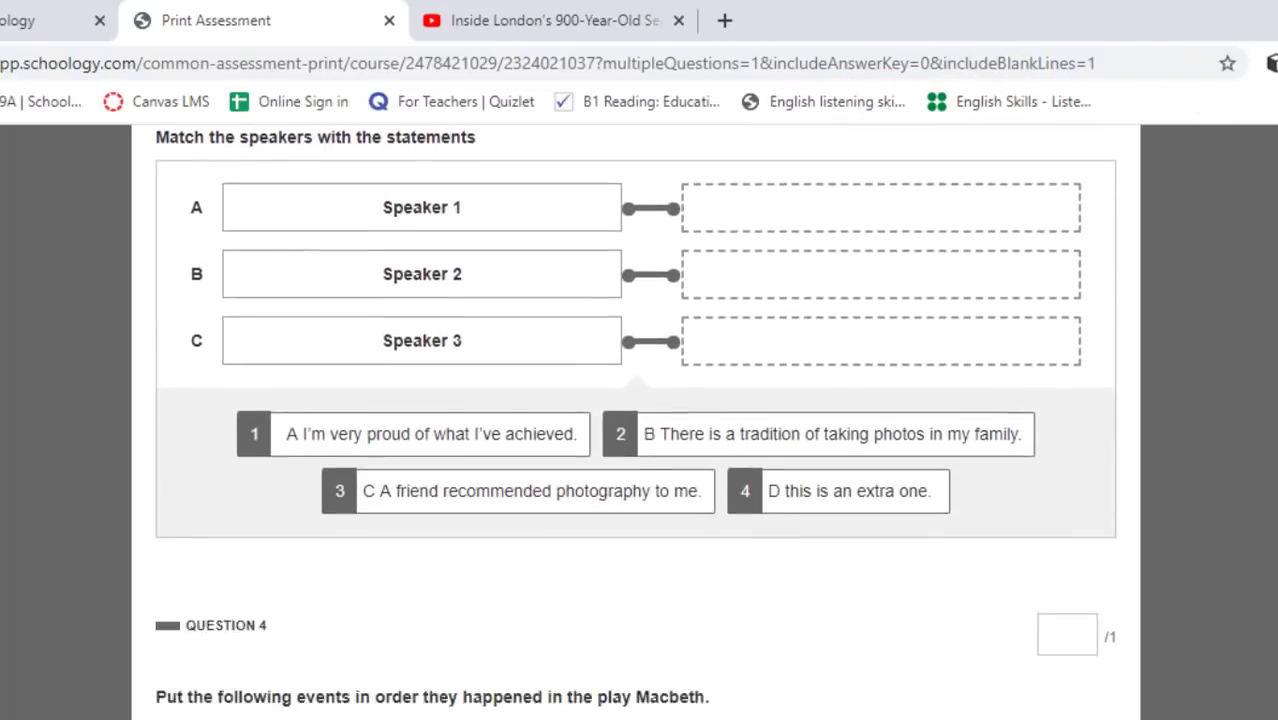
scroll(635, 420, down, 5)
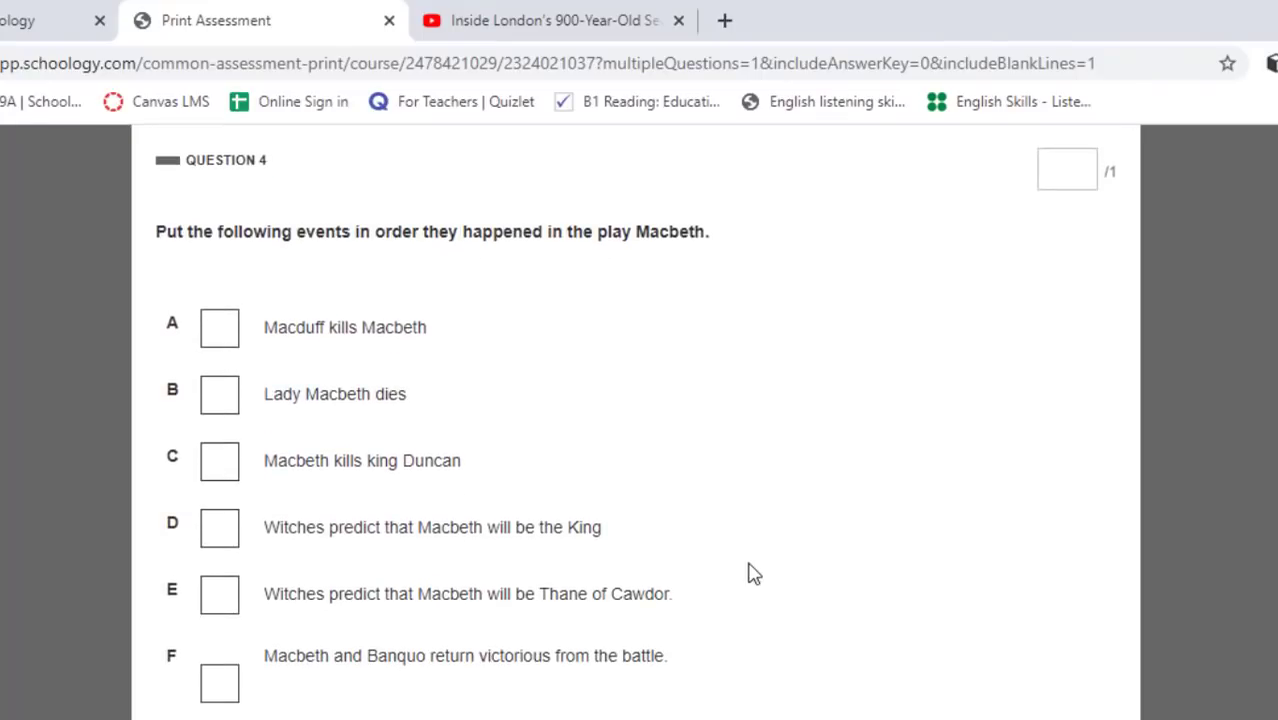
scroll(635, 420, up, 15)
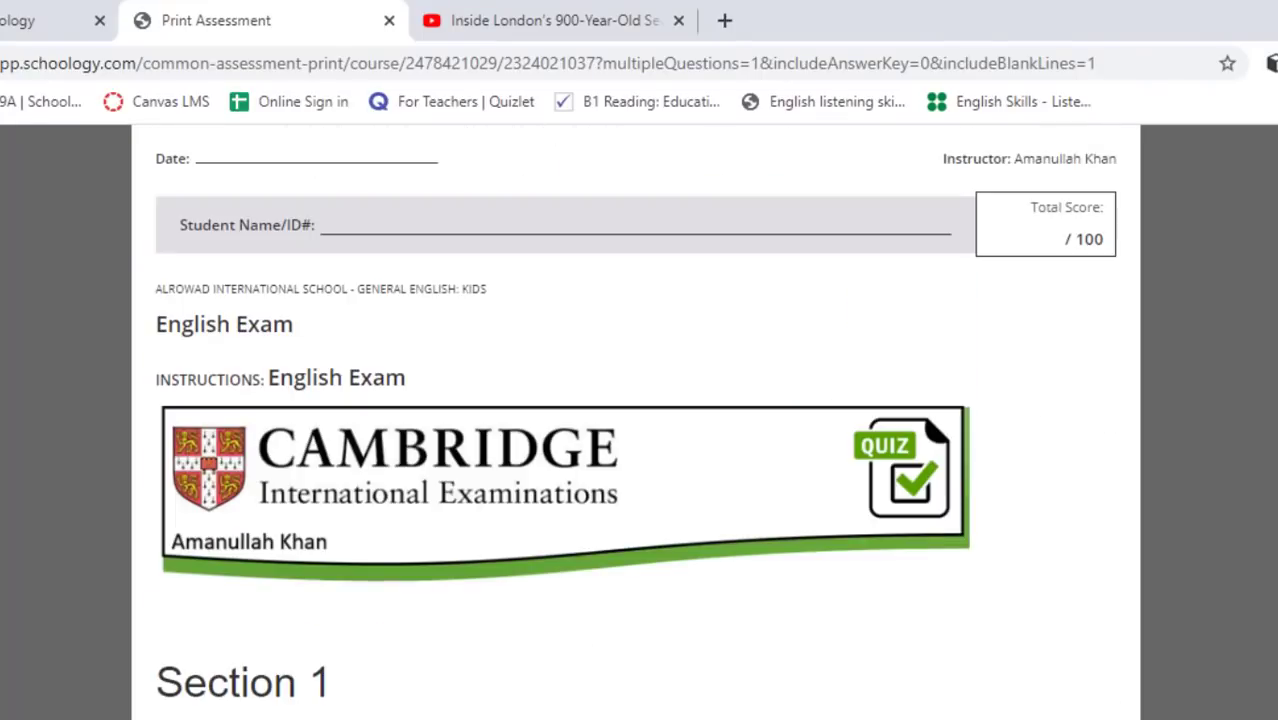
click(389, 21)
- Edit the assessment settings to make the English Exam worth 20 points instead of 100, and save
click(1024, 372)
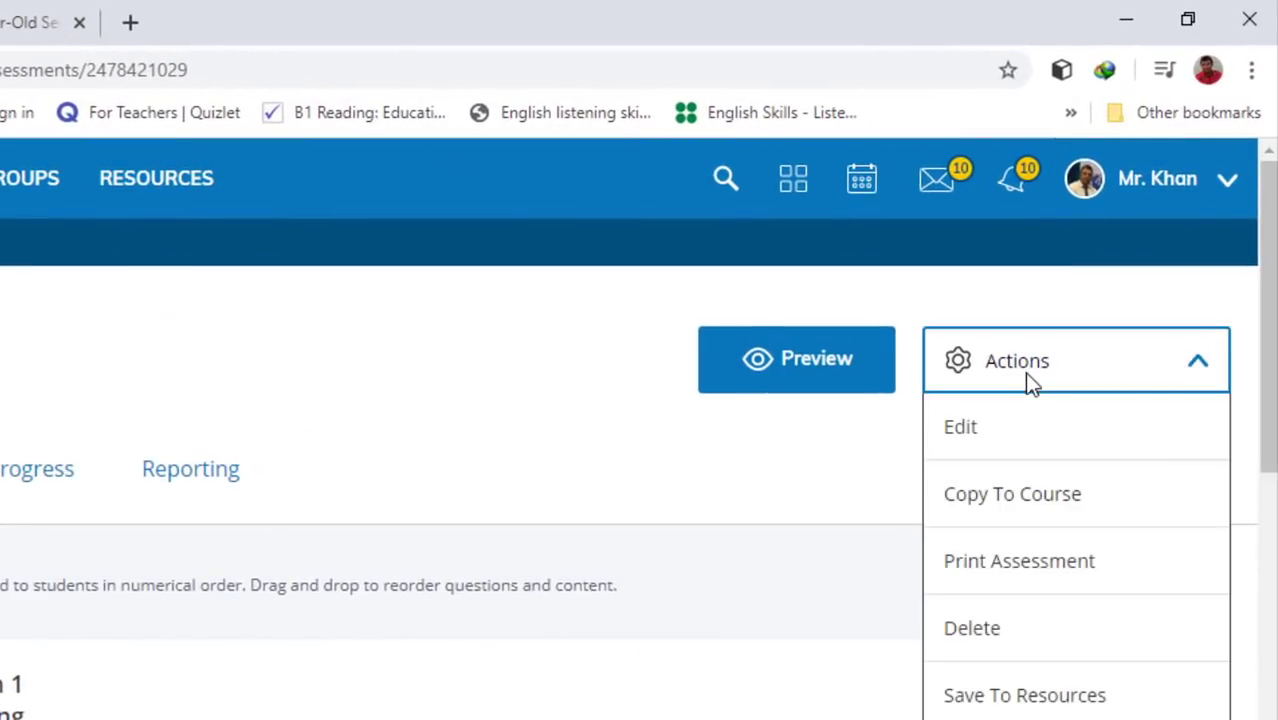
click(970, 437)
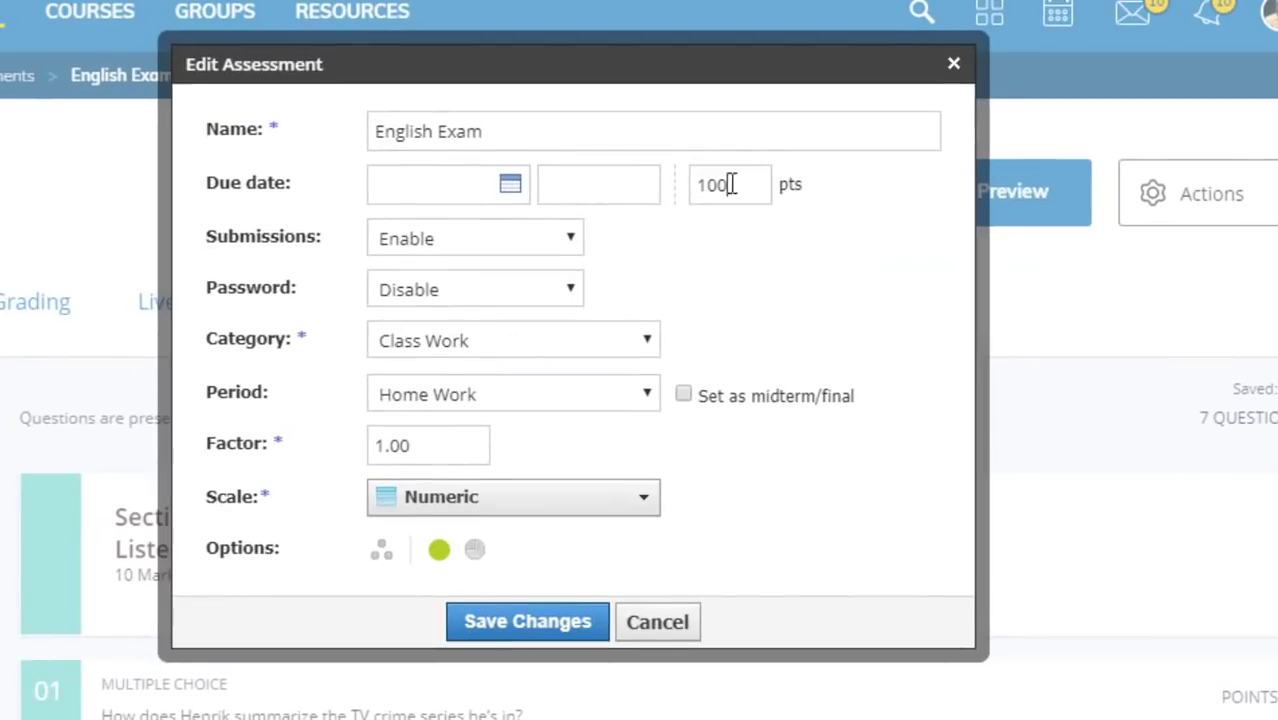
double_click(731, 184)
text(20)
click(697, 290)
click(471, 621)
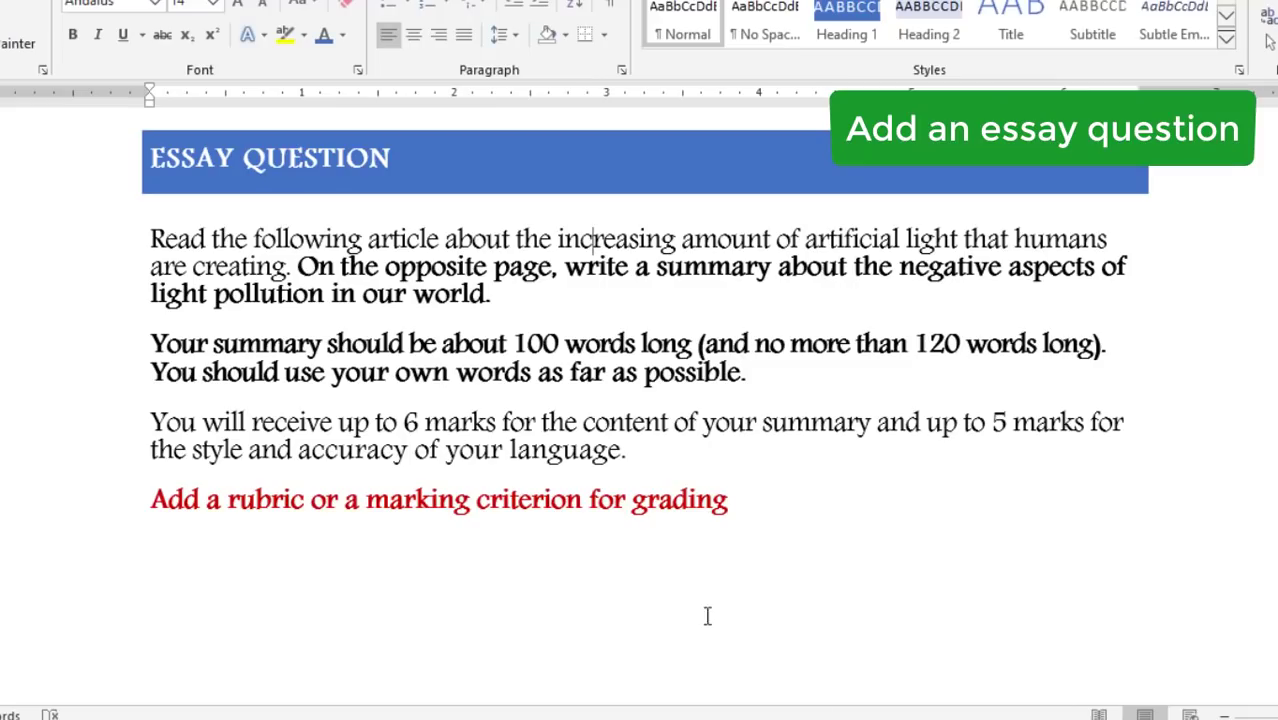
- Select the three light-pollution instruction paragraphs under the ESSAY QUESTION heading in Word
drag(110, 250, 110, 470)
key(ctrl+c)
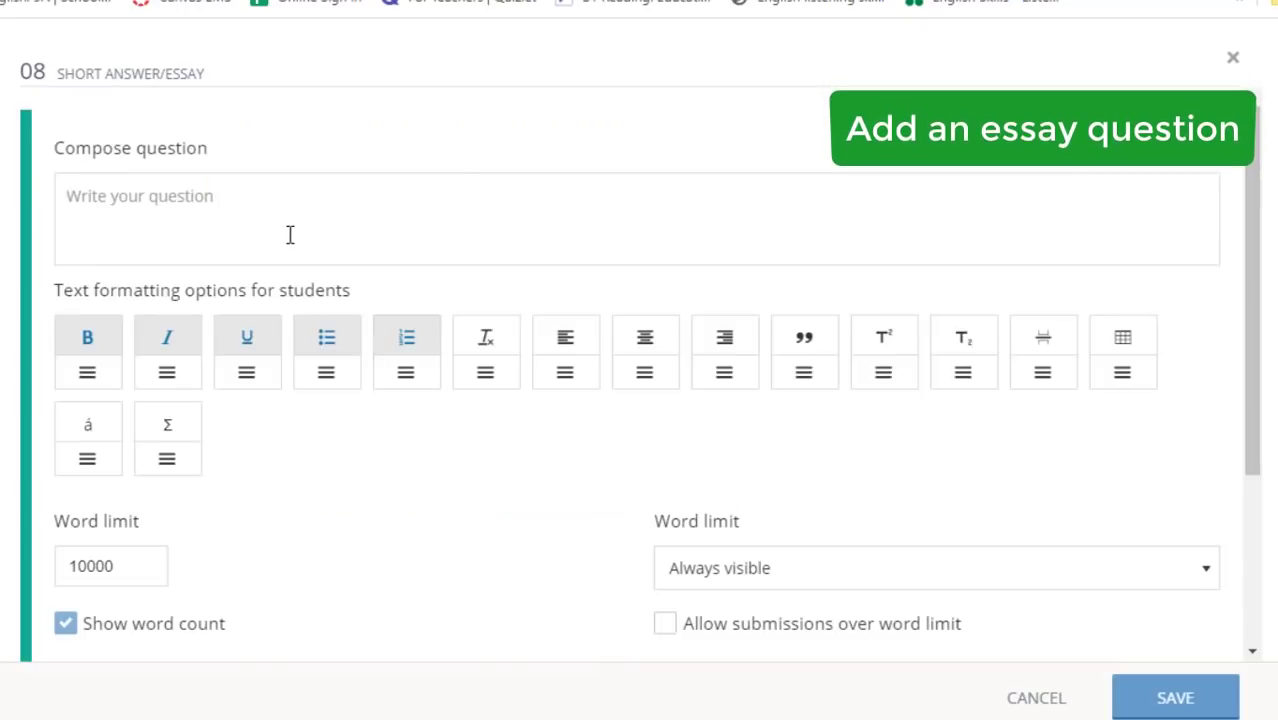
- Paste the light-pollution prompt into question 08 with an empty line below, then bring up Tools
click(290, 235)
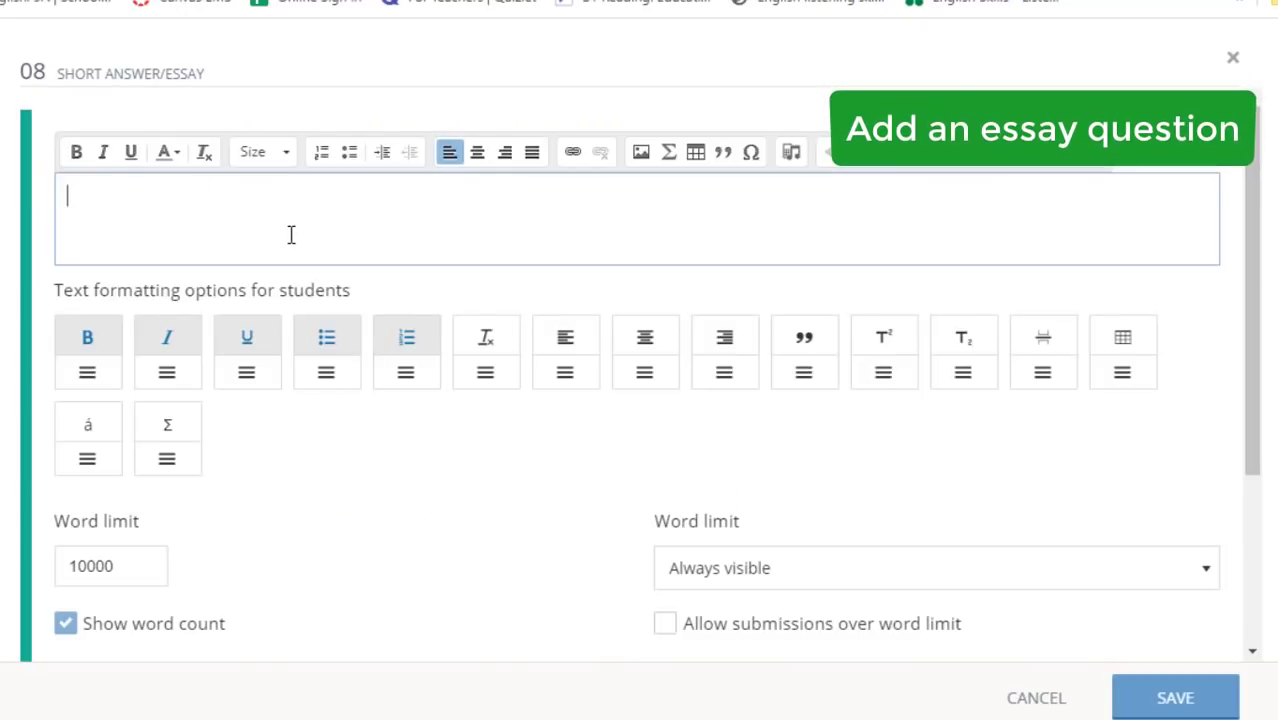
key(ctrl+v)
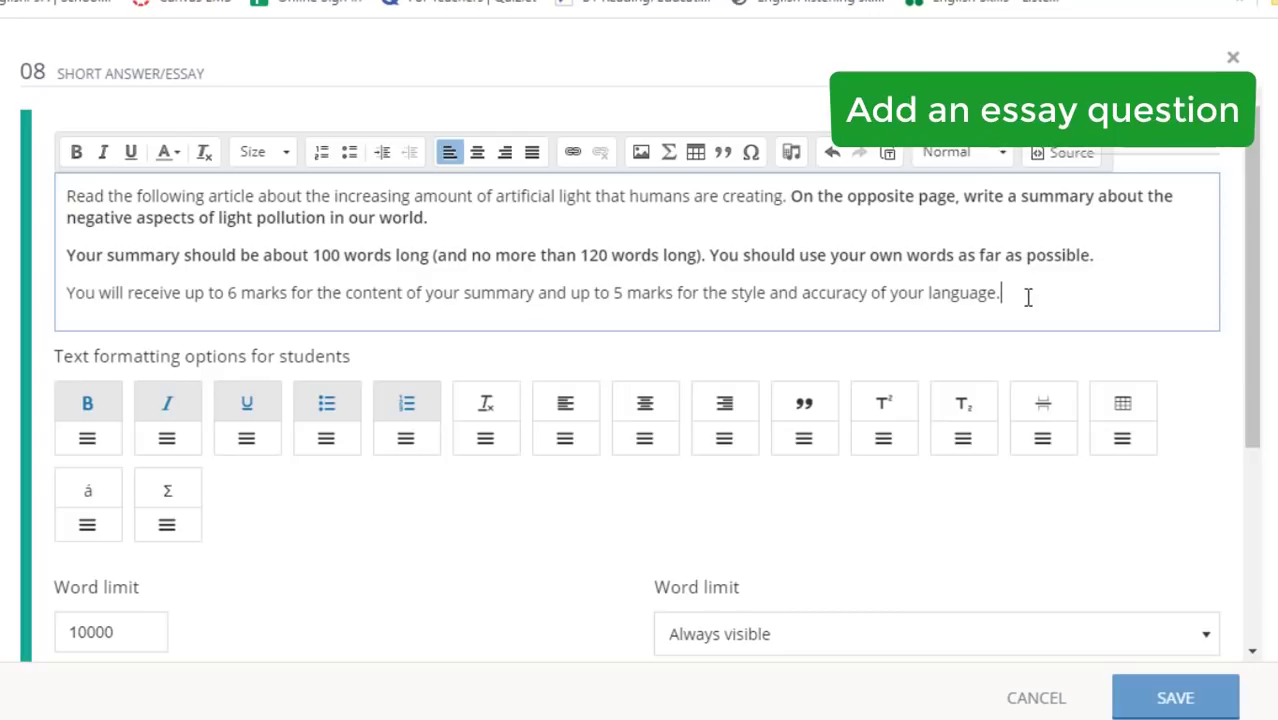
key(Return)
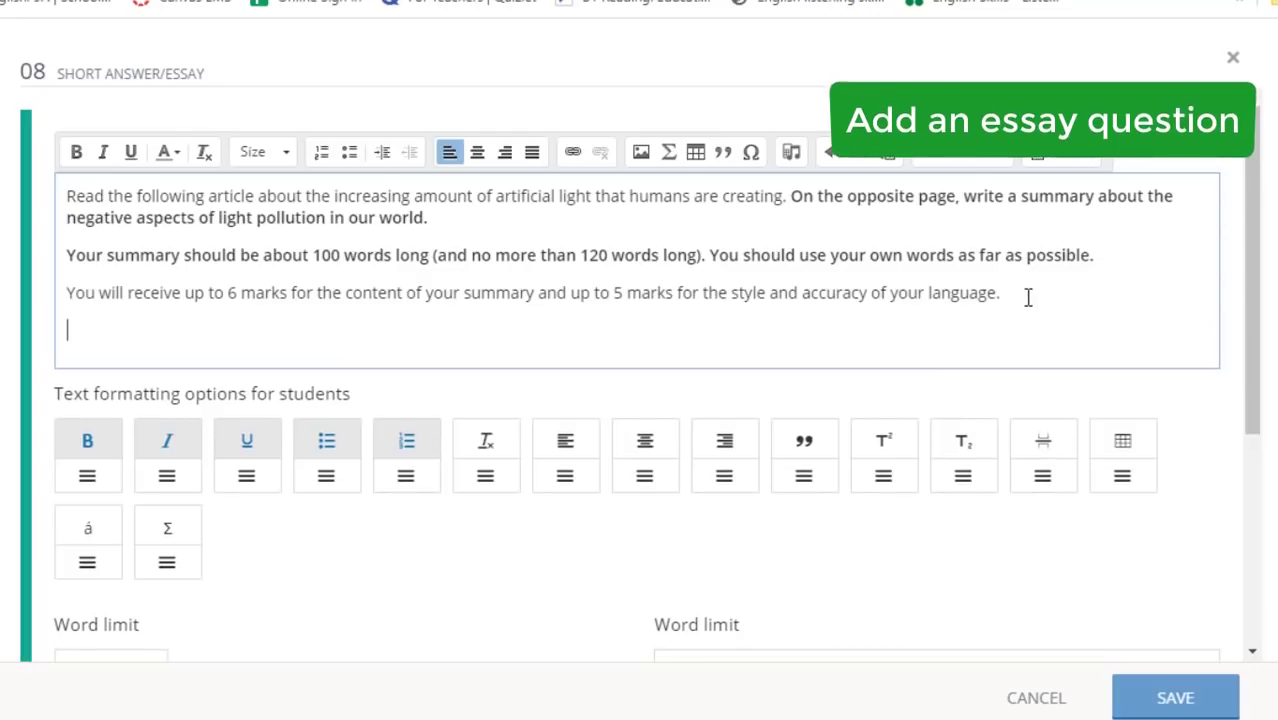
click(791, 156)
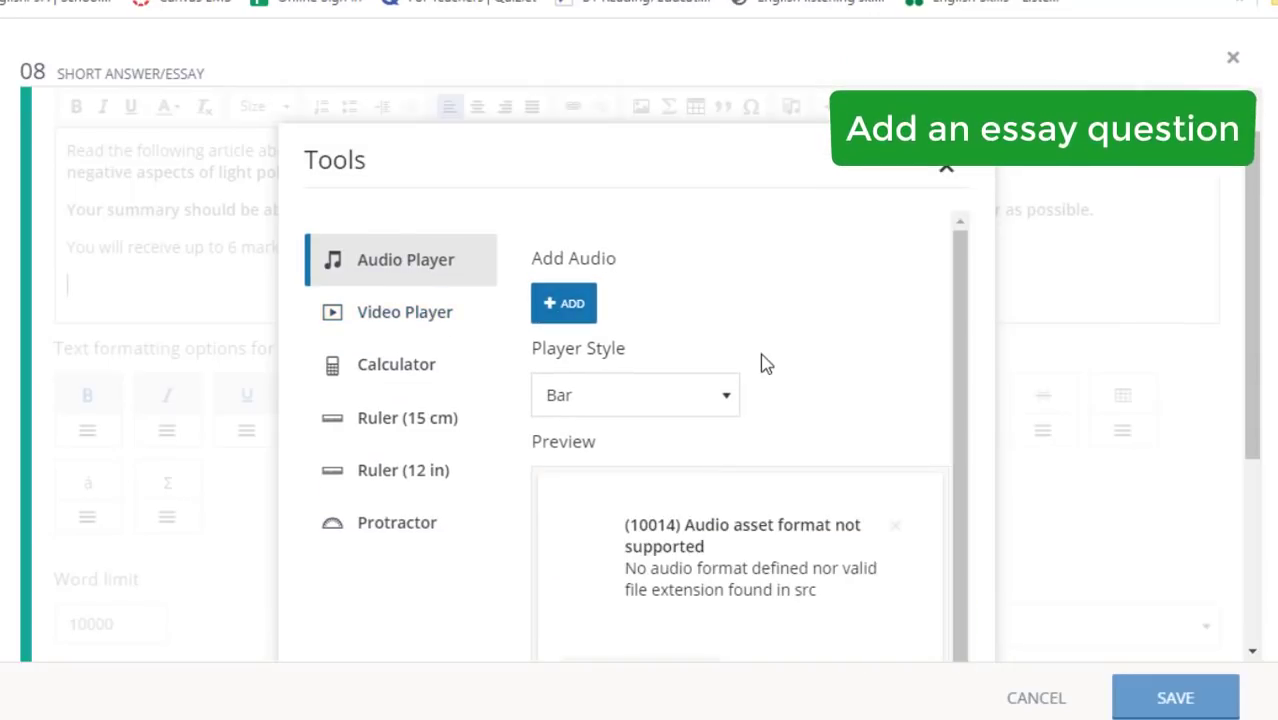
- Upload the Exercise 5 Summary image and insert the TURNING NIGHT INTO DAY article into question 08
click(947, 170)
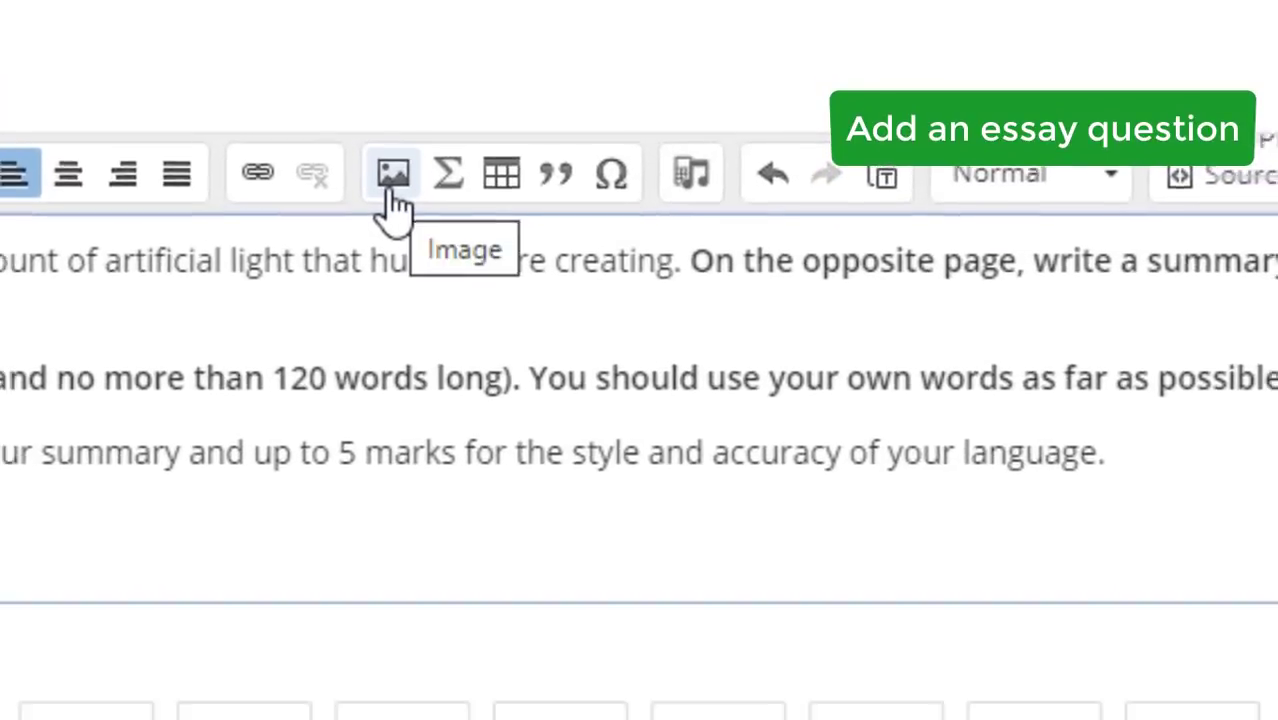
click(393, 178)
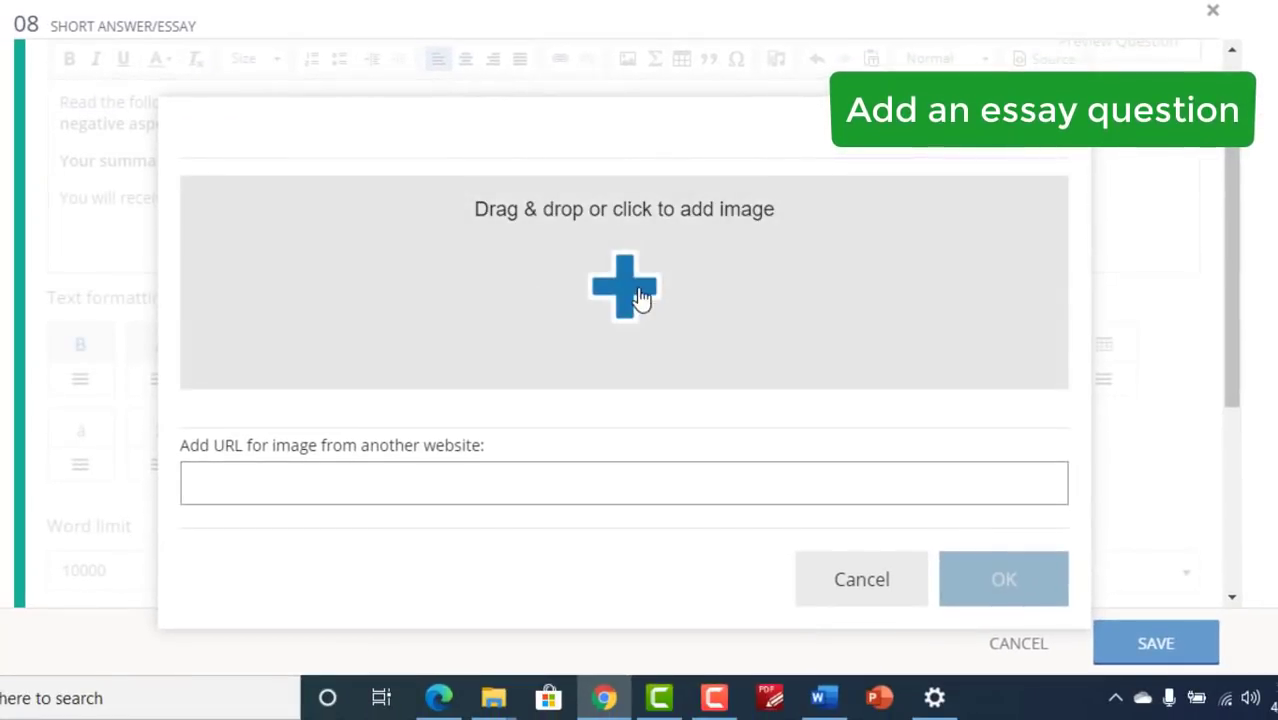
click(520, 306)
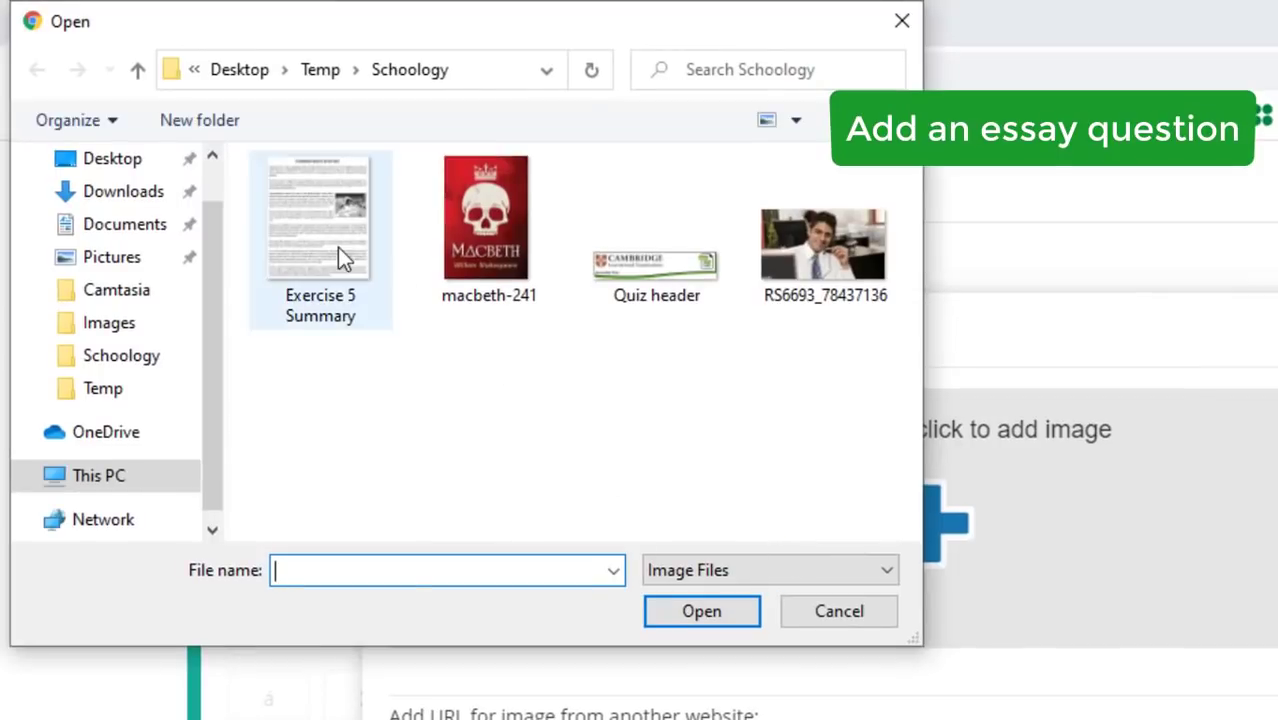
click(337, 251)
click(701, 611)
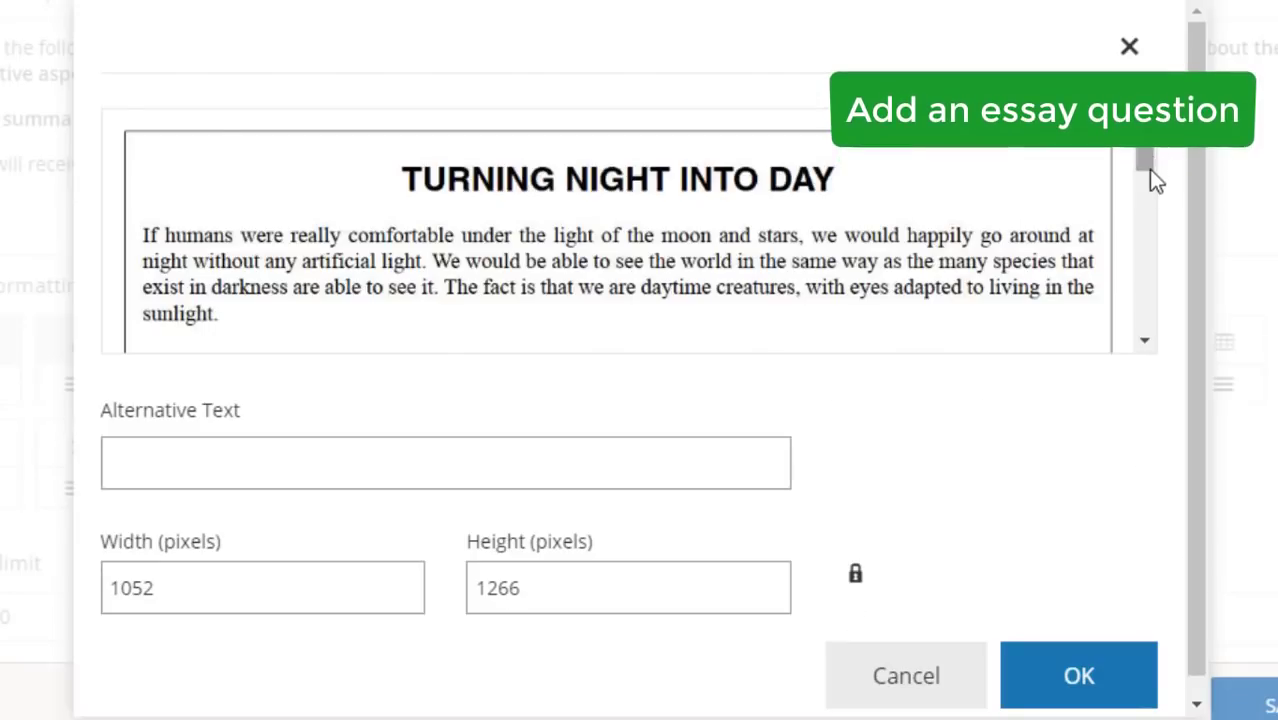
drag(1148, 170, 1136, 316)
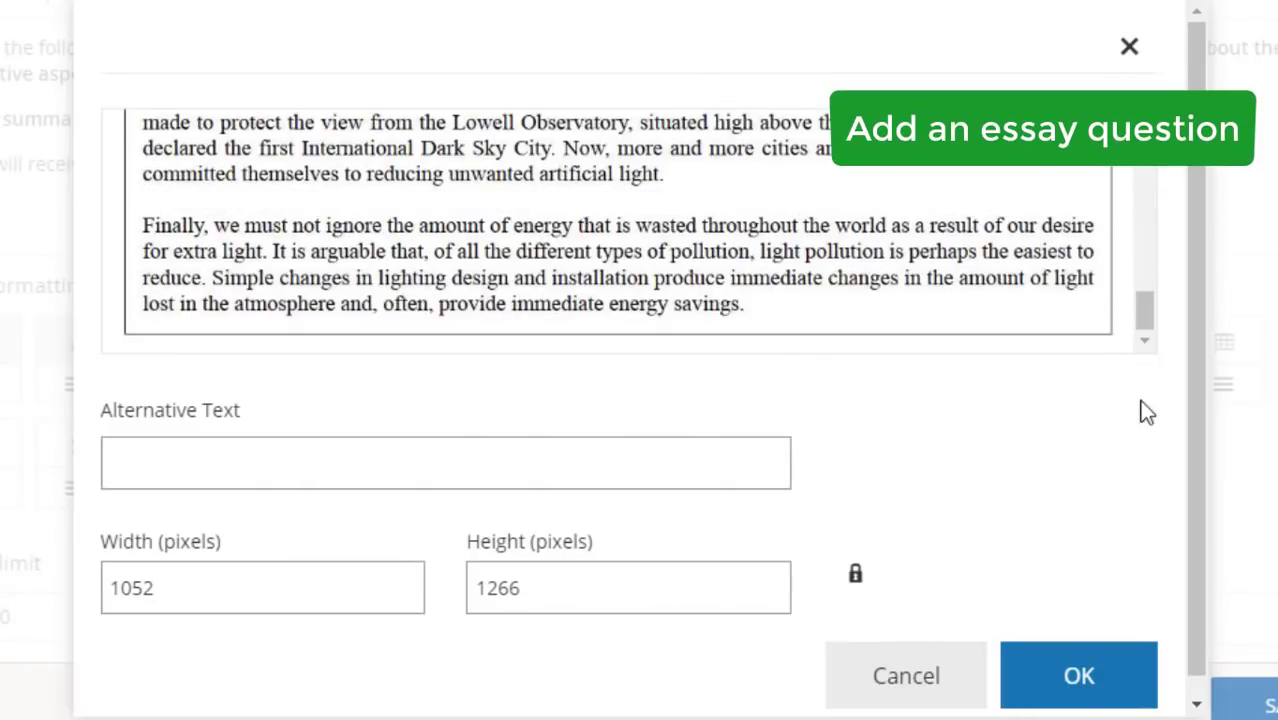
click(1078, 676)
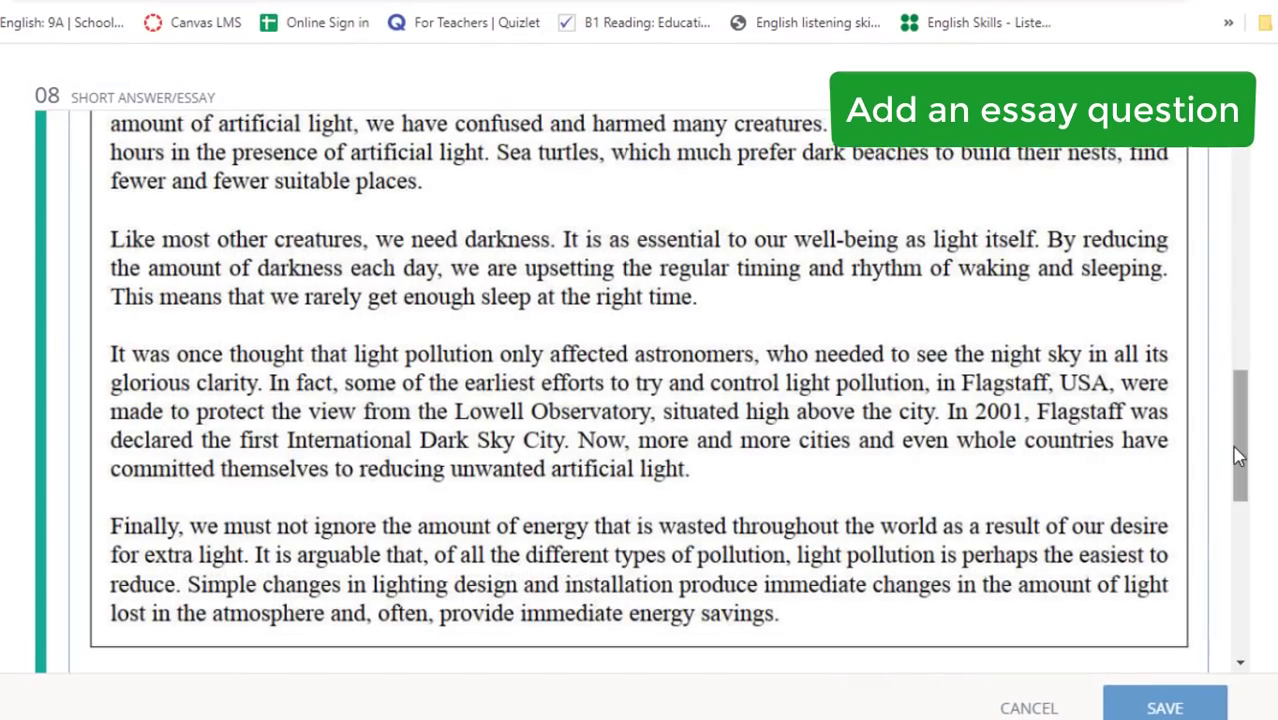
drag(1237, 456, 1232, 206)
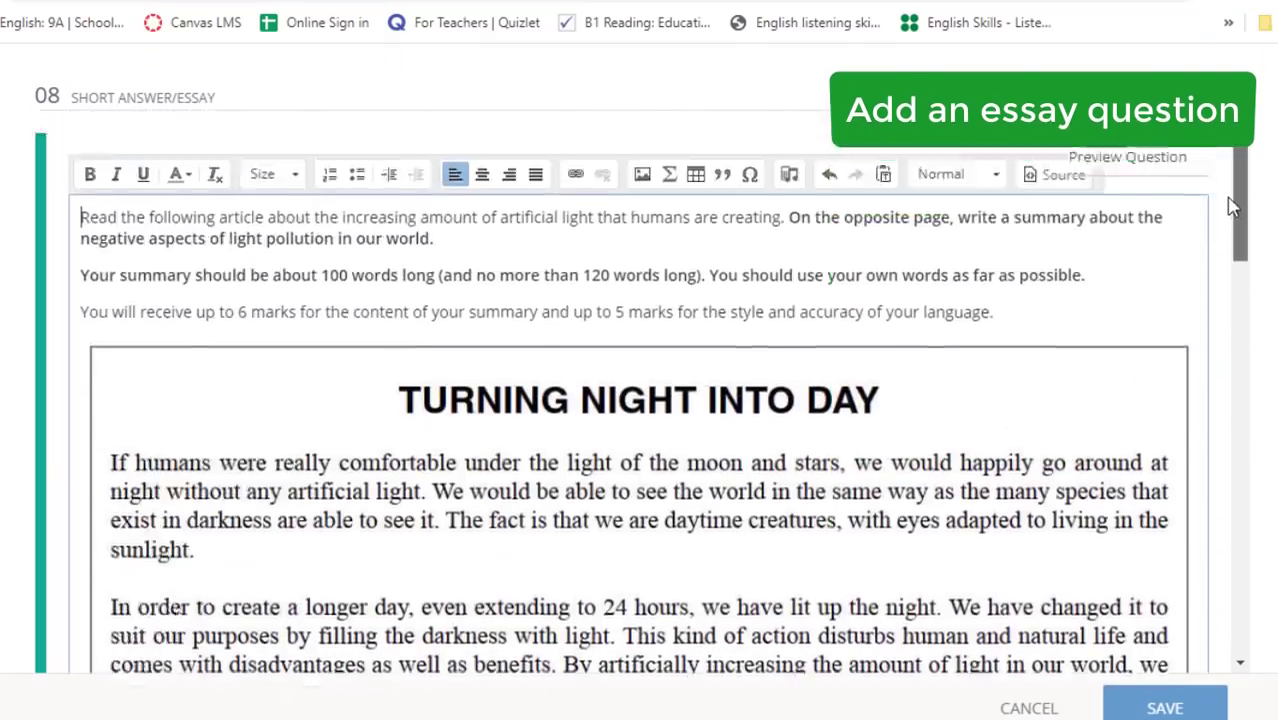
- Change the essay's word limit from 10000 to 120
double_click(590, 274)
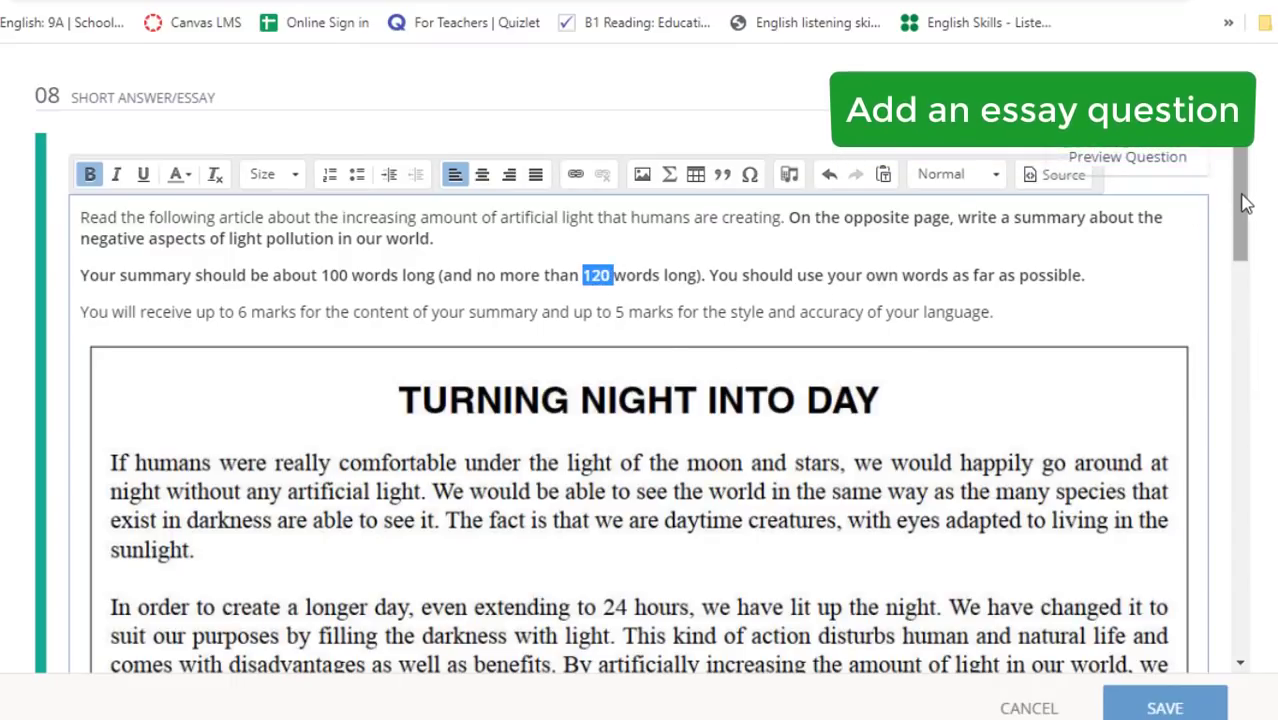
scroll(1245, 203, down, 10)
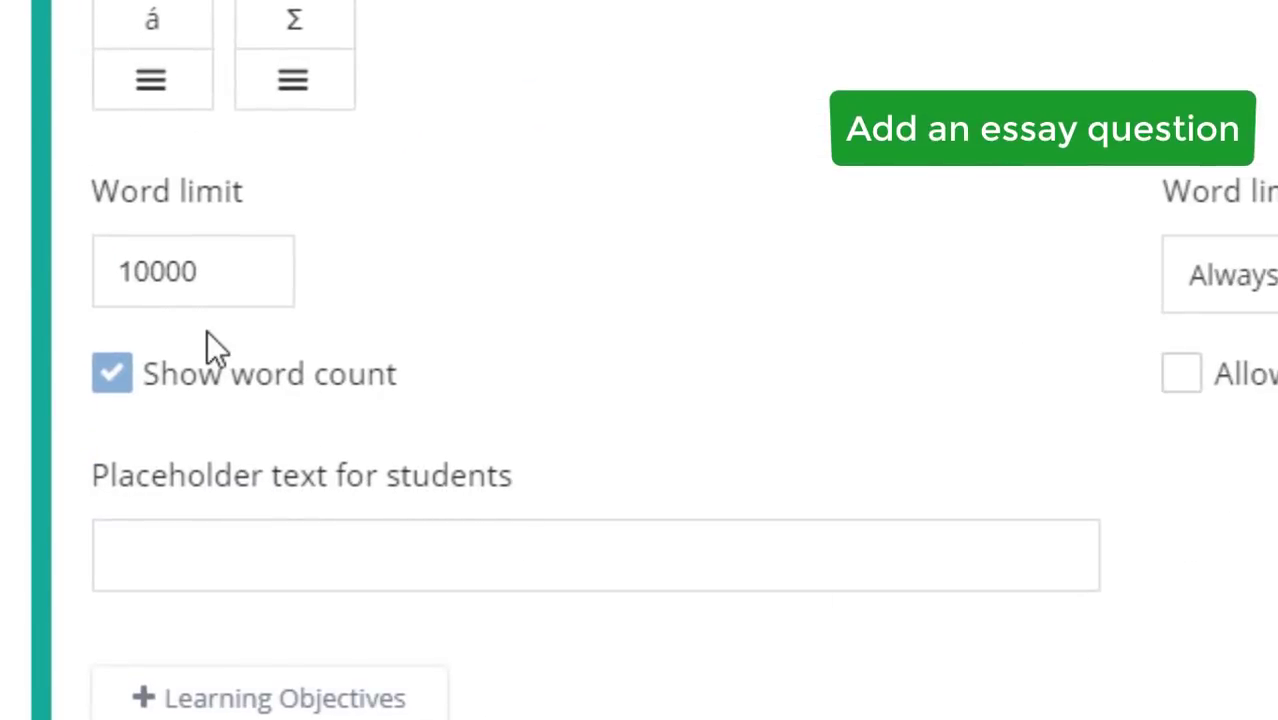
drag(225, 286, 106, 283)
text(120)
- Enter student placeholder text "Don't write more than 120 words."
click(229, 559)
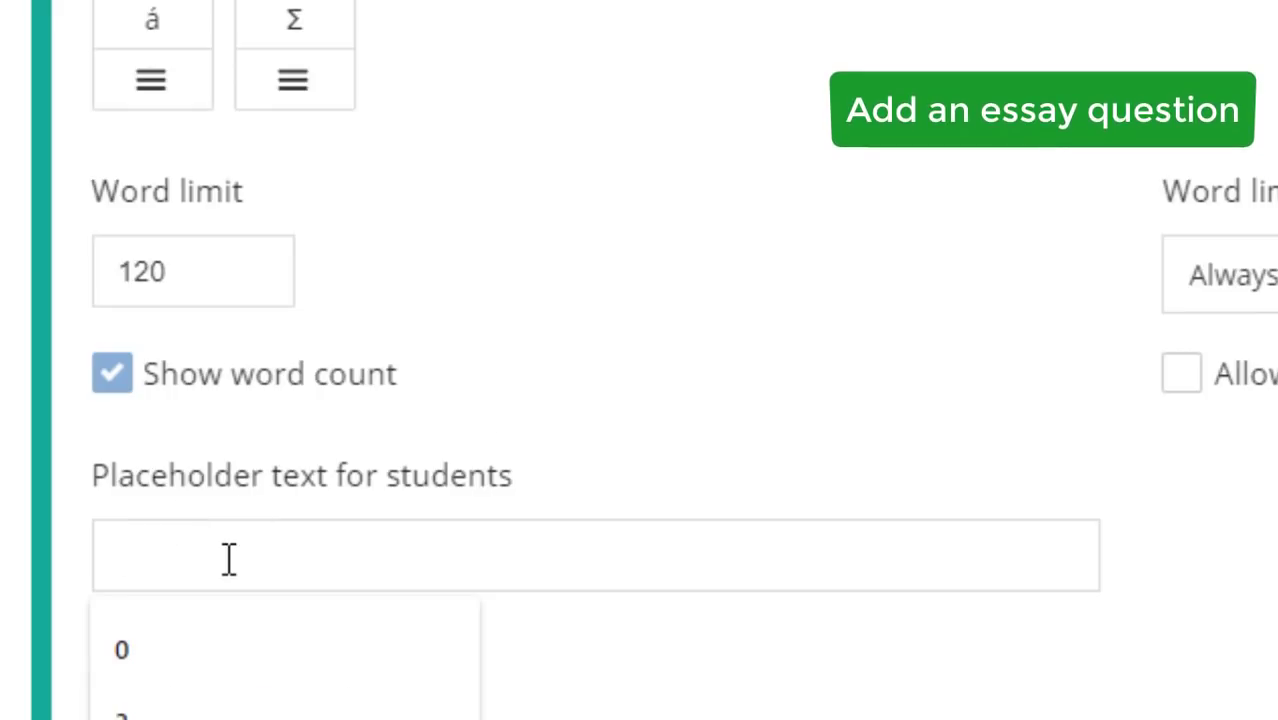
text(Don;t)
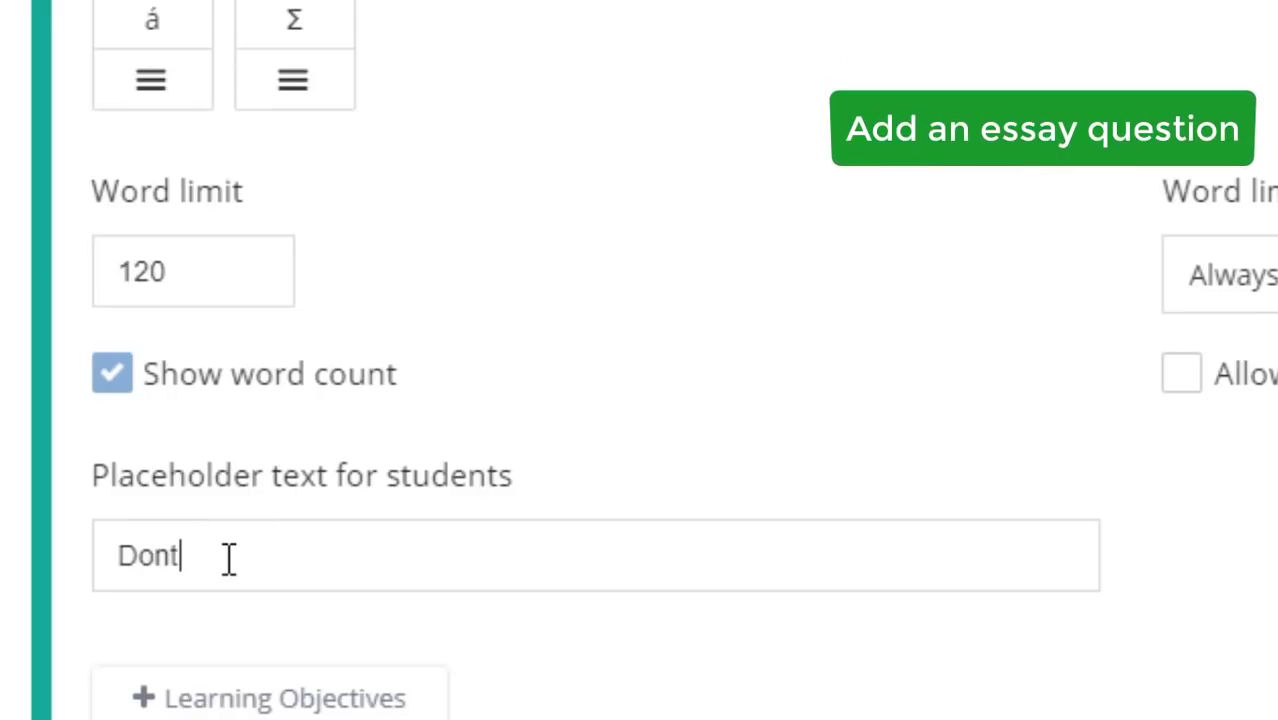
key(BackSpace)
text(;t)
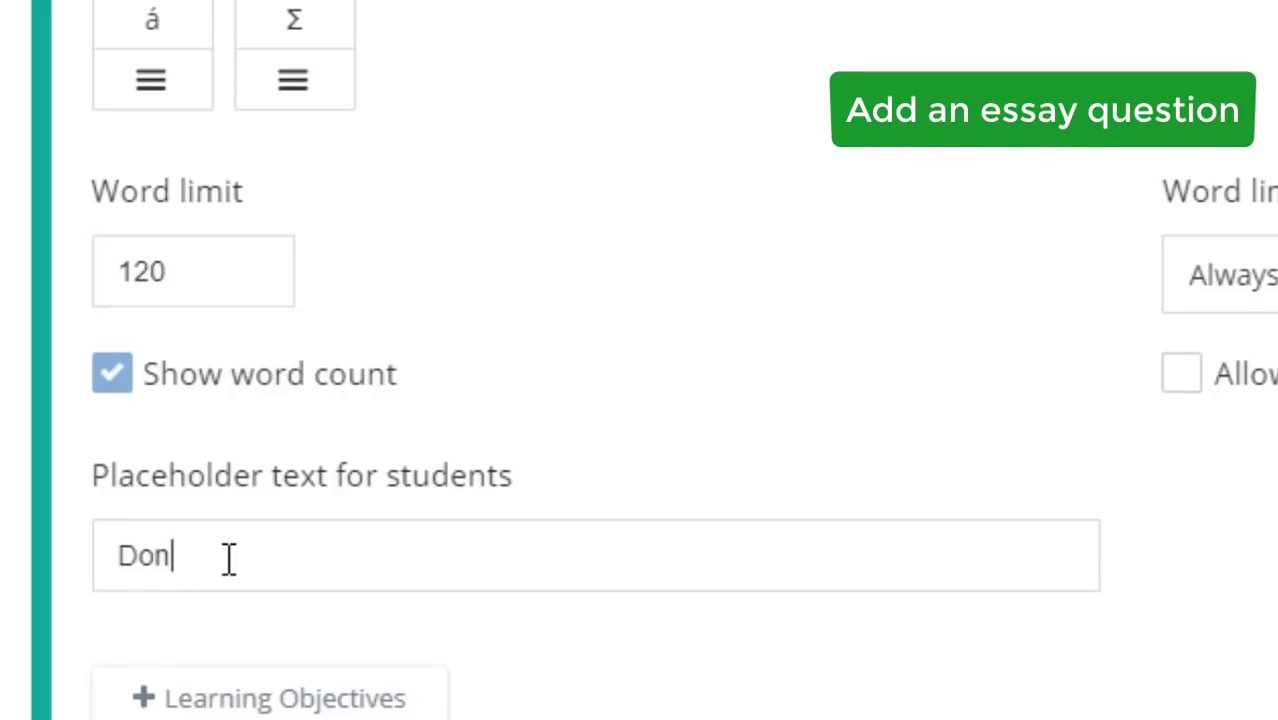
text('t wr)
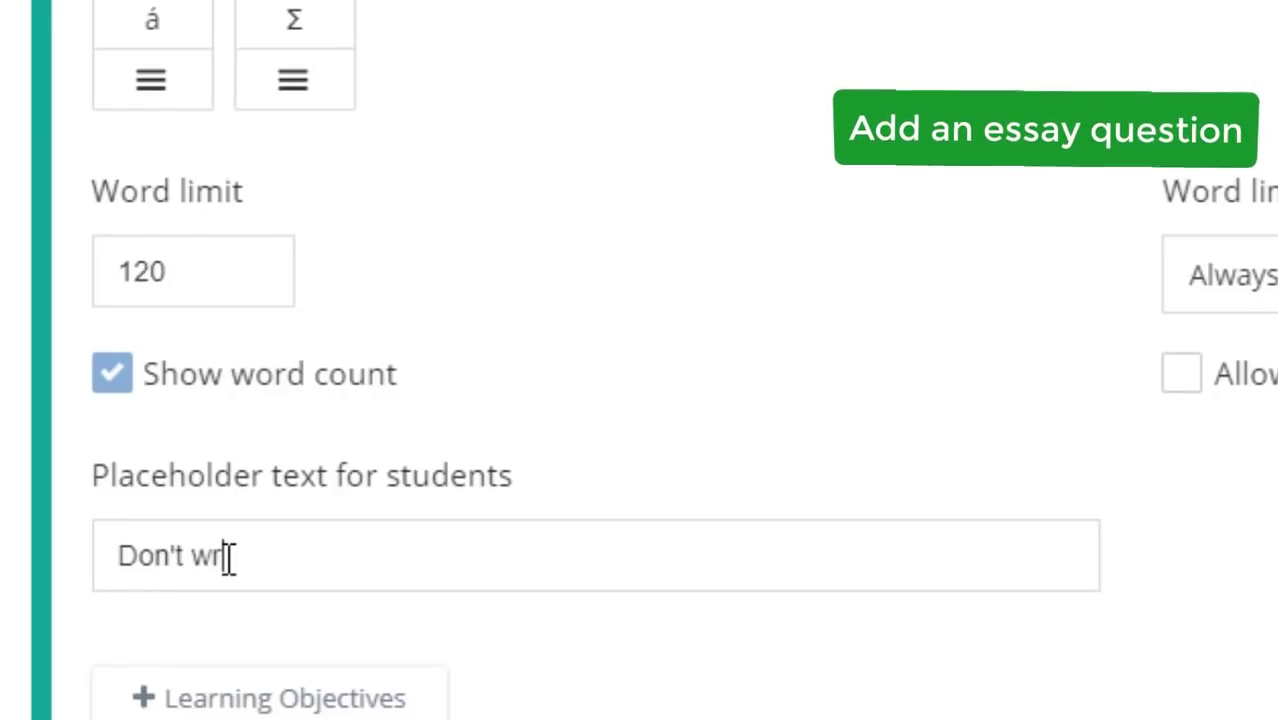
text(ite more than 120 words.)
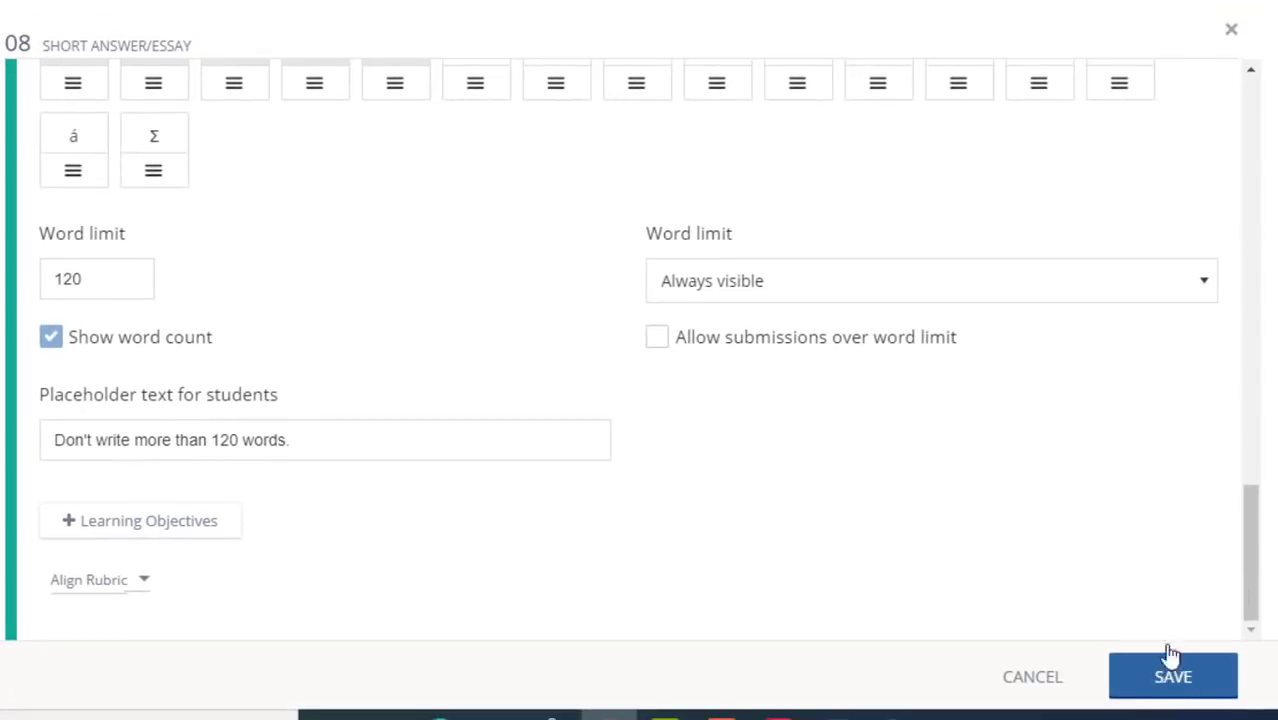
- Preview essay question 08, save it, and launch the English Exam student preview
drag(1244, 589, 1244, 184)
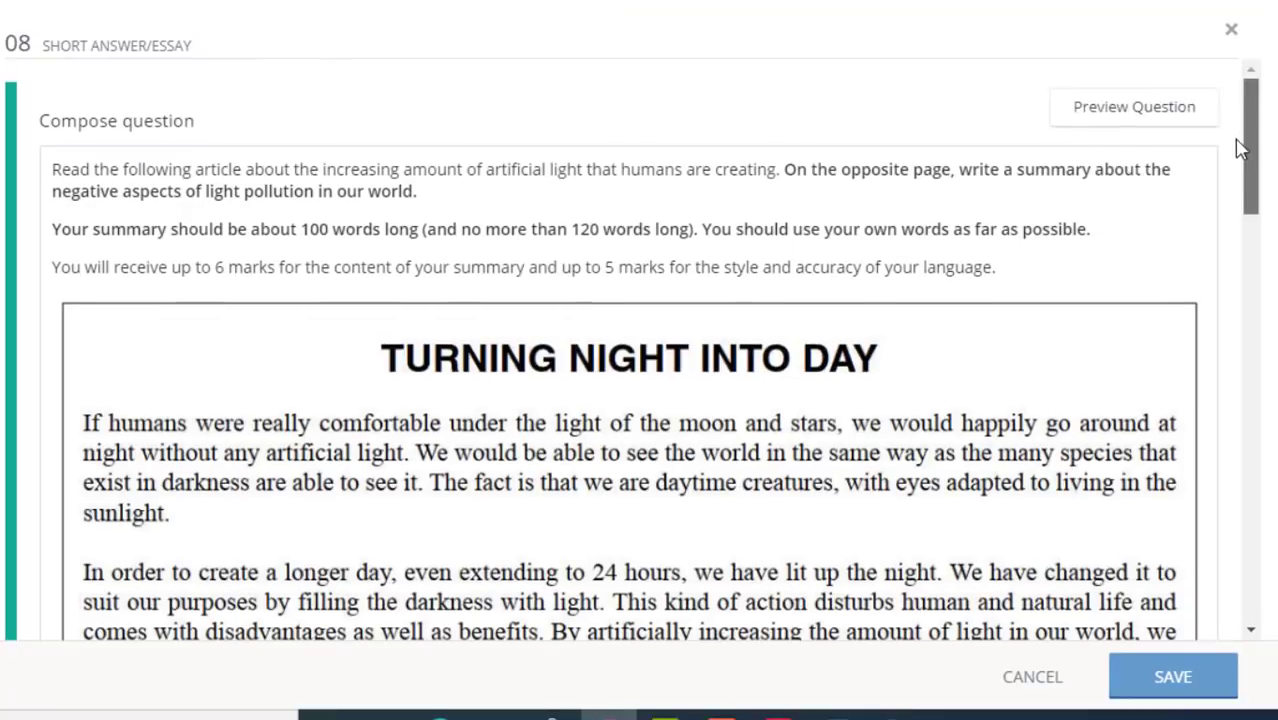
click(1150, 107)
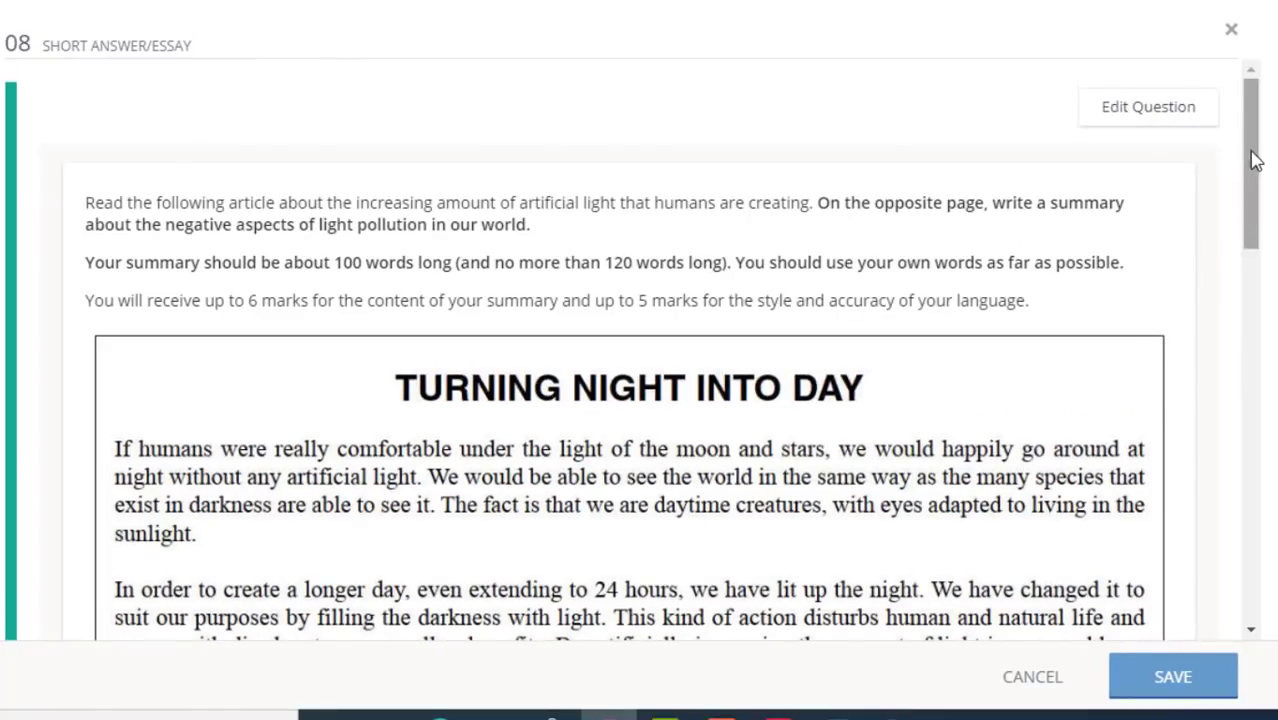
drag(1256, 160, 1252, 540)
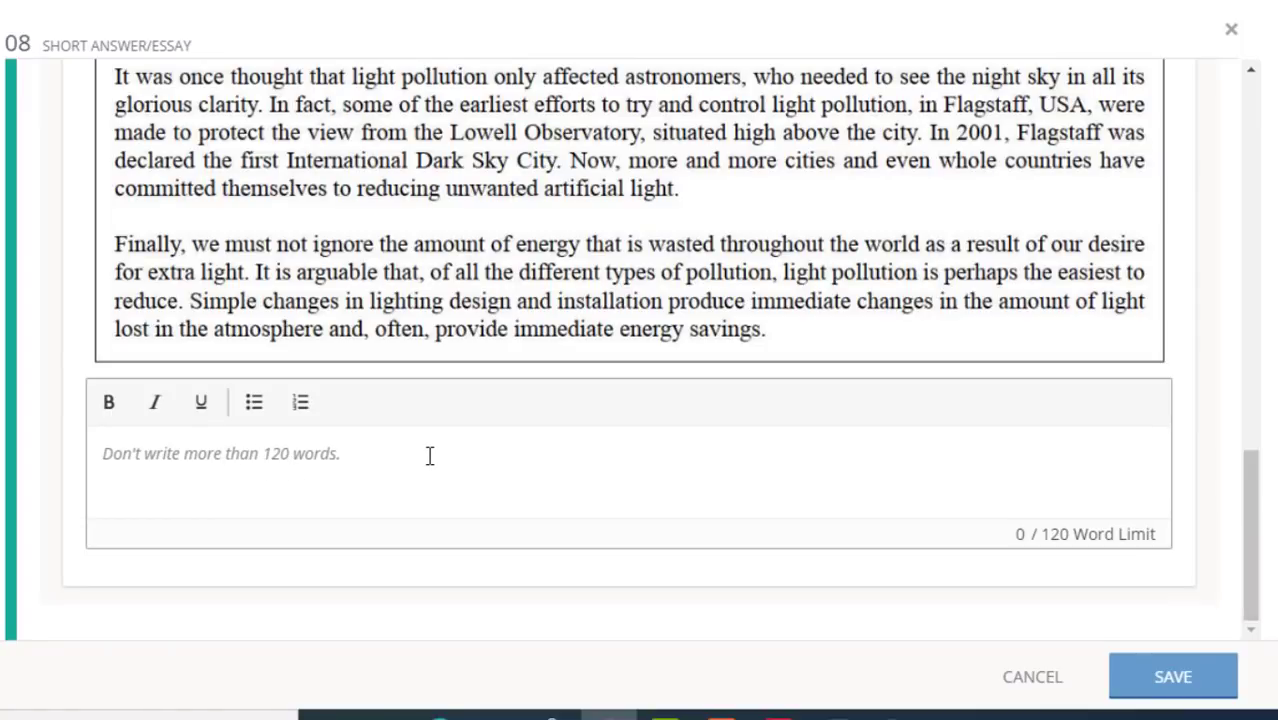
click(1150, 681)
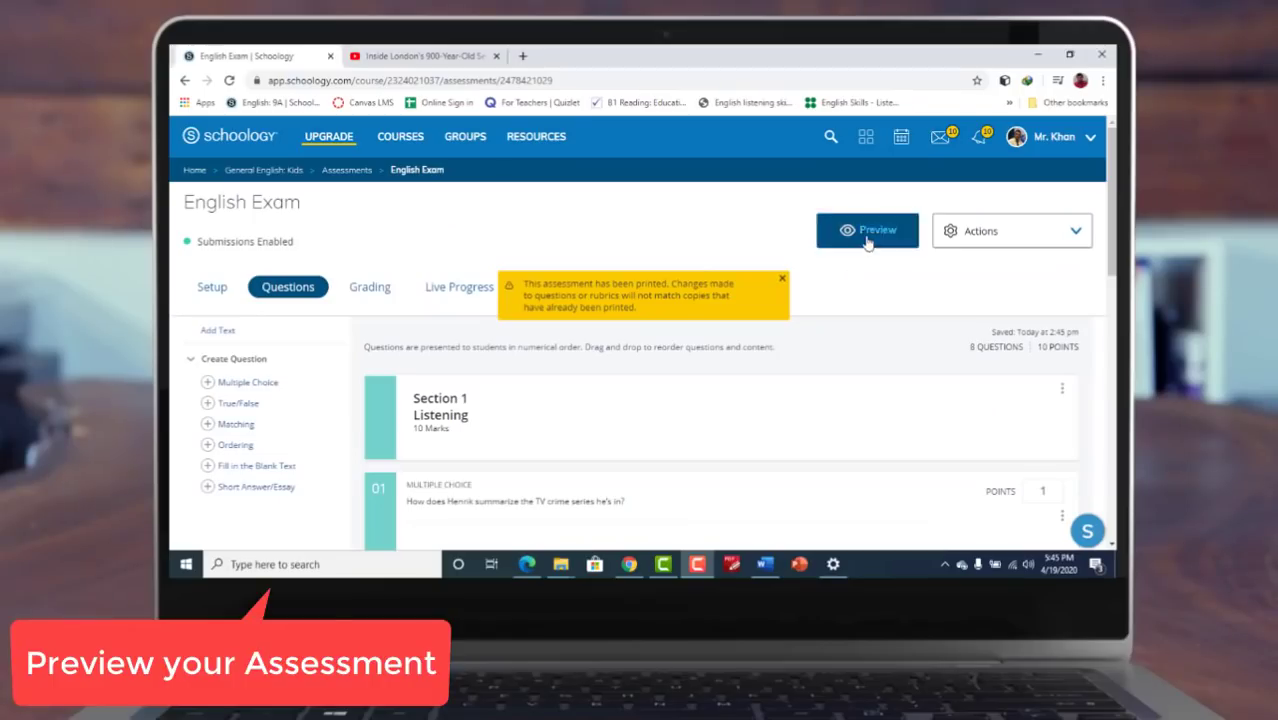
click(867, 230)
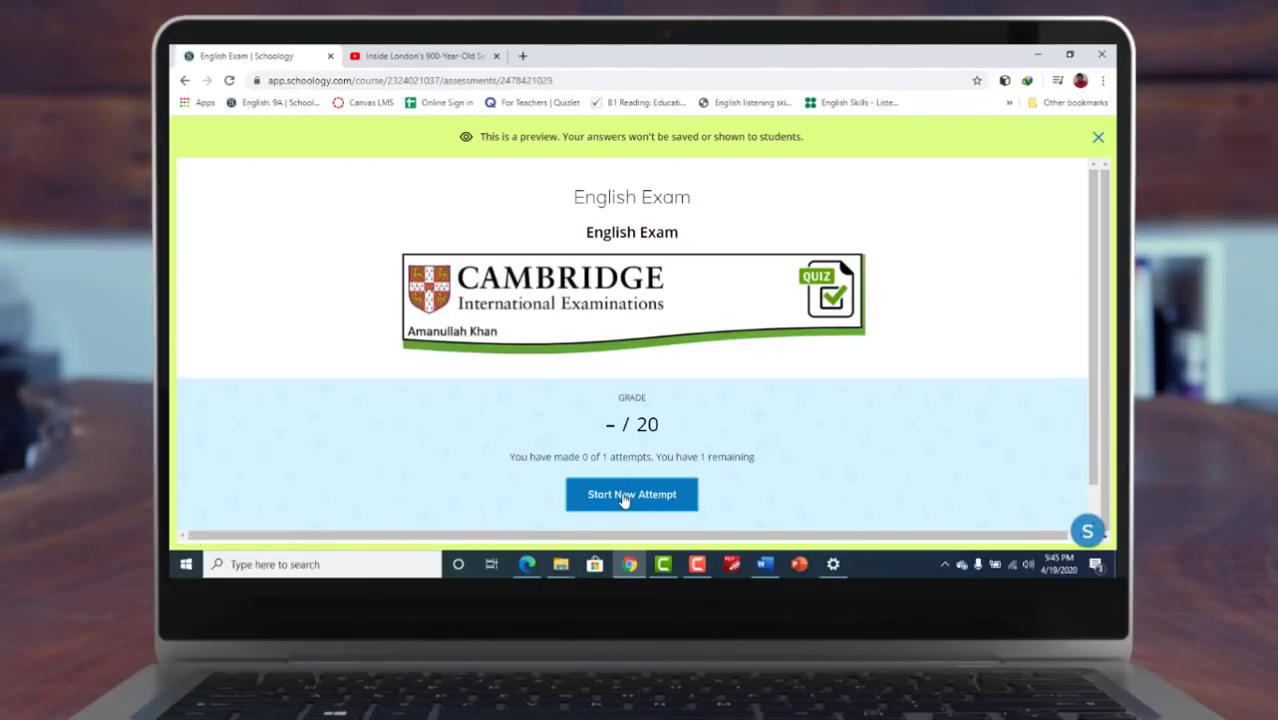
- Start an exam attempt, answer B on question 2, and switch to full screen
click(624, 498)
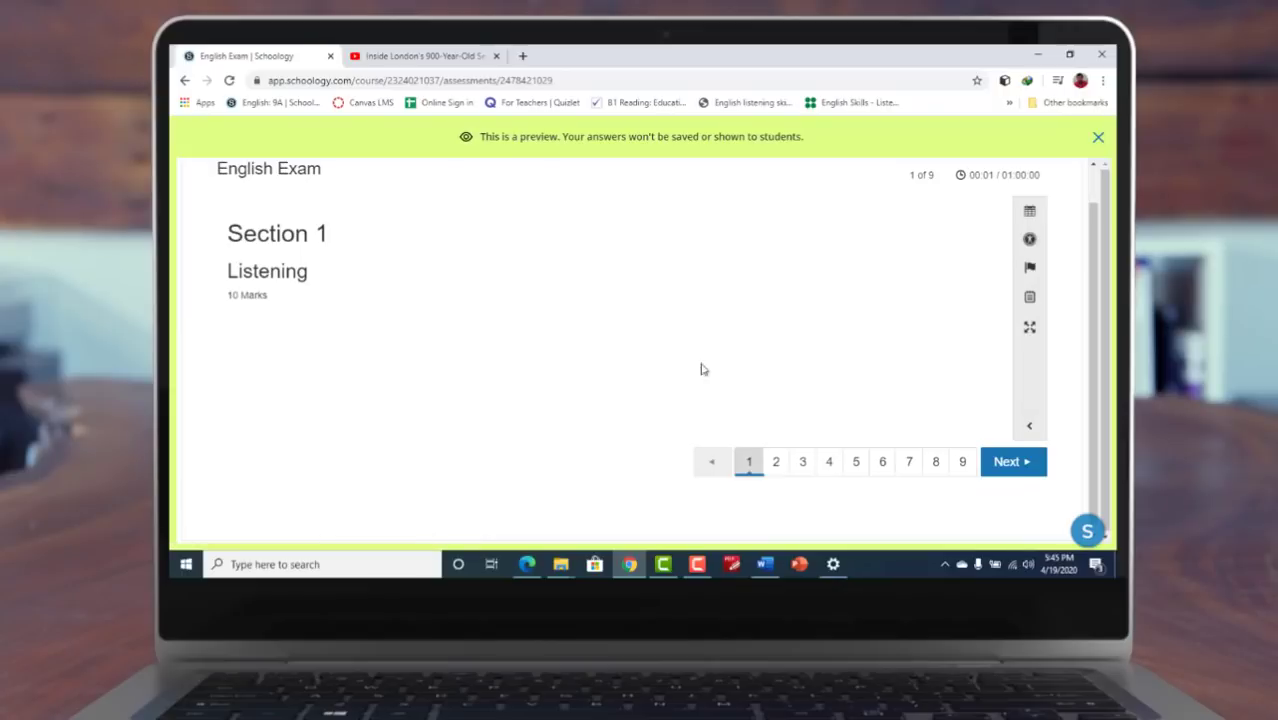
click(775, 461)
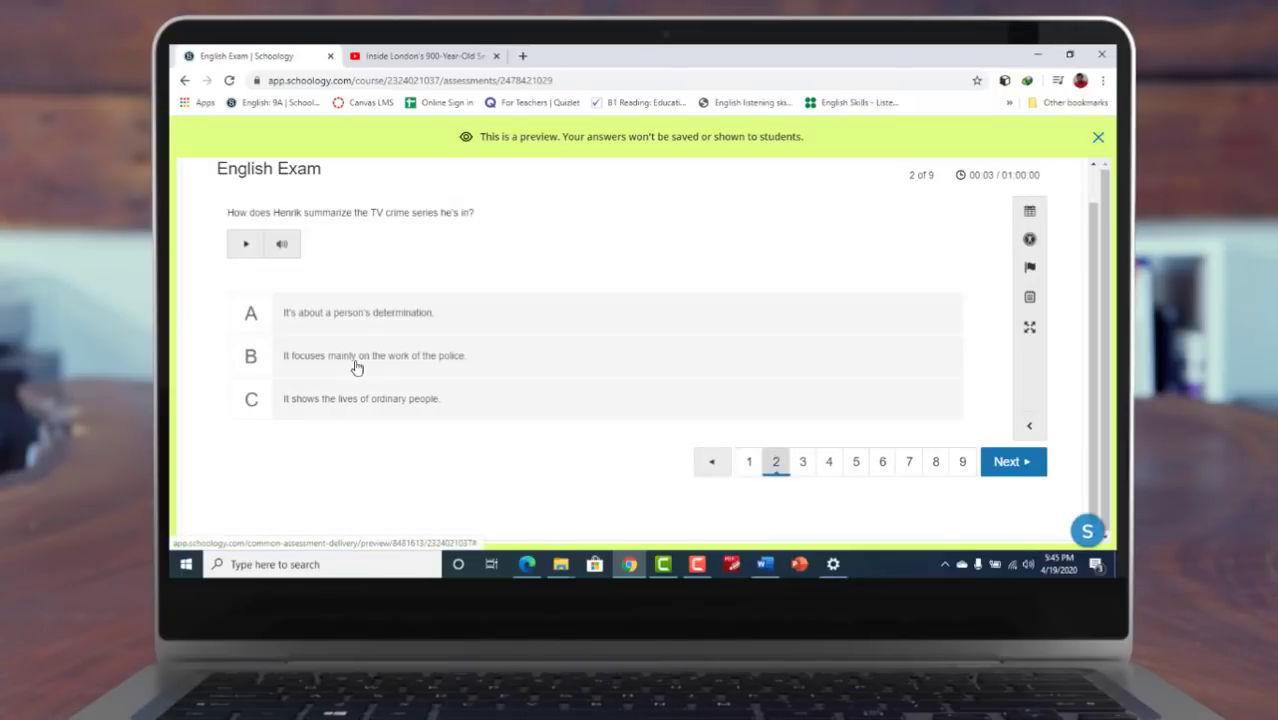
click(378, 372)
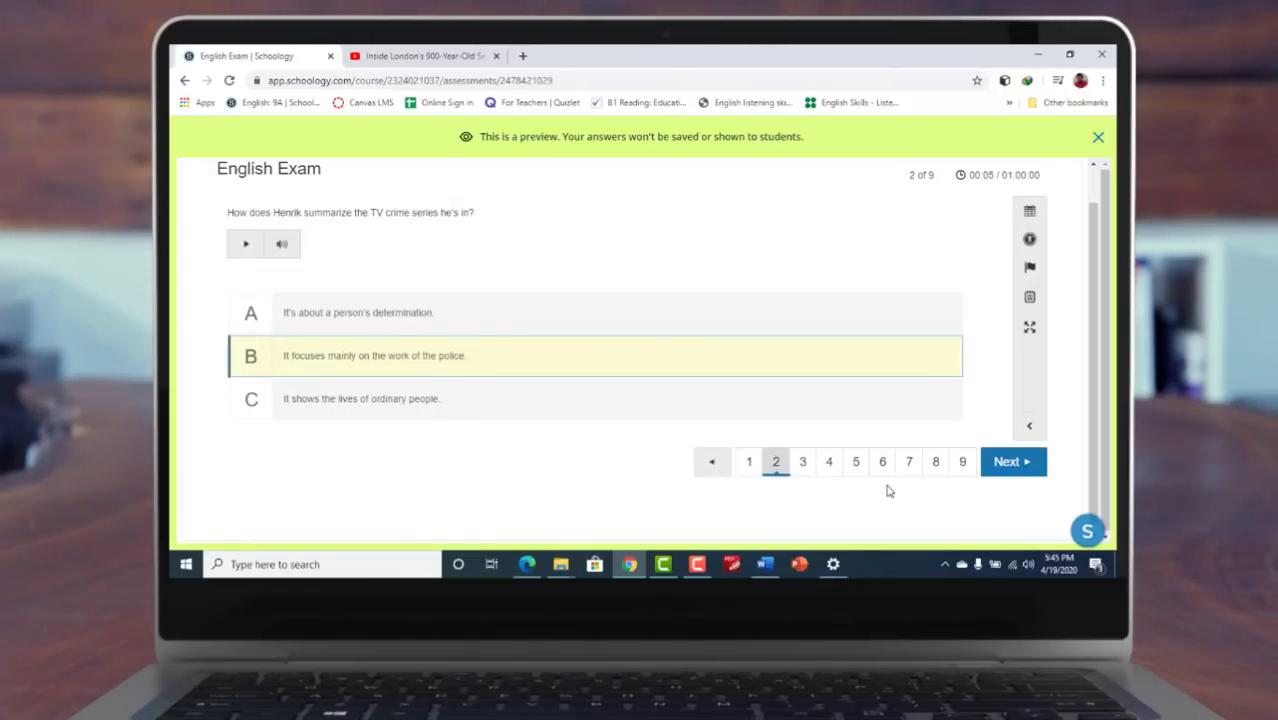
click(1029, 327)
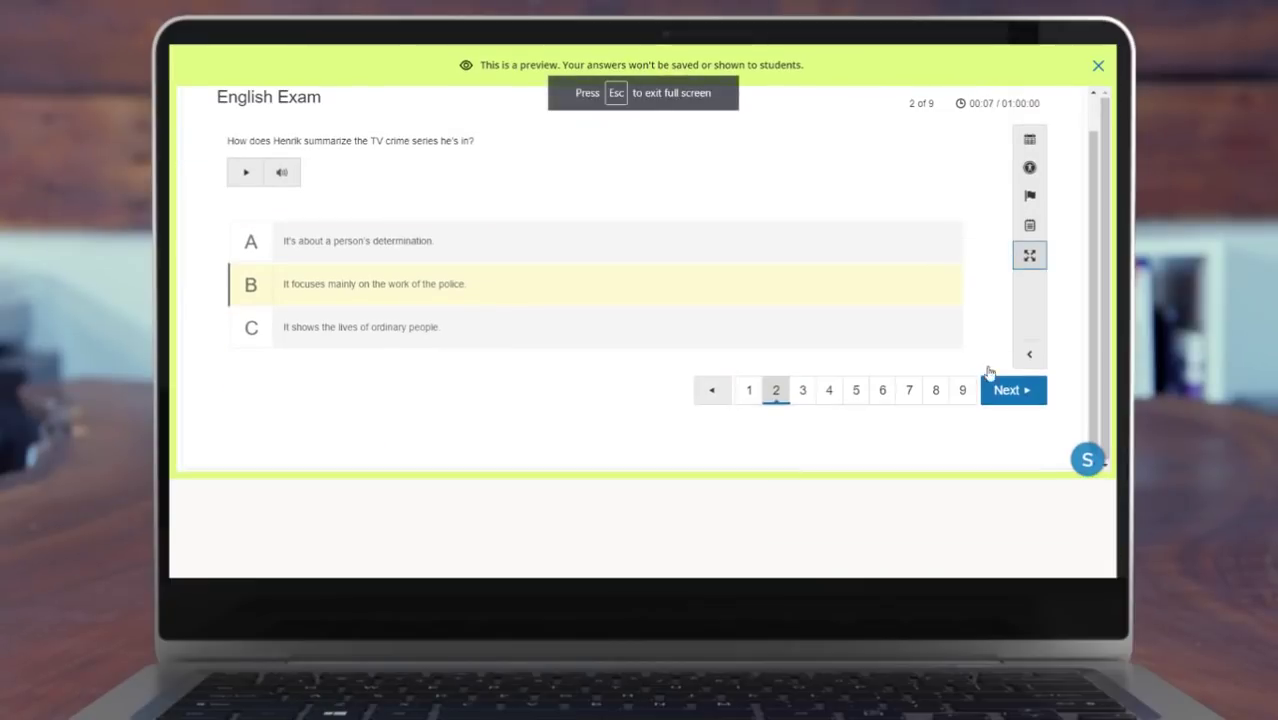
- Flag question 2 for review, check the Flagged filter in Review, then jump to question 9
click(1058, 183)
click(1060, 126)
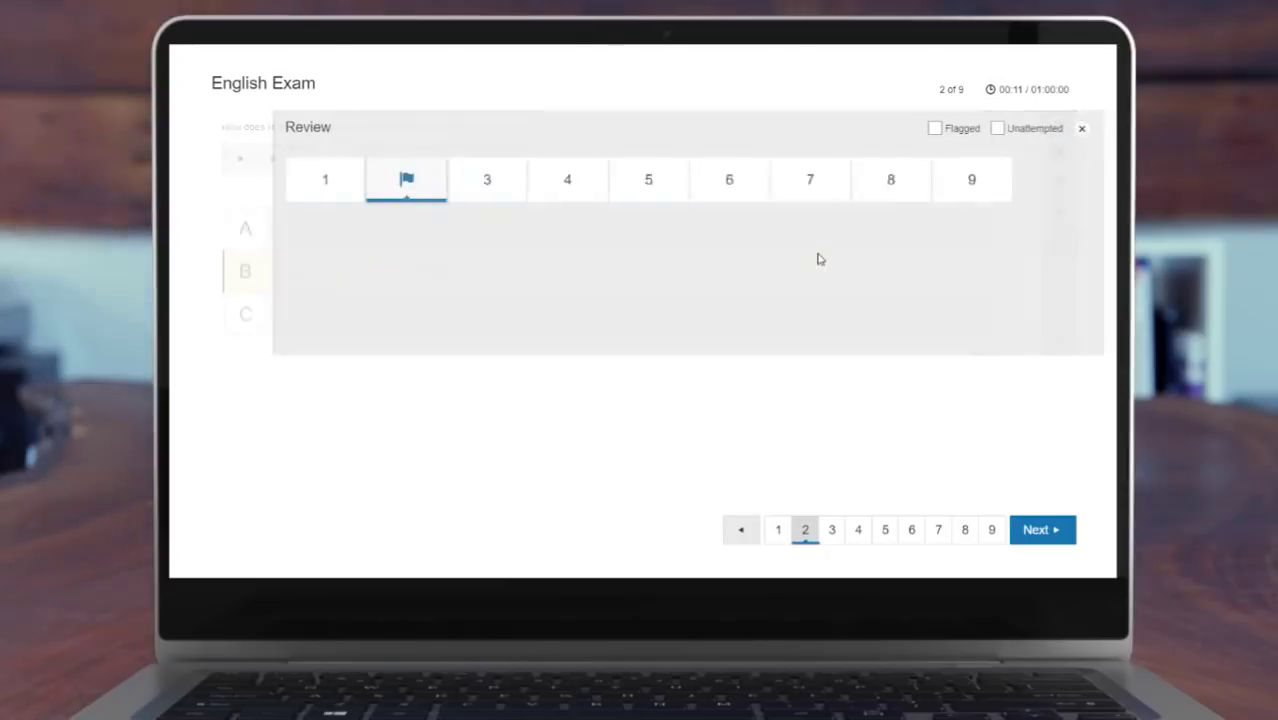
click(872, 129)
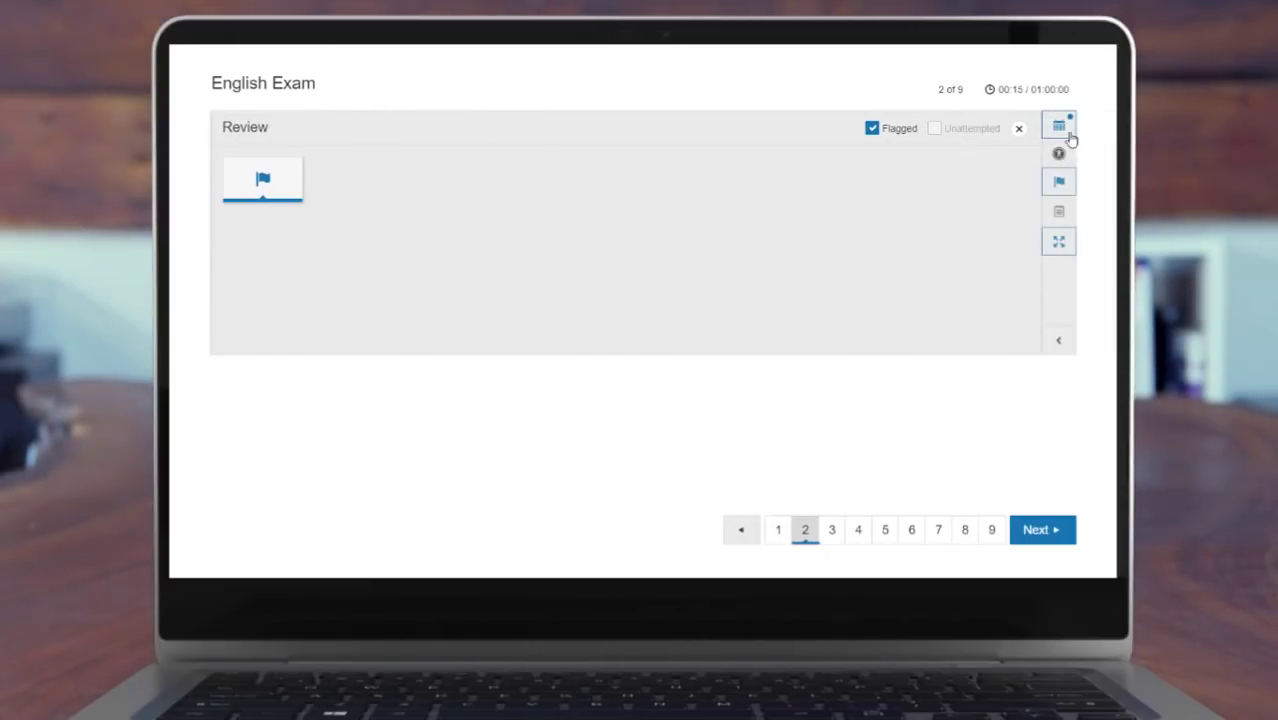
click(870, 129)
click(912, 193)
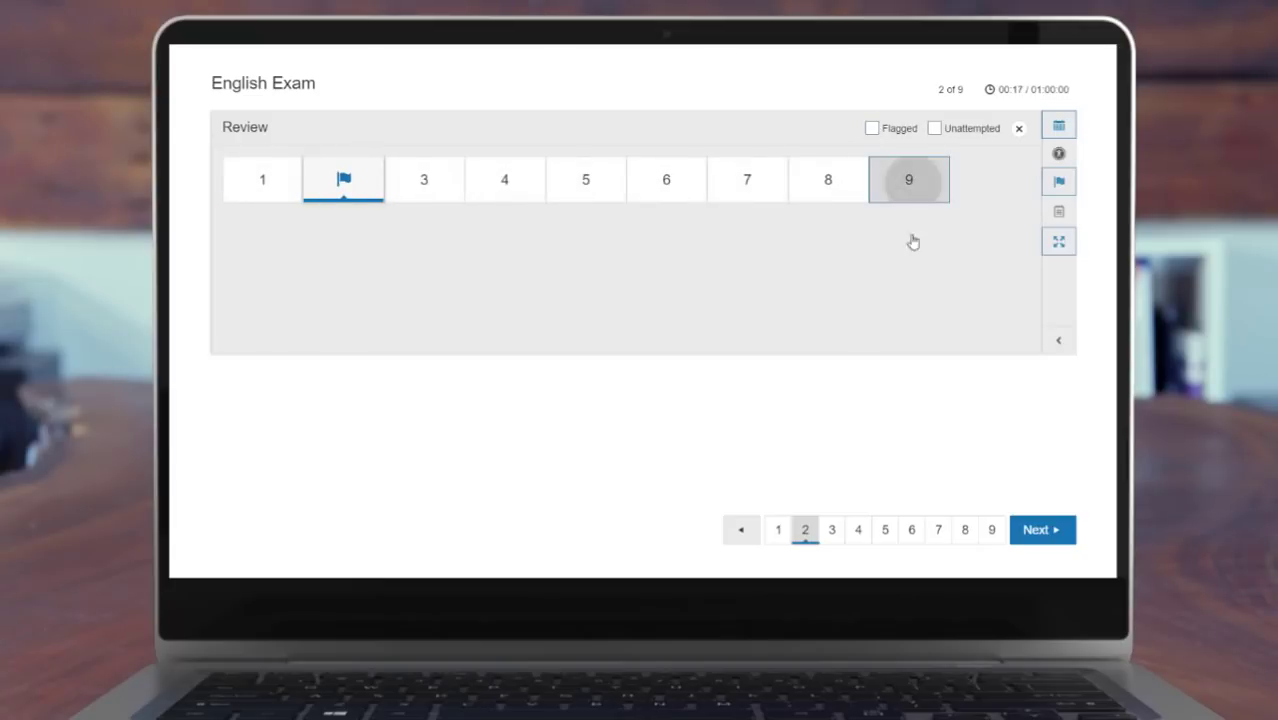
- Write "light pollution is large" in the exam notepad
scroll(560, 287, down, 1)
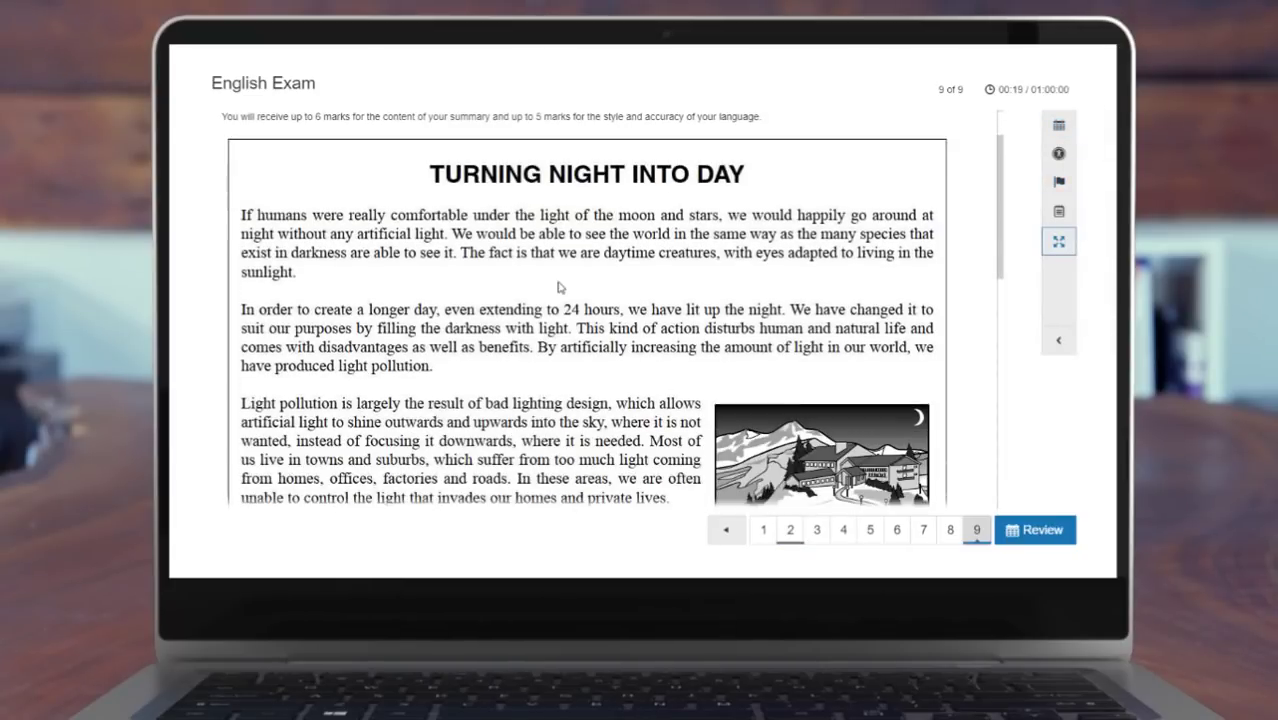
click(1059, 211)
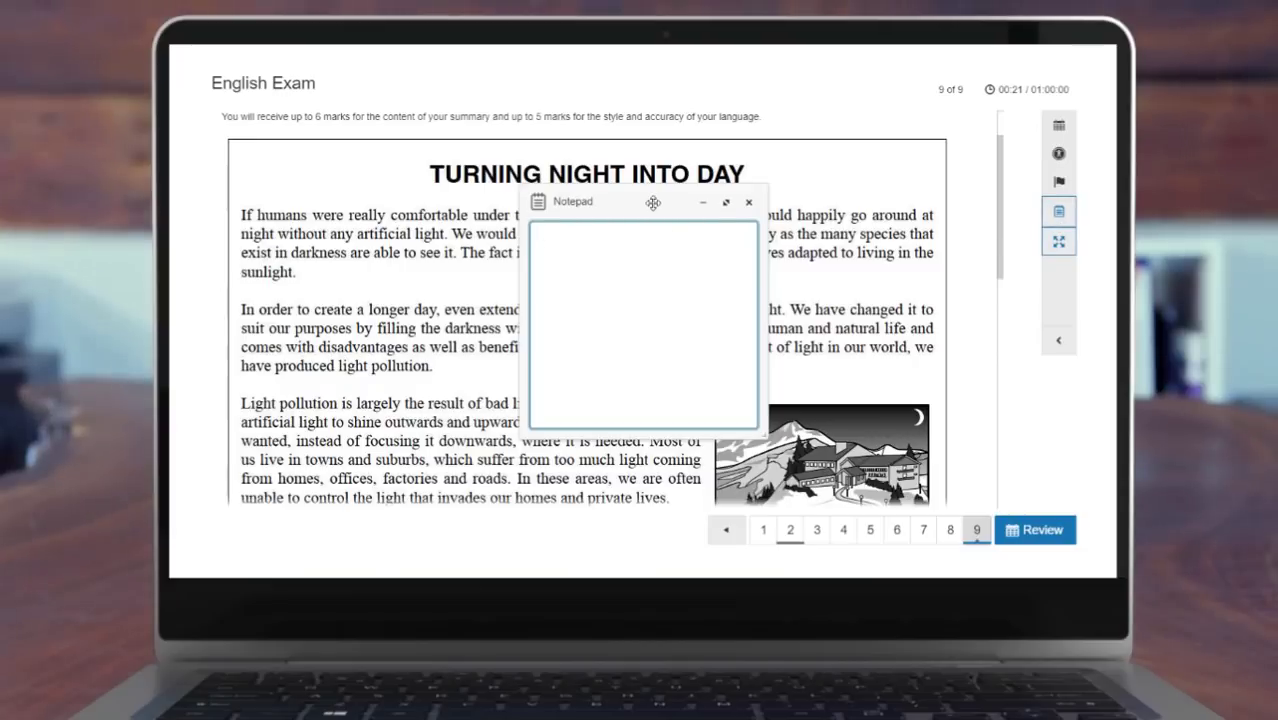
drag(653, 203, 612, 125)
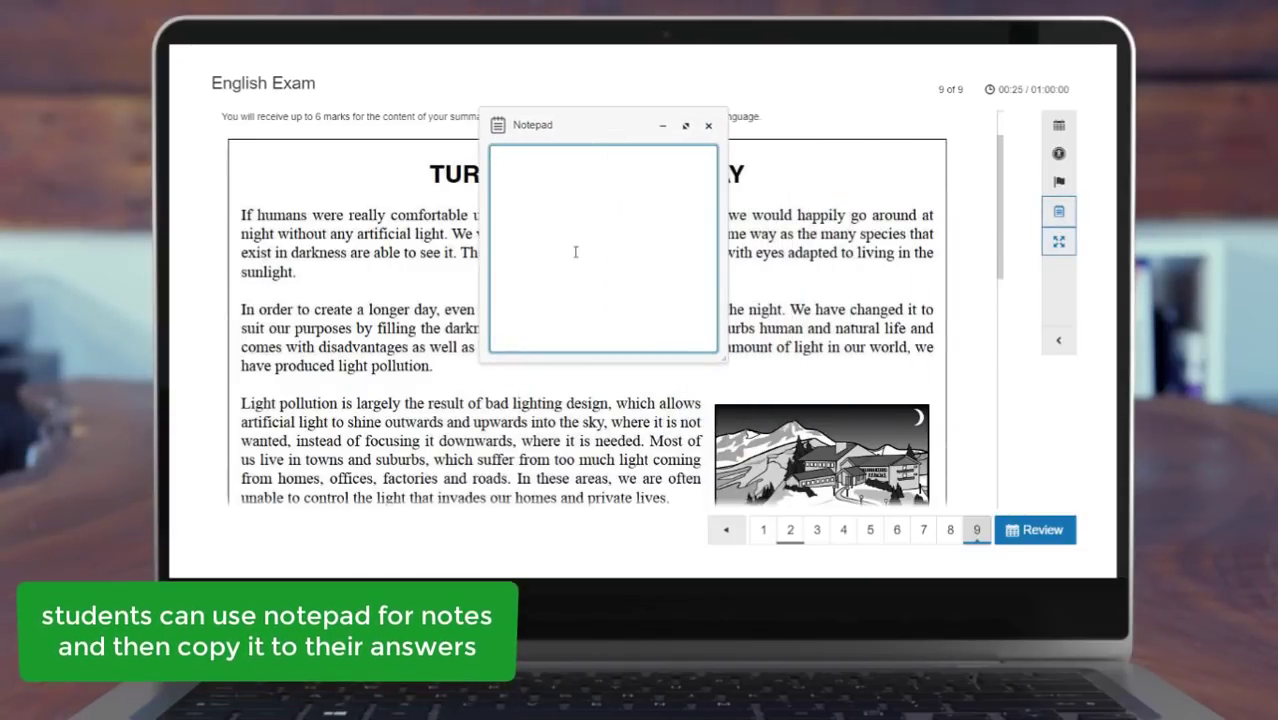
text(light)
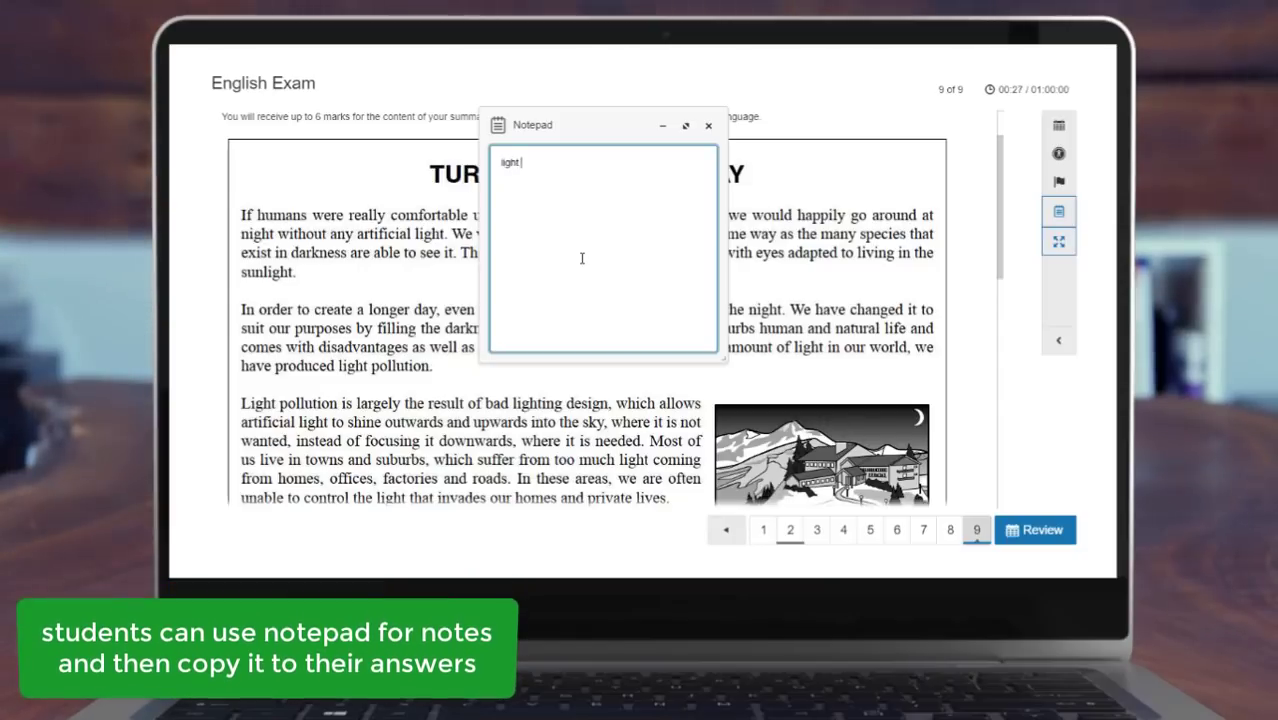
text( pollution )
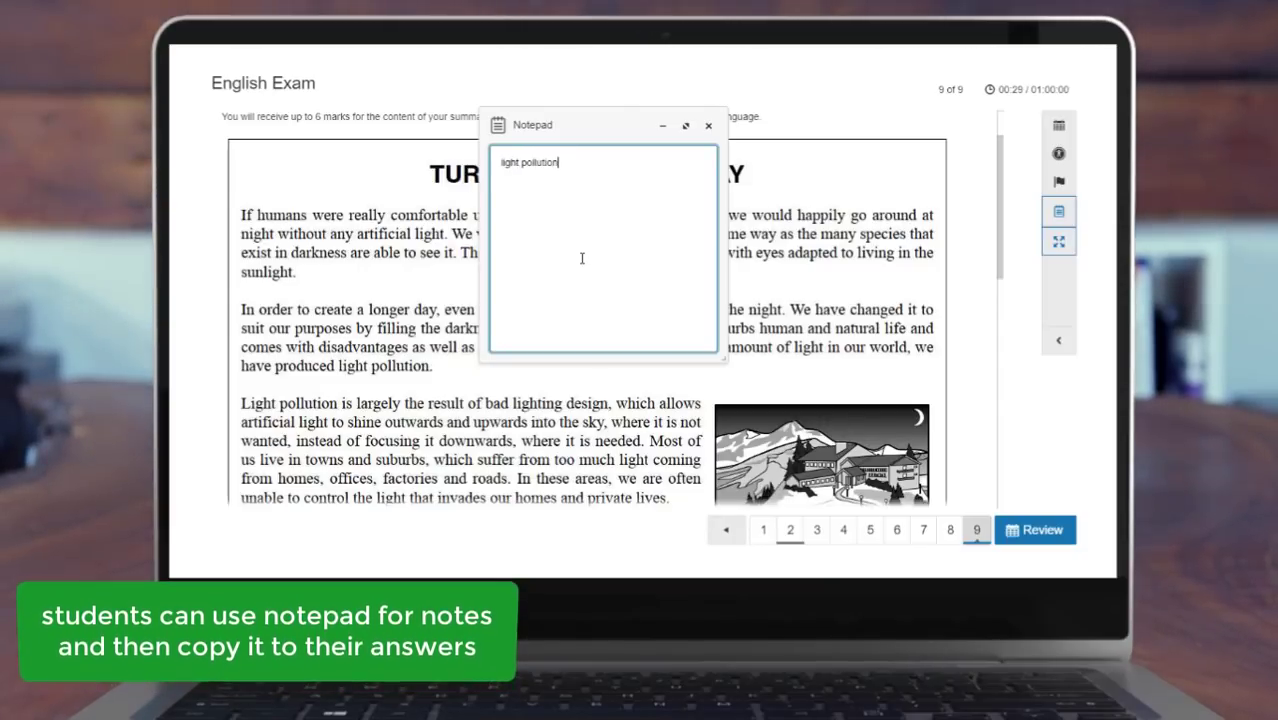
text(is largely the result of)
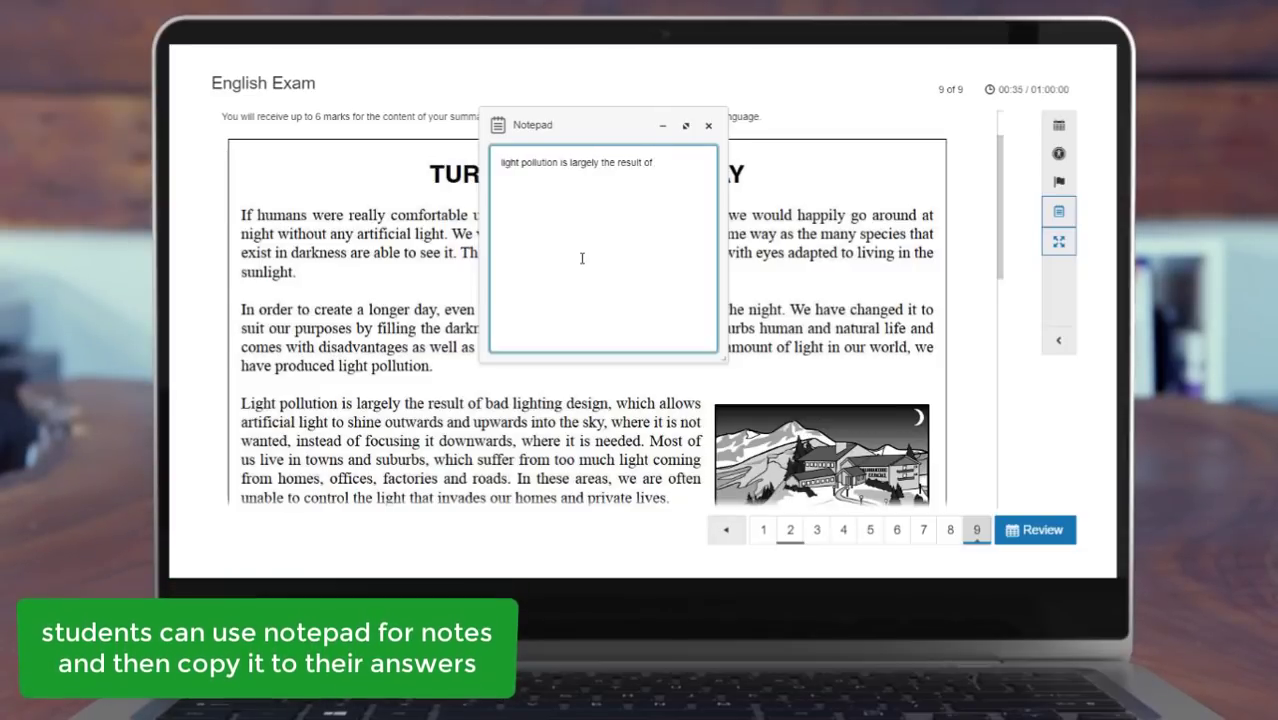
click(708, 127)
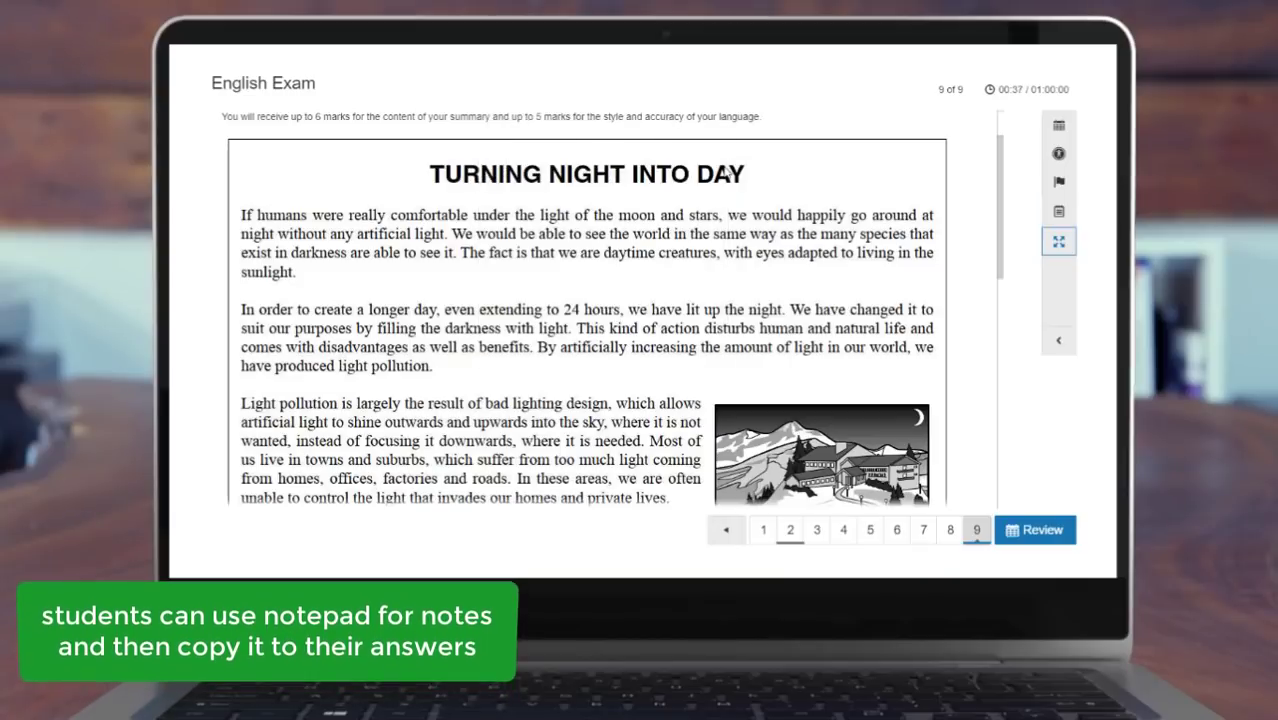
- Copy the notepad note and paste it into question 9's answer box
scroll(913, 315, down, 10)
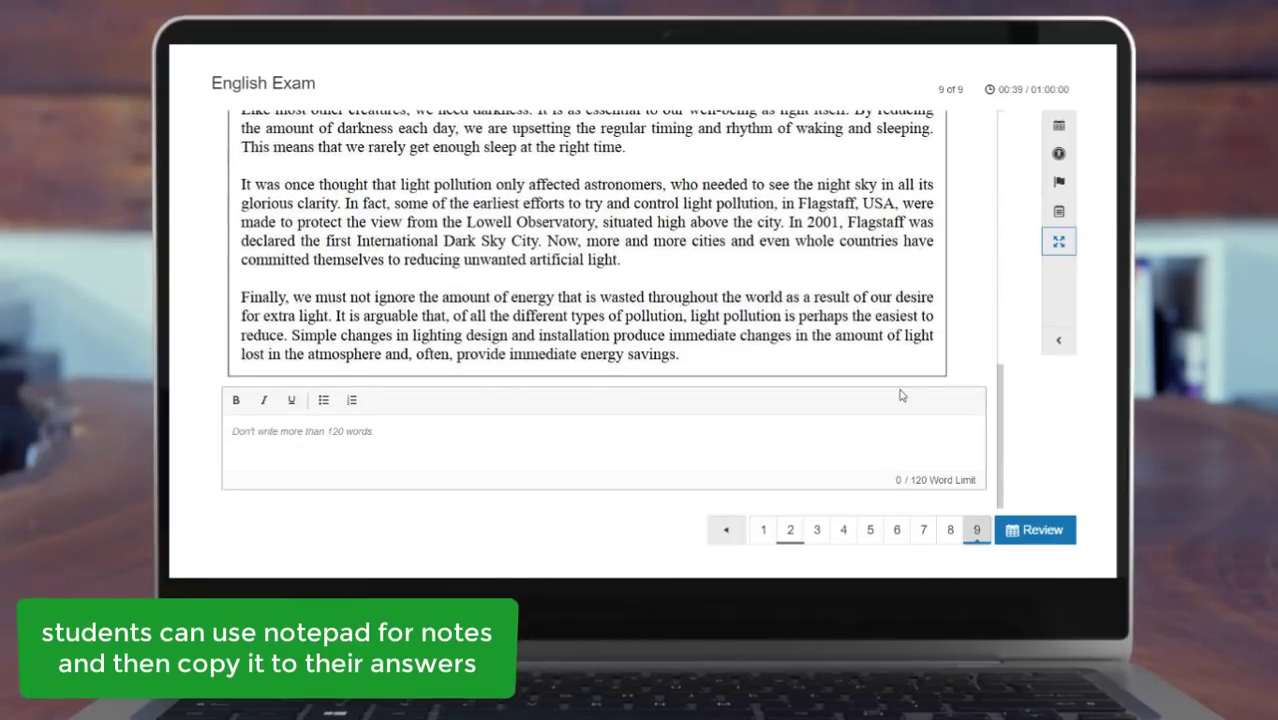
click(1059, 211)
drag(655, 162, 513, 164)
right_click(513, 164)
click(540, 215)
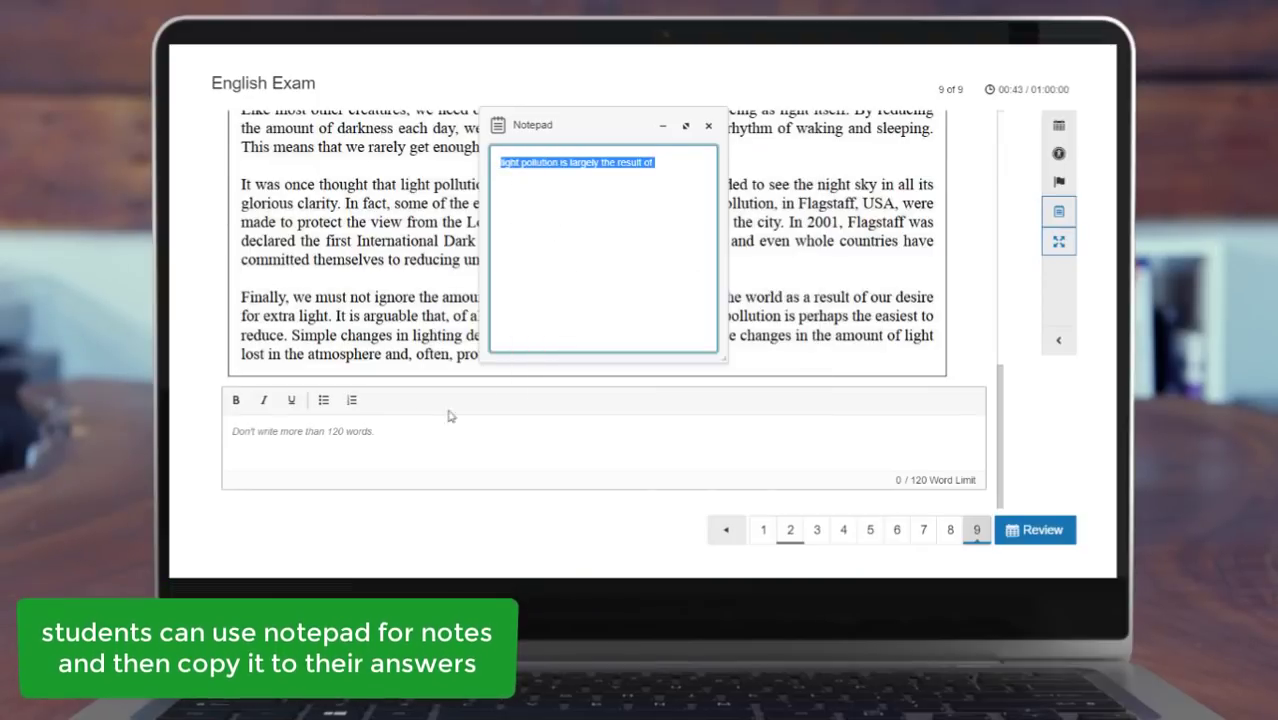
click(406, 423)
key(ctrl+v)
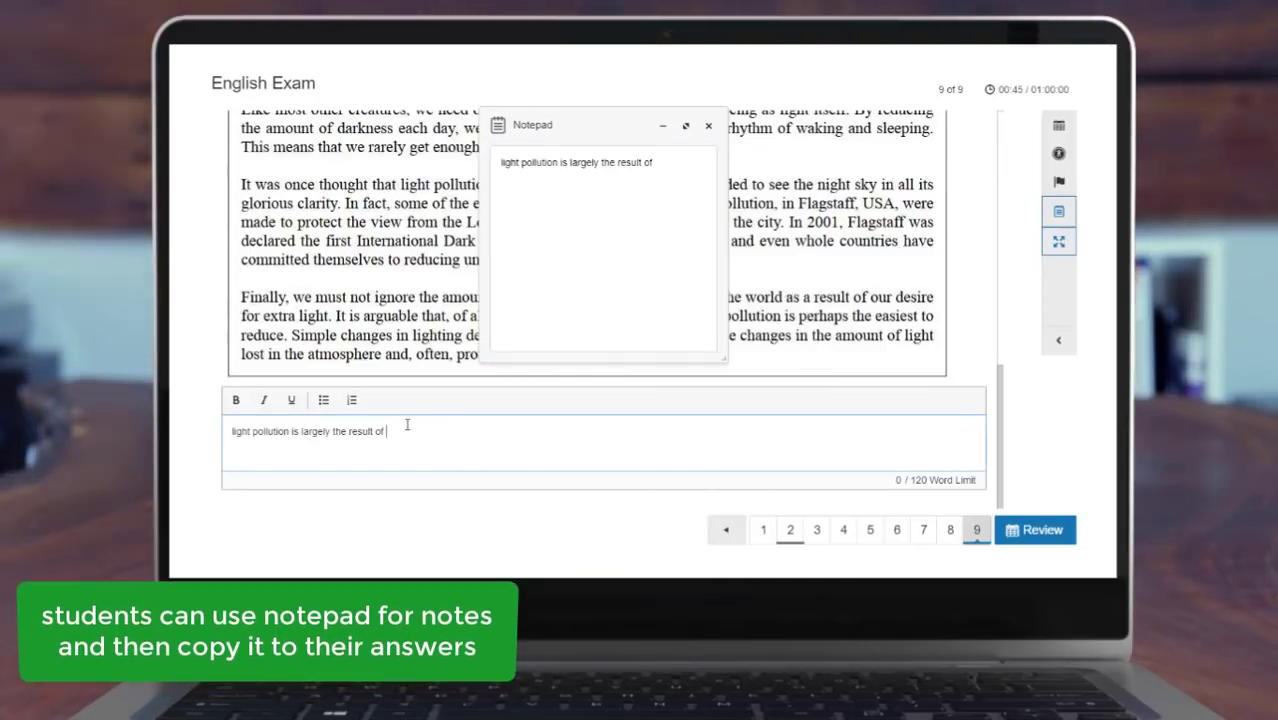
- Make the pasted answer bold, close the notepad, and exit full screen
triple_click(322, 431)
key(ctrl+b)
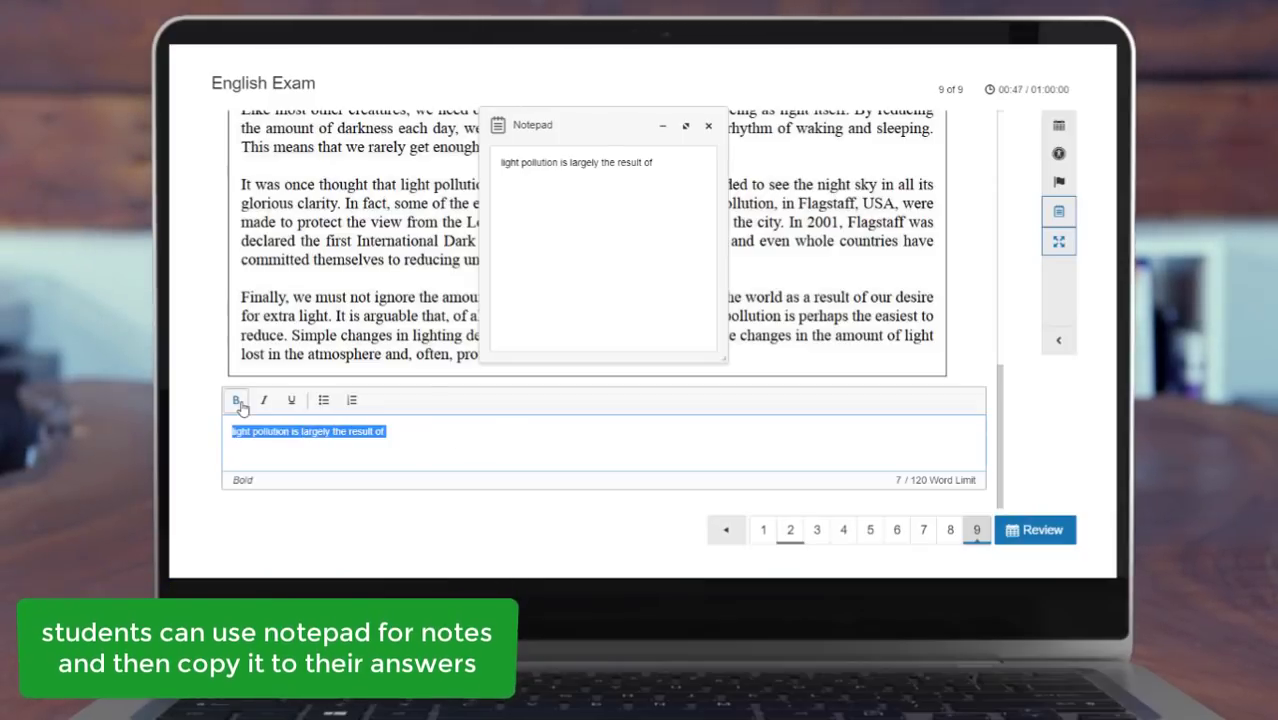
click(426, 438)
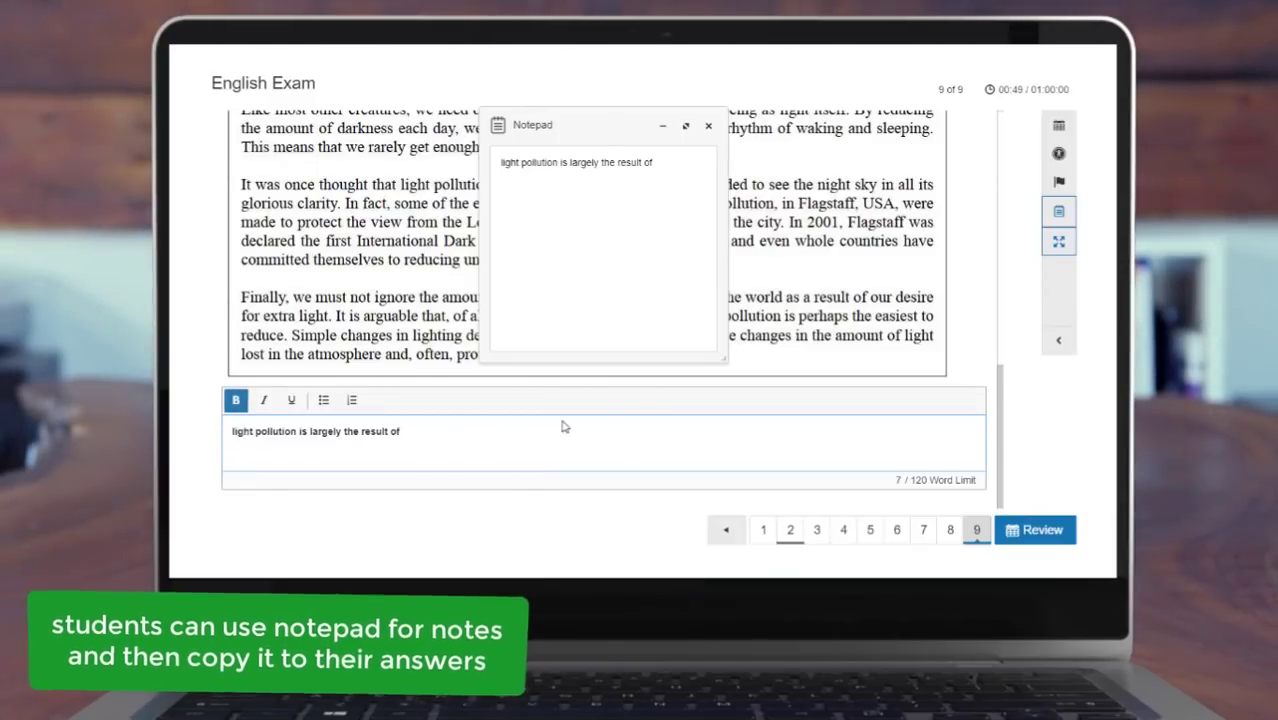
click(708, 128)
click(1059, 241)
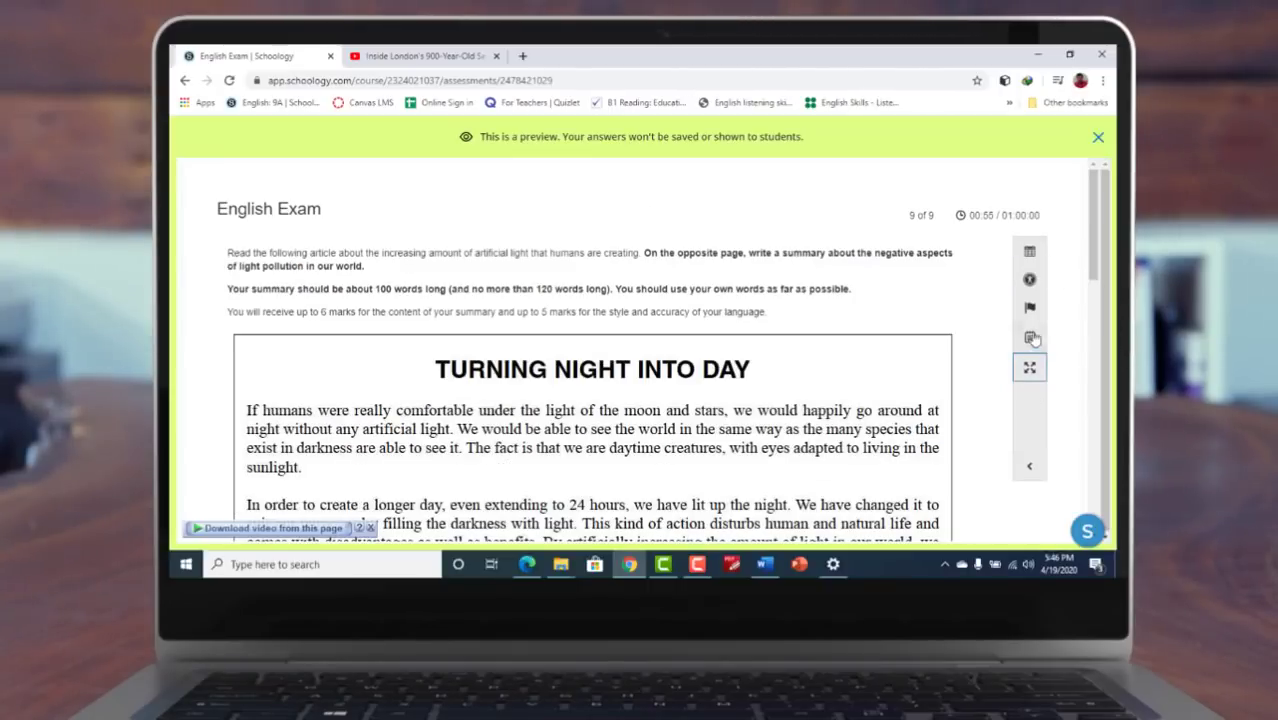
- Apply the Black on violet colour scheme from Accessibility Options
click(1030, 281)
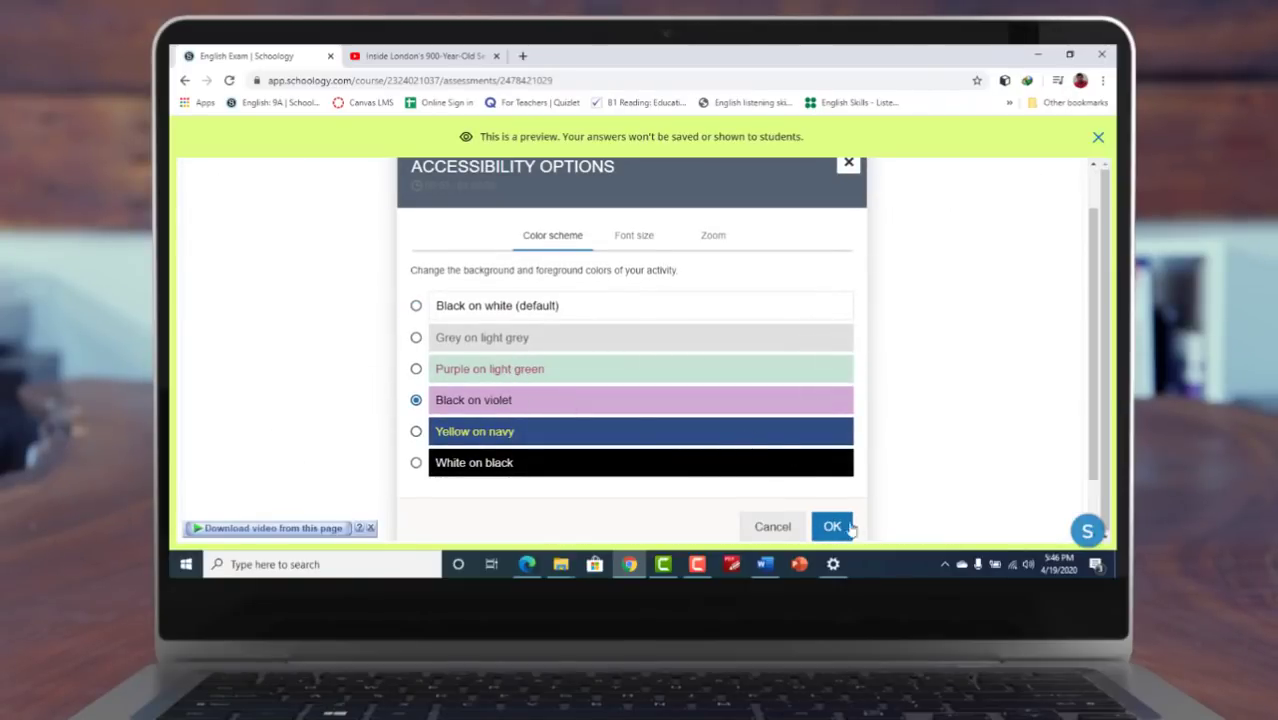
click(832, 526)
scroll(815, 340, down, 5)
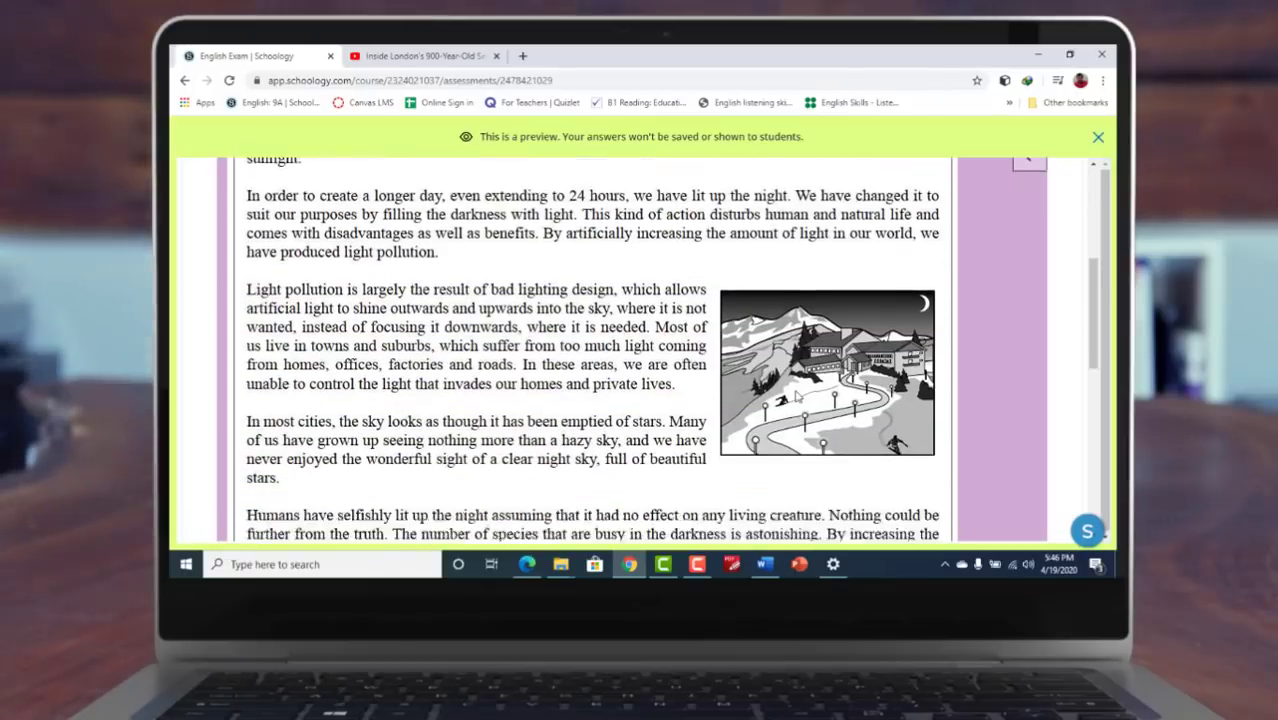
scroll(797, 397, down, 6)
scroll(797, 397, up, 4)
scroll(800, 398, down, 4)
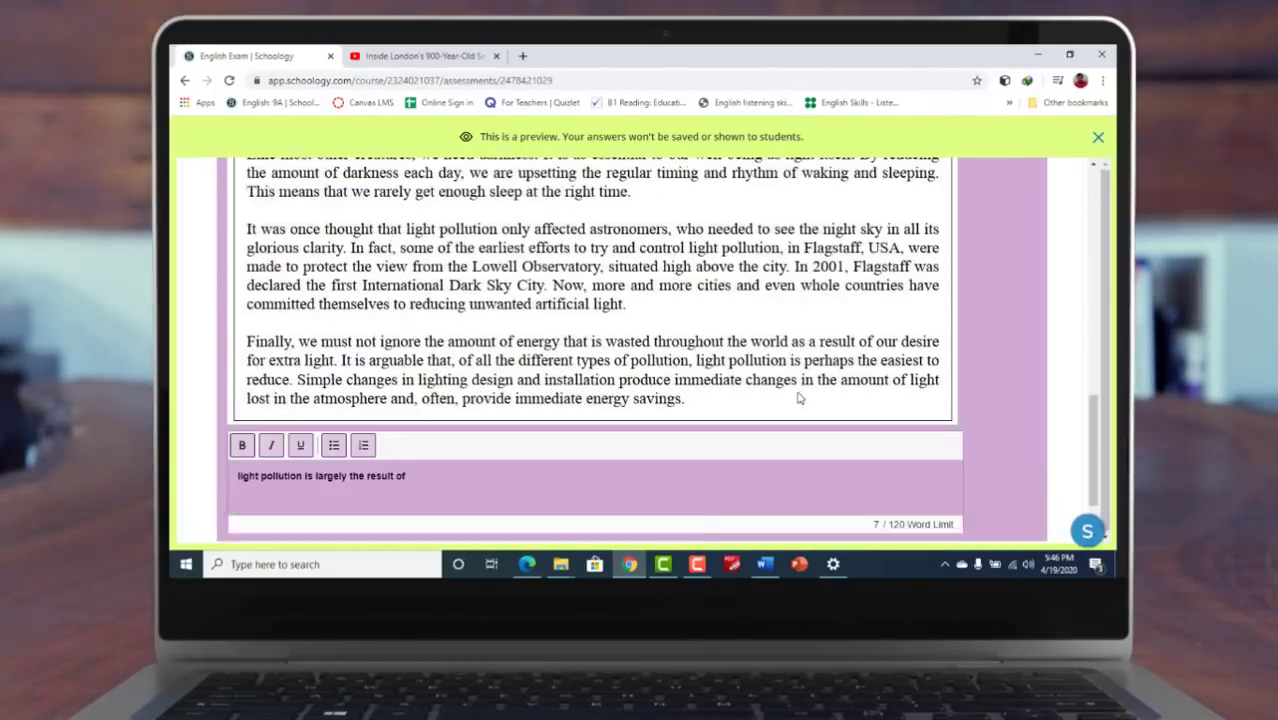
scroll(799, 398, down, 2)
- Move to question 3 and switch the colour scheme back to Black on white
click(736, 483)
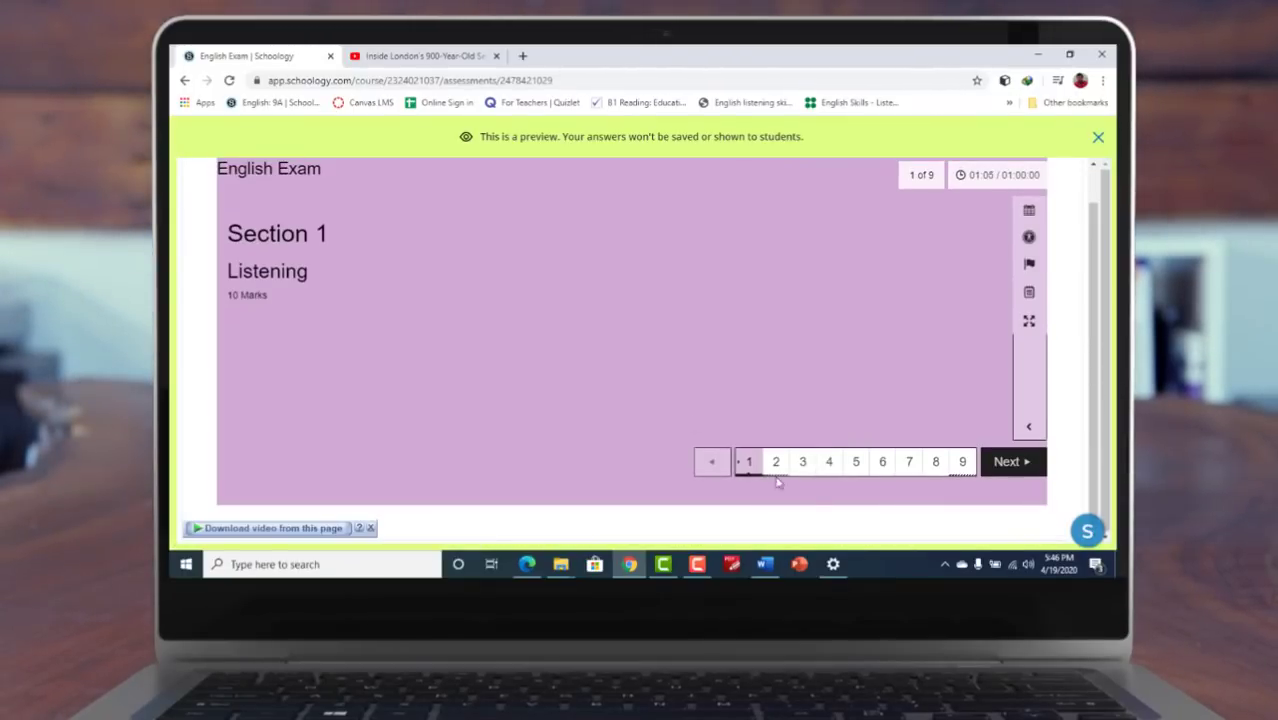
click(803, 465)
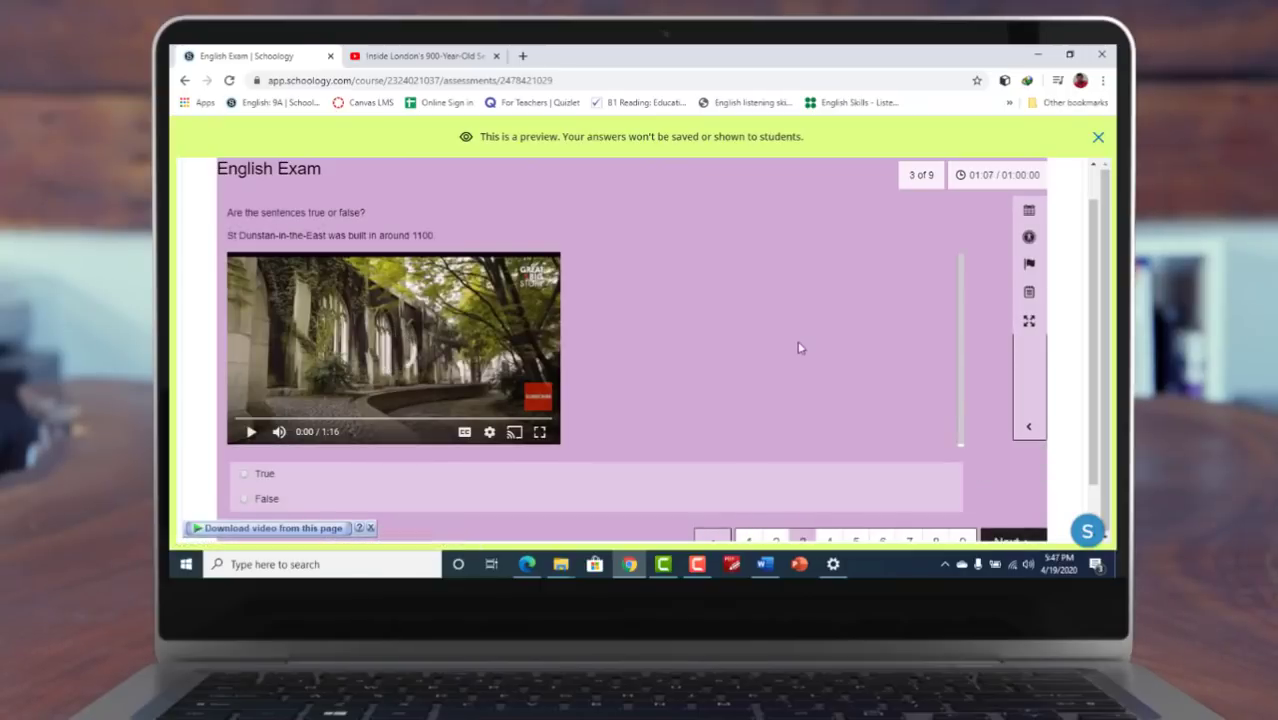
click(1029, 238)
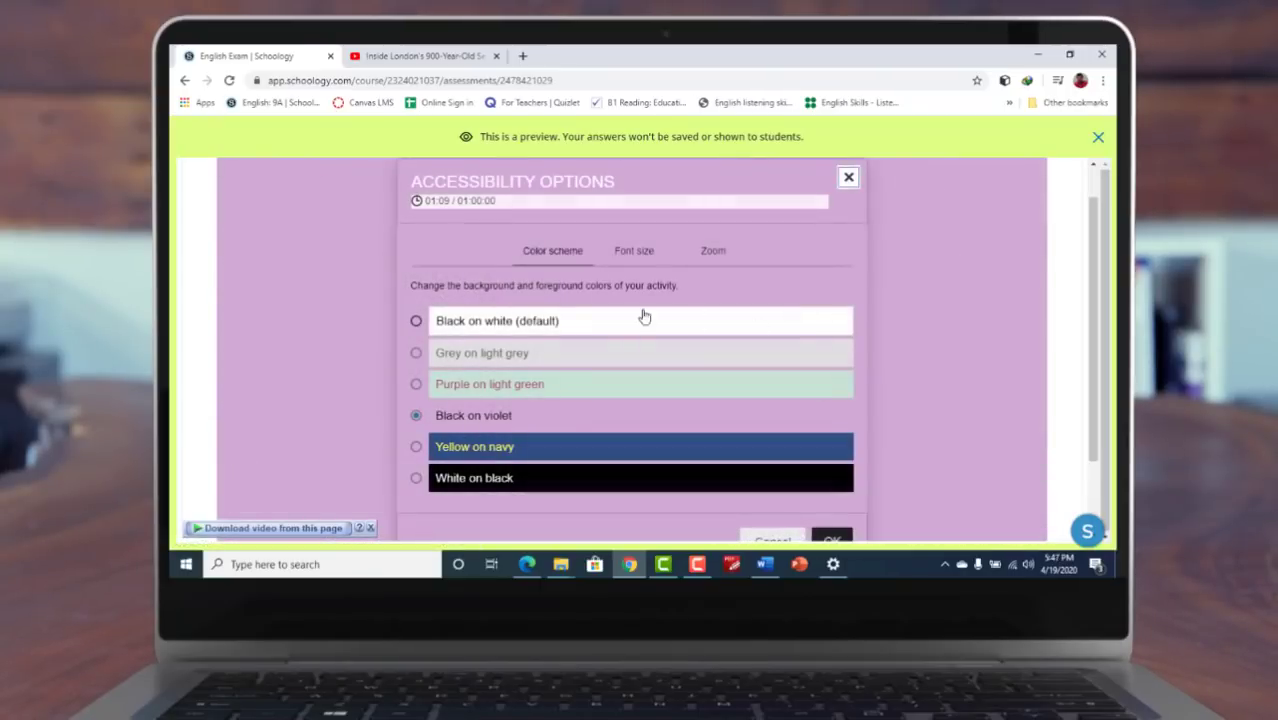
click(630, 236)
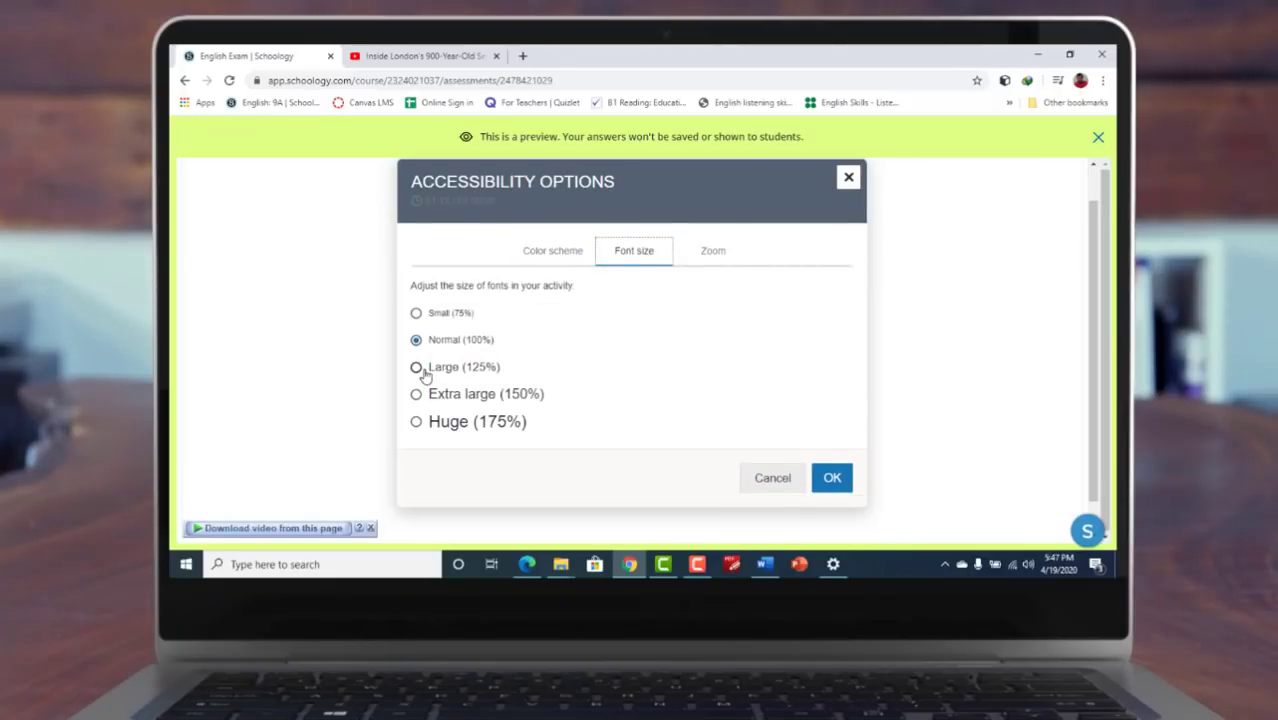
click(833, 478)
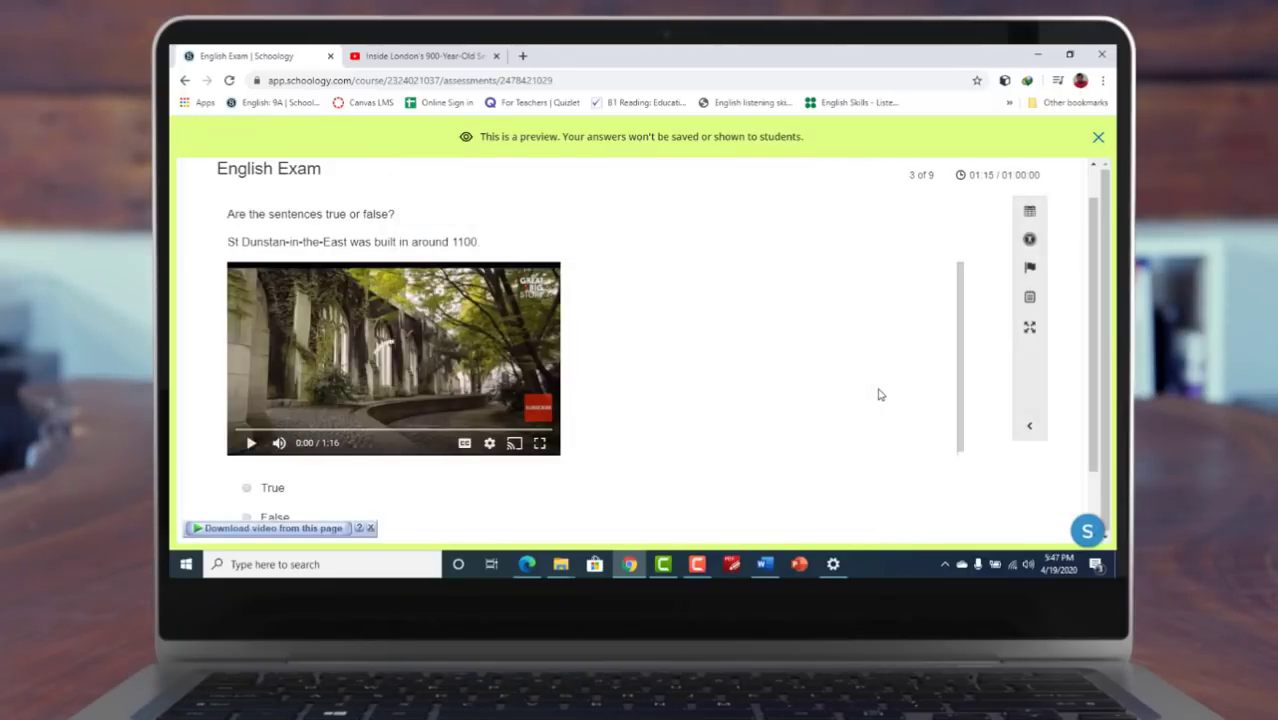